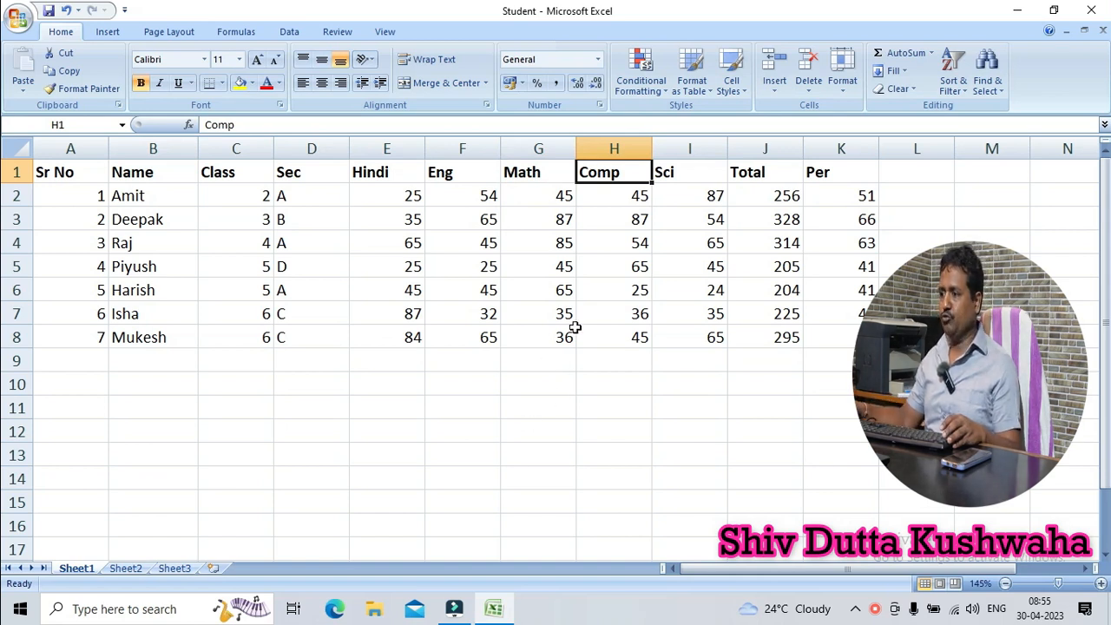
pyautogui.click(571, 333)
pyautogui.moveTo(699, 340); pyautogui.dragTo(556, 171)
pyautogui.click(562, 219)
pyautogui.click(538, 169)
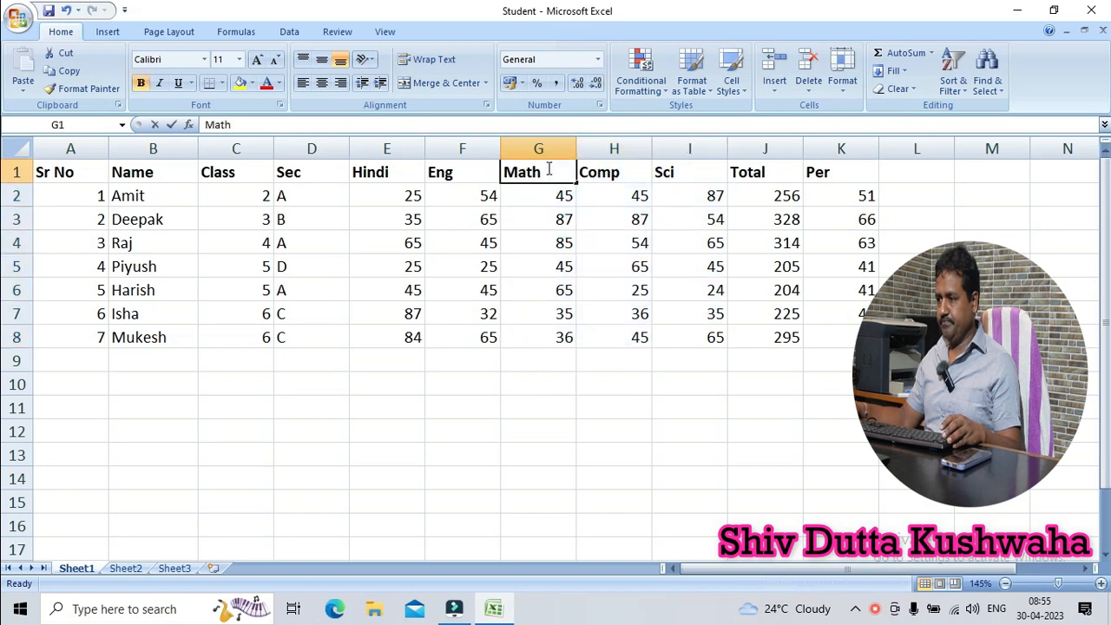
pyautogui.click(707, 243)
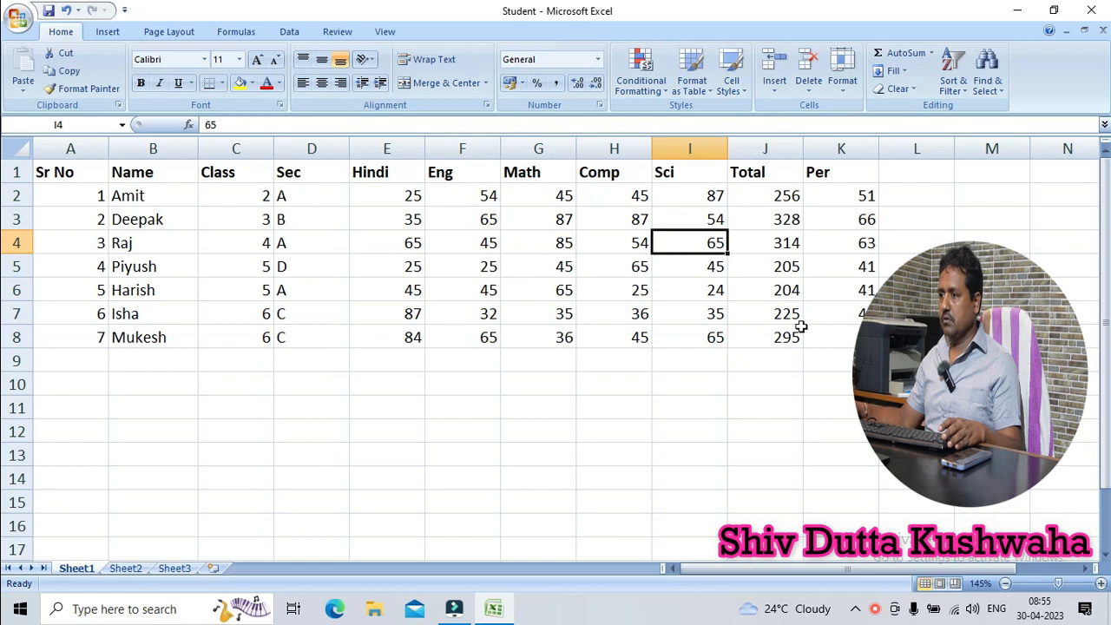
pyautogui.click(746, 313)
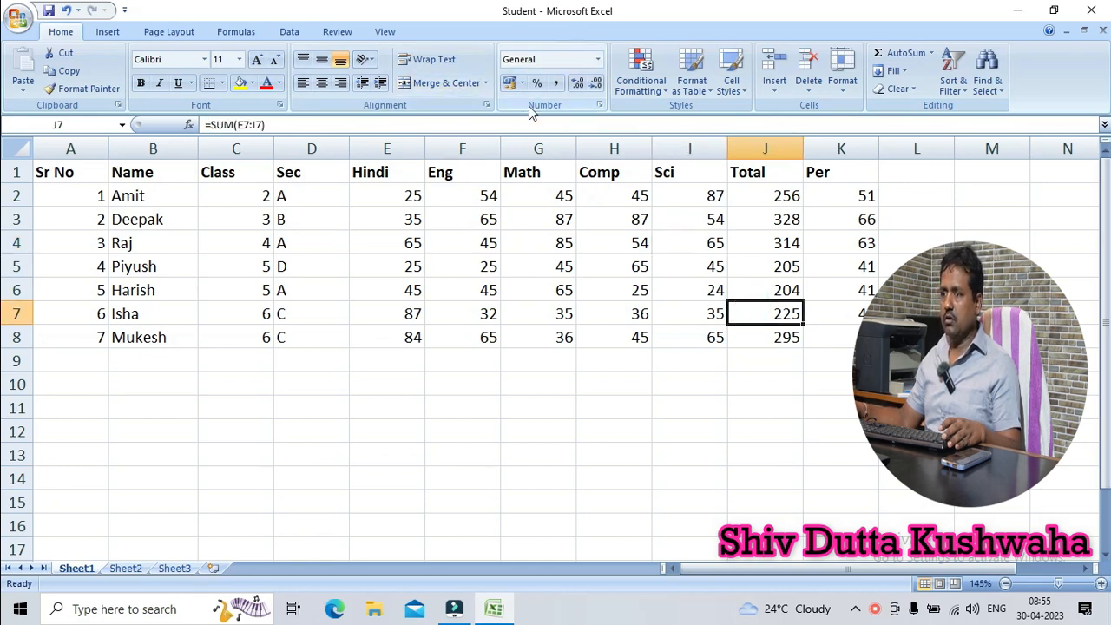
pyautogui.click(61, 32)
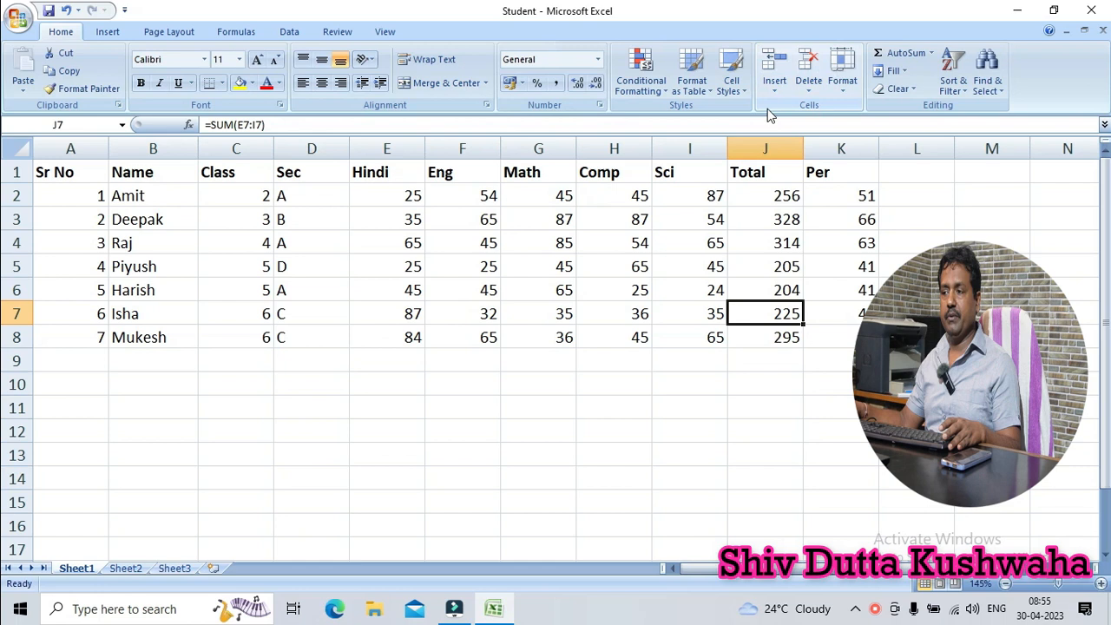
pyautogui.click(549, 245)
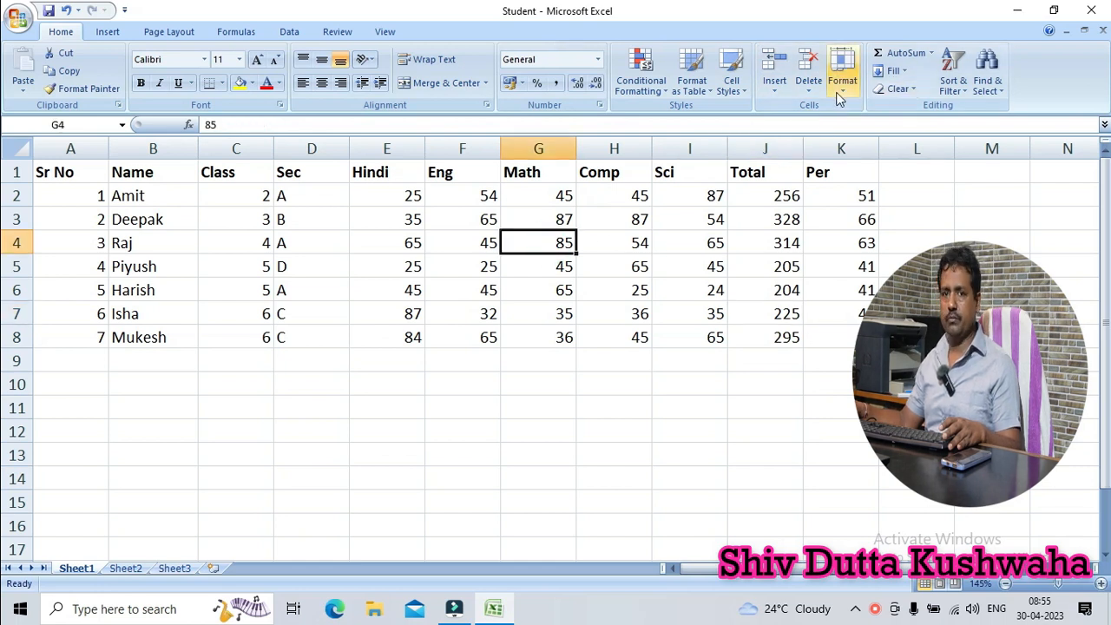
pyautogui.click(736, 291)
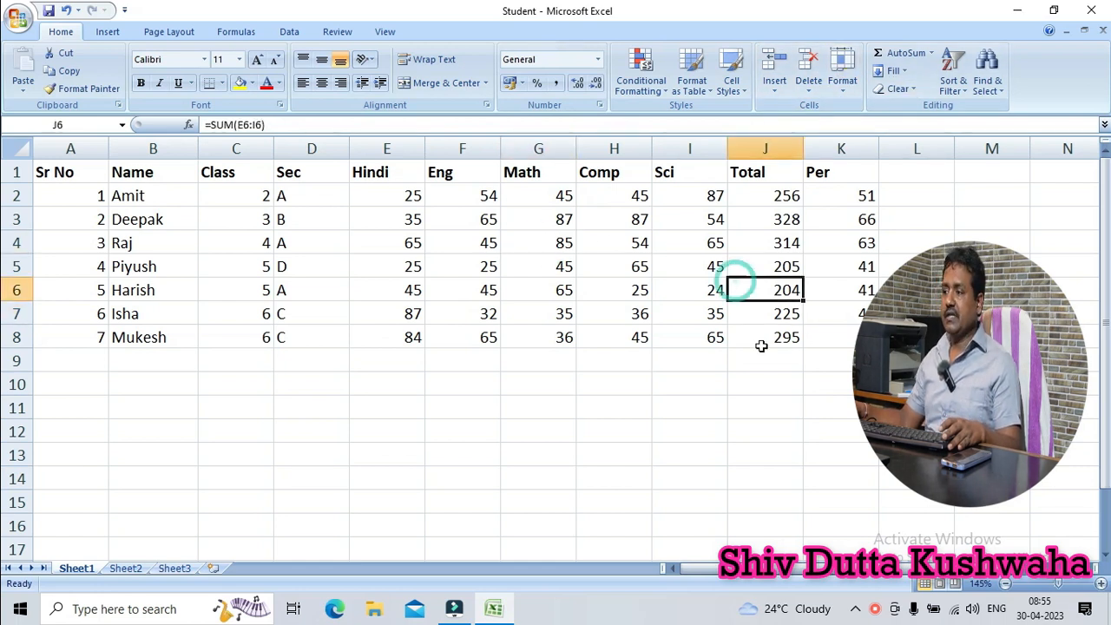
pyautogui.moveTo(842, 337); pyautogui.dragTo(99, 172)
pyautogui.click(265, 245)
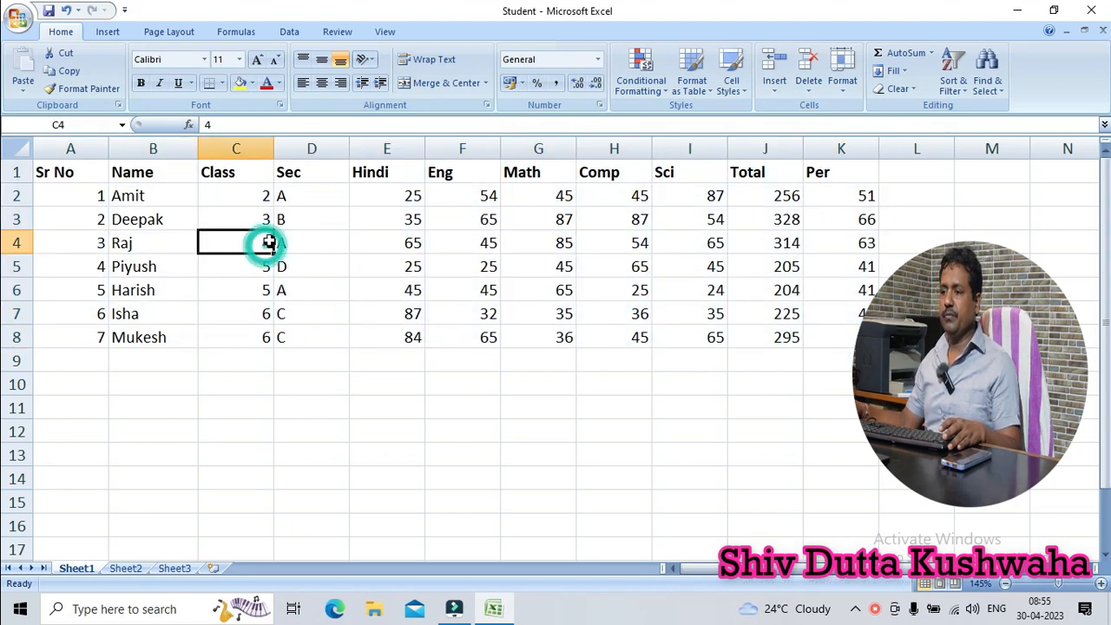
pyautogui.click(144, 243)
pyautogui.moveTo(79, 241); pyautogui.dragTo(673, 246)
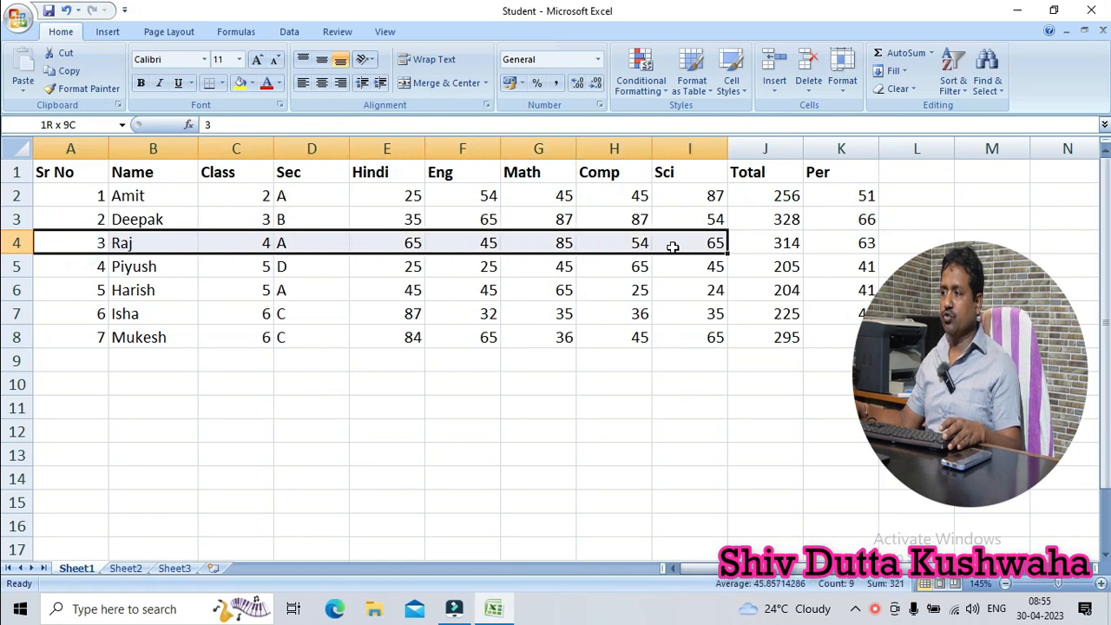
pyautogui.click(238, 289)
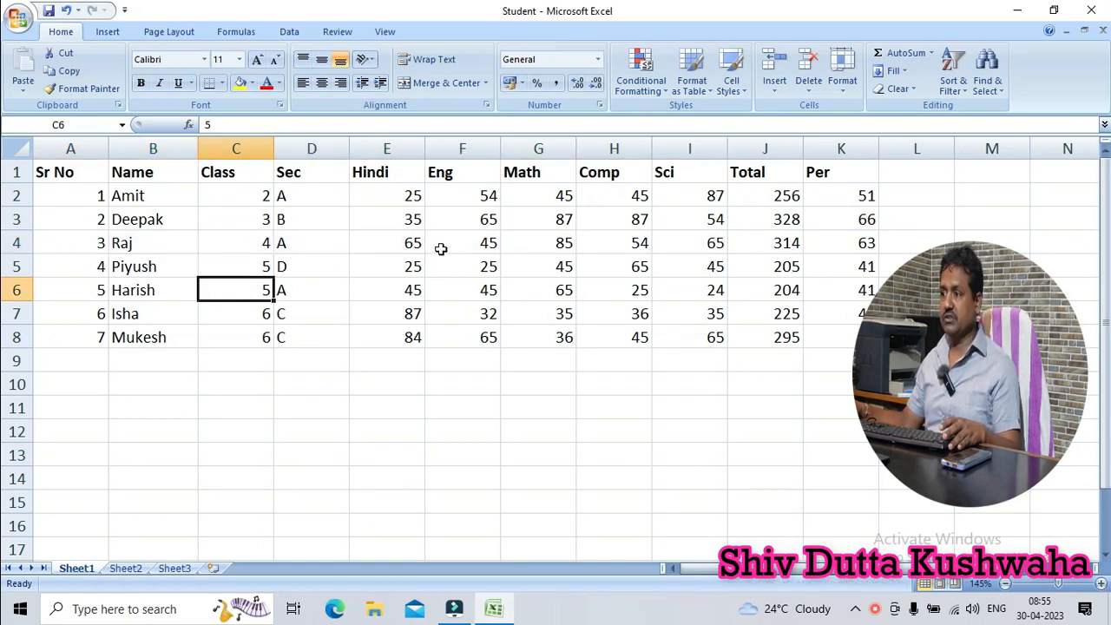
pyautogui.click(466, 241)
pyautogui.click(587, 219)
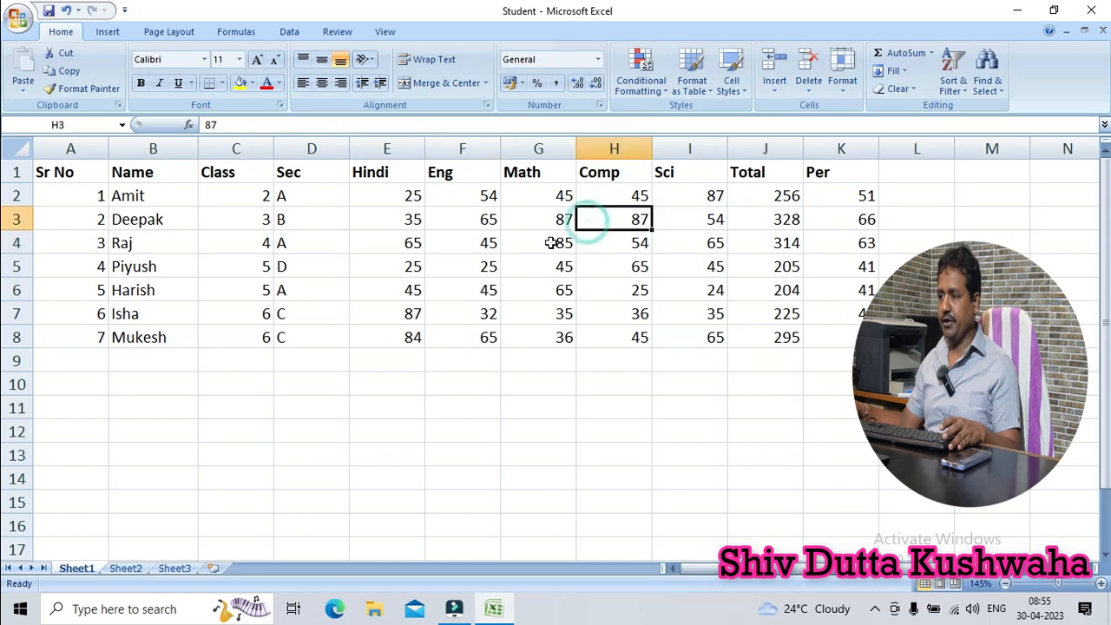
pyautogui.click(465, 260)
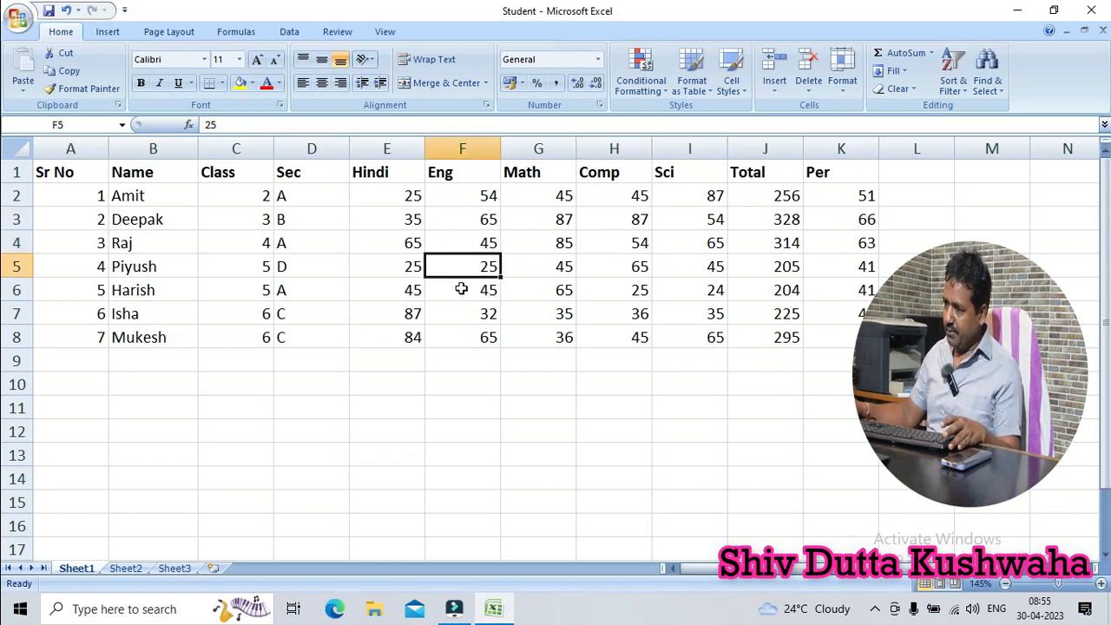
pyautogui.click(608, 282)
pyautogui.click(685, 283)
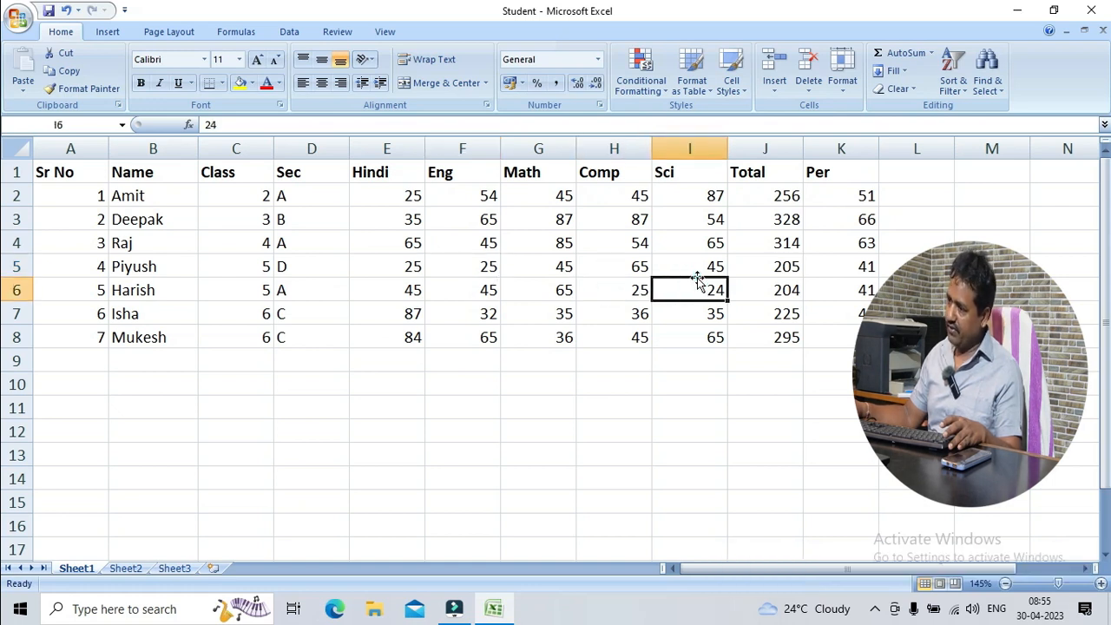
pyautogui.click(580, 287)
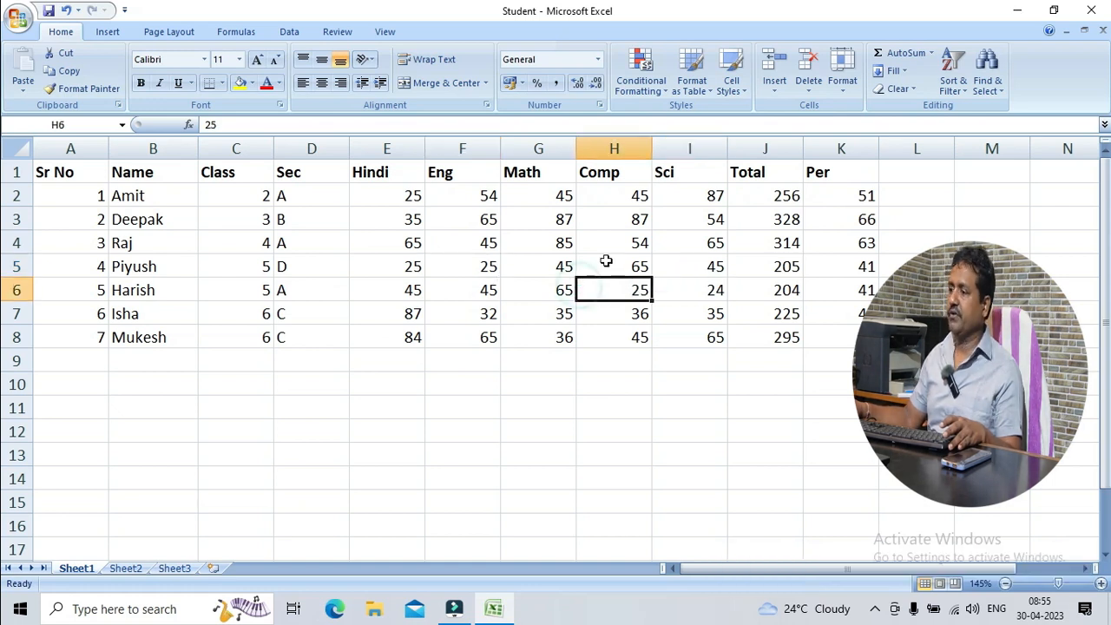
pyautogui.click(692, 270)
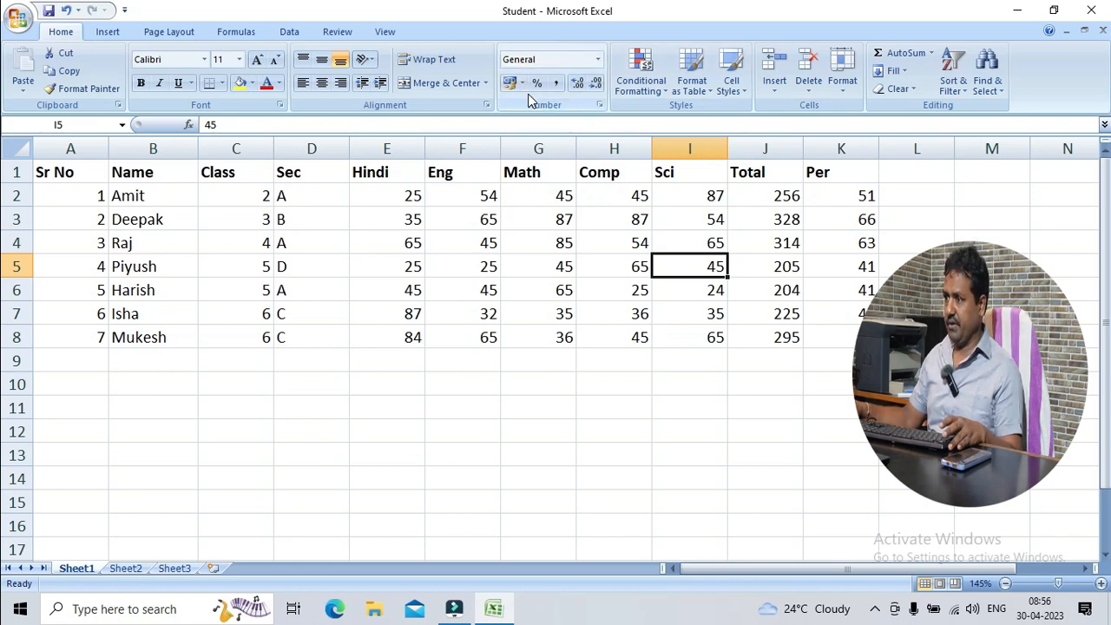
pyautogui.click(532, 360)
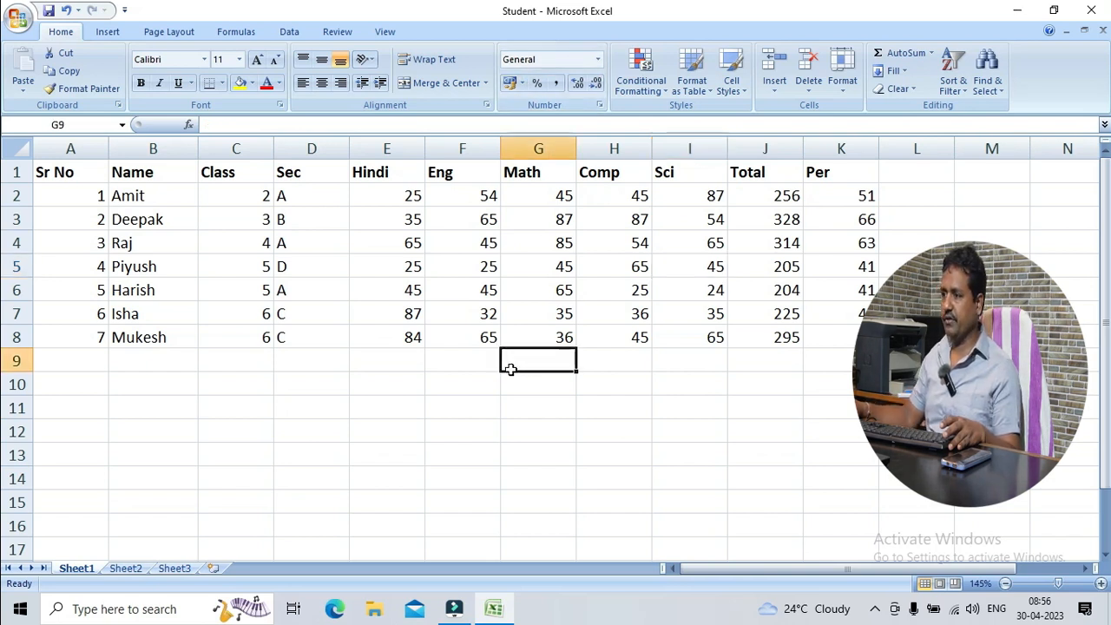
pyautogui.click(460, 388)
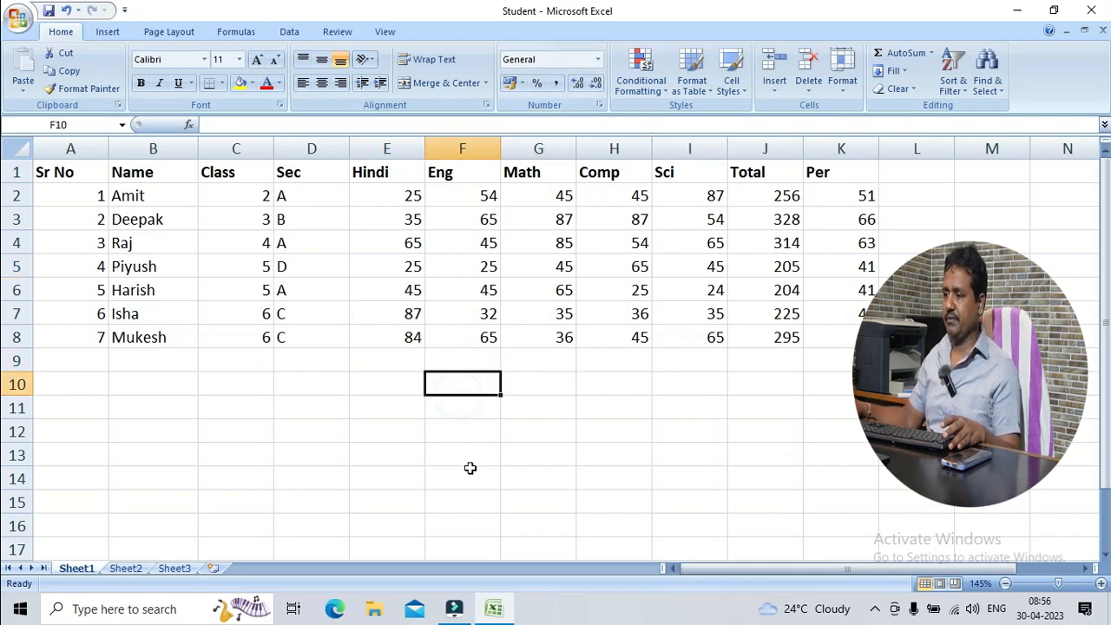
# Step: On Sheet2, enter the numbers 345, 43, 5, 34 and 5 down cells A1 to A5
pyautogui.click(125, 567)
pyautogui.scroll(2, 179, 397)
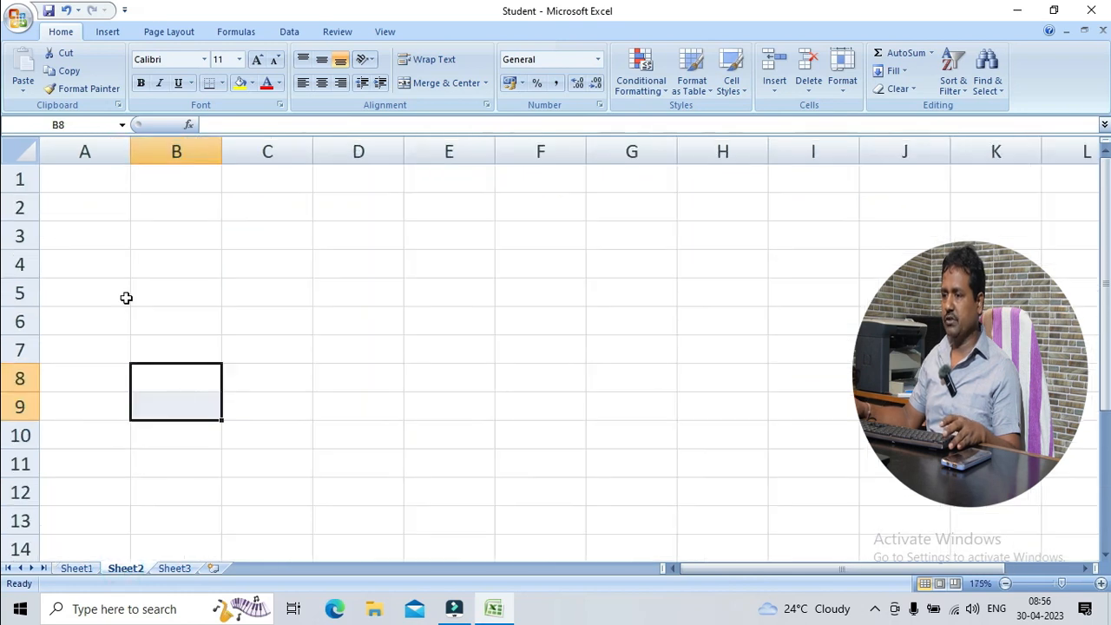
pyautogui.click(97, 183)
pyautogui.write('345 43 5 34 5')
# Step: Apply the Number format to the values in A1:A5
pyautogui.press('Up')
pyautogui.press('Up')
pyautogui.hotkey('ctrl', 'Up')
pyautogui.hotkey('ctrl', 'shift', 'Down')
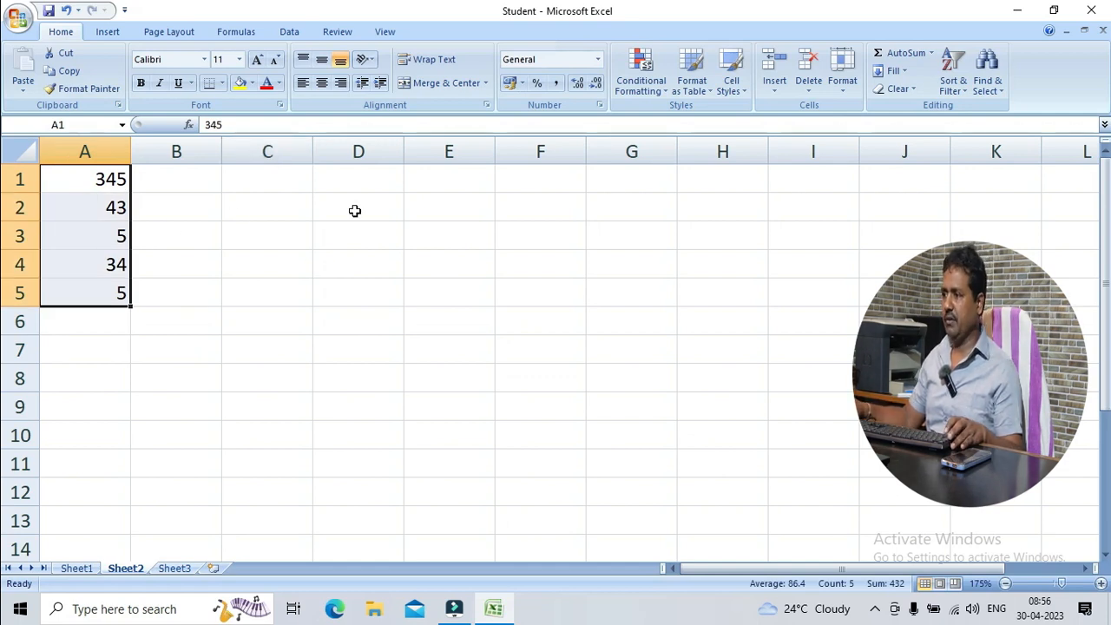
pyautogui.click(598, 59)
pyautogui.click(597, 57)
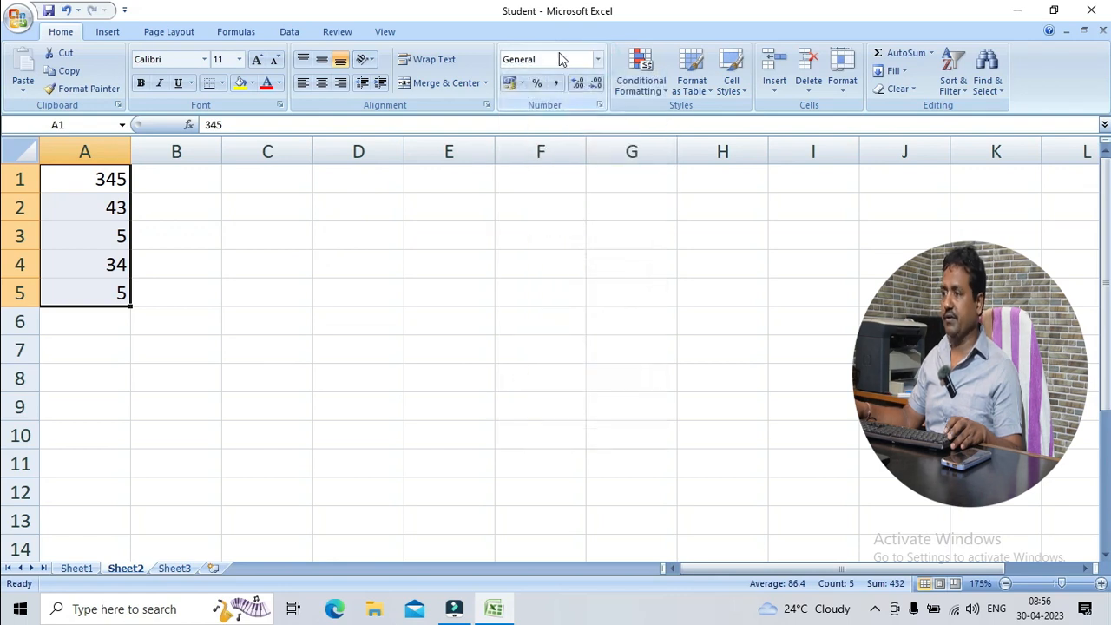
pyautogui.click(597, 59)
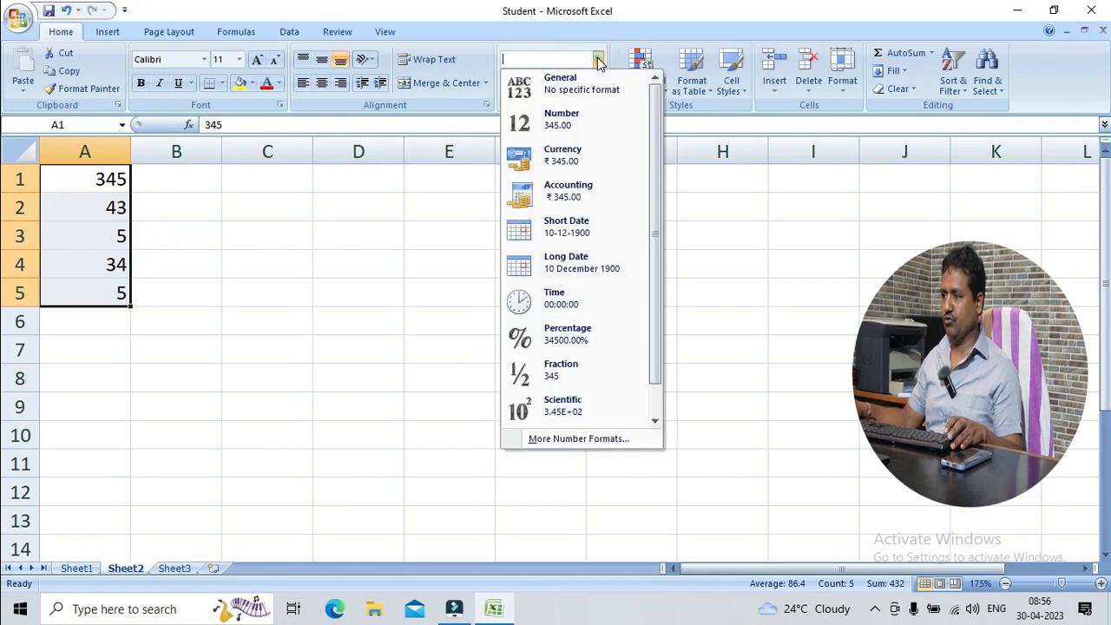
pyautogui.click(561, 118)
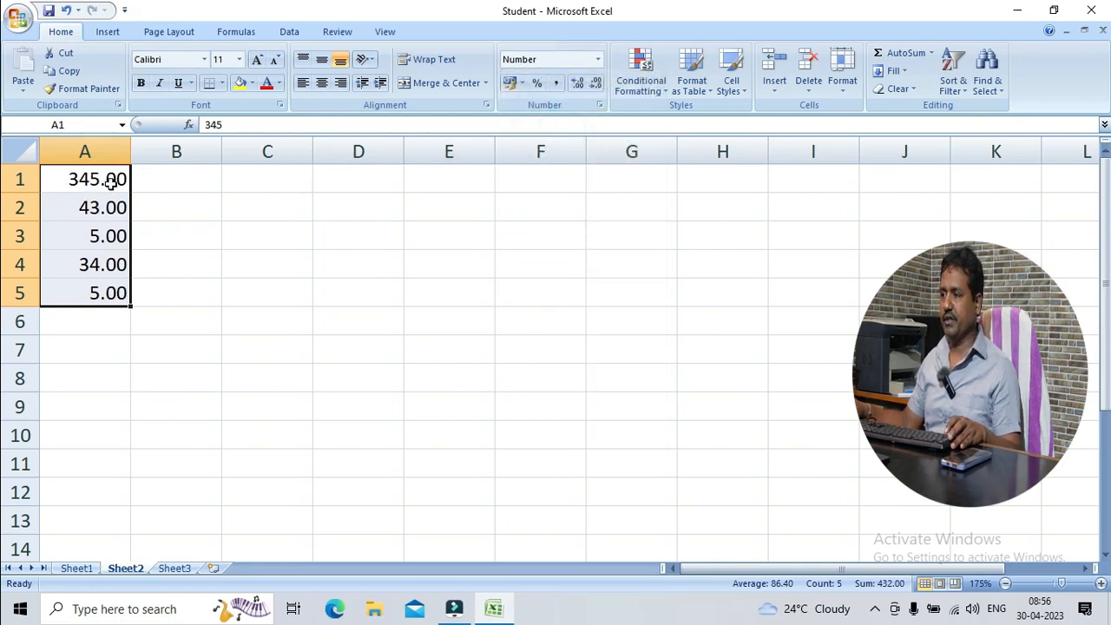
# Step: Return the values in A1:A5 to the General format
pyautogui.click(598, 59)
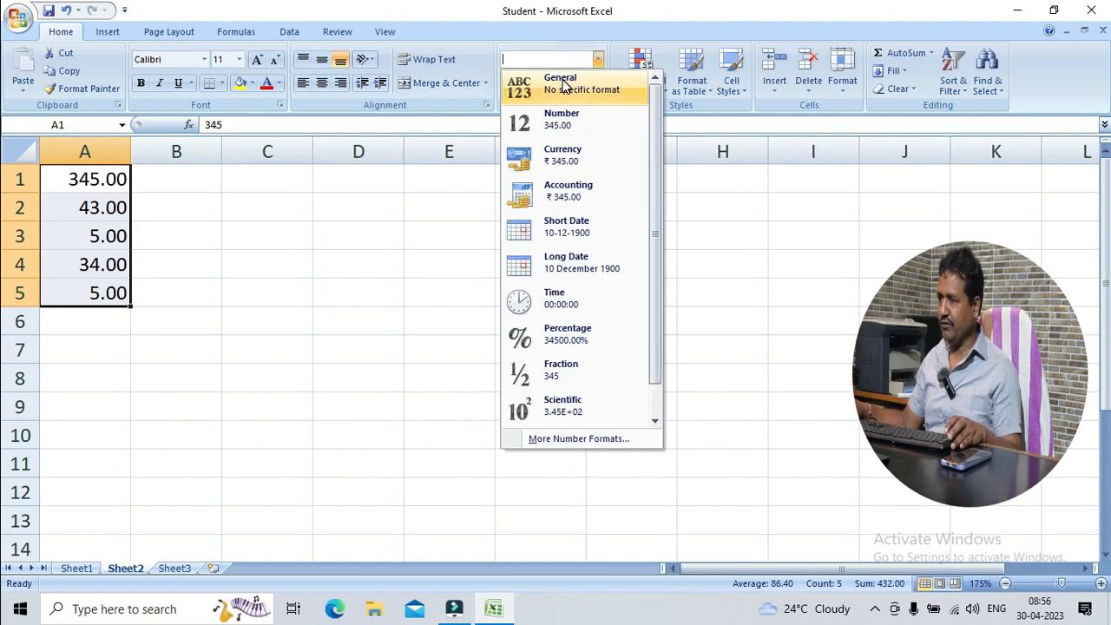
pyautogui.click(564, 86)
pyautogui.click(518, 369)
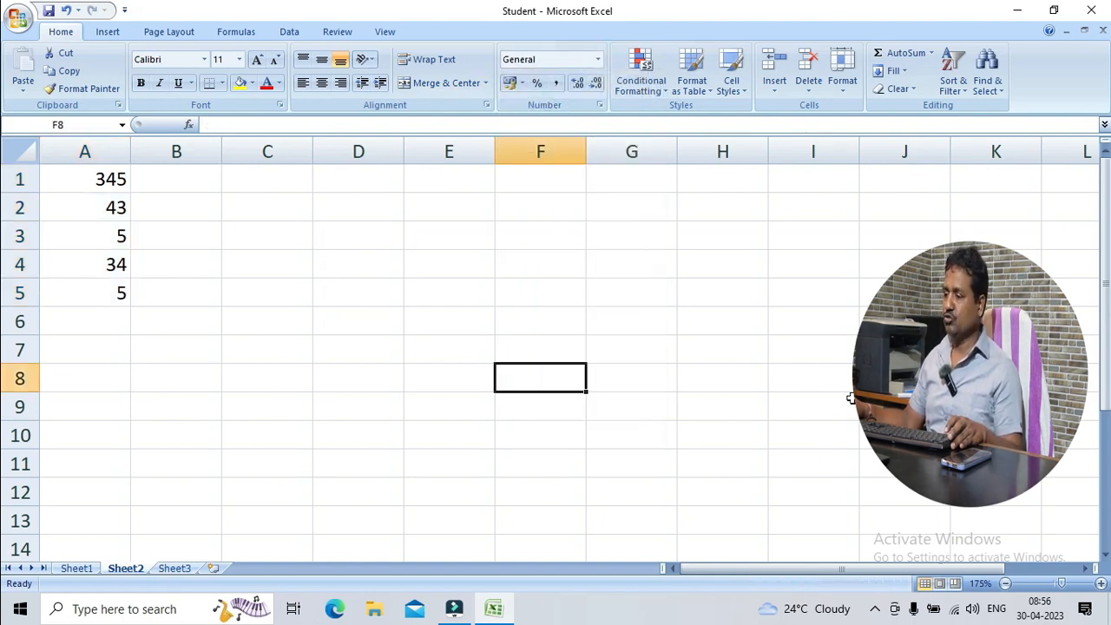
pyautogui.moveTo(769, 454); pyautogui.dragTo(400, 189)
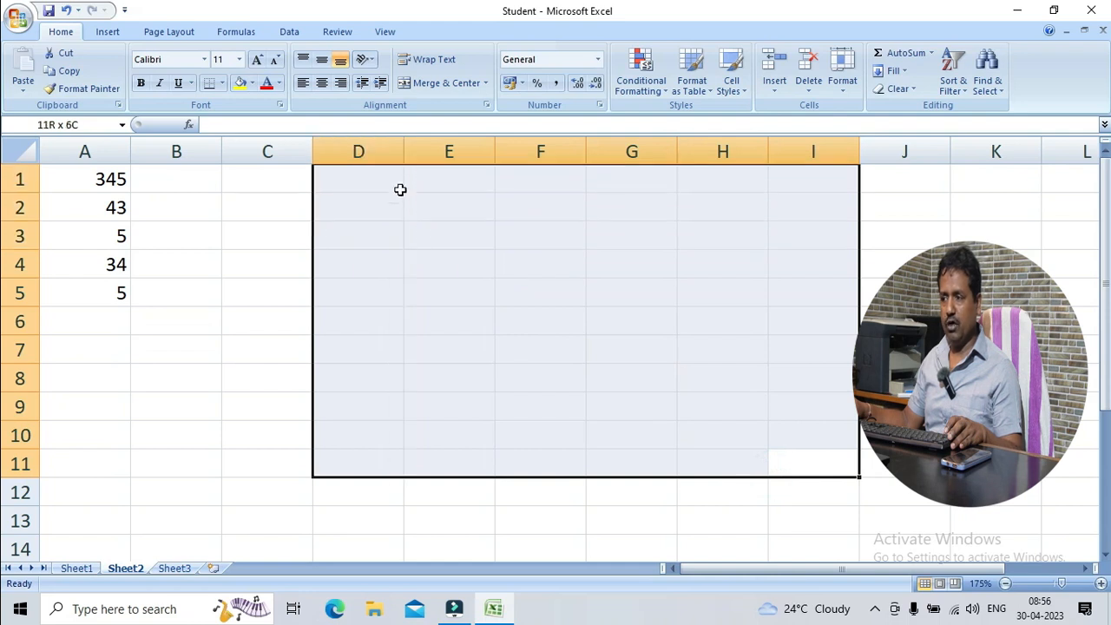
pyautogui.click(414, 204)
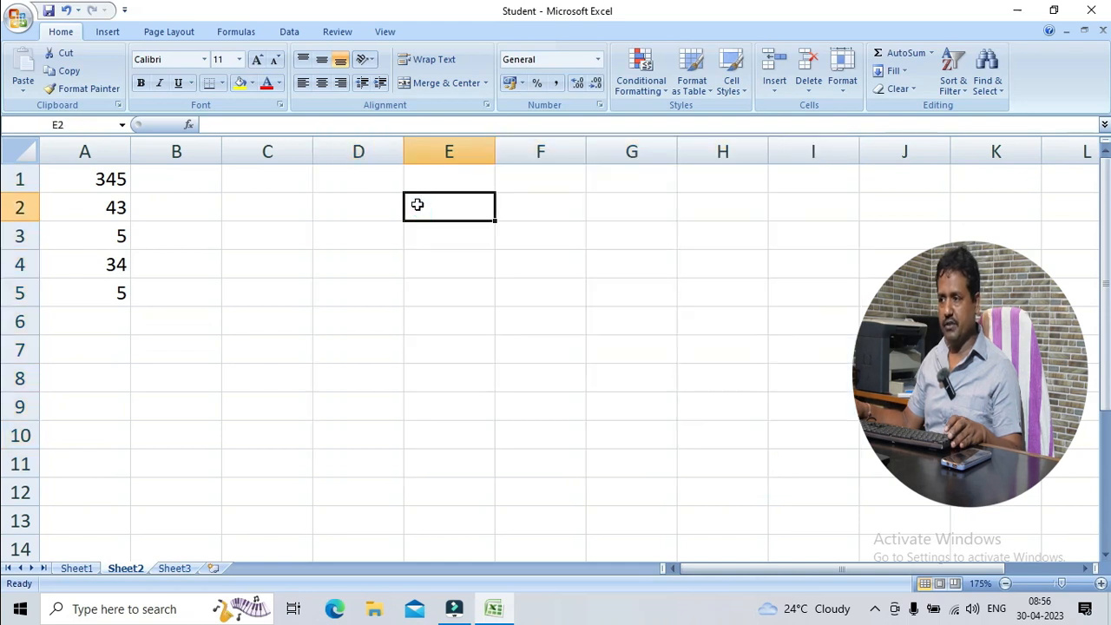
pyautogui.click(332, 256)
# Step: Format A1:A5 as Currency and set the cells back to the General format
pyautogui.moveTo(117, 289); pyautogui.dragTo(102, 179)
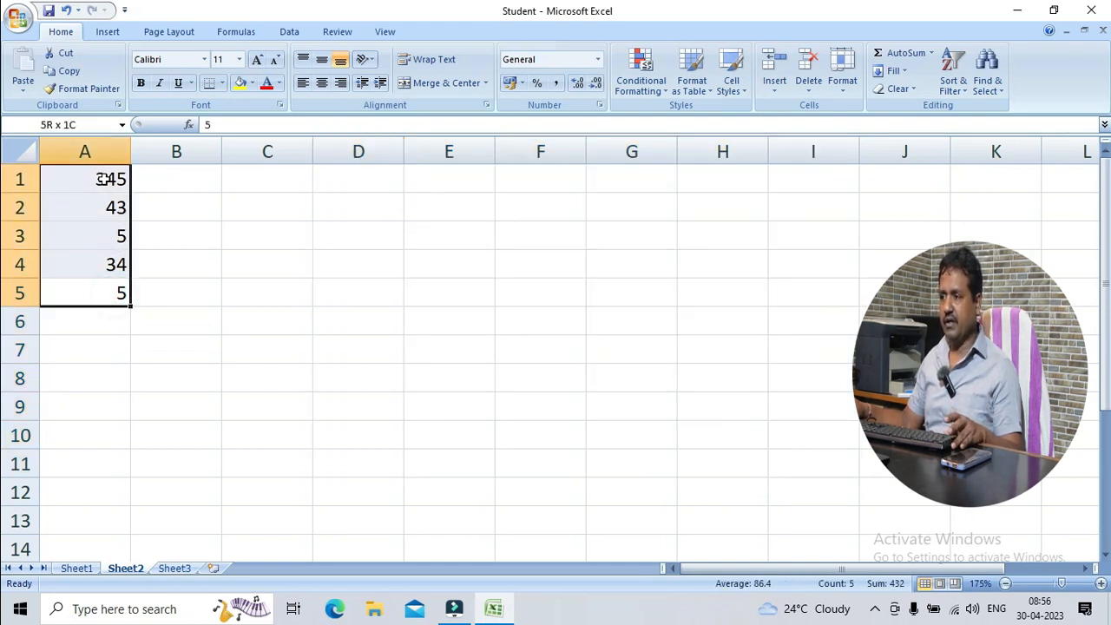
pyautogui.click(597, 59)
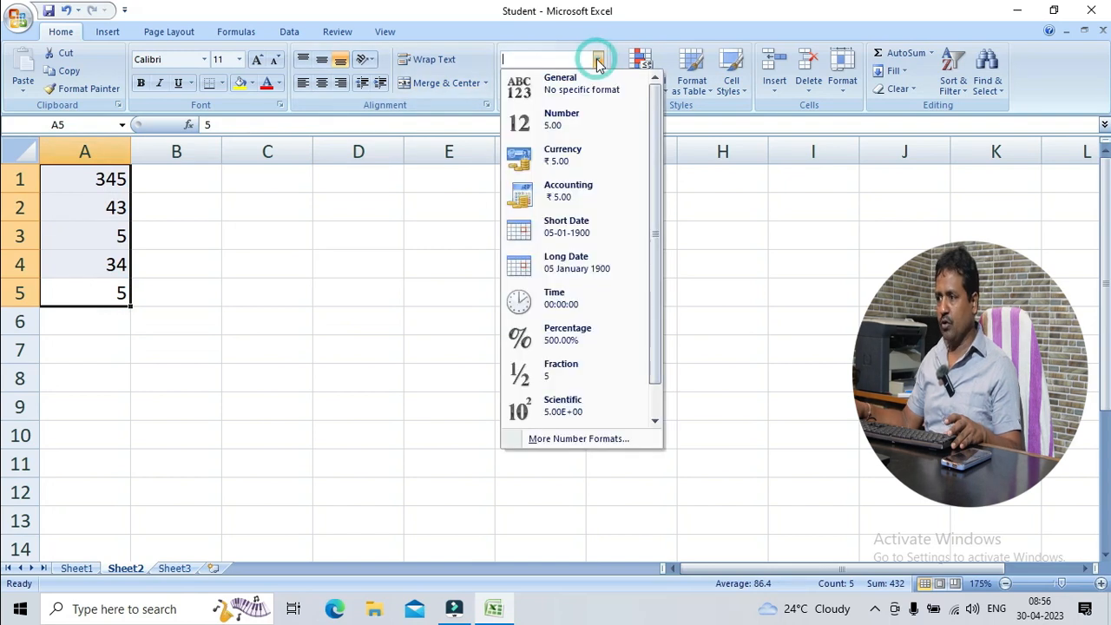
pyautogui.click(564, 149)
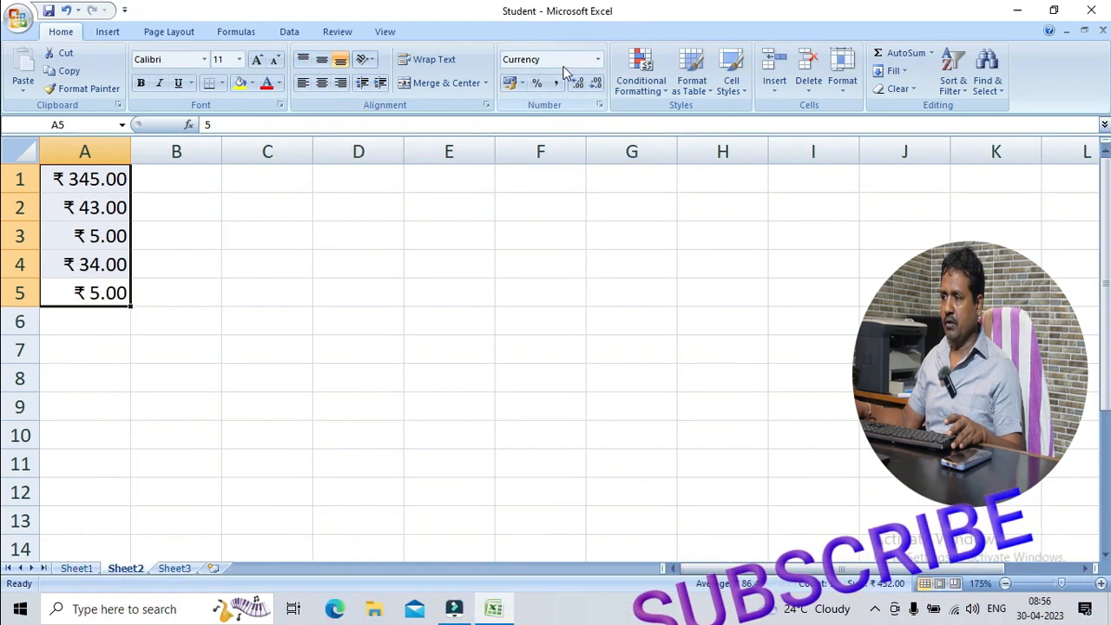
pyautogui.click(597, 59)
pyautogui.click(525, 87)
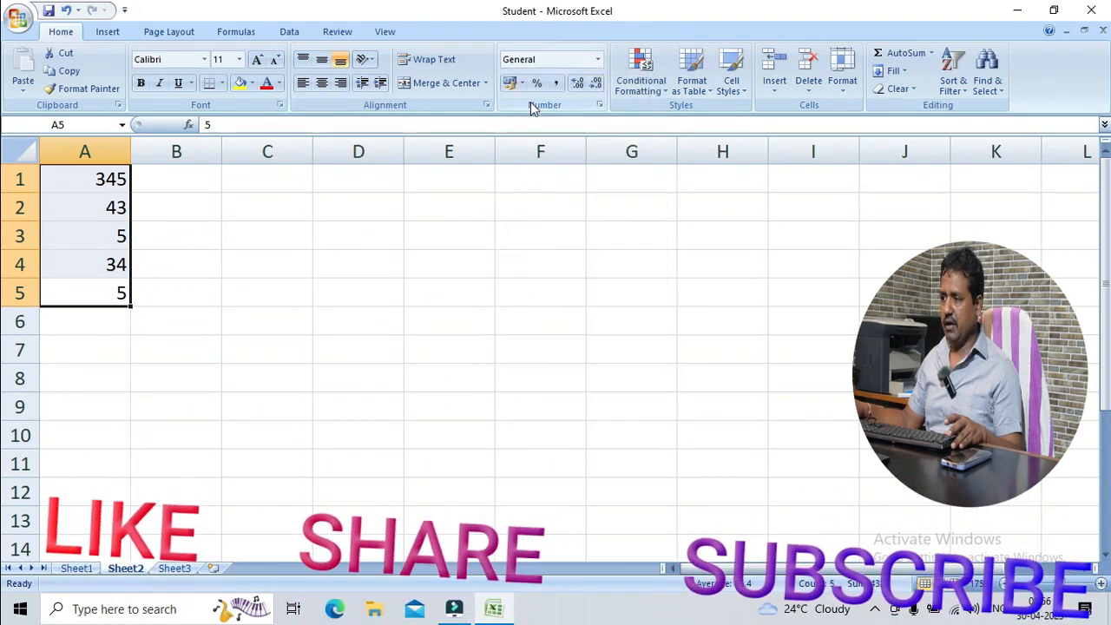
# Step: Apply the $ English (United States) accounting format to A1:A5 and reset the cells to General
pyautogui.click(523, 83)
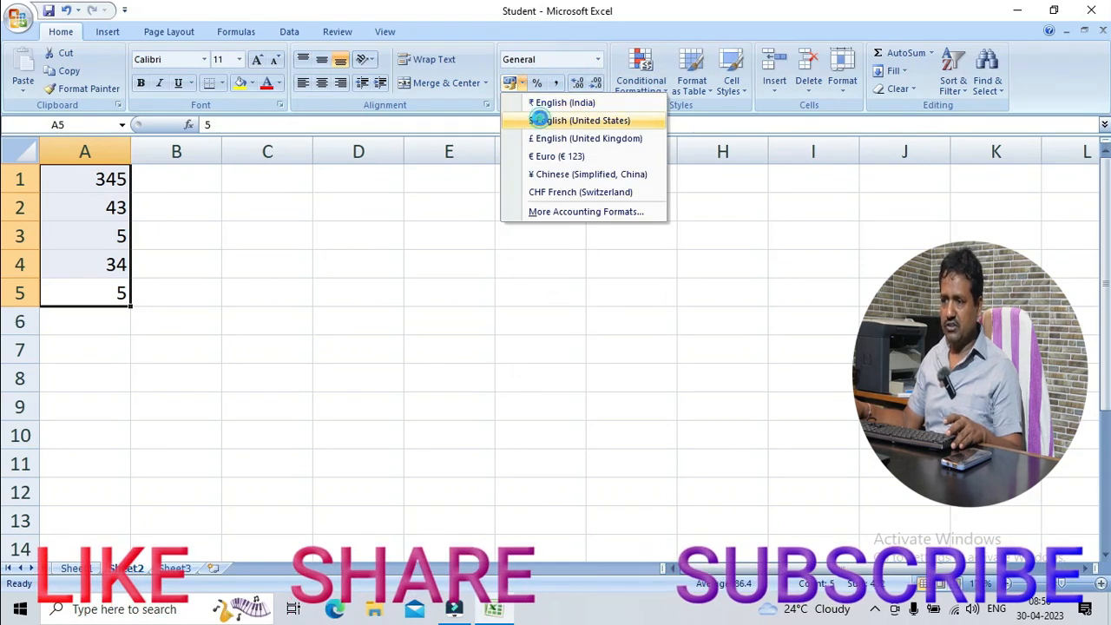
pyautogui.click(538, 119)
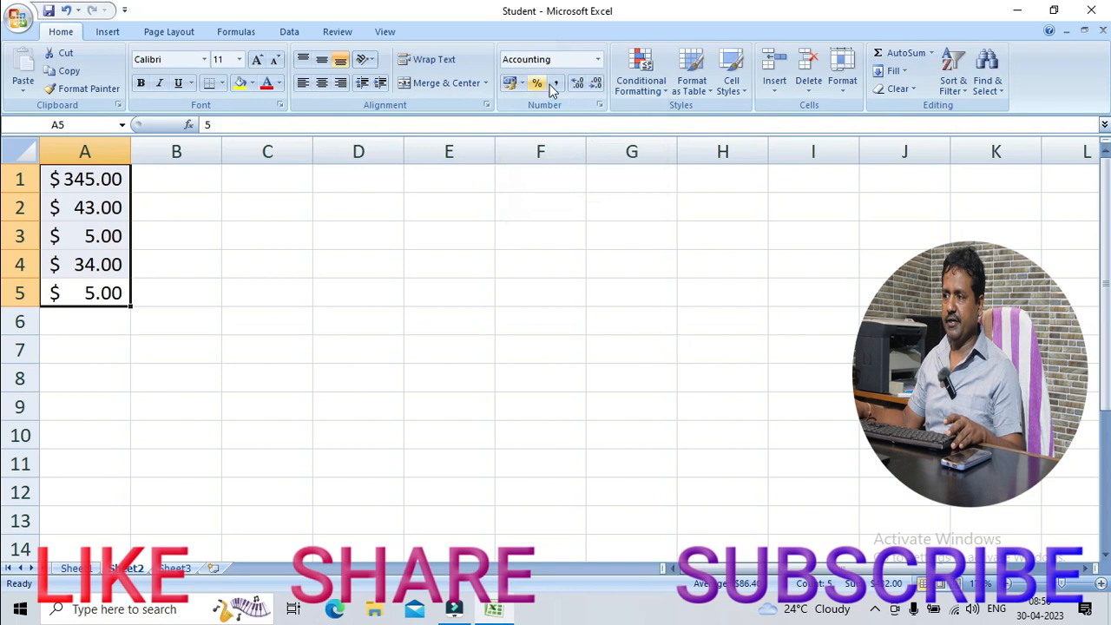
pyautogui.click(599, 59)
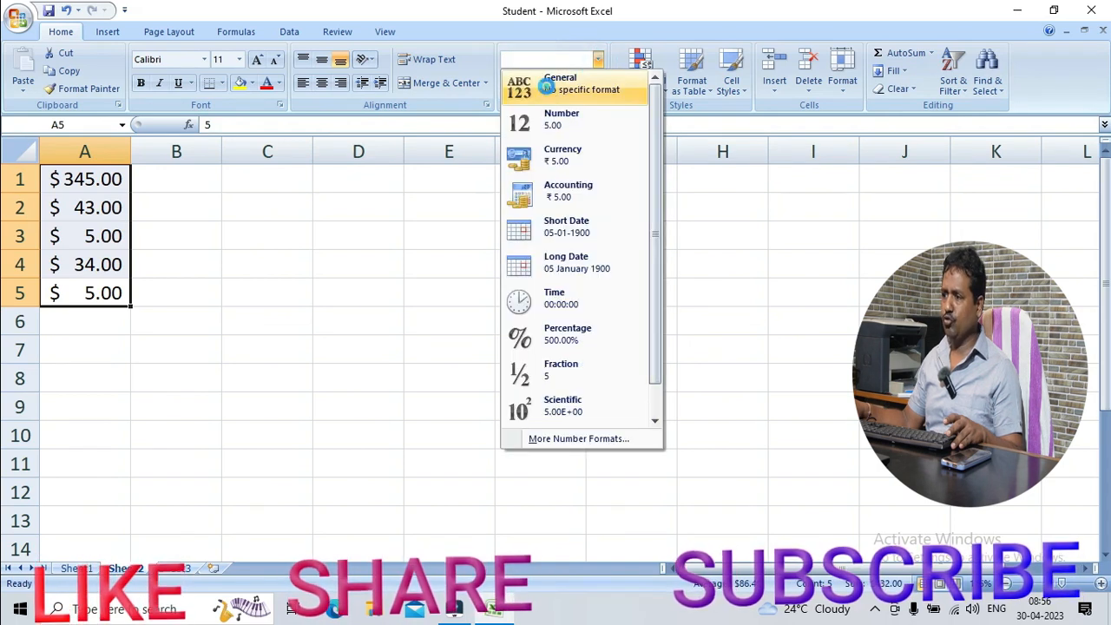
pyautogui.click(516, 80)
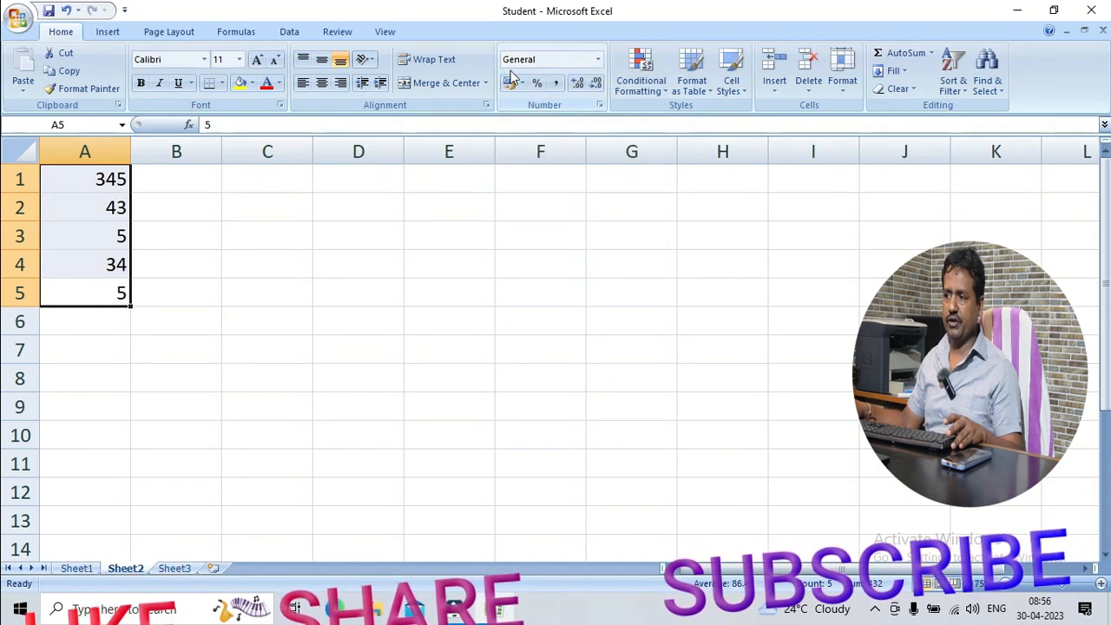
pyautogui.click(406, 239)
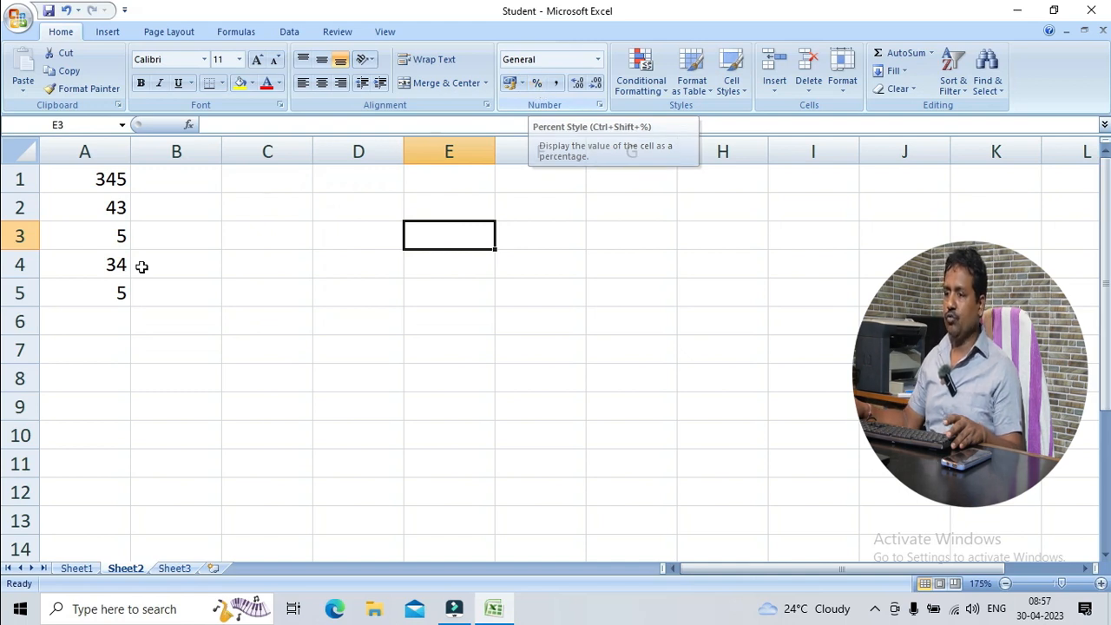
# Step: Apply the Percent Style to the values in A1:A5
pyautogui.moveTo(108, 301); pyautogui.dragTo(95, 180)
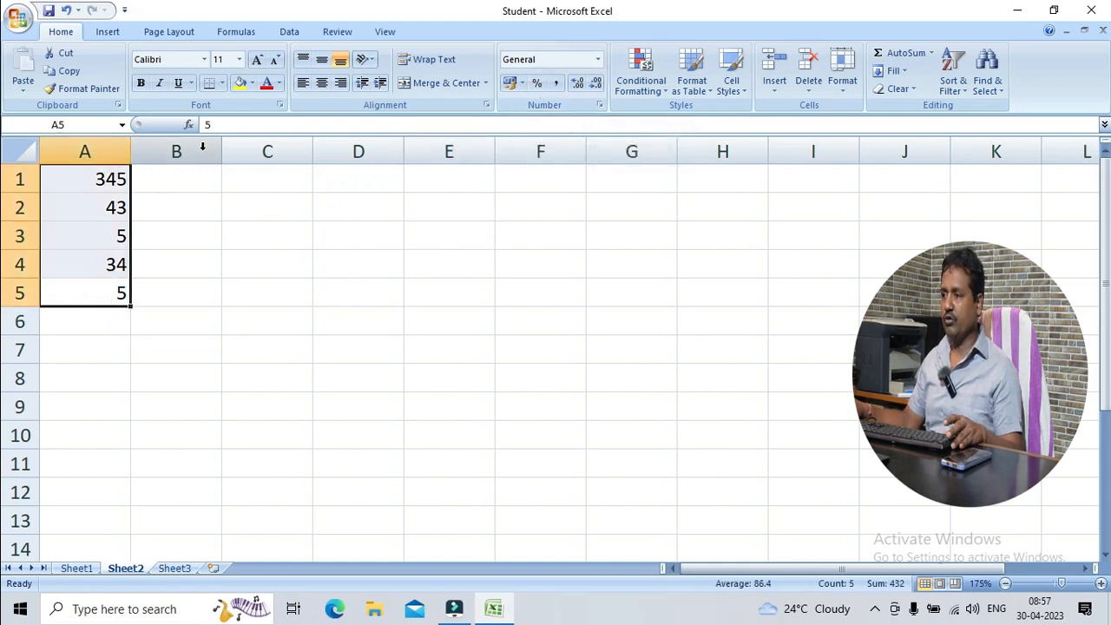
pyautogui.click(538, 85)
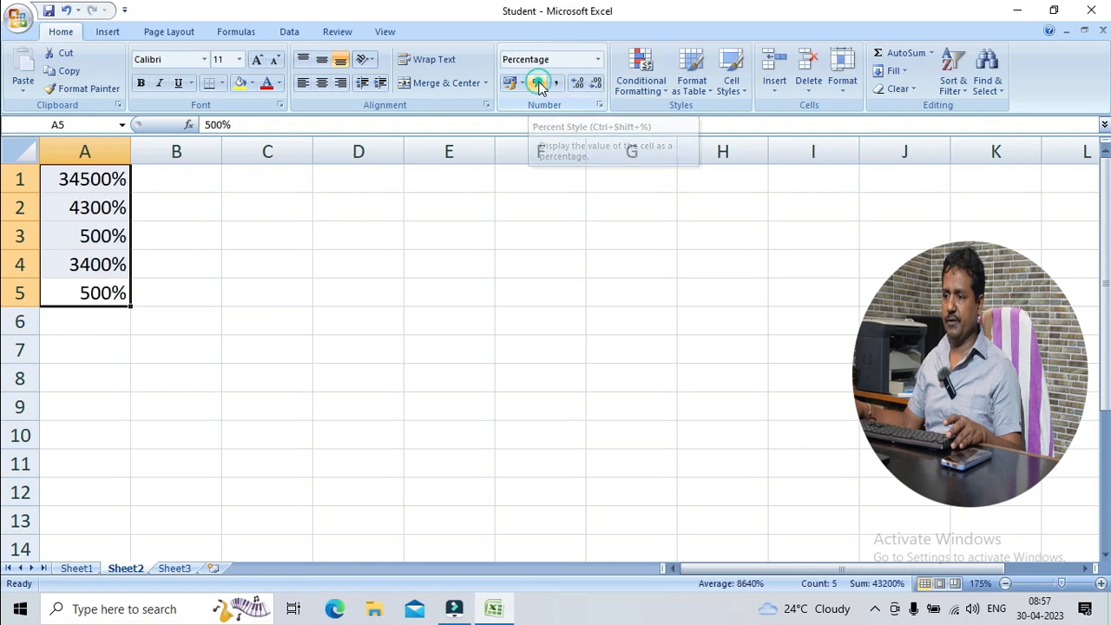
pyautogui.click(94, 286)
pyautogui.click(232, 224)
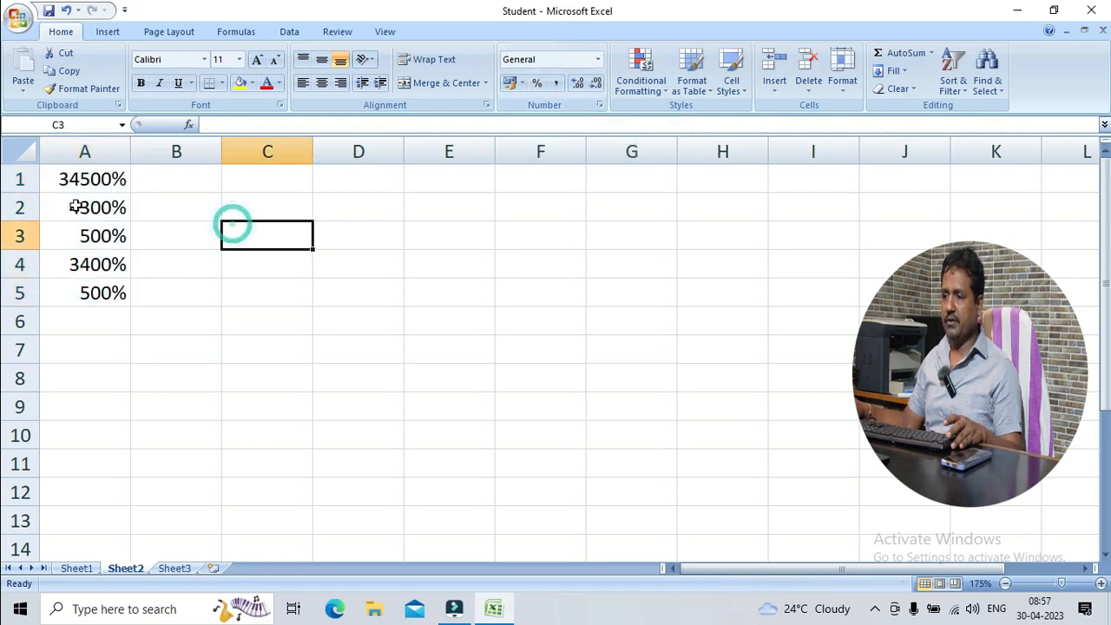
# Step: Examine how the values in A1:A5 are displayed as percentages
pyautogui.moveTo(77, 179); pyautogui.dragTo(77, 292)
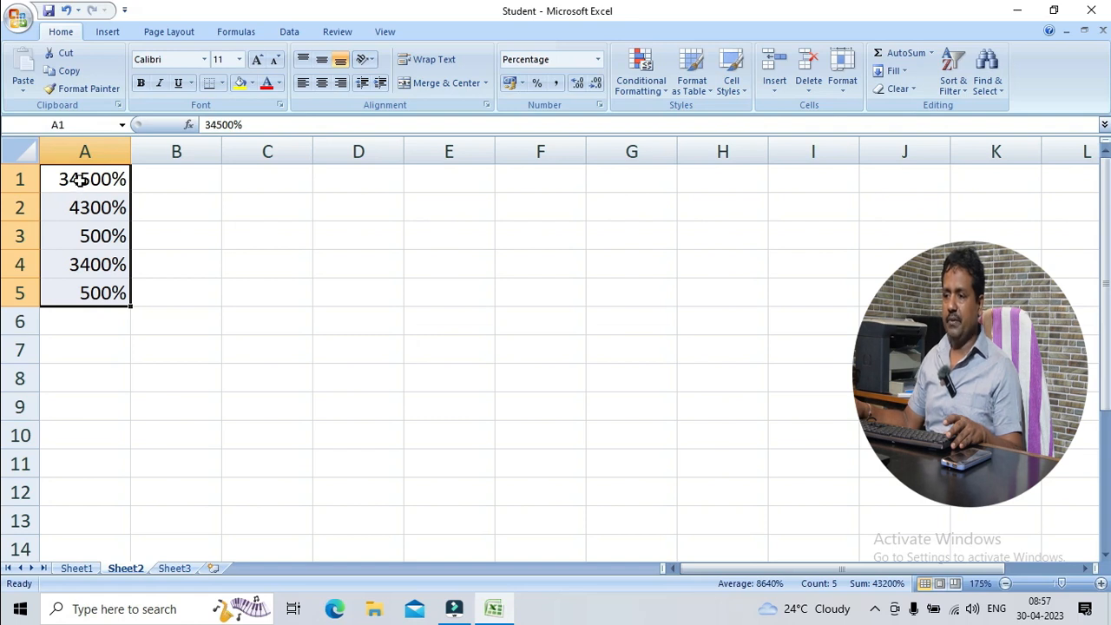
pyautogui.click(109, 200)
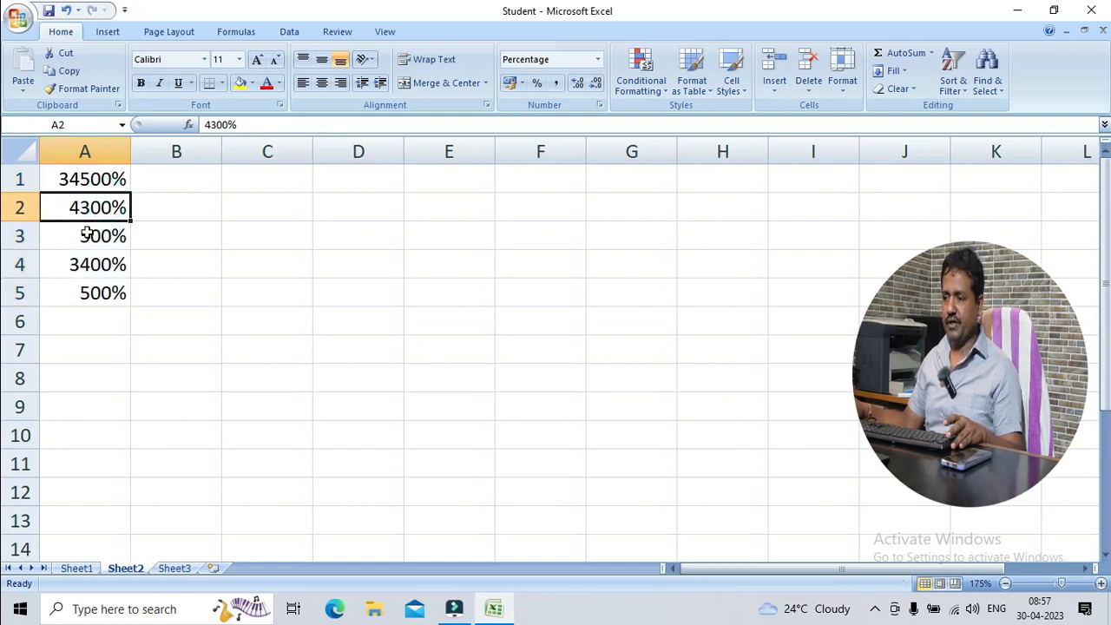
pyautogui.click(87, 233)
pyautogui.click(85, 260)
pyautogui.moveTo(98, 299); pyautogui.dragTo(105, 180)
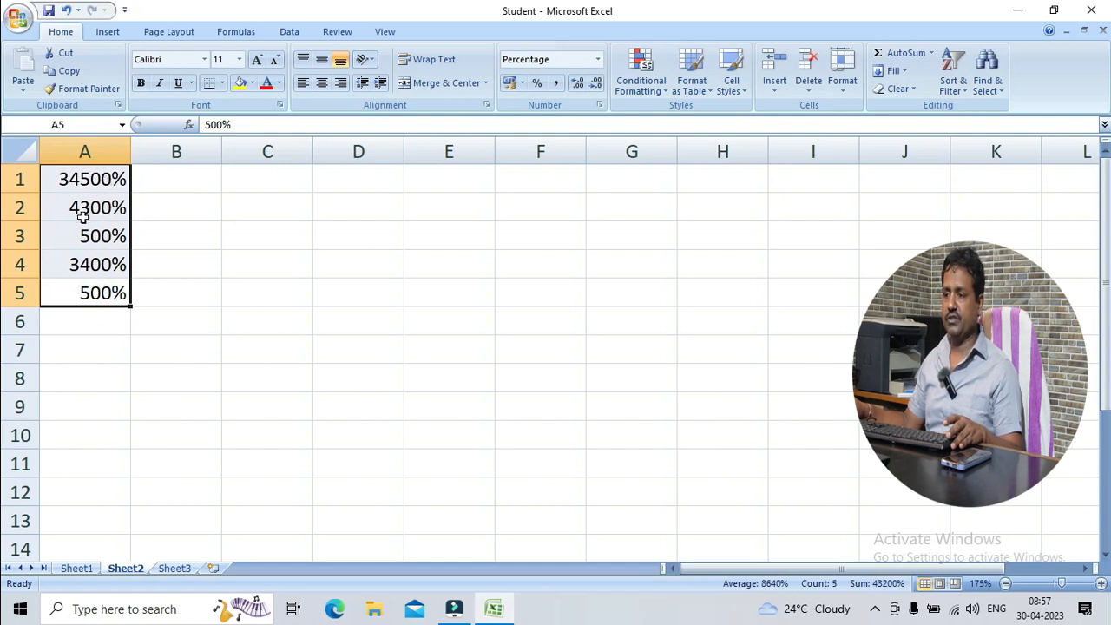
pyautogui.click(82, 217)
pyautogui.moveTo(92, 286); pyautogui.dragTo(92, 172)
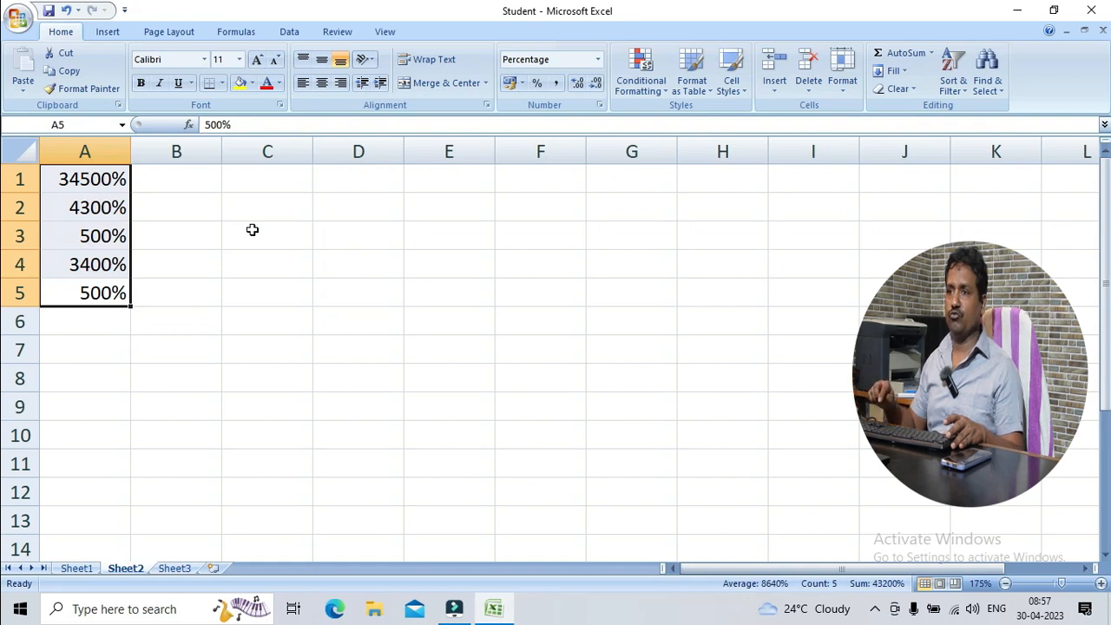
pyautogui.click(172, 225)
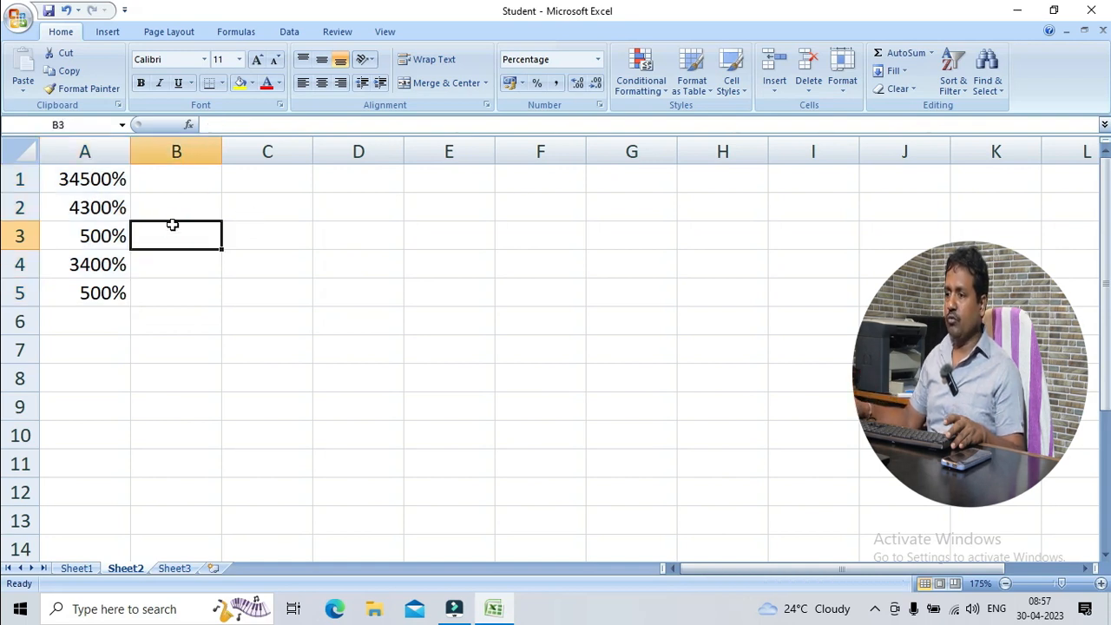
# Step: Reset the percentage values in A1:A5 to the General format
pyautogui.moveTo(88, 296); pyautogui.dragTo(87, 189)
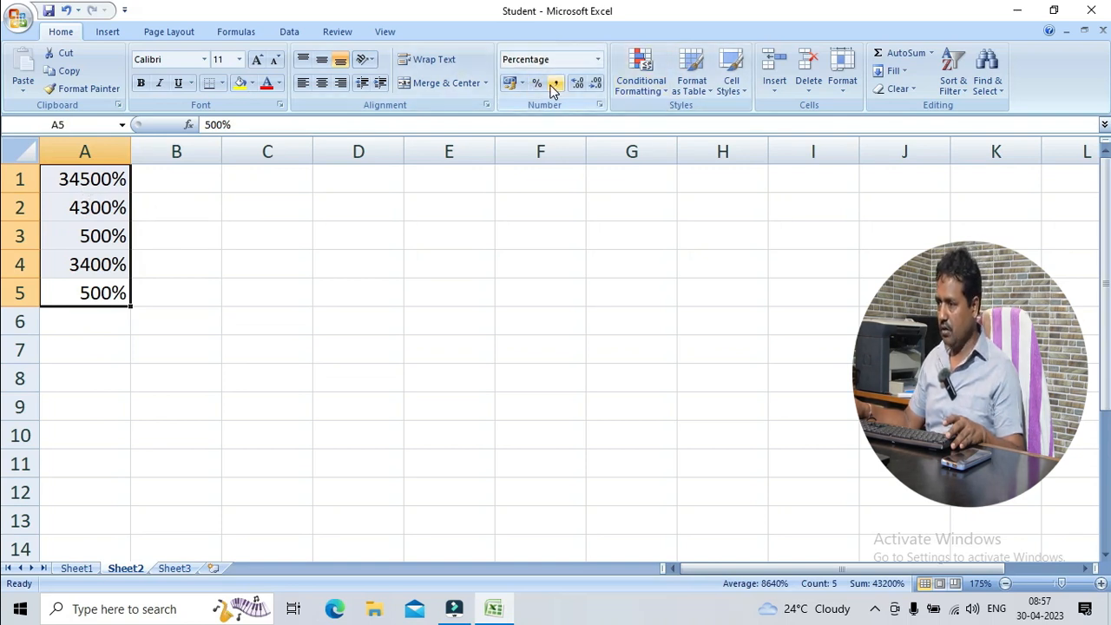
pyautogui.click(597, 59)
pyautogui.click(547, 95)
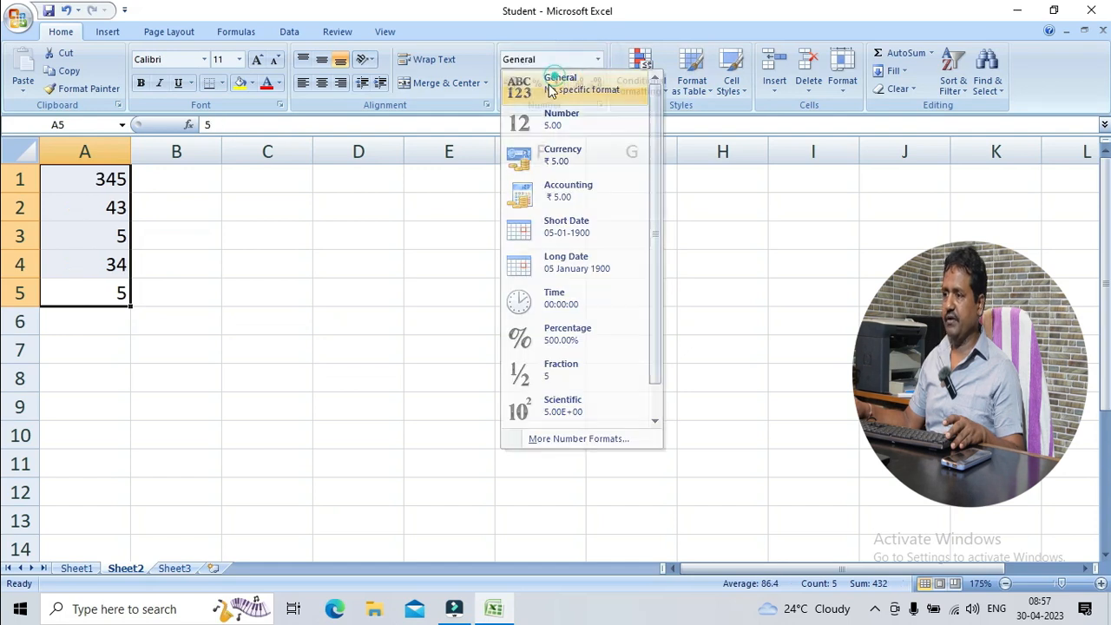
pyautogui.click(302, 242)
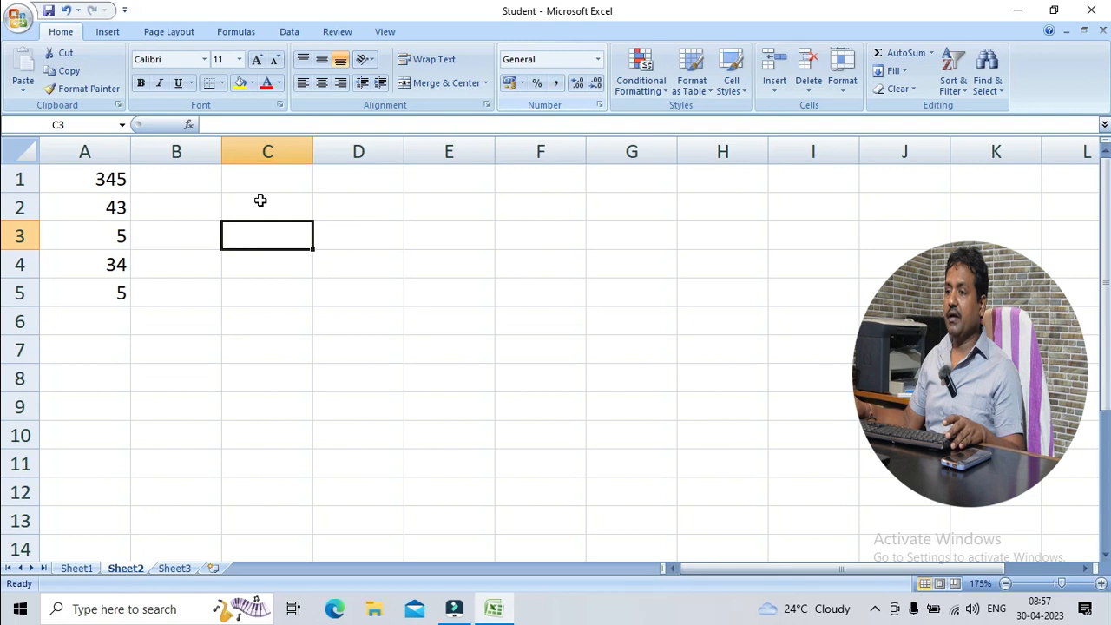
# Step: Clear the values in A1:A5 and enter the heading Number1 in A1
pyautogui.moveTo(121, 294); pyautogui.dragTo(124, 157)
pyautogui.press('Delete')
pyautogui.press('Up')
pyautogui.press('Up')
pyautogui.press('Up')
pyautogui.press('Up')
pyautogui.write('n')
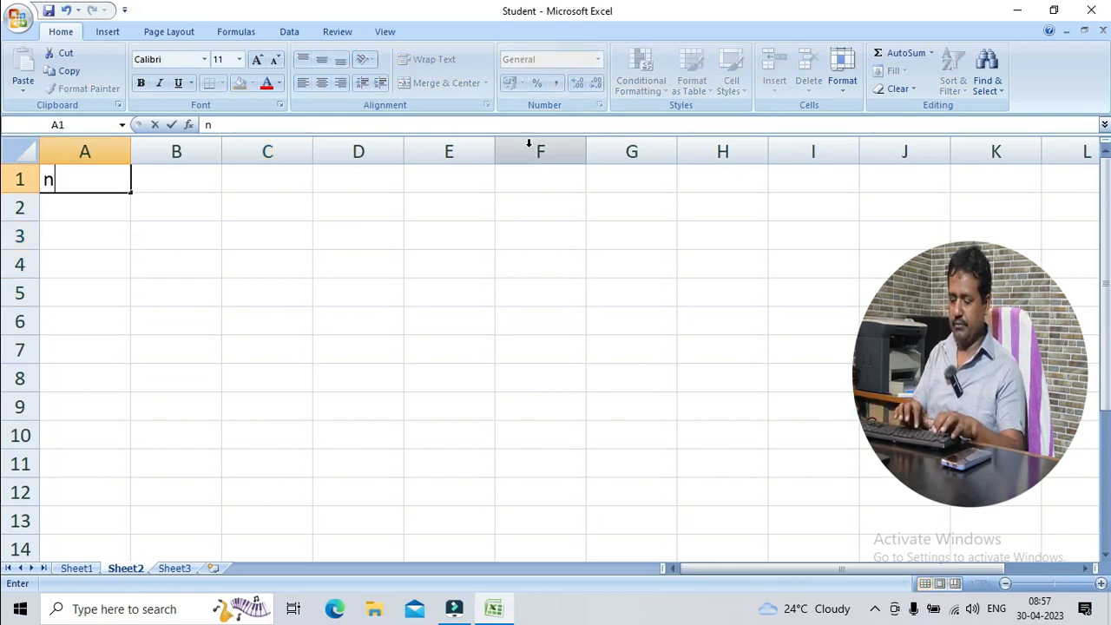
pyautogui.write('UMBER1')
pyautogui.press('Return')
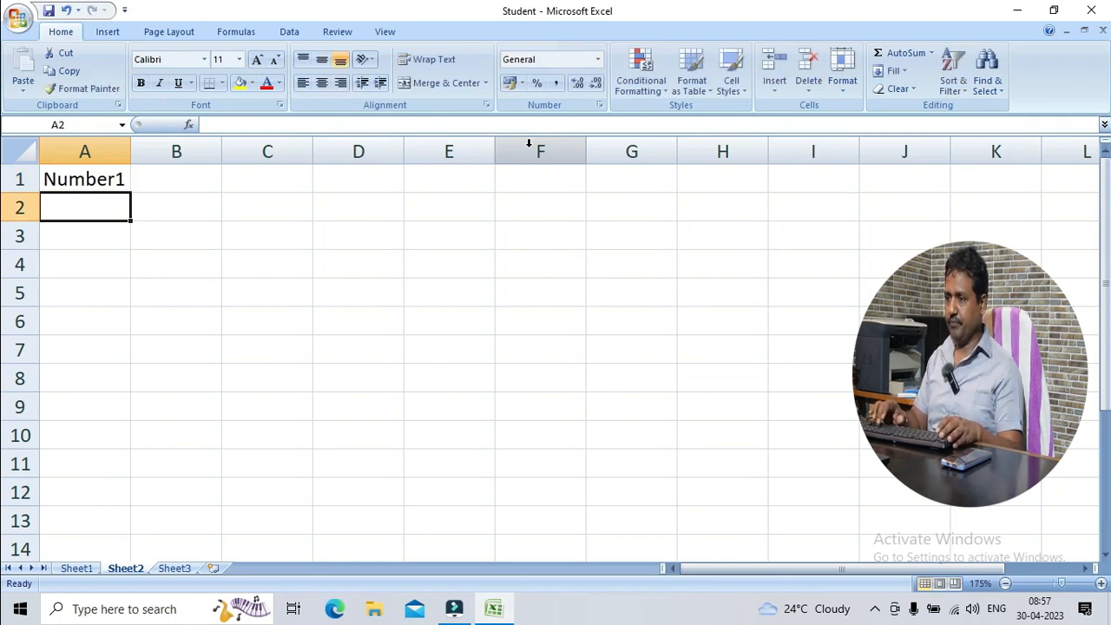
# Step: Enter the values 345, 43, 5345, 34 and 534 in A2:A6 under the Number1 heading
pyautogui.press('Up')
pyautogui.press('Right')
pyautogui.press('Down')
pyautogui.press('Left')
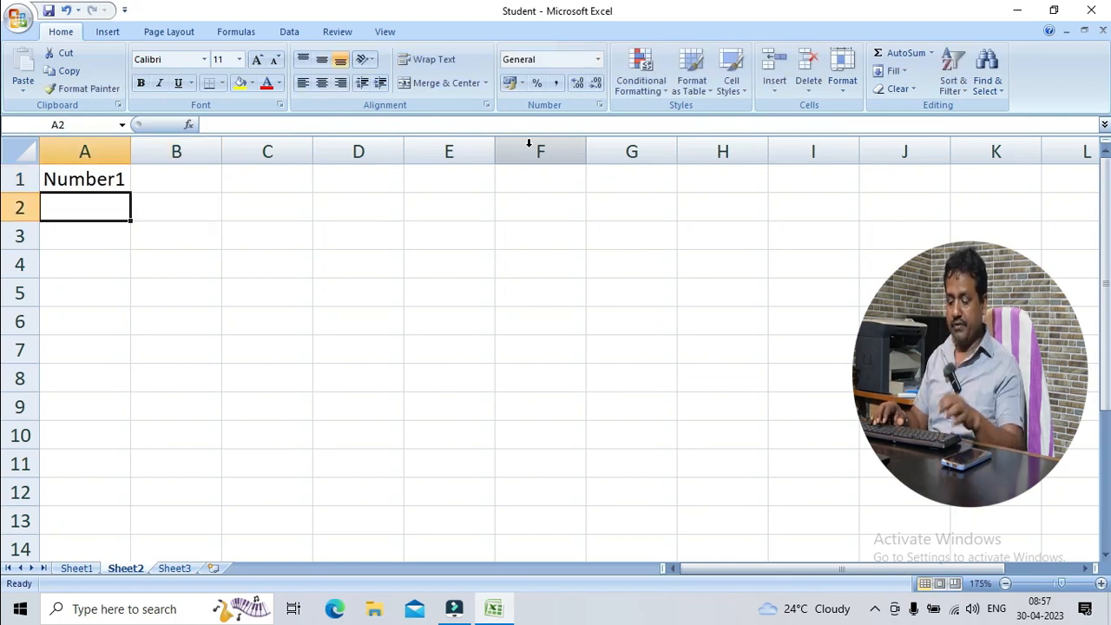
pyautogui.write('345')
pyautogui.press('Down')
pyautogui.write('43')
pyautogui.press('Down')
pyautogui.write('5345')
pyautogui.press('Down')
pyautogui.write('34')
pyautogui.press('Down')
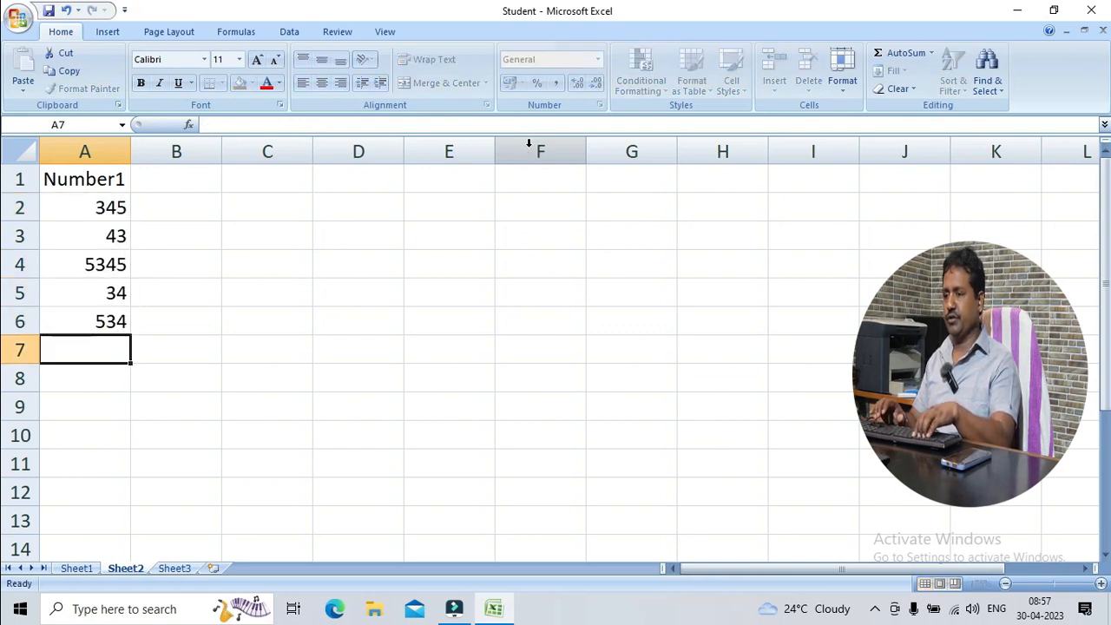
# Step: Fill A2:A7 with the larger values 6546, 6546, 5654, 54675436, 546 and 6, overwriting the existing entries
pyautogui.write('675436')
pyautogui.press('Up')
pyautogui.write('5654')
pyautogui.press('Up')
pyautogui.write('6546')
pyautogui.press('Up')
pyautogui.write('6546')
pyautogui.press('Down')
# Step: Apply the Comma Style to the values in A2:A7
pyautogui.press('Down')
pyautogui.press('Up')
pyautogui.press('Up')
pyautogui.hotkey('shift', 'Down')
pyautogui.hotkey('shift', 'Down')
pyautogui.hotkey('shift', 'Down')
pyautogui.hotkey('shift', 'Down')
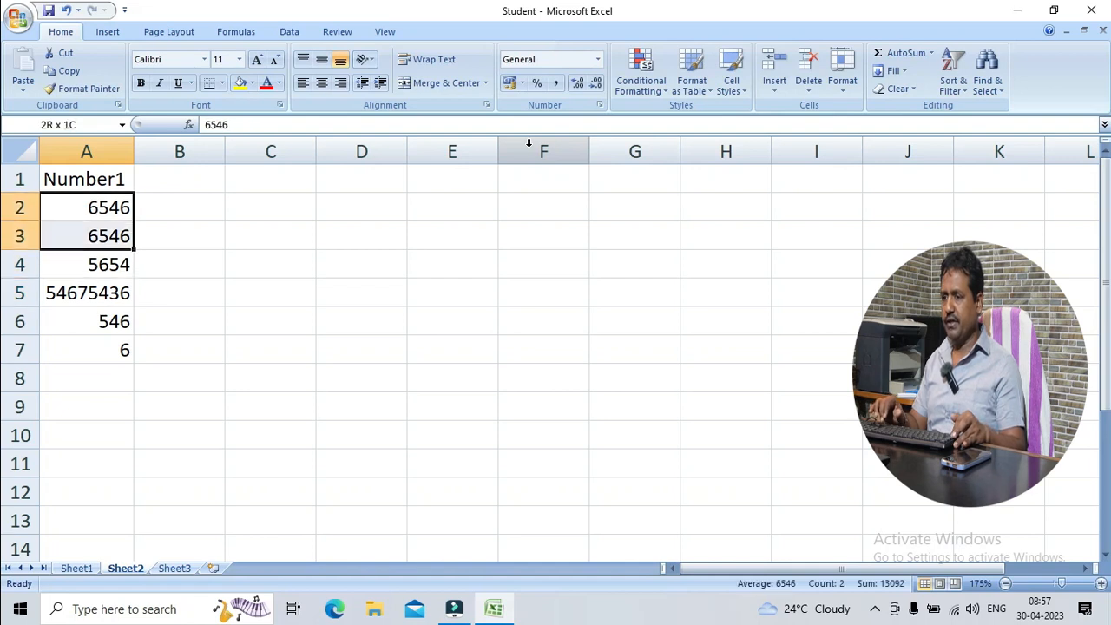
pyautogui.hotkey('shift', 'Down')
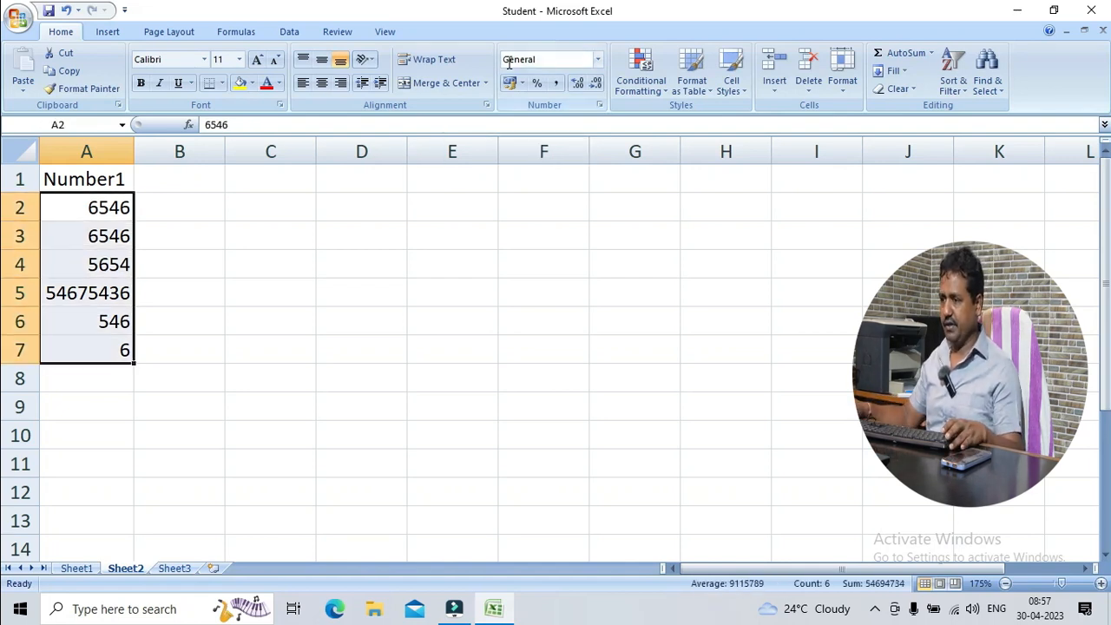
pyautogui.click(556, 84)
pyautogui.click(281, 264)
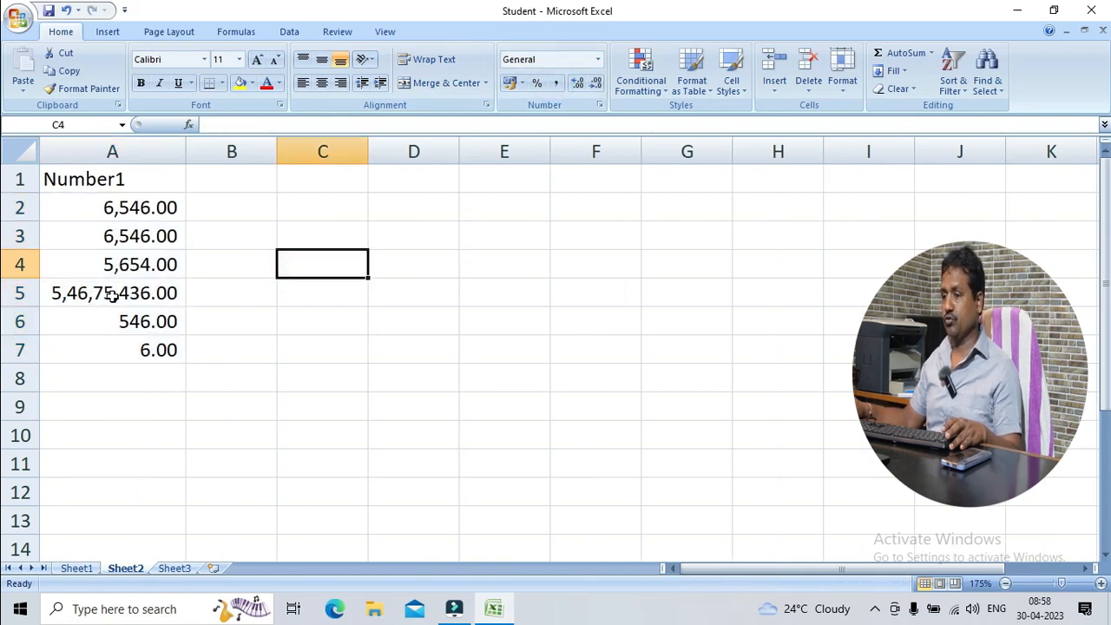
# Step: Return the comma-formatted values in A2:A7 to the General format
pyautogui.click(147, 293)
pyautogui.moveTo(118, 207); pyautogui.dragTo(112, 351)
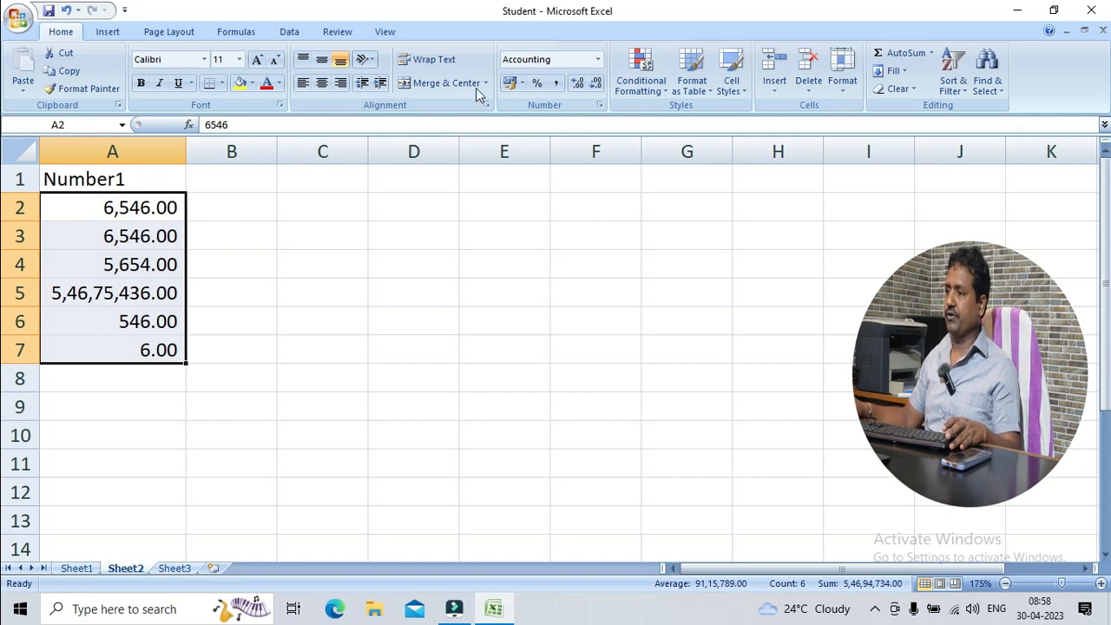
pyautogui.click(597, 59)
pyautogui.click(566, 81)
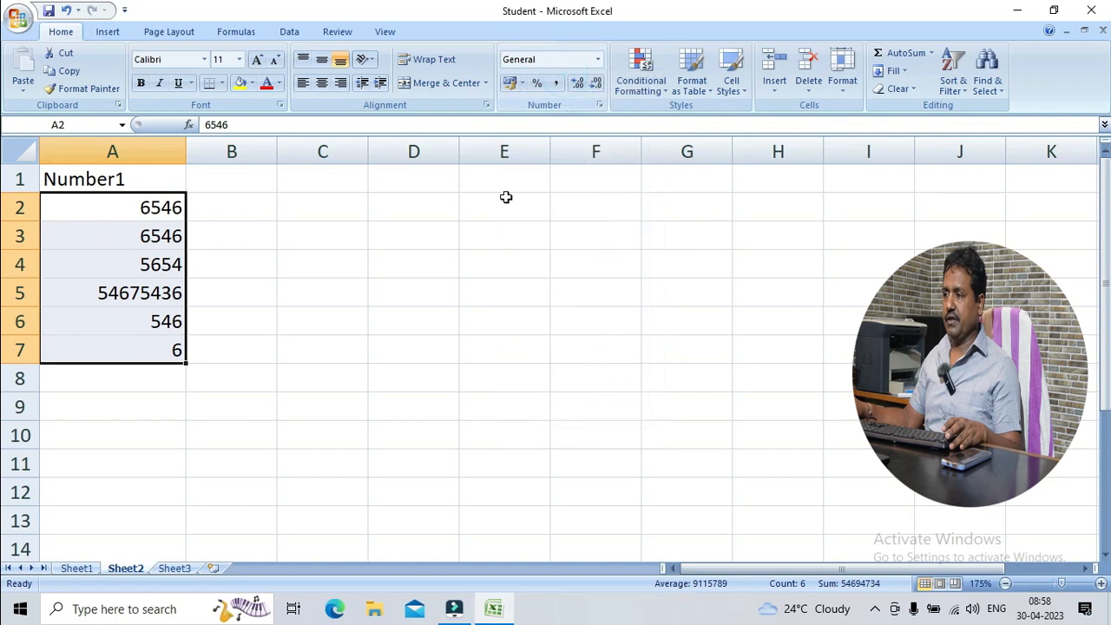
pyautogui.click(503, 242)
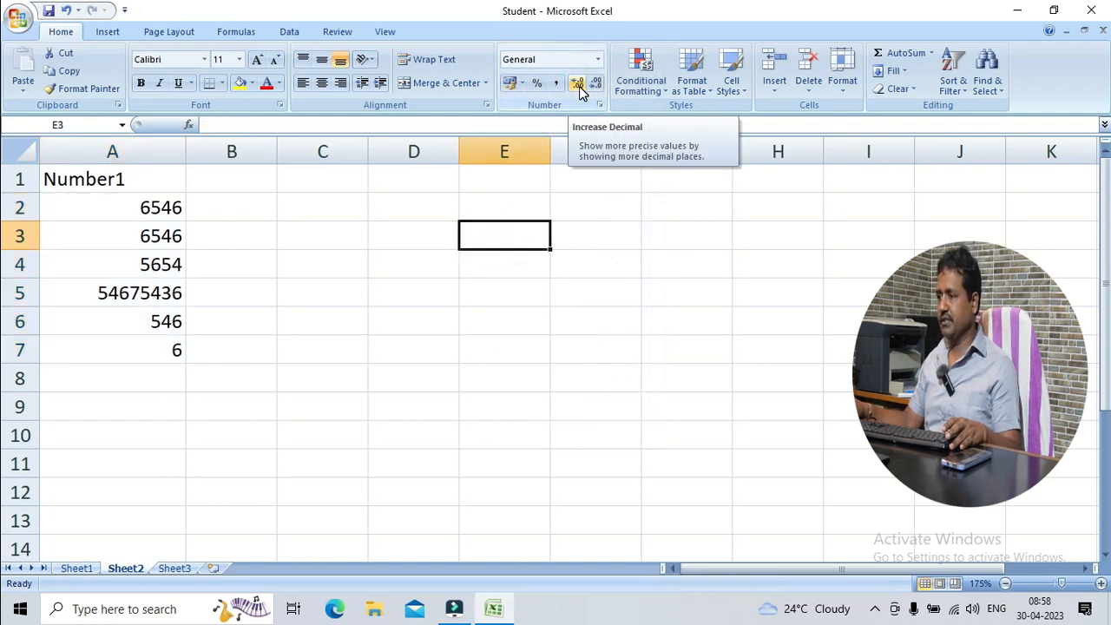
# Step: Clear the heading and all values from A1:A7
pyautogui.click(305, 379)
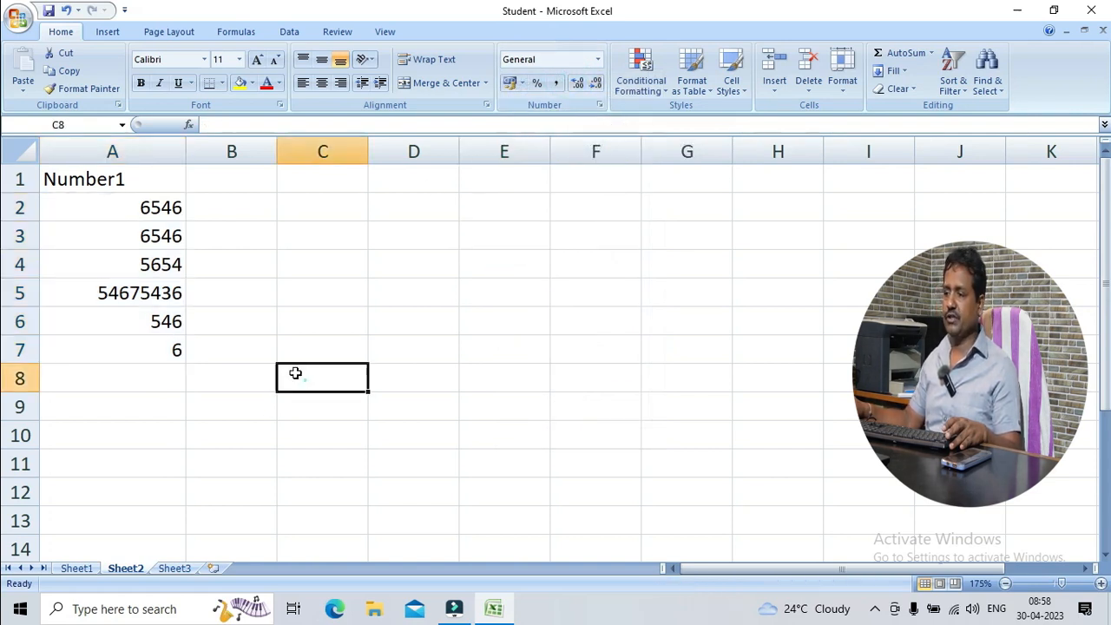
pyautogui.moveTo(156, 349); pyautogui.dragTo(102, 150)
pyautogui.press('Delete')
pyautogui.press('Up')
pyautogui.press('Up')
pyautogui.press('Up')
pyautogui.press('Up')
pyautogui.press('Up')
pyautogui.press('Up')
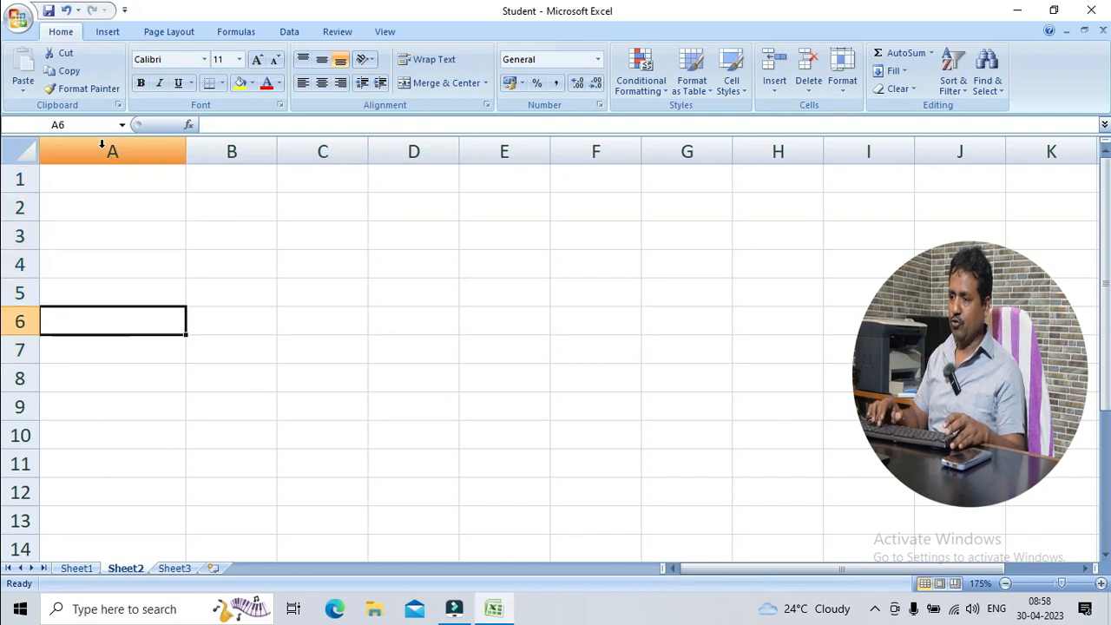
# Step: Enter the headings Number1, Number2 and Div in A1:C1
pyautogui.write('Number1')
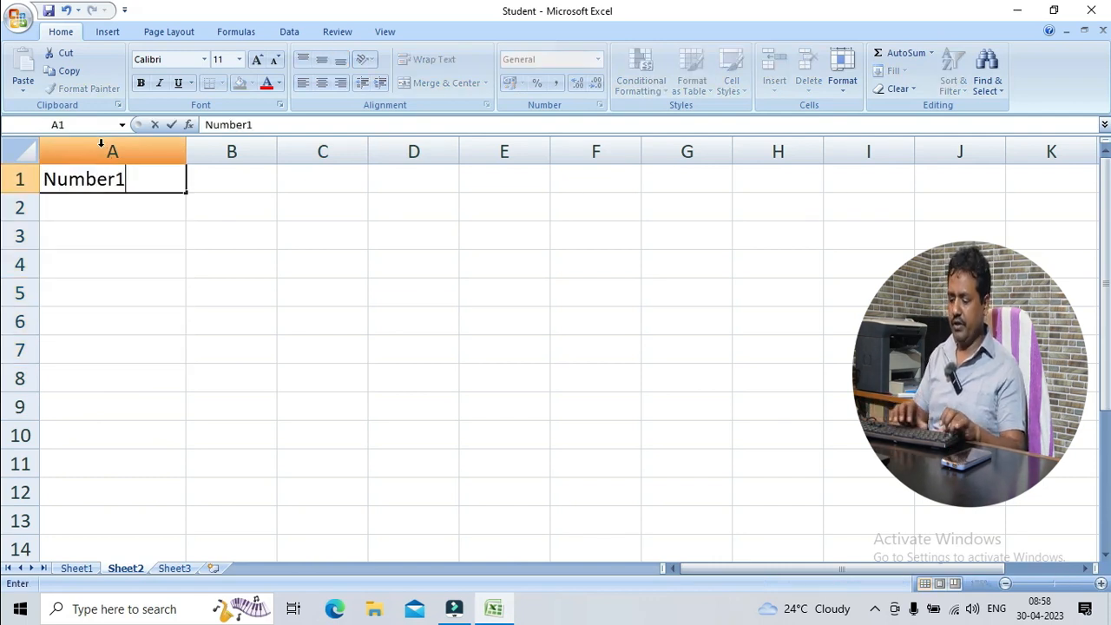
pyautogui.press('Tab')
pyautogui.write('Number2')
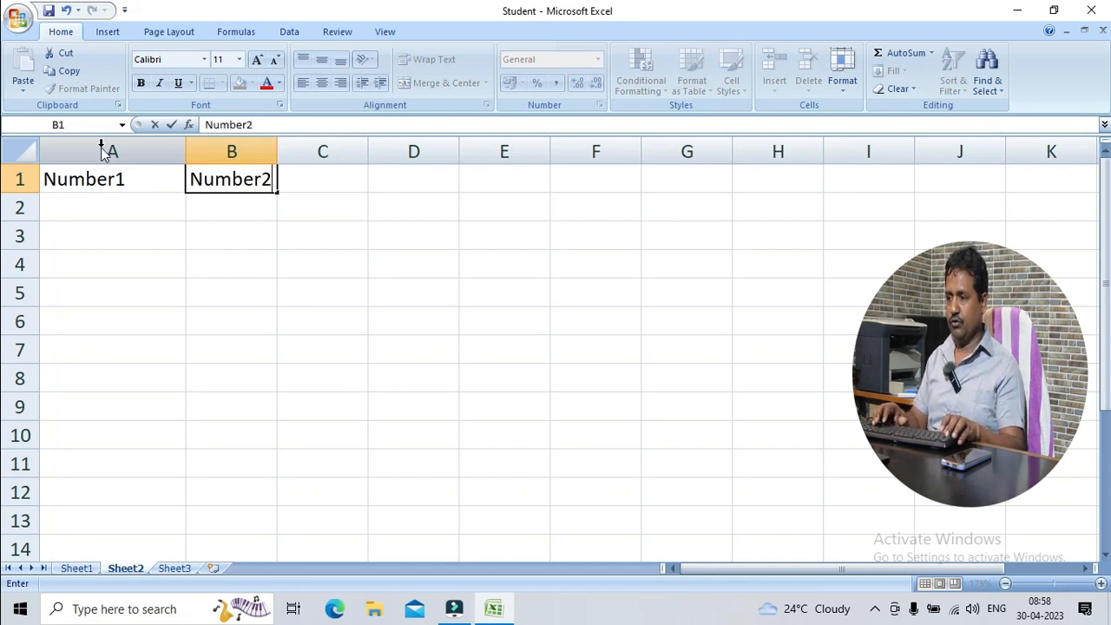
pyautogui.press('Tab')
pyautogui.write('Div')
pyautogui.press('Return')
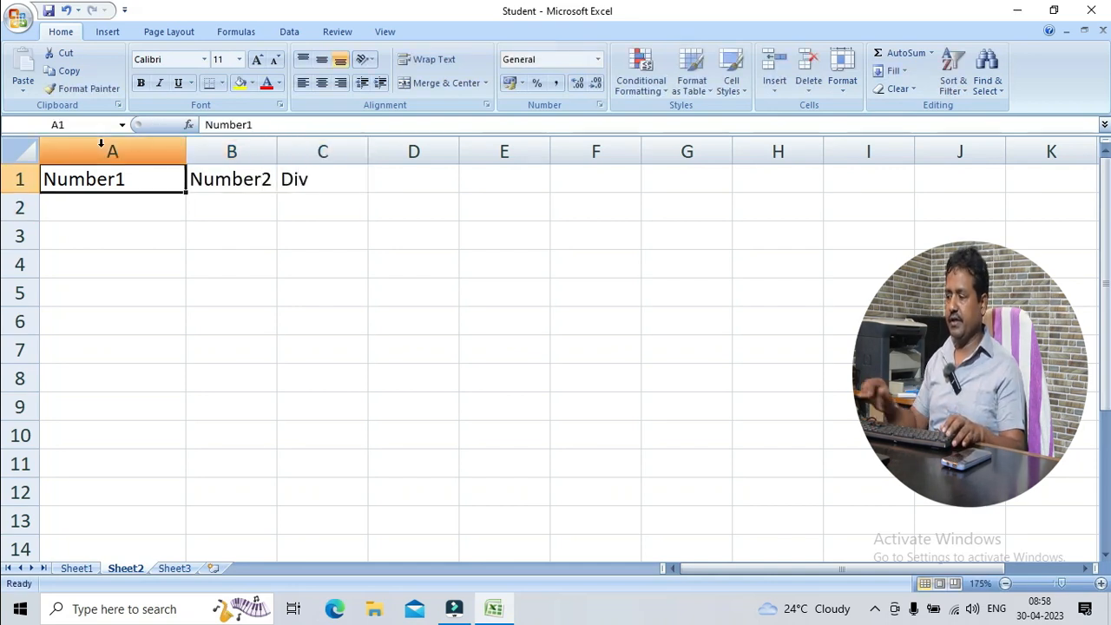
# Step: Narrow column A to fit its Number1 heading and widen column B slightly
pyautogui.moveTo(186, 152); pyautogui.dragTo(135, 160)
pyautogui.click(173, 212)
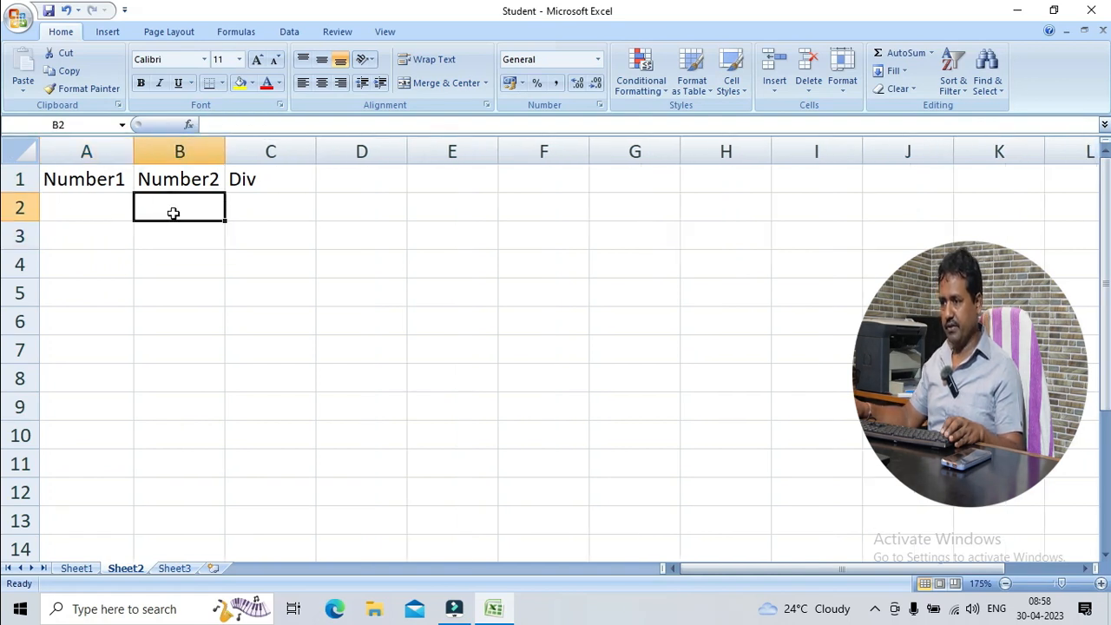
pyautogui.moveTo(224, 153); pyautogui.dragTo(253, 156)
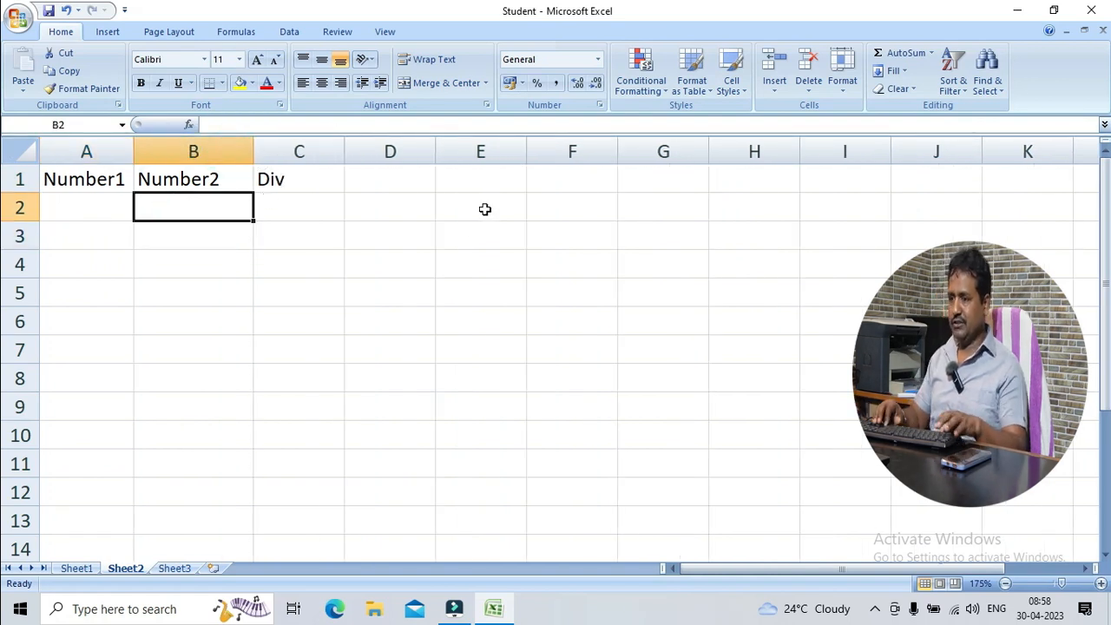
# Step: Enter the values 43, 5, 43, 534 and 5 in A2:A6 under Number1
pyautogui.press('Left')
pyautogui.write('43 5 43 534 5')
pyautogui.press('Tab')
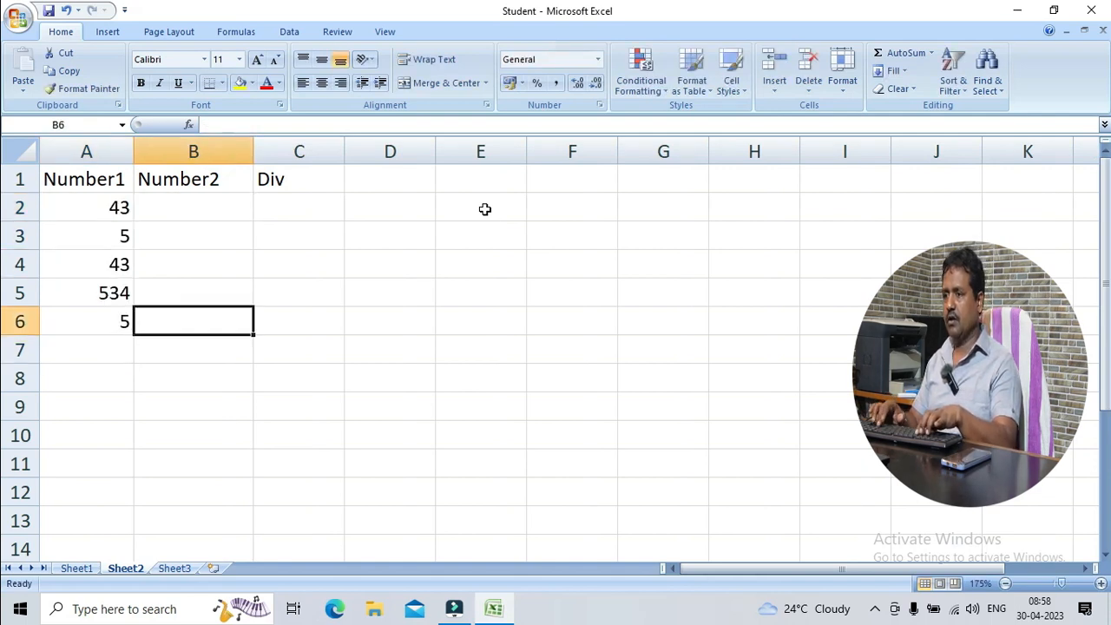
# Step: Enter the values 654, 654, 6, 54 and 6 in B2:B6 under Number2
pyautogui.press('Up')
pyautogui.press('Up')
pyautogui.press('Up')
pyautogui.press('Up')
pyautogui.write('654 654 6 54 6')
pyautogui.press('Tab')
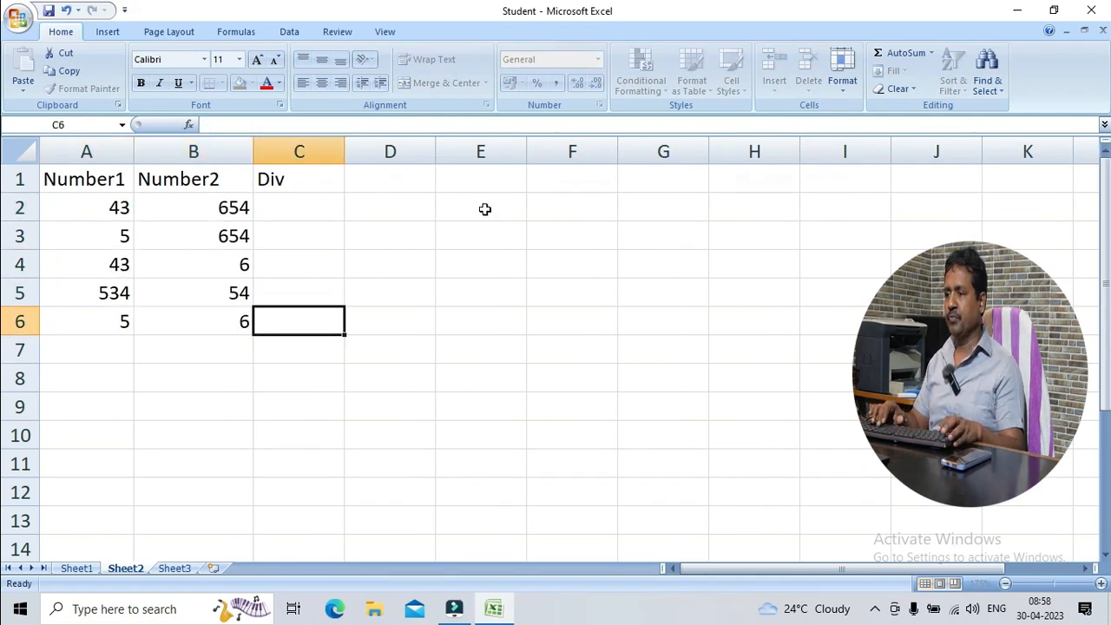
# Step: Enter the division formula =A2/B2 in C2 and fill it down to C6
pyautogui.press('Up')
pyautogui.press('Up')
pyautogui.press('Up')
pyautogui.press('Up')
pyautogui.write('=')
pyautogui.press('Left')
pyautogui.press('Left')
pyautogui.write('/')
pyautogui.press('Left')
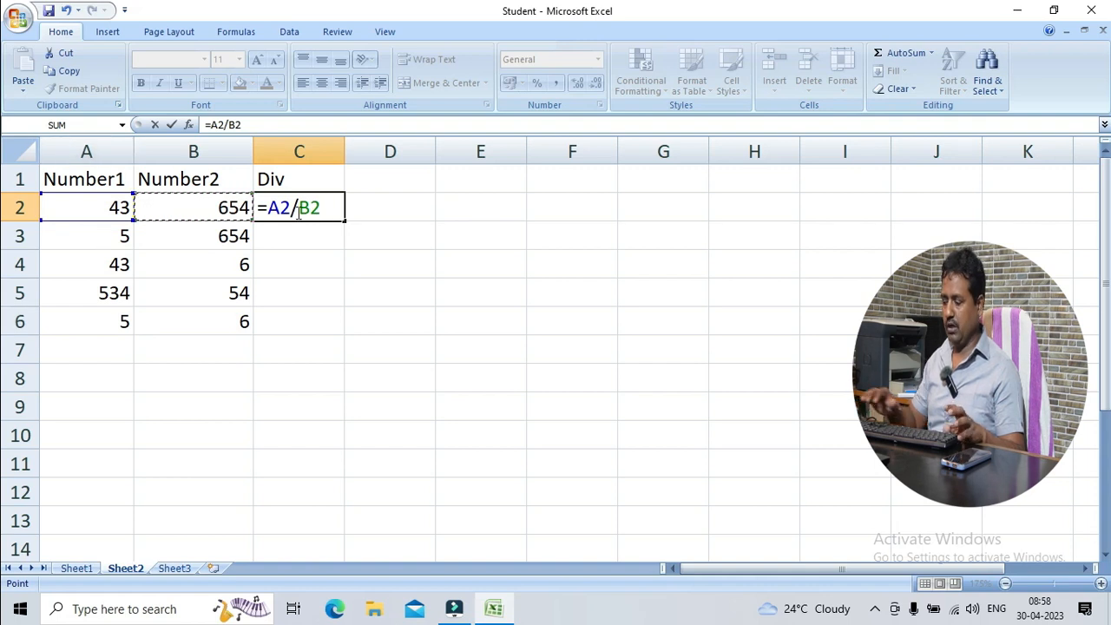
pyautogui.hotkey('ctrl', 'Return')
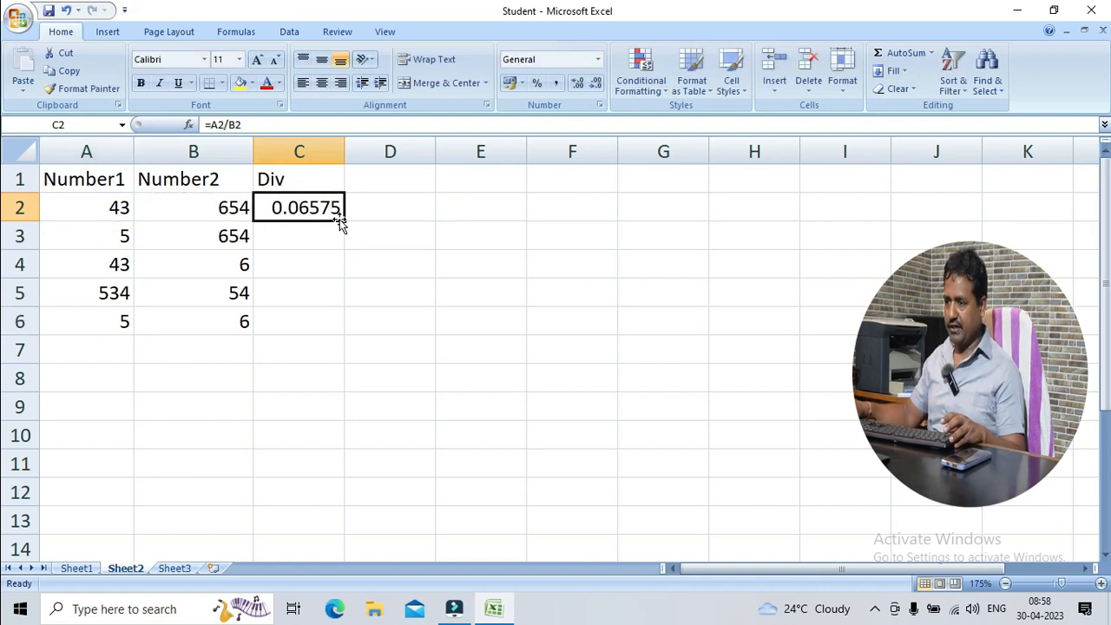
pyautogui.moveTo(346, 222); pyautogui.dragTo(351, 345)
pyautogui.click(414, 271)
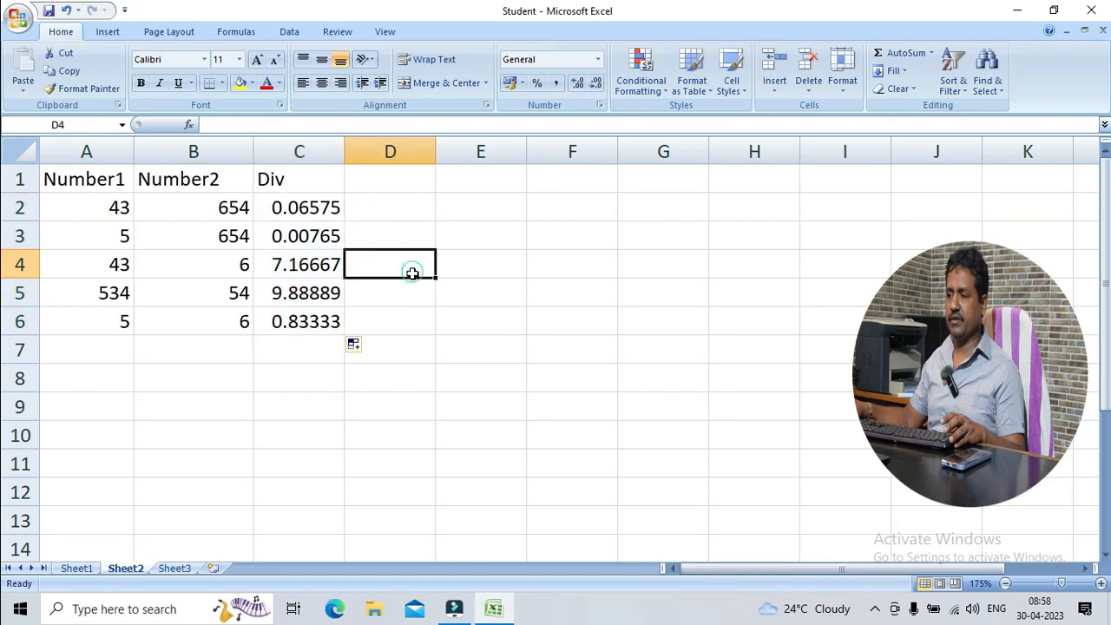
# Step: Decrease the decimals of the division results in C2:C6 to three places
pyautogui.moveTo(278, 207); pyautogui.dragTo(286, 330)
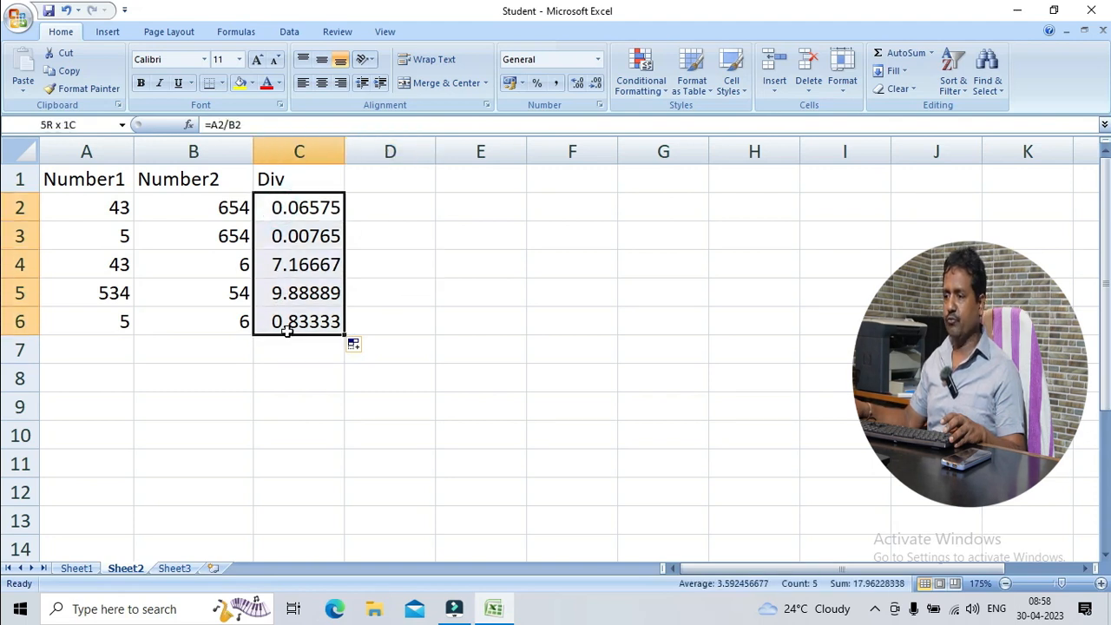
pyautogui.click(597, 83)
pyautogui.click(598, 83)
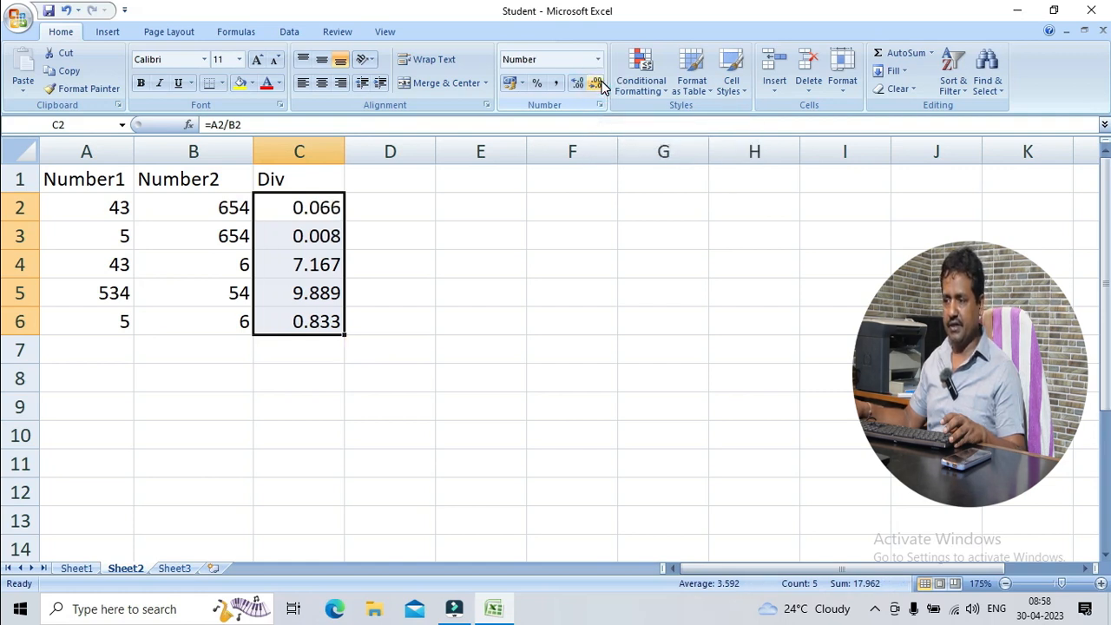
# Step: Adjust the decimals of the division results in C2:C6 up and down, finishing at two places
pyautogui.click(598, 83)
pyautogui.click(578, 83)
pyautogui.click(577, 82)
pyautogui.click(576, 83)
pyautogui.click(592, 86)
pyautogui.click(594, 84)
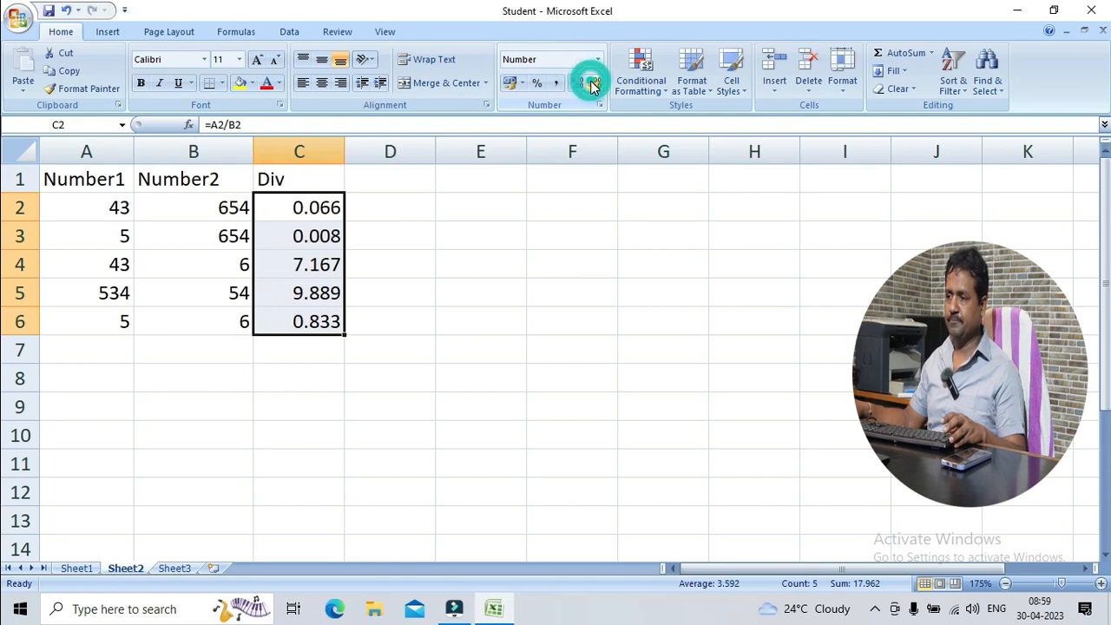
pyautogui.click(593, 84)
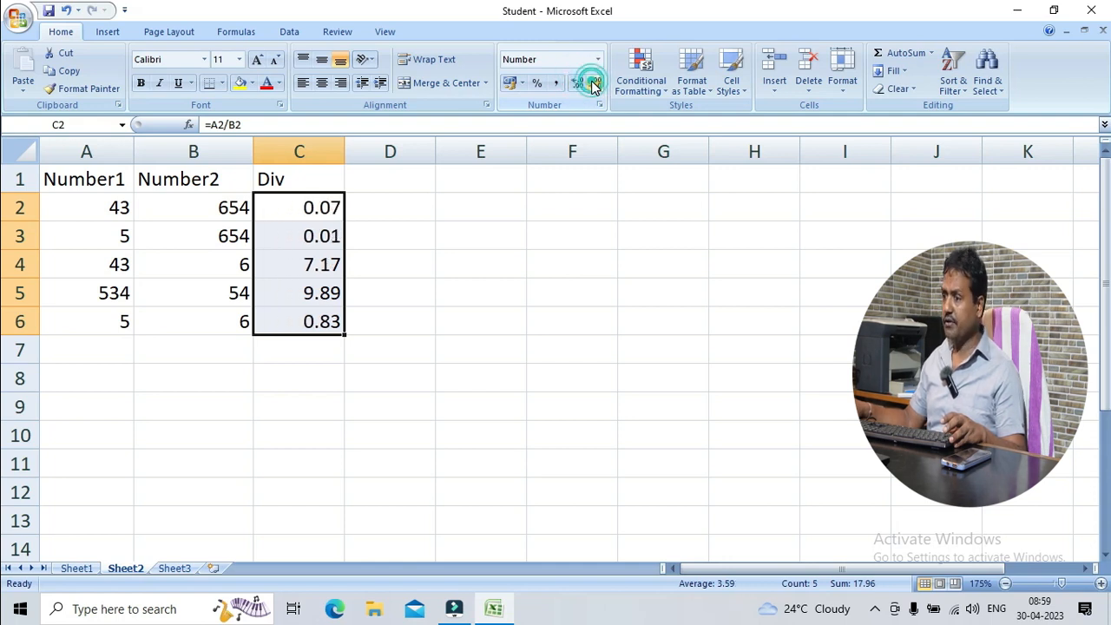
pyautogui.click(367, 304)
pyautogui.moveTo(318, 330); pyautogui.dragTo(107, 169)
pyautogui.click(565, 265)
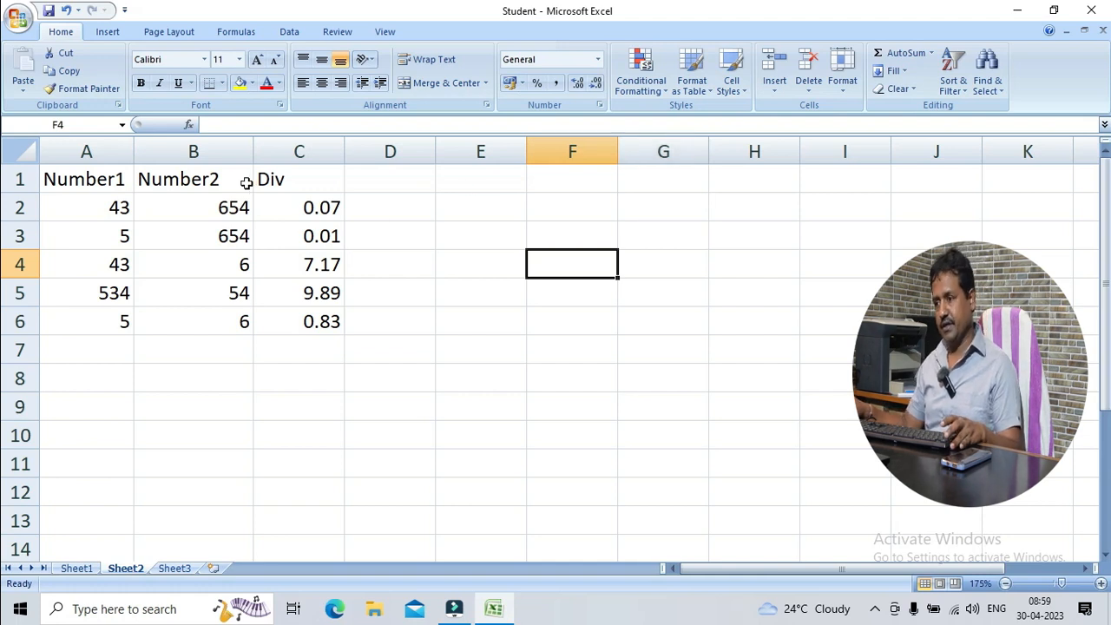
pyautogui.moveTo(315, 334); pyautogui.dragTo(25, 177)
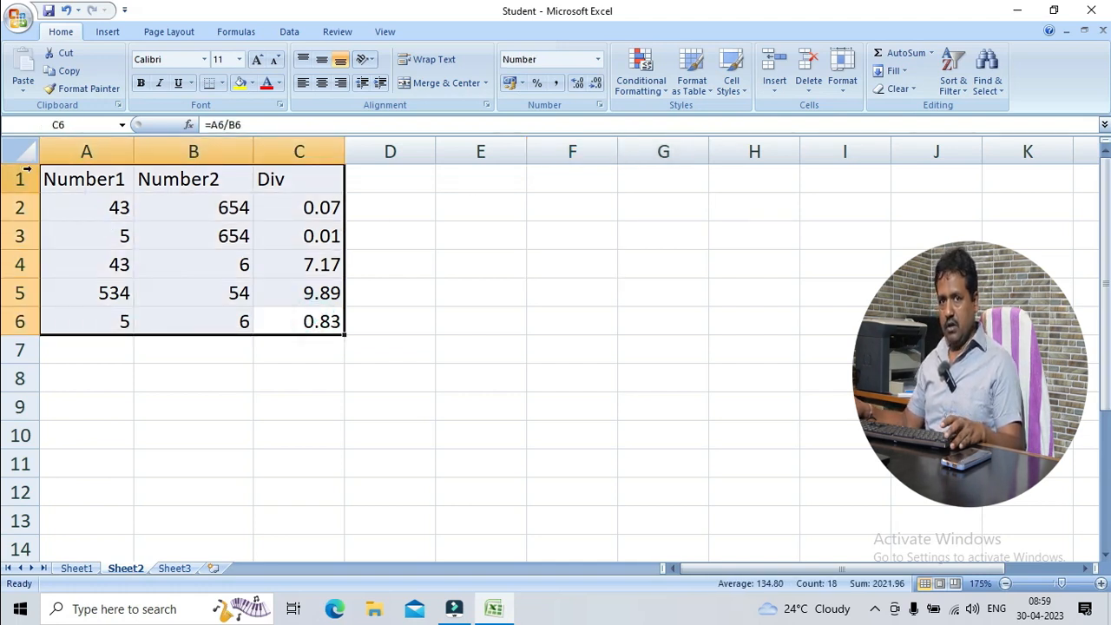
pyautogui.click(458, 268)
pyautogui.moveTo(309, 316); pyautogui.dragTo(72, 177)
pyautogui.click(173, 235)
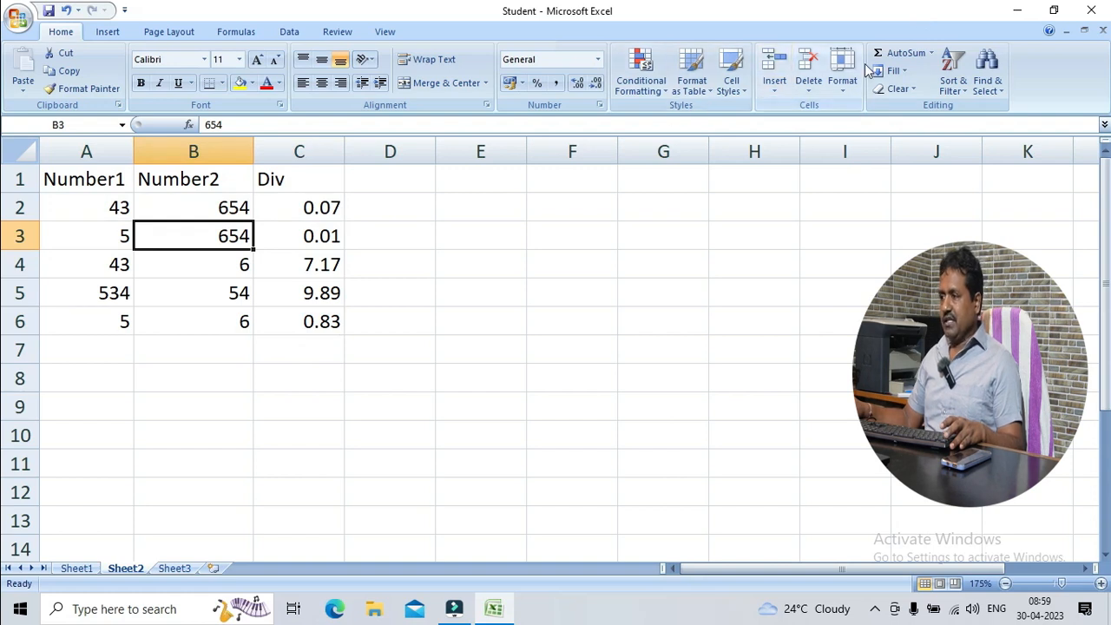
pyautogui.click(439, 403)
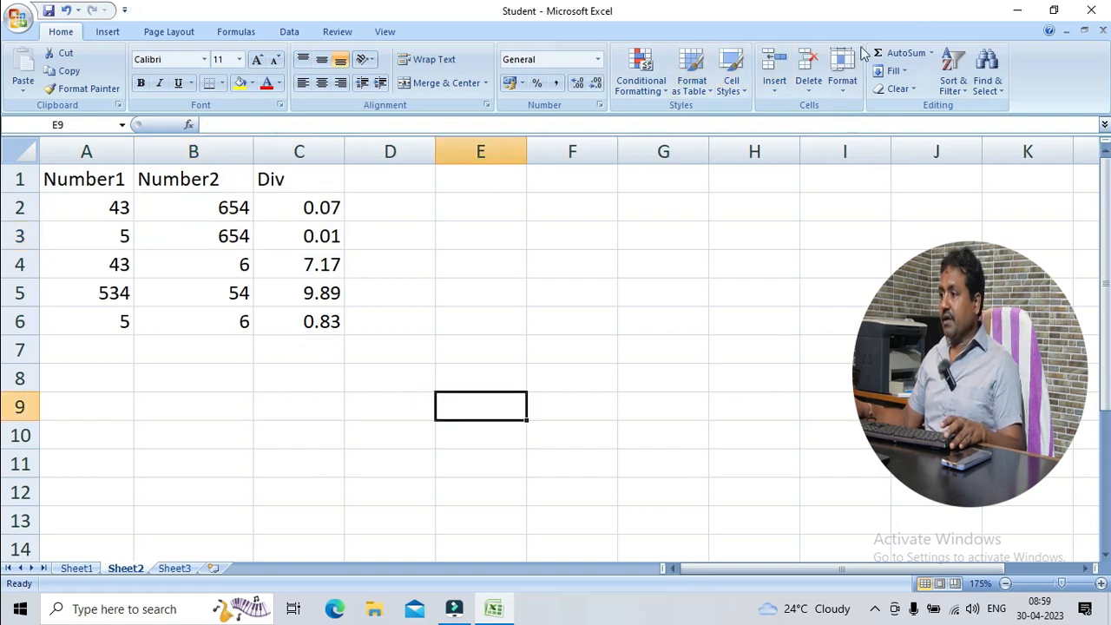
# Step: Review the Insert and Format options available for cells
pyautogui.click(775, 92)
pyautogui.click(715, 265)
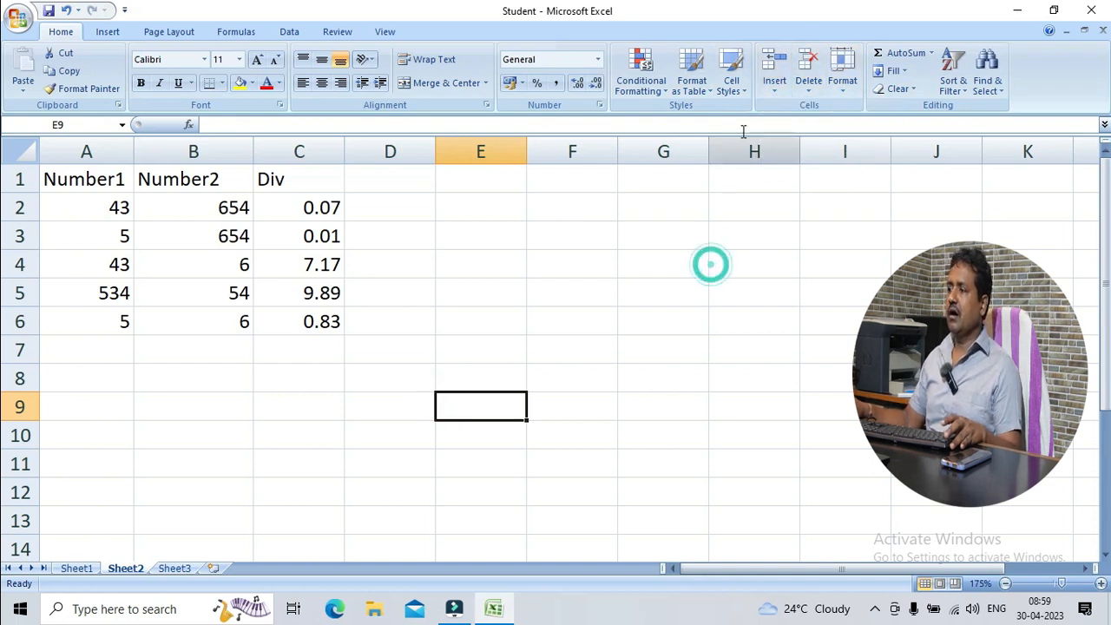
pyautogui.click(851, 86)
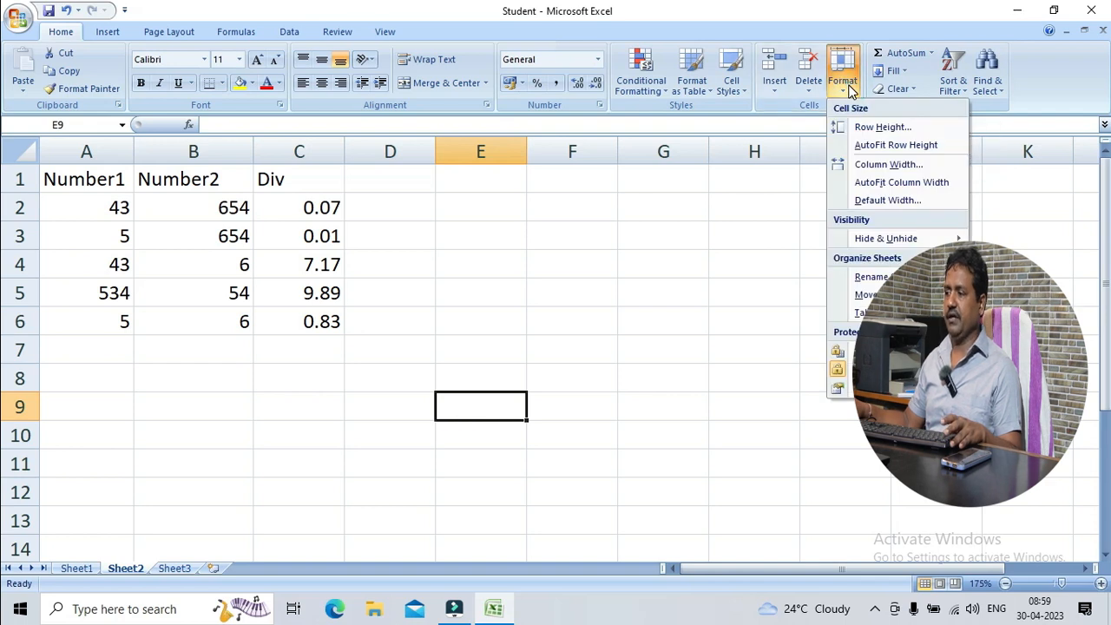
pyautogui.click(851, 86)
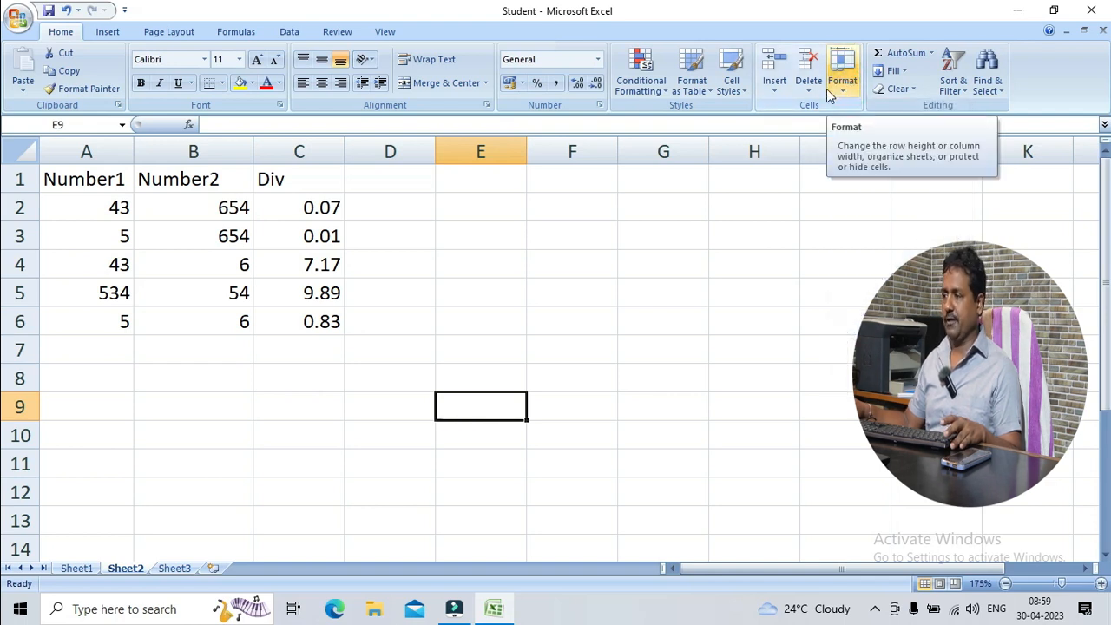
pyautogui.click(781, 92)
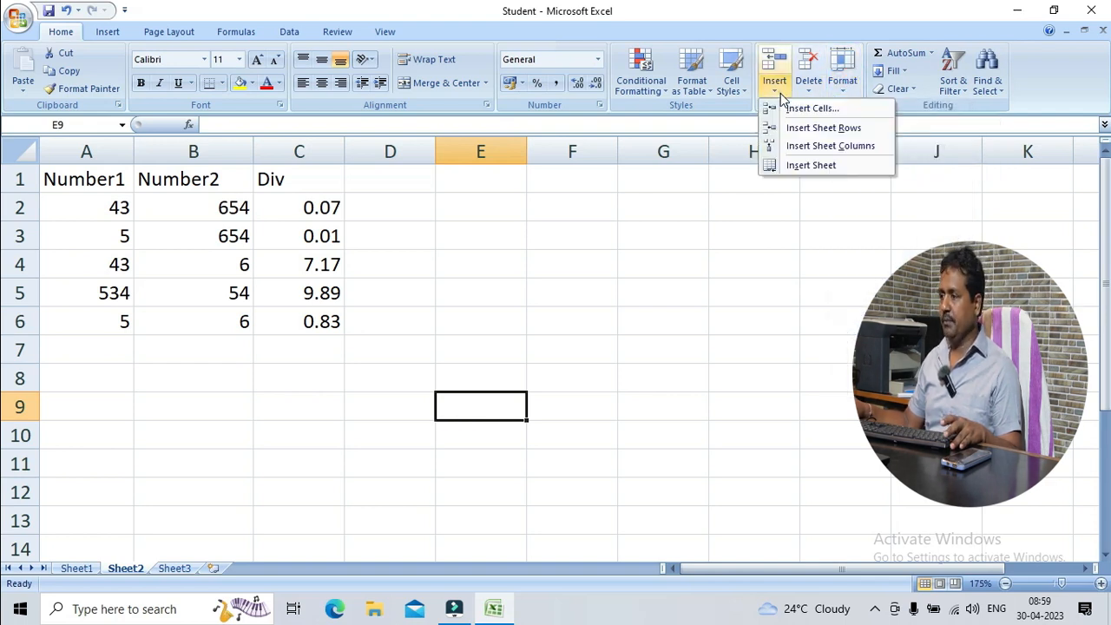
pyautogui.click(659, 224)
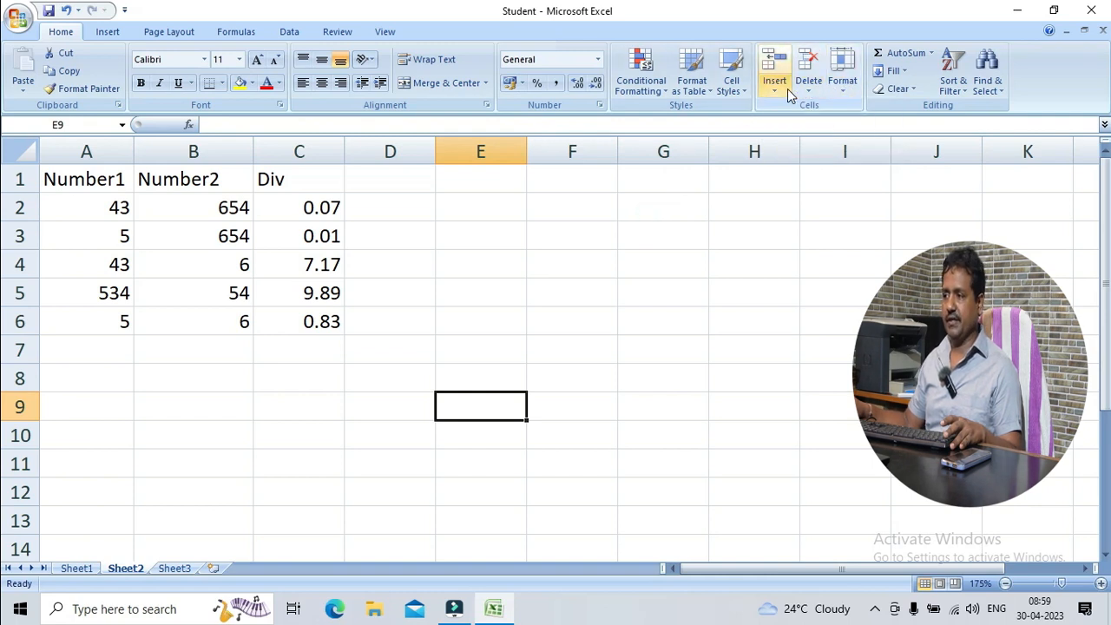
pyautogui.click(608, 233)
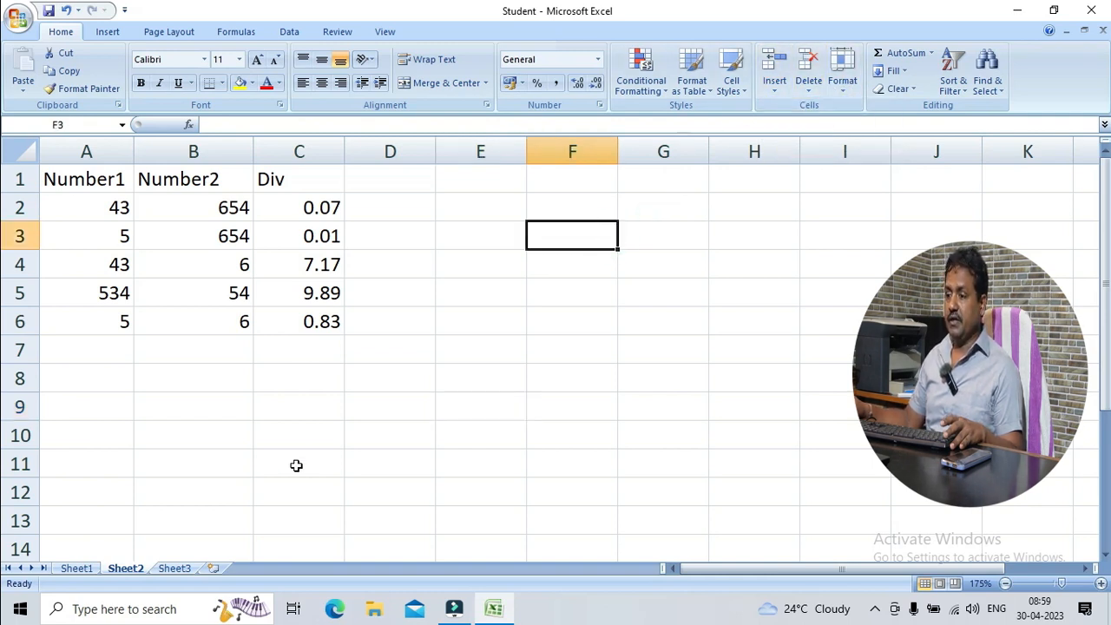
pyautogui.moveTo(328, 415); pyautogui.dragTo(322, 439)
# Step: Open Sheet1 and examine the student marks table in A1:K8
pyautogui.click(77, 568)
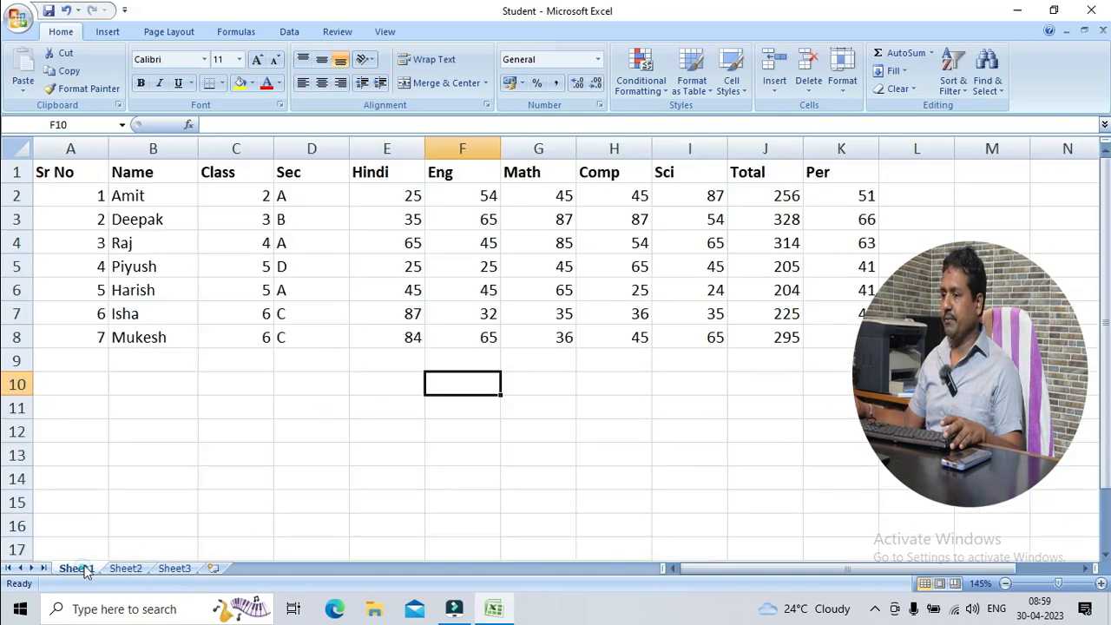
pyautogui.click(186, 290)
pyautogui.moveTo(80, 173); pyautogui.dragTo(793, 329)
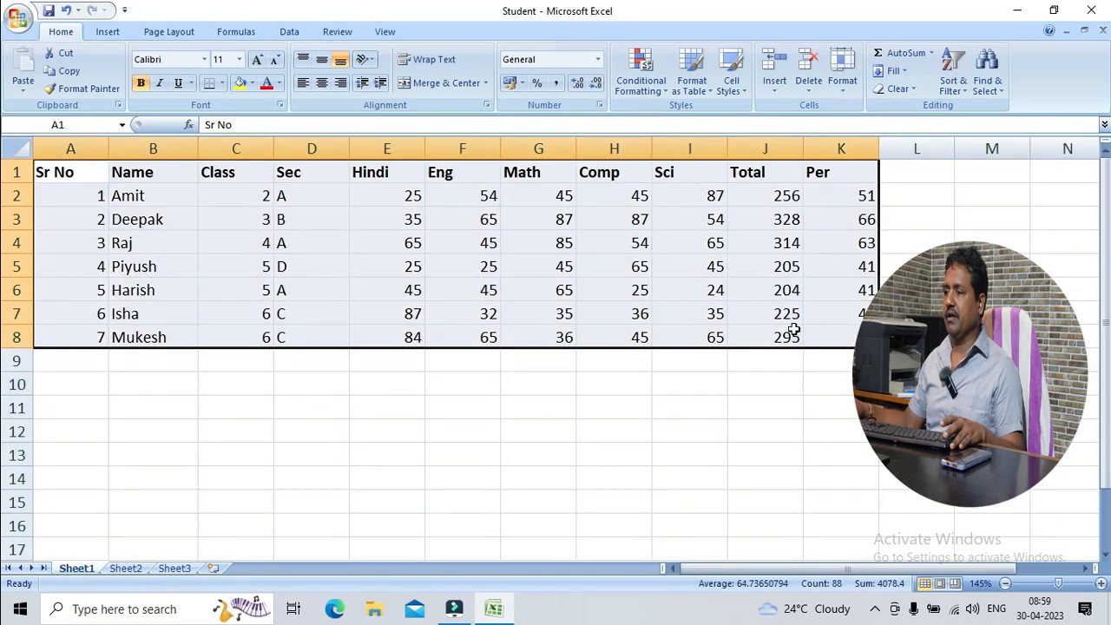
pyautogui.click(364, 255)
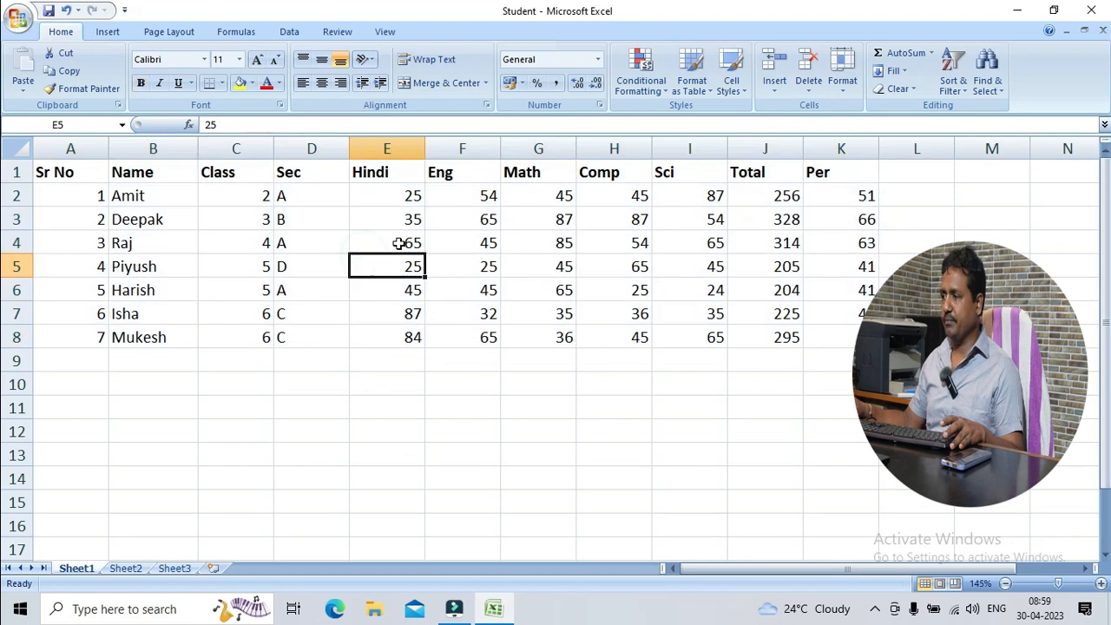
pyautogui.click(781, 90)
pyautogui.click(532, 276)
pyautogui.click(300, 316)
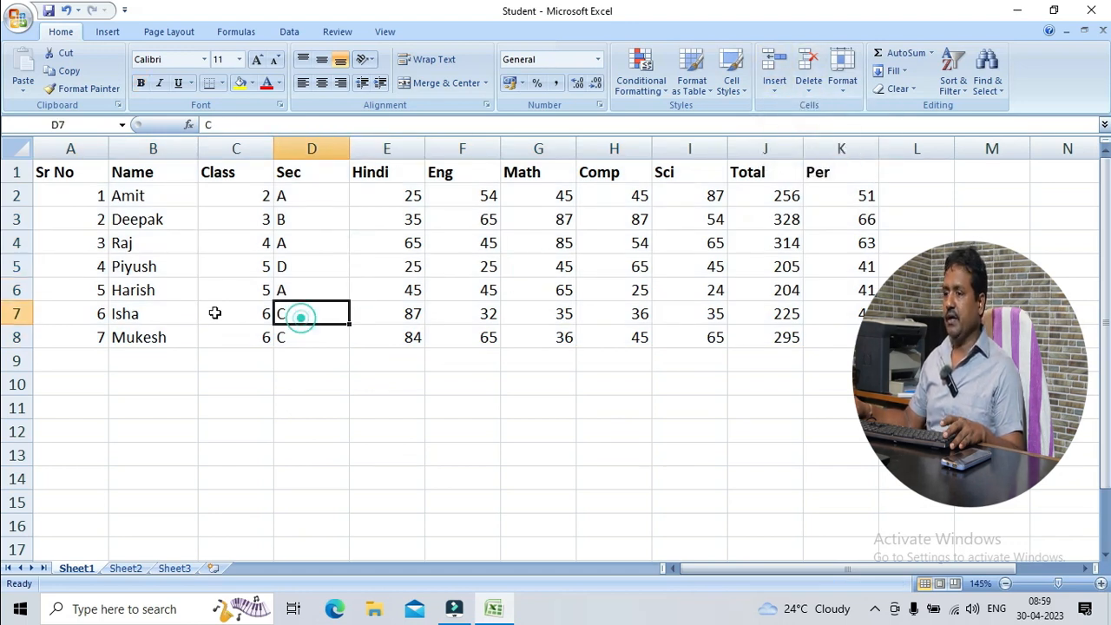
pyautogui.click(97, 268)
pyautogui.click(151, 271)
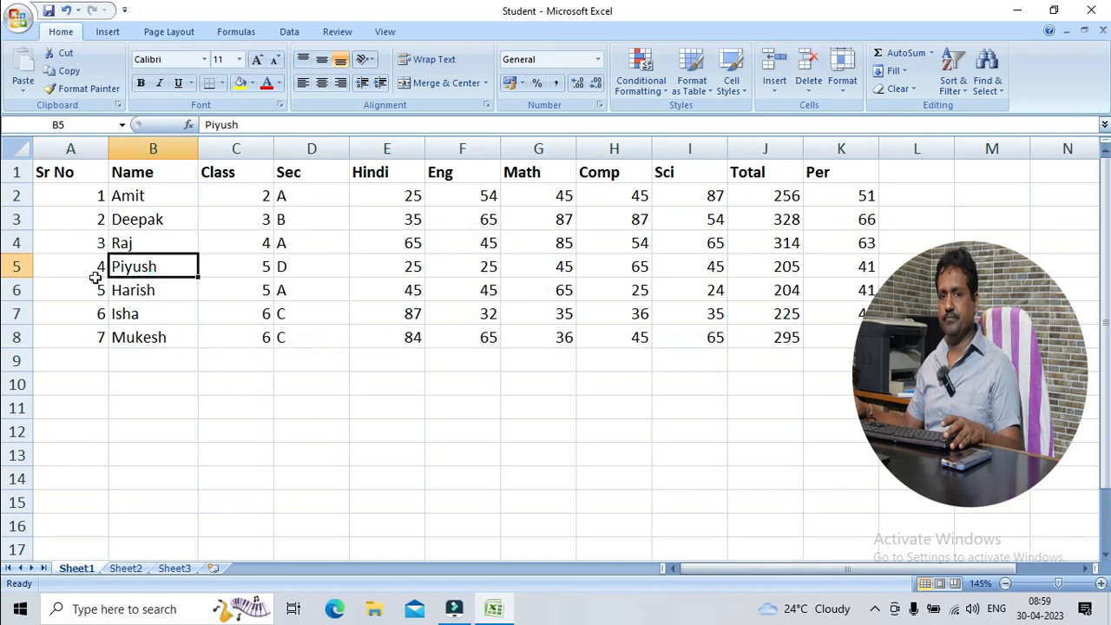
pyautogui.click(121, 241)
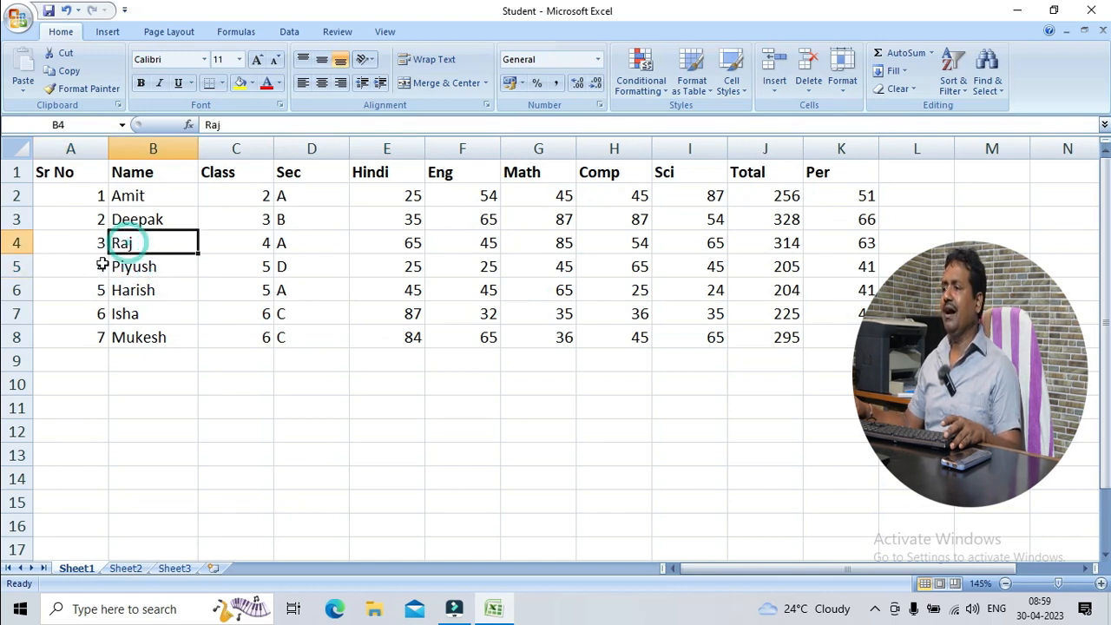
pyautogui.click(97, 265)
pyautogui.click(236, 356)
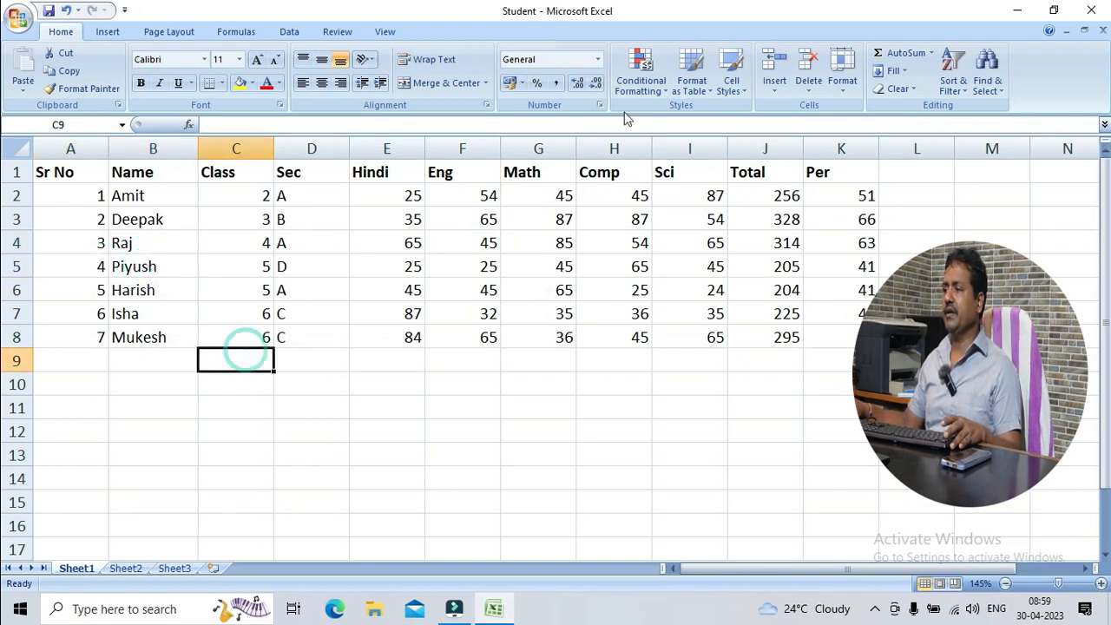
# Step: Compare the Insert and Delete options for cells, sheet rows, sheet columns and sheets
pyautogui.click(775, 88)
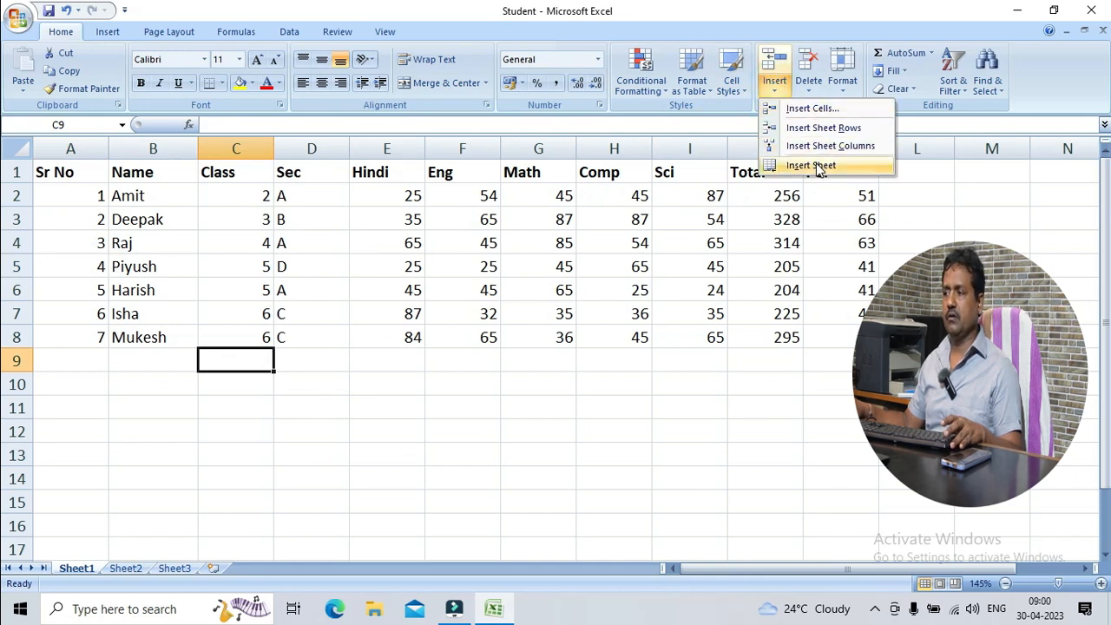
pyautogui.click(808, 86)
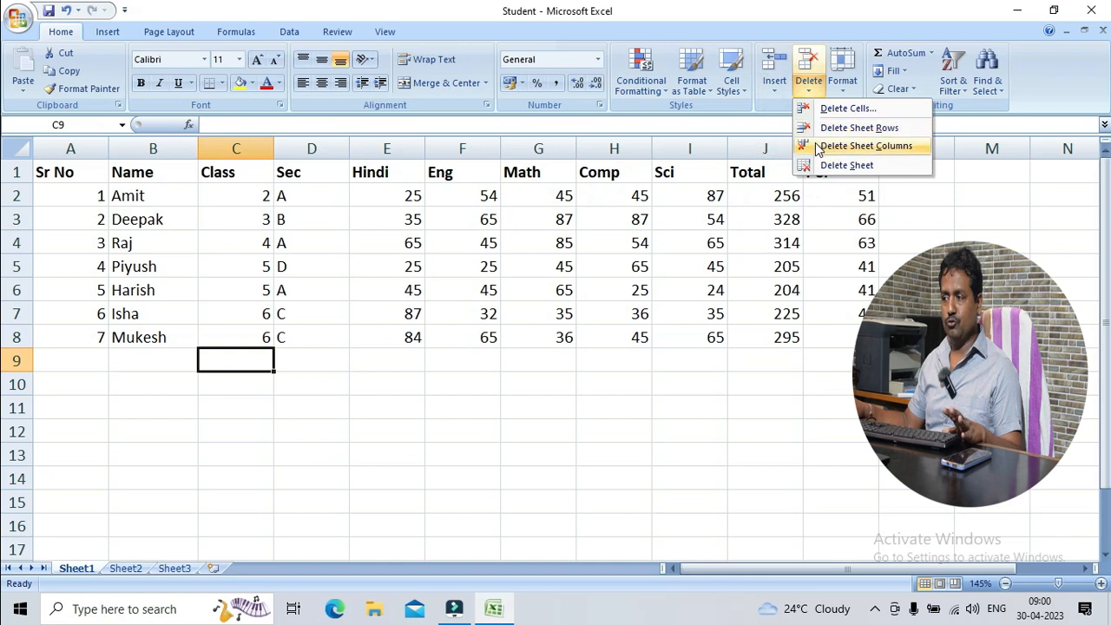
pyautogui.click(775, 91)
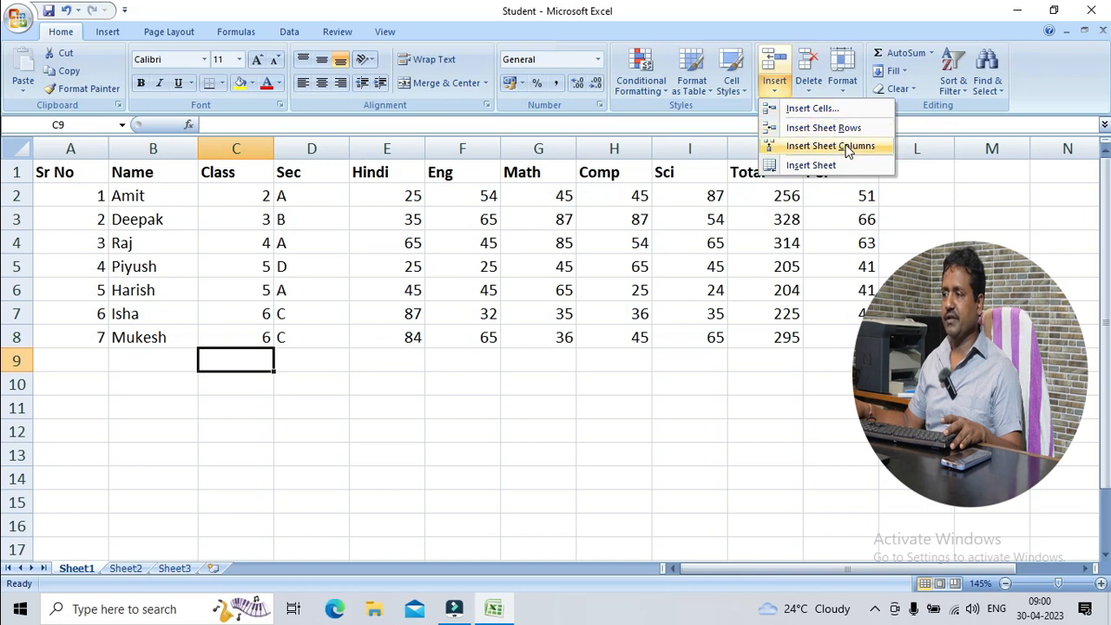
pyautogui.click(809, 94)
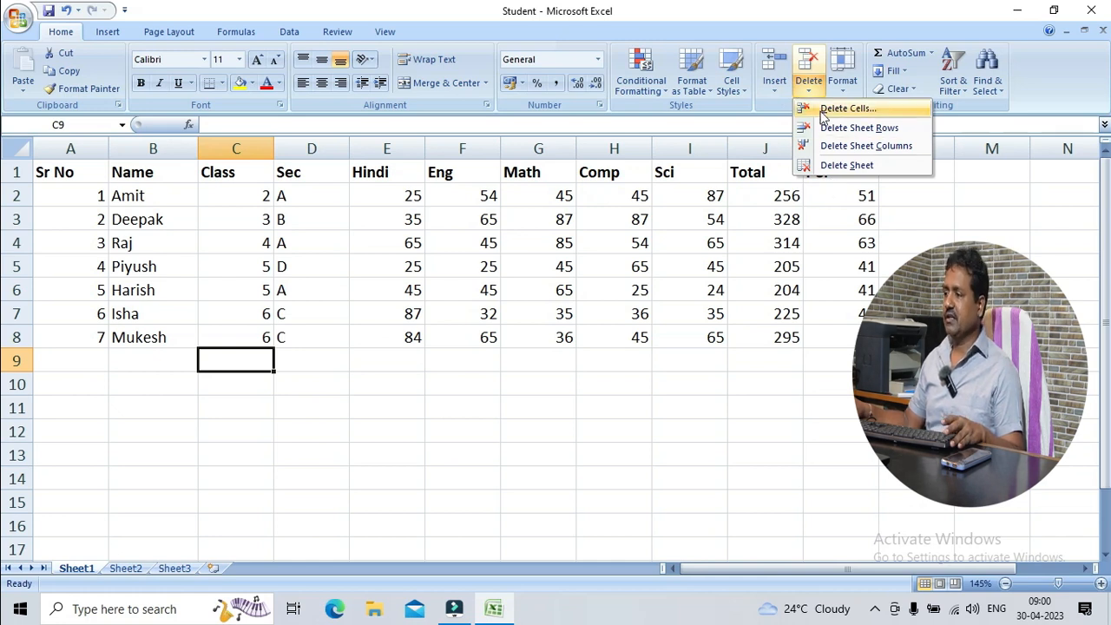
pyautogui.click(625, 217)
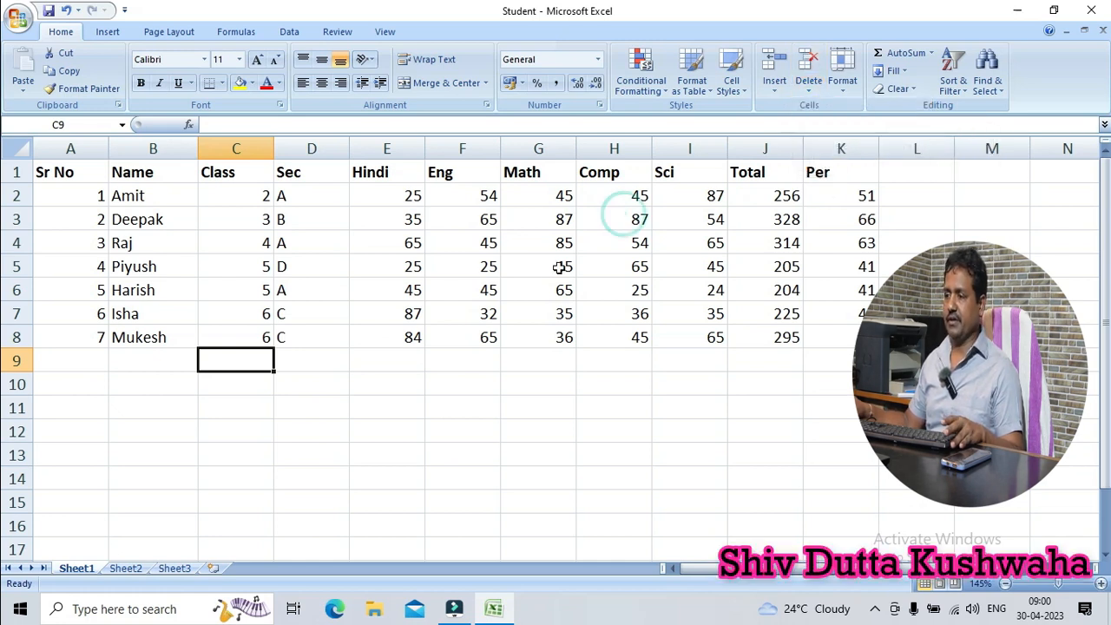
# Step: Return to Sheet2 and clear the Div column contents in C1:C6
pyautogui.click(556, 268)
pyautogui.click(440, 282)
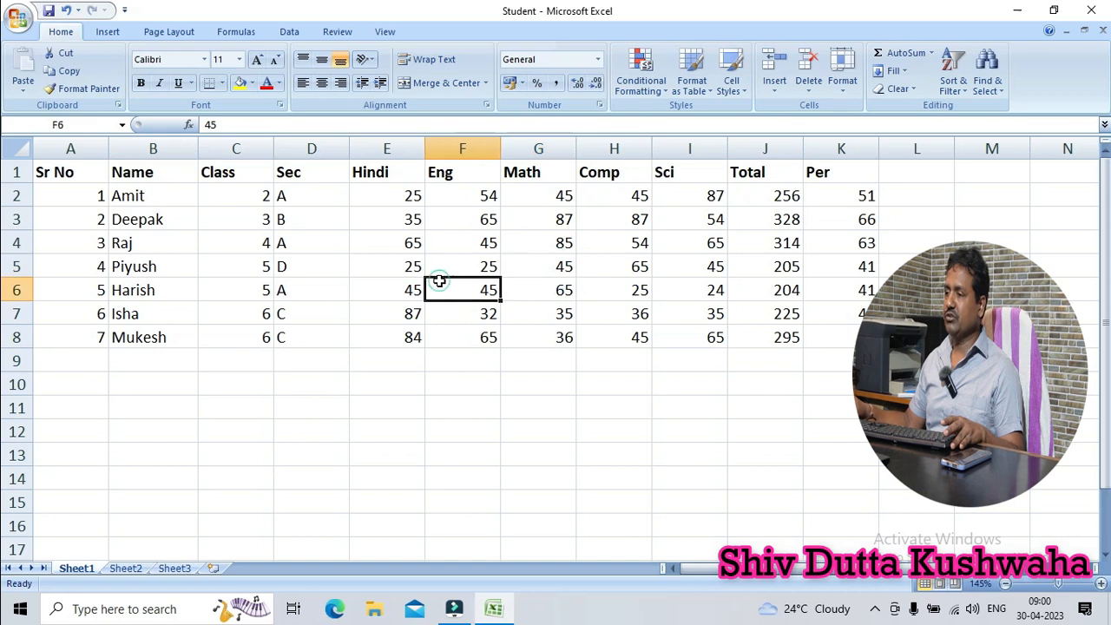
pyautogui.click(394, 414)
pyautogui.click(125, 568)
pyautogui.click(250, 305)
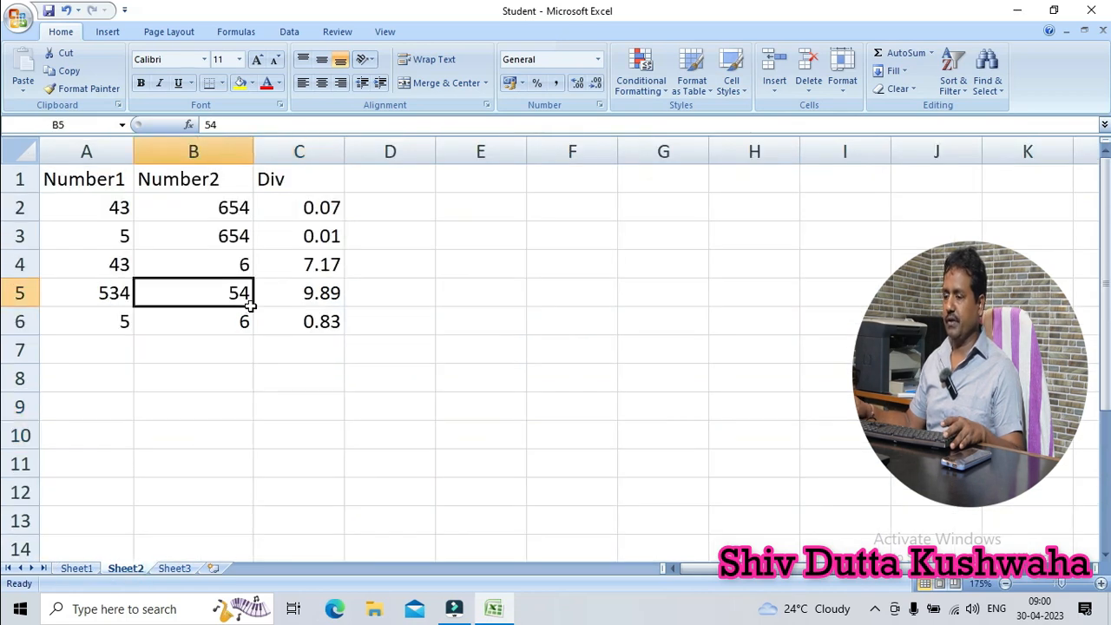
pyautogui.click(441, 342)
pyautogui.moveTo(271, 179); pyautogui.dragTo(342, 322)
pyautogui.press('Delete')
pyautogui.click(428, 324)
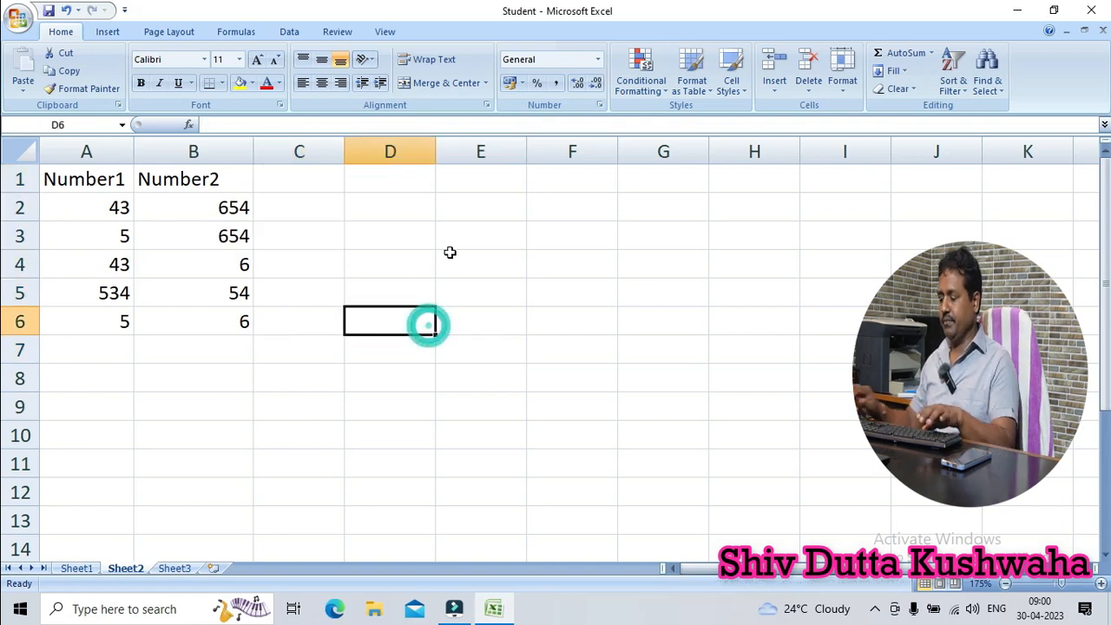
# Step: Enter 43, 5, 43 and 5 in E5:E8, and 43 and 345 in F7:F8
pyautogui.click(449, 252)
pyautogui.press('Down')
pyautogui.write('43')
pyautogui.press('Down')
pyautogui.write('5')
pyautogui.press('Down')
pyautogui.write('43')
pyautogui.press('Down')
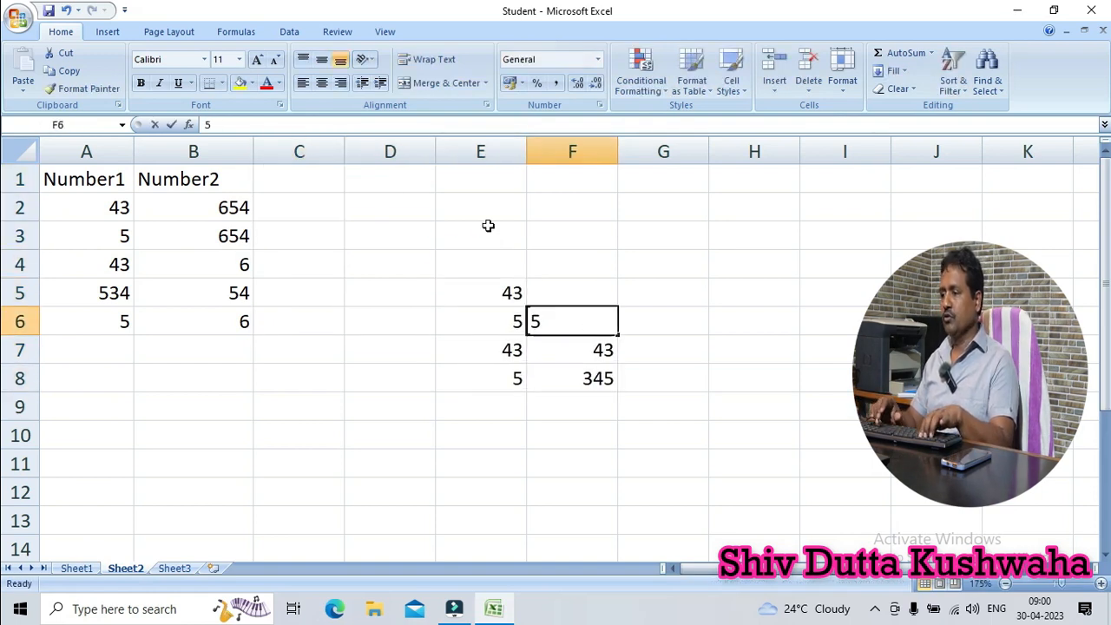
# Step: Enter 43, 5 and 534 in F4:F6, and 5, 345, 34 and 5 in G4:G7
pyautogui.write('34')
pyautogui.press('Up')
pyautogui.write('5')
pyautogui.press('Up')
pyautogui.write('43')
pyautogui.press('Right')
pyautogui.write('5')
pyautogui.press('Down')
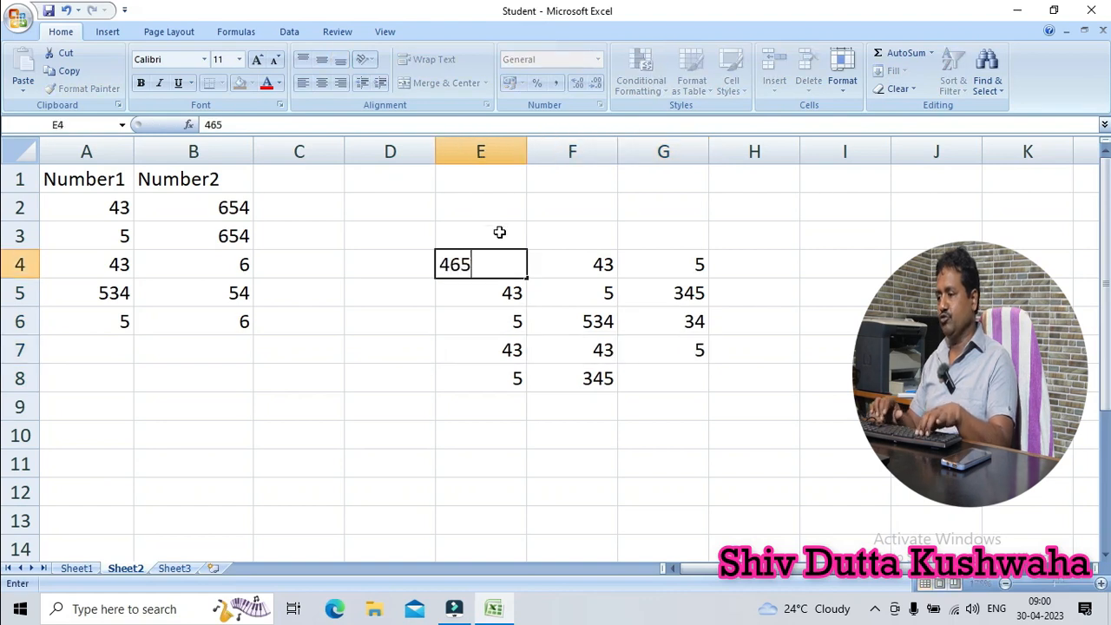
# Step: Complete the number block by entering 465 in E4 and 546 in G8
pyautogui.press('Right')
pyautogui.press('Down')
pyautogui.press('Down')
pyautogui.press('Right')
pyautogui.press('Down')
pyautogui.press('Down')
pyautogui.write('546')
pyautogui.press('Up')
pyautogui.press('Left')
pyautogui.press('Up')
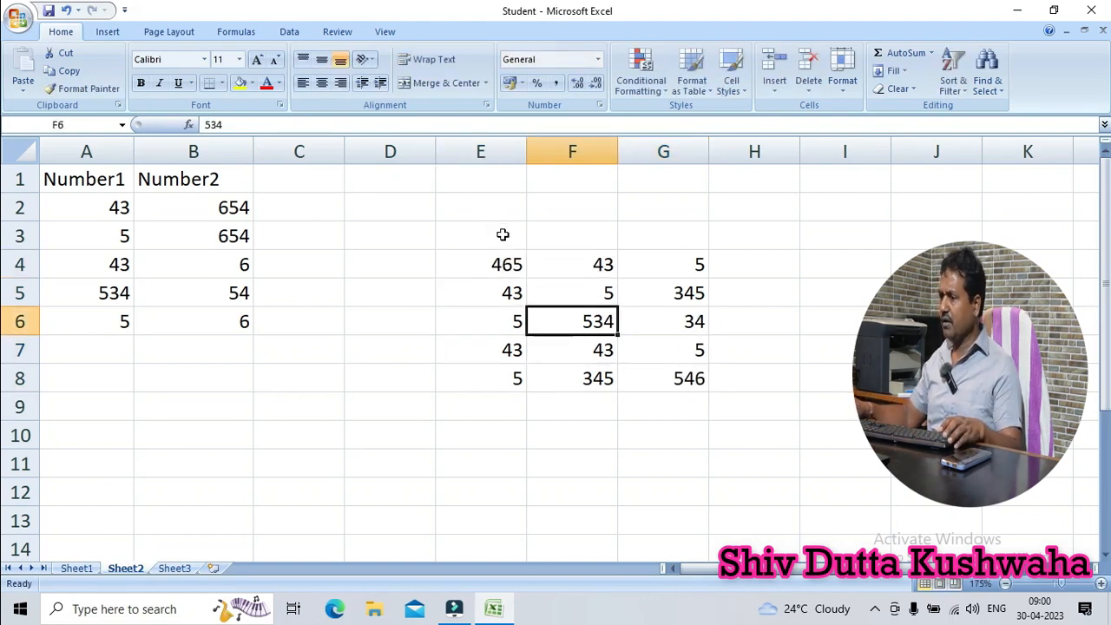
# Step: Examine the number block in E4:G8, including the cells below and beside F5
pyautogui.click(631, 348)
pyautogui.click(638, 382)
pyautogui.click(581, 304)
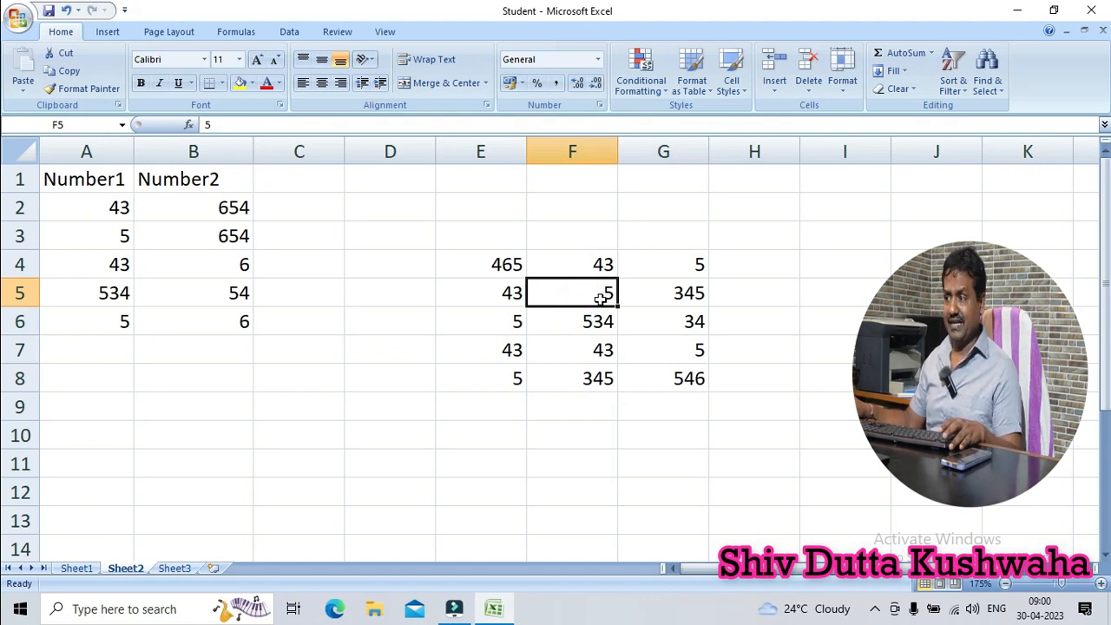
pyautogui.moveTo(471, 256); pyautogui.dragTo(690, 375)
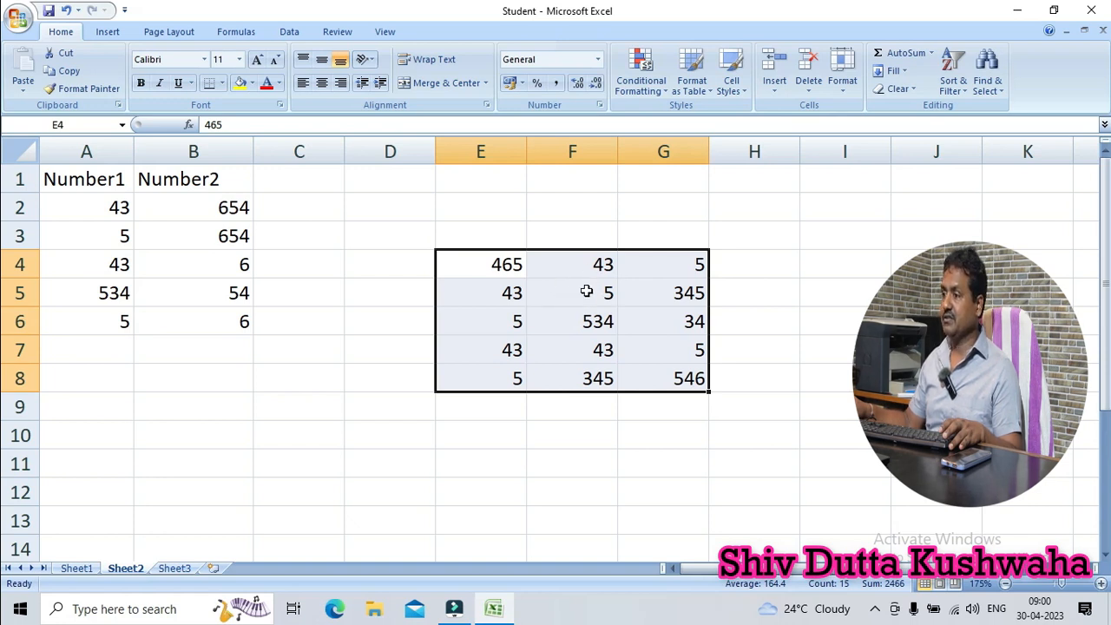
pyautogui.click(587, 293)
pyautogui.moveTo(458, 267); pyautogui.dragTo(677, 380)
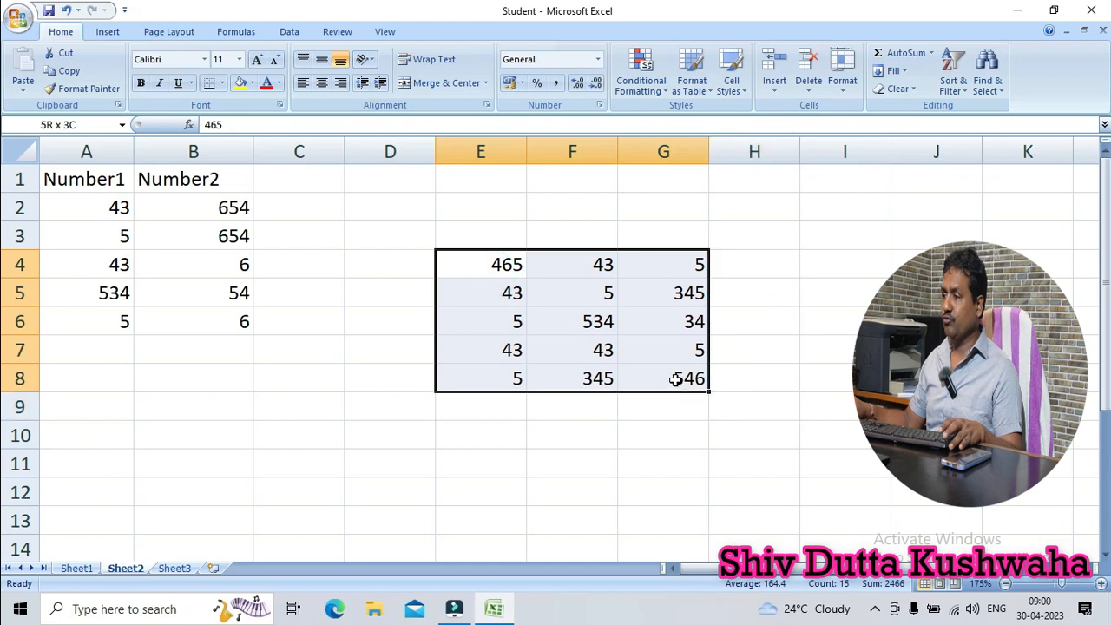
pyautogui.click(565, 291)
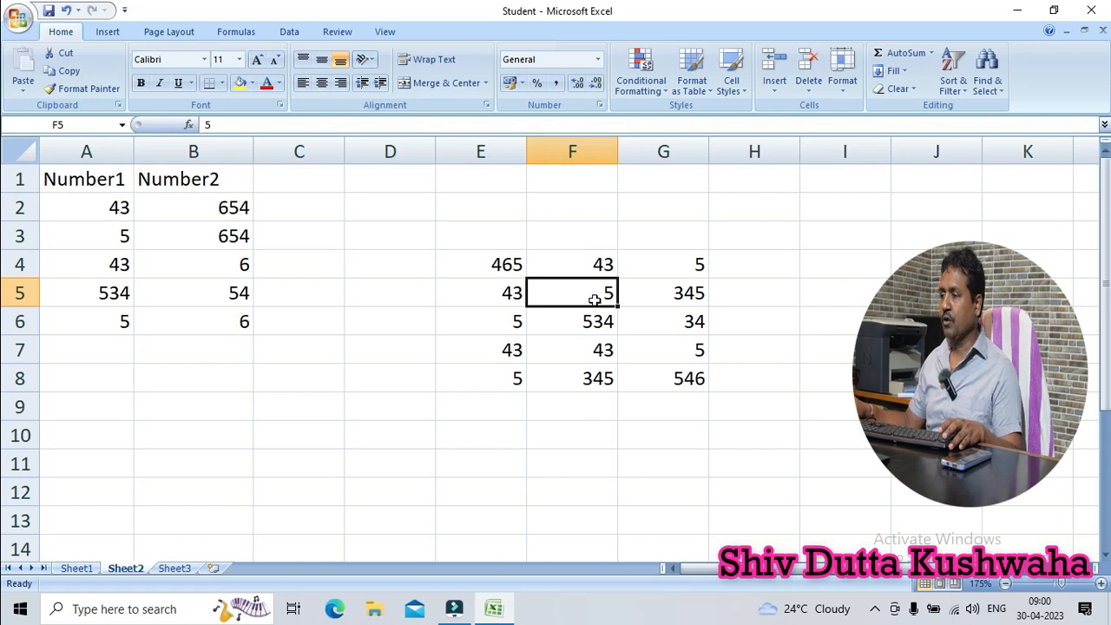
pyautogui.moveTo(597, 300); pyautogui.dragTo(578, 370)
pyautogui.moveTo(579, 300); pyautogui.dragTo(634, 294)
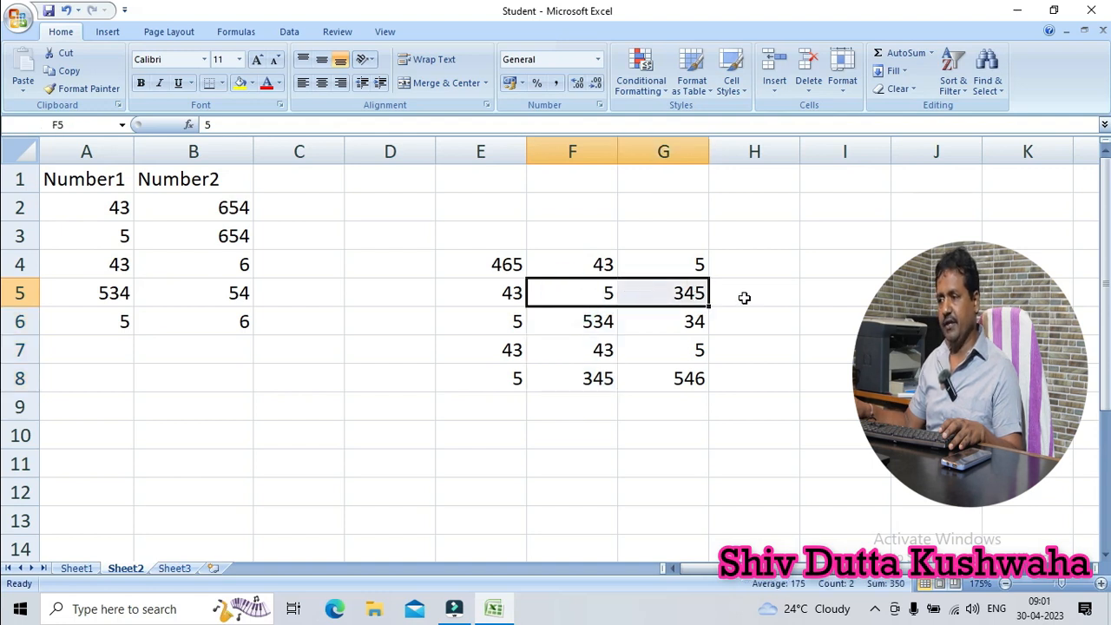
# Step: Insert a blank cell at F5, shifting the existing cells down
pyautogui.click(772, 302)
pyautogui.click(586, 295)
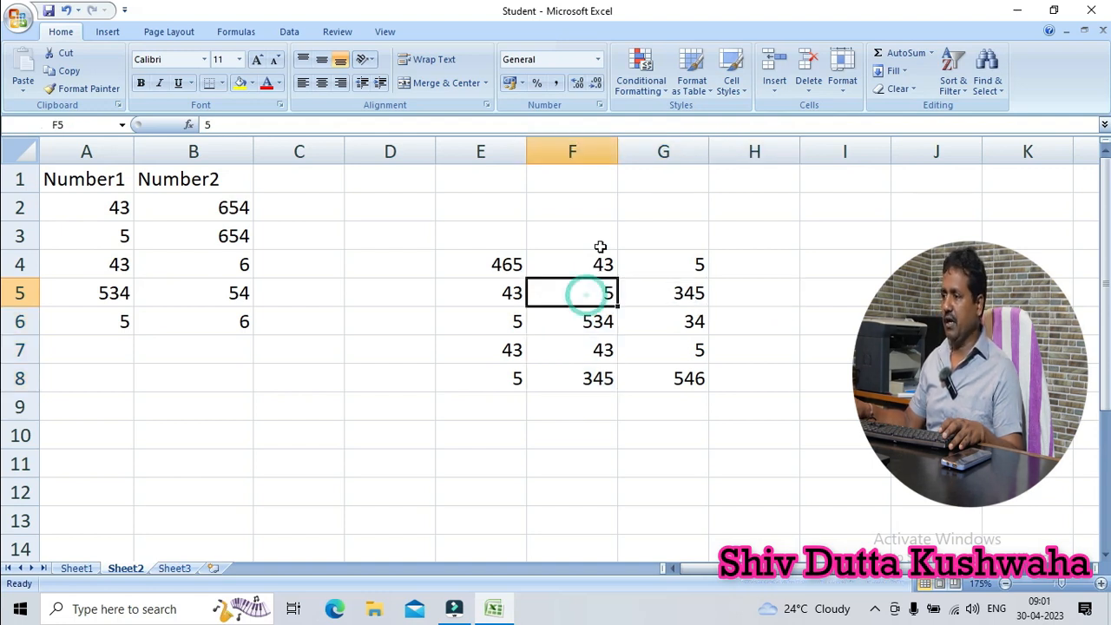
pyautogui.click(774, 86)
pyautogui.click(777, 107)
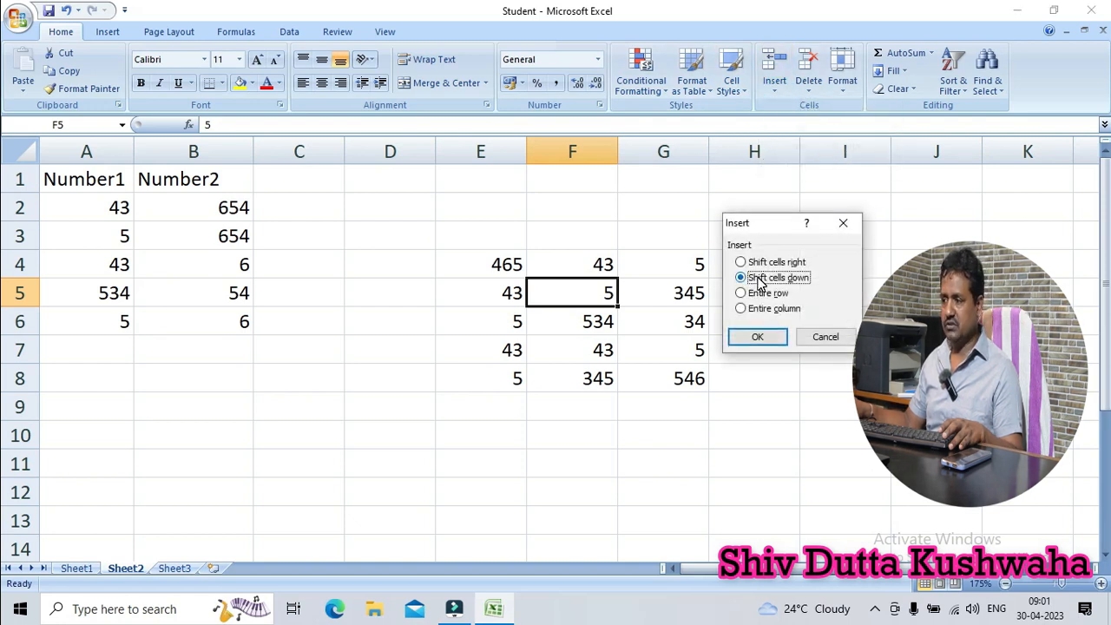
pyautogui.click(757, 336)
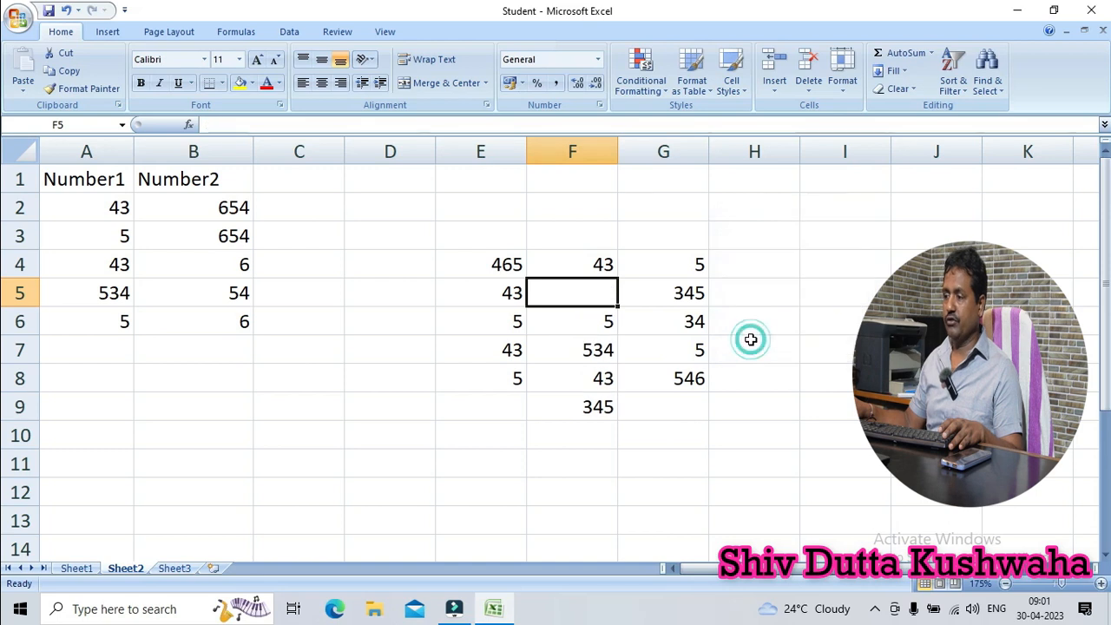
# Step: Check the shifted values in column F, and undo the cell insertion at F5
pyautogui.click(583, 405)
pyautogui.click(590, 329)
pyautogui.hotkey('ctrl', 'shift', 'Down')
pyautogui.click(586, 280)
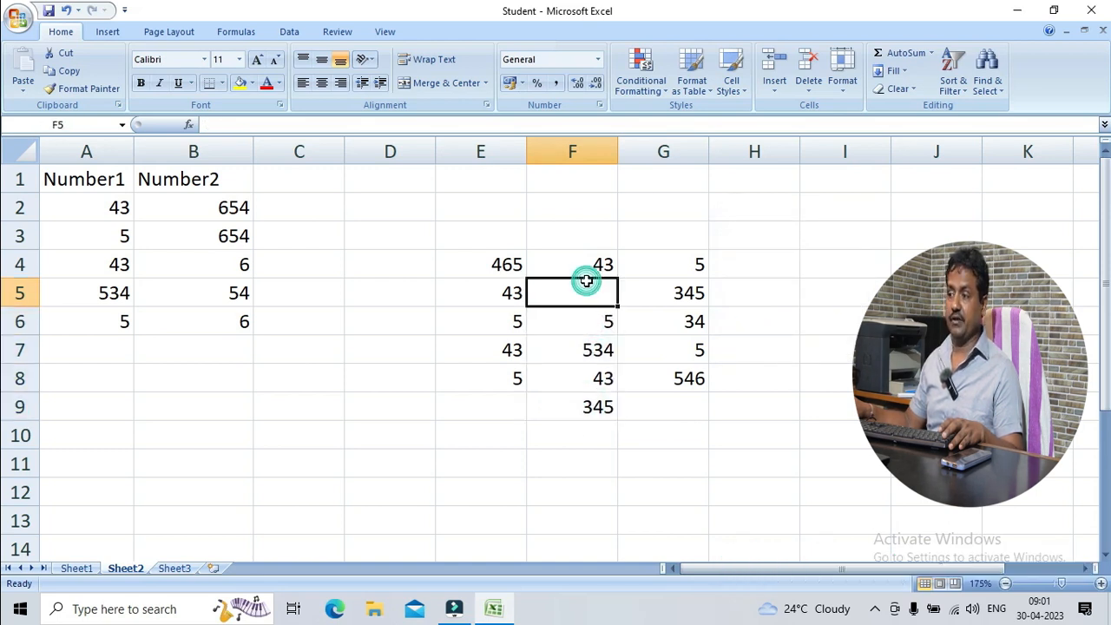
pyautogui.hotkey('ctrl', 'z')
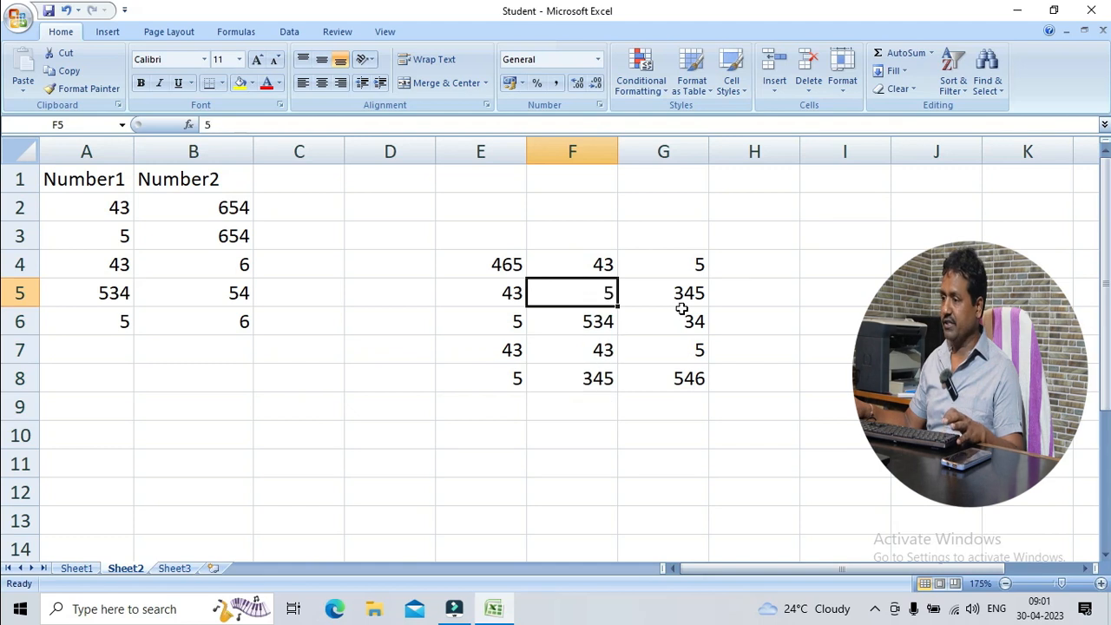
# Step: Insert a blank cell at F5, shifting the existing cells right
pyautogui.click(775, 94)
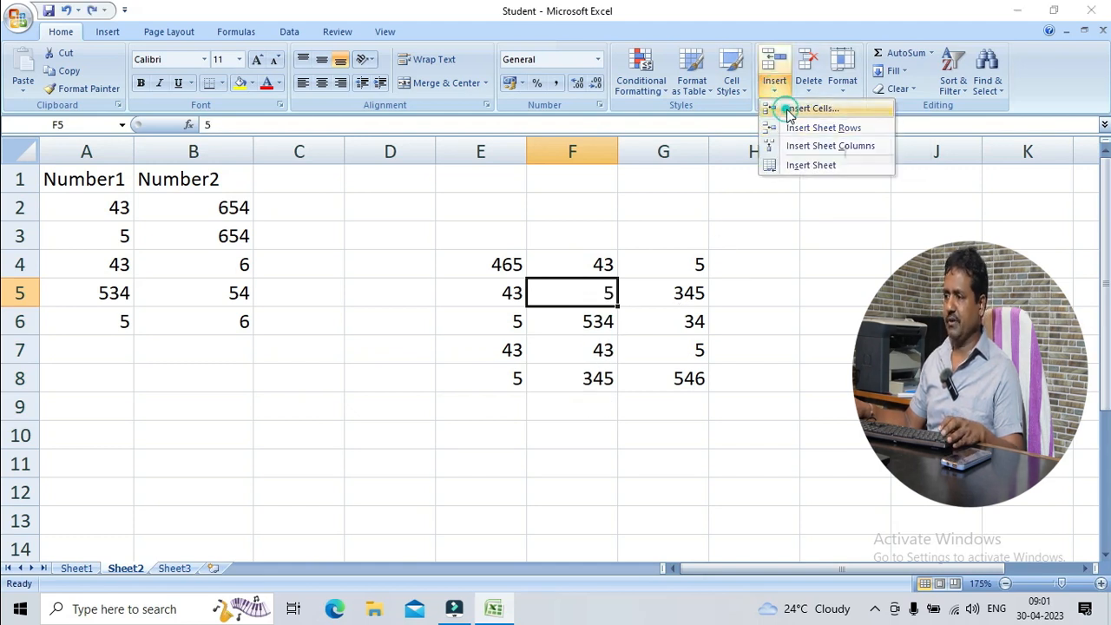
pyautogui.click(785, 109)
pyautogui.click(767, 263)
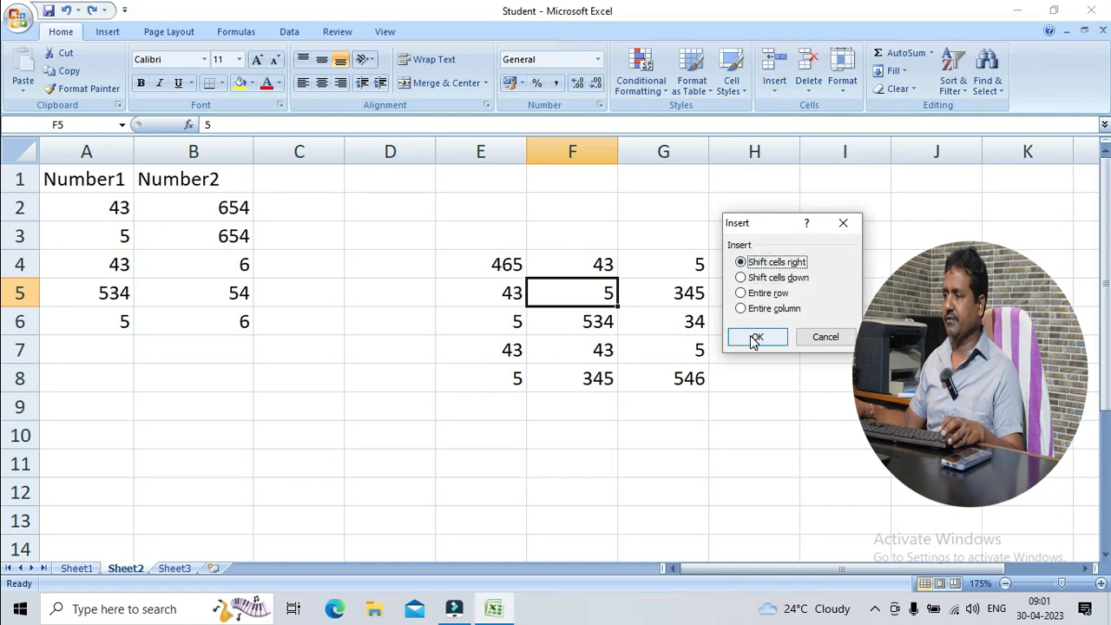
pyautogui.click(758, 336)
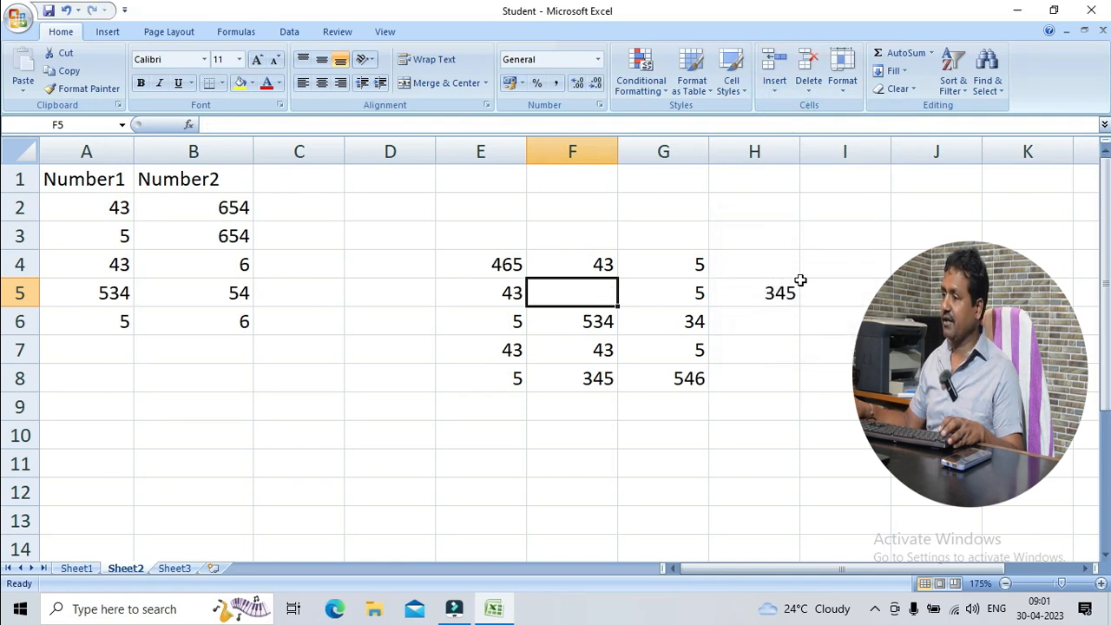
# Step: Enter 34 in the new cell F5 and clear the contents of H5
pyautogui.write('34')
pyautogui.press('Return')
pyautogui.click(575, 292)
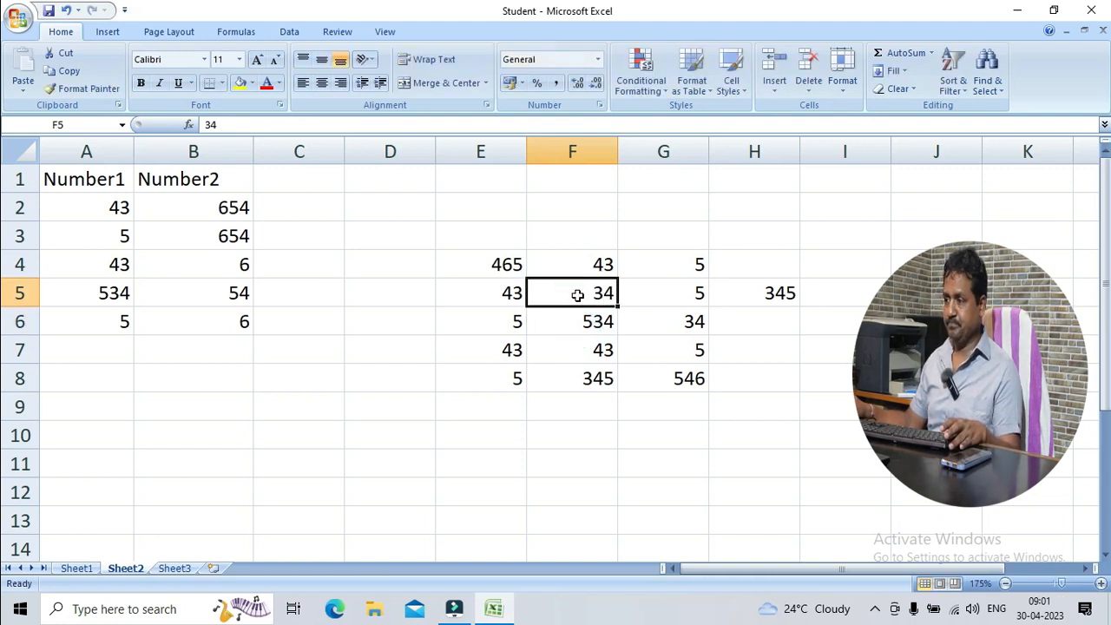
pyautogui.click(734, 298)
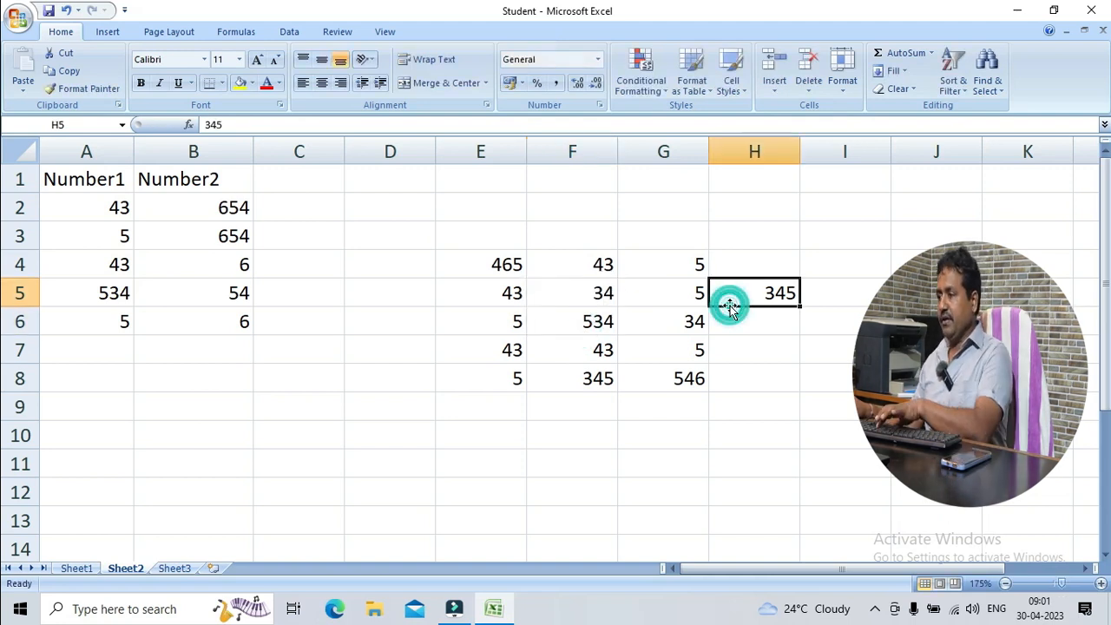
pyautogui.press('Delete')
pyautogui.click(652, 296)
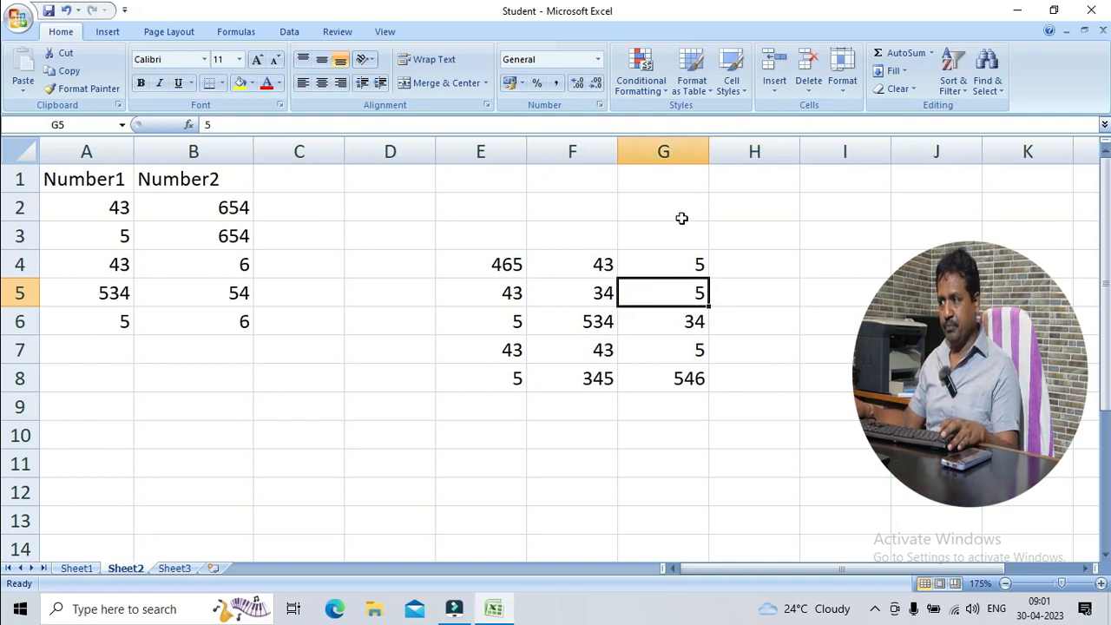
pyautogui.click(777, 87)
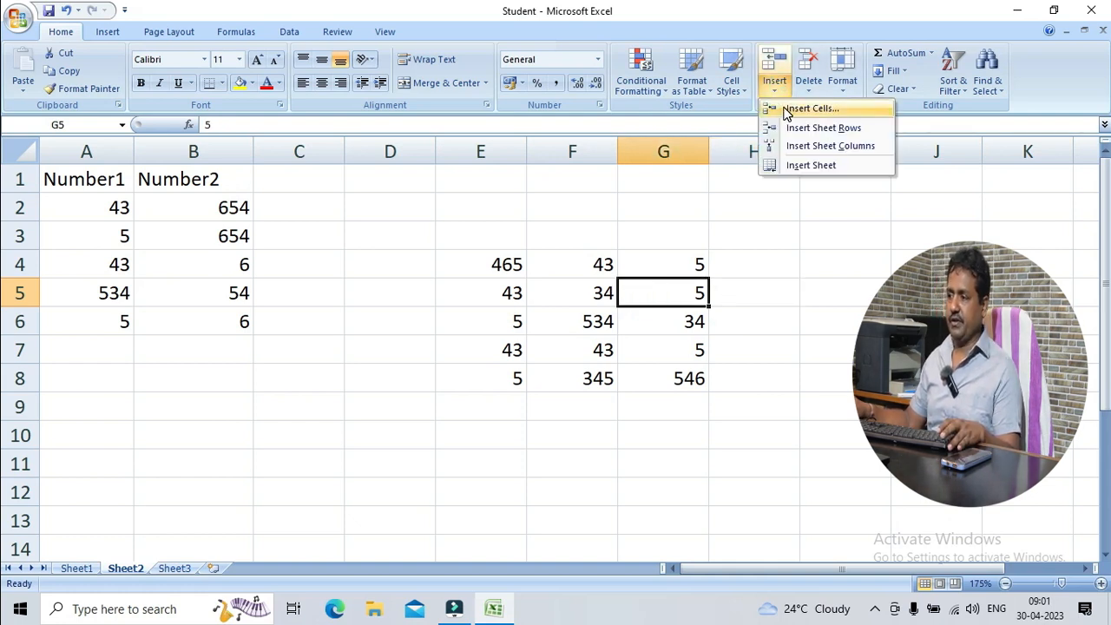
pyautogui.click(648, 293)
pyautogui.click(597, 373)
# Step: Insert a blank cell at F6, shifting the existing cells in that row right
pyautogui.click(592, 322)
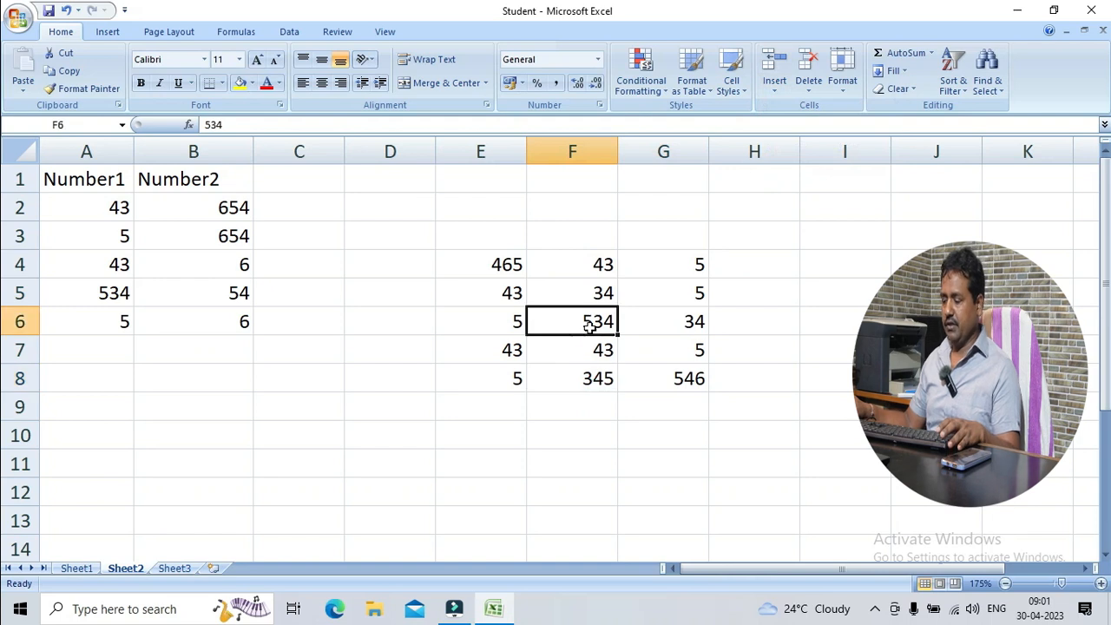
pyautogui.click(769, 92)
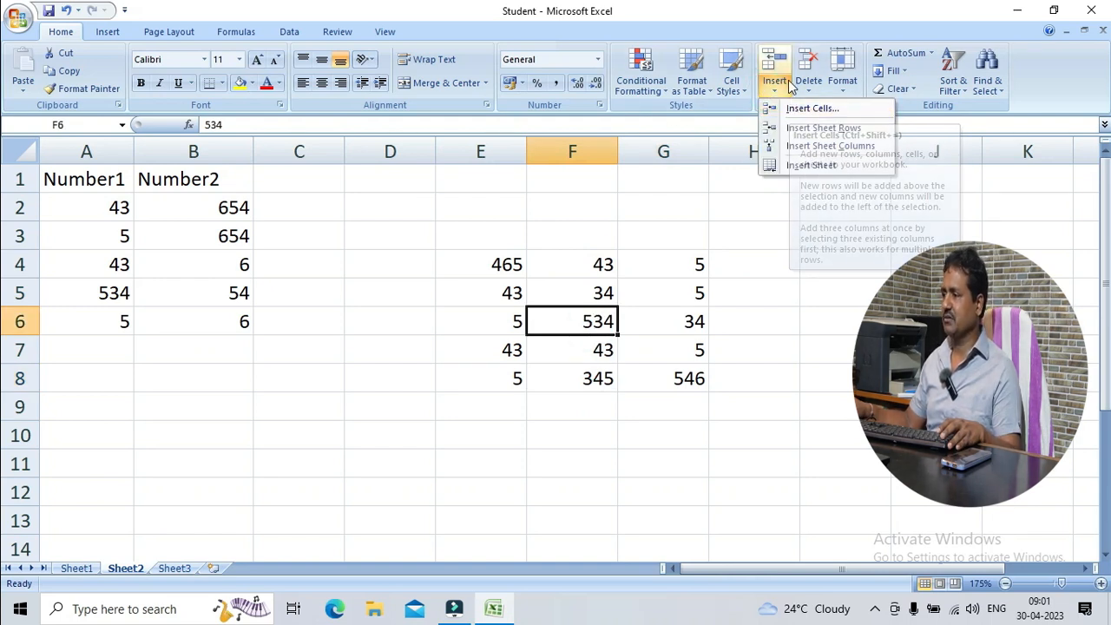
pyautogui.click(774, 86)
pyautogui.click(774, 87)
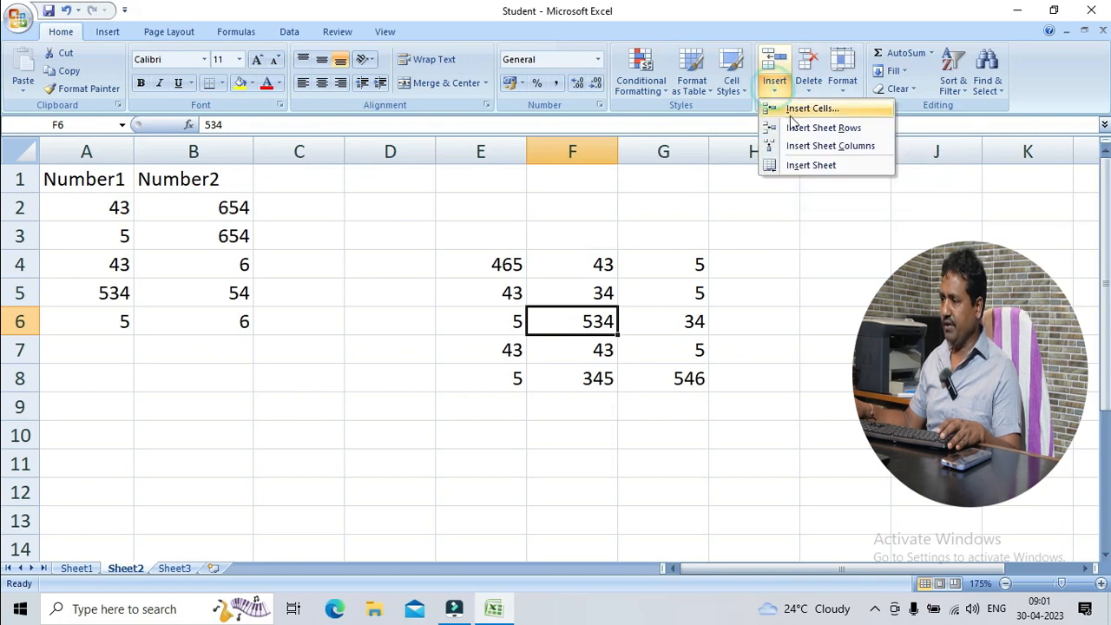
pyautogui.click(802, 109)
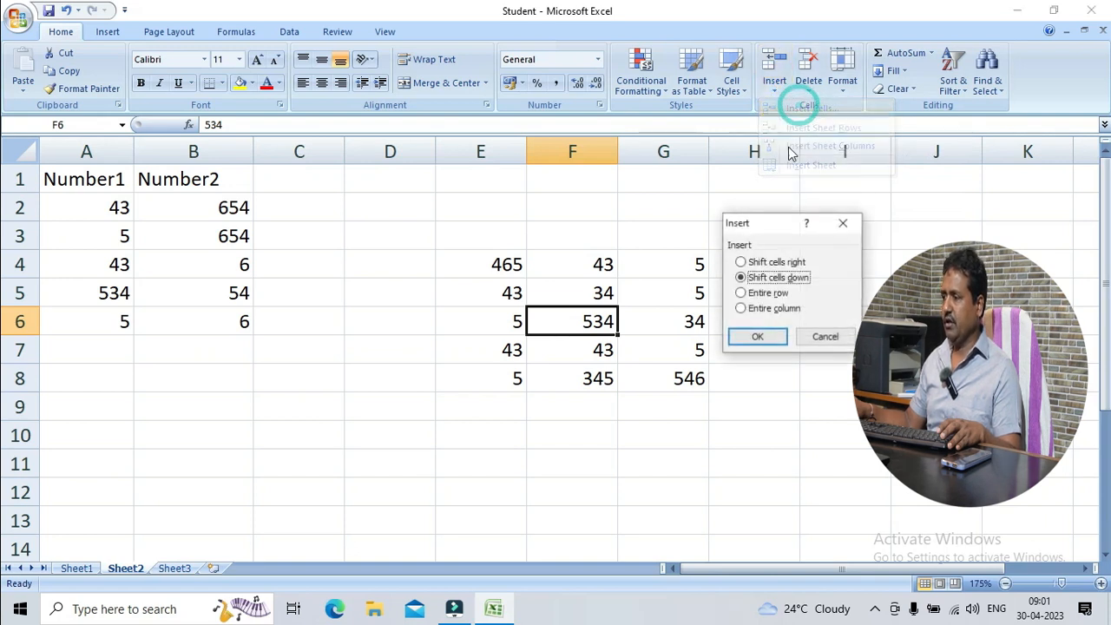
pyautogui.click(771, 261)
pyautogui.click(769, 338)
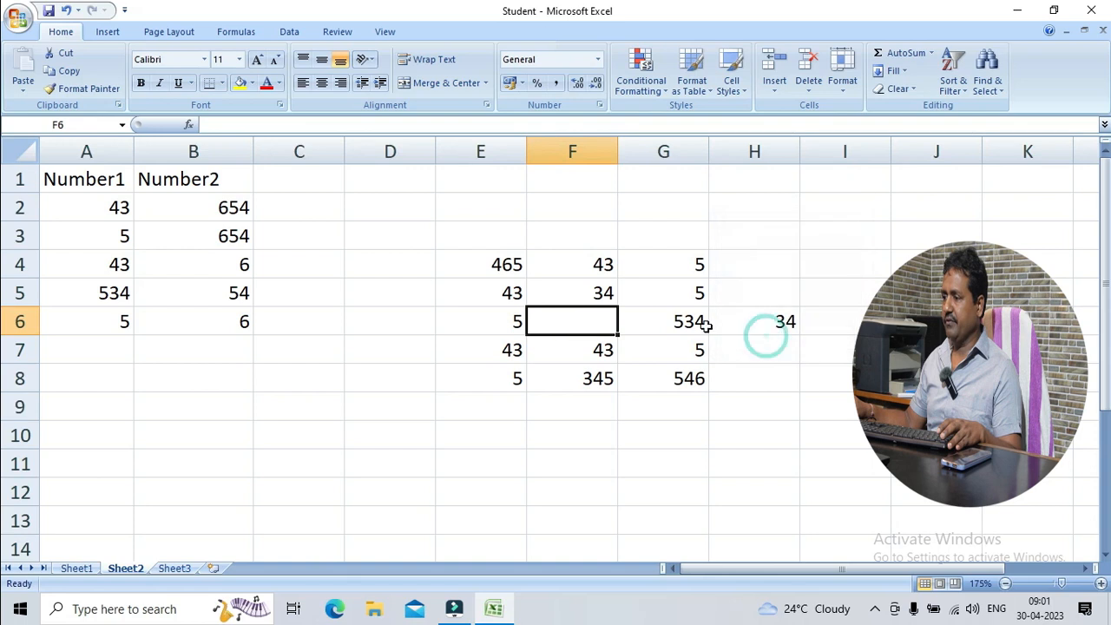
# Step: Delete the blank cell F6, shifting the remaining cells in the row left
pyautogui.click(697, 345)
pyautogui.click(572, 321)
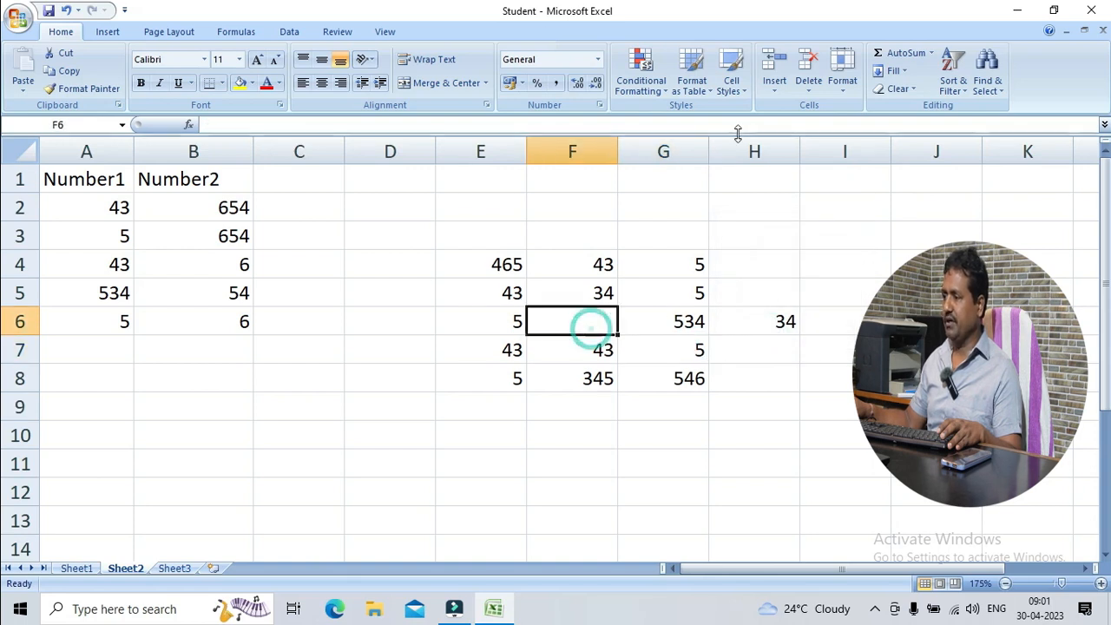
pyautogui.click(810, 90)
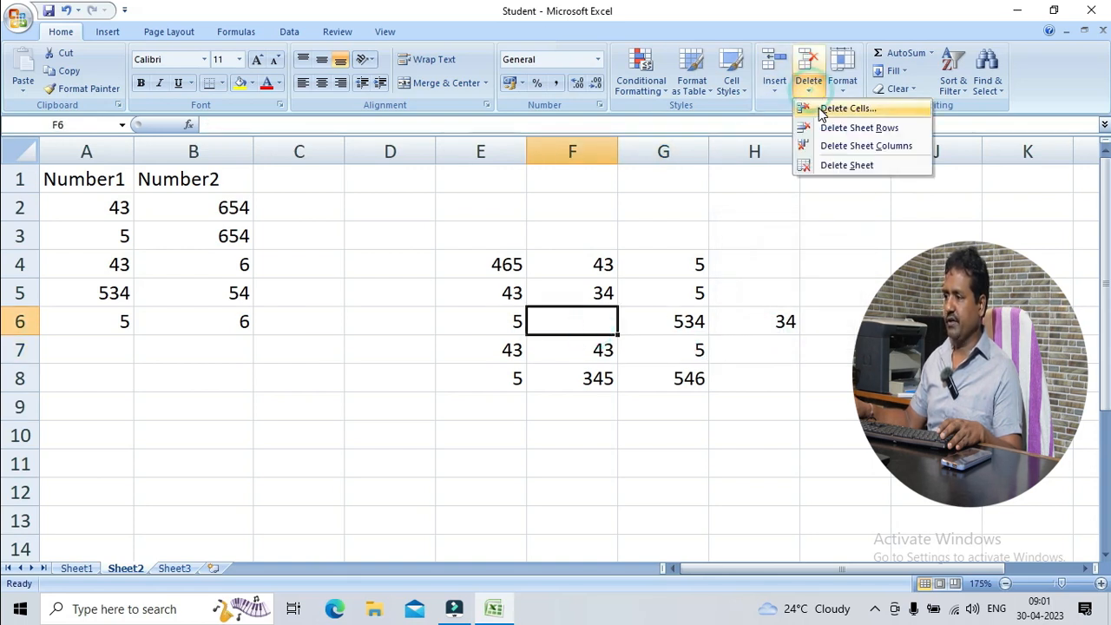
pyautogui.click(820, 109)
pyautogui.click(761, 262)
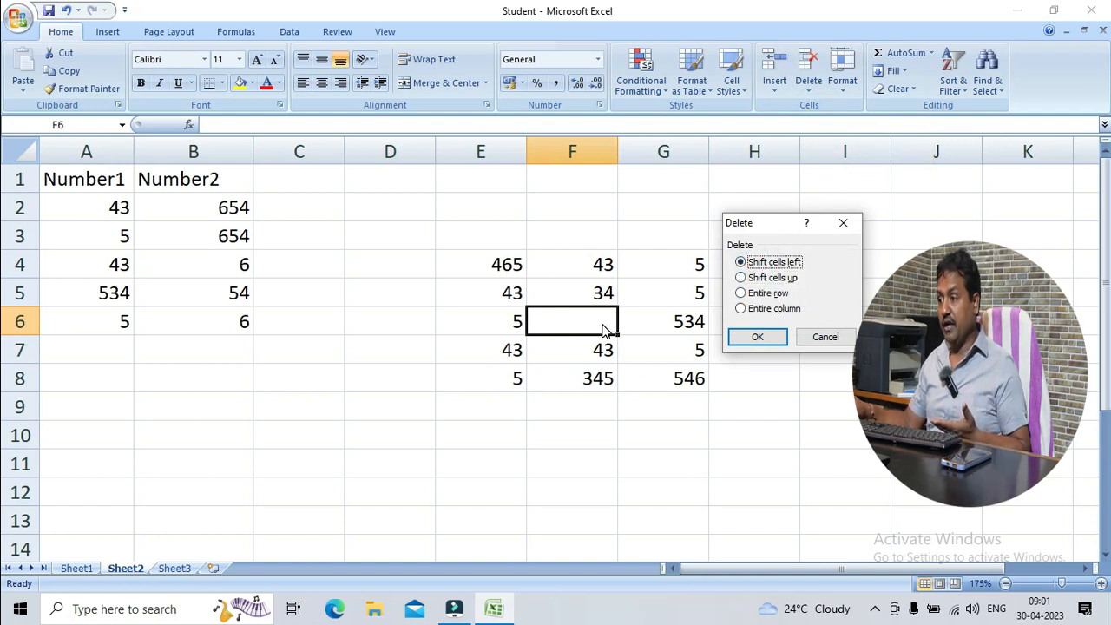
pyautogui.click(743, 277)
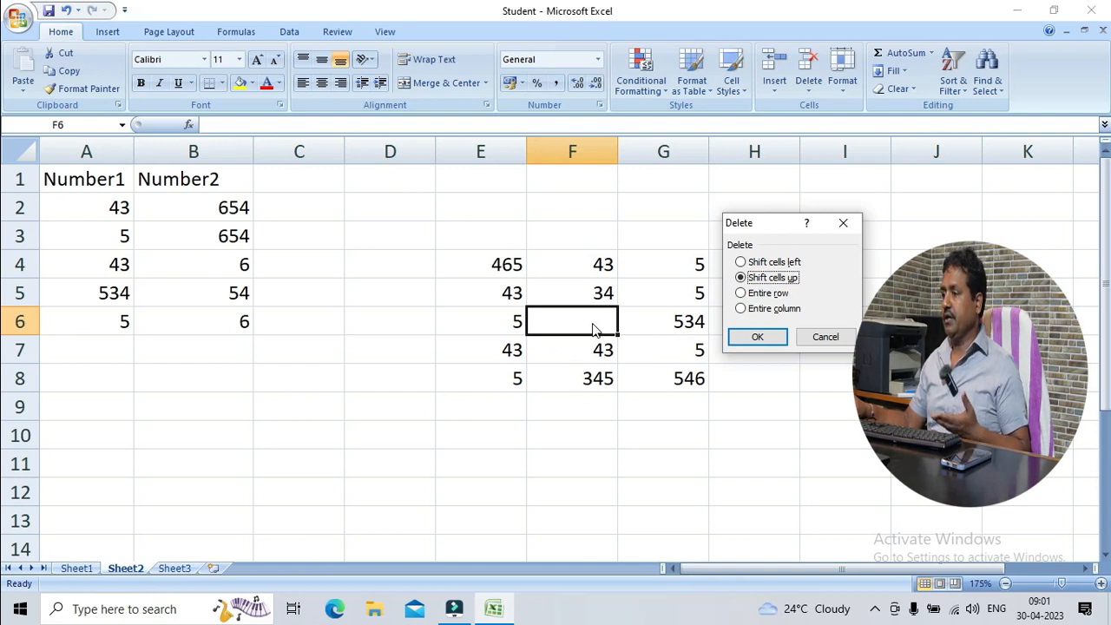
pyautogui.click(769, 262)
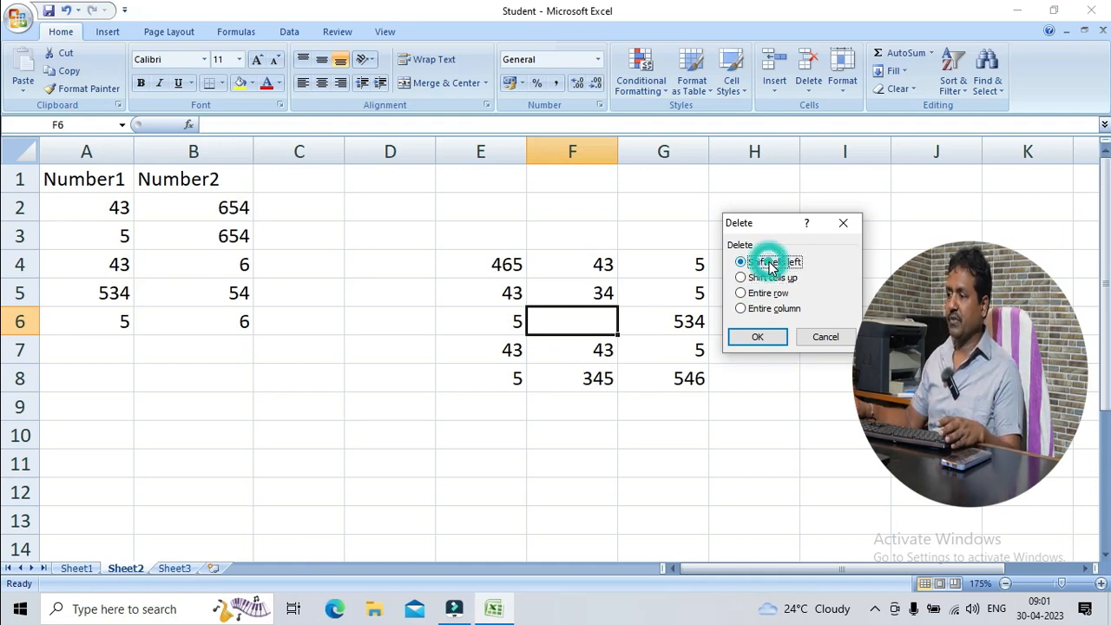
pyautogui.click(748, 337)
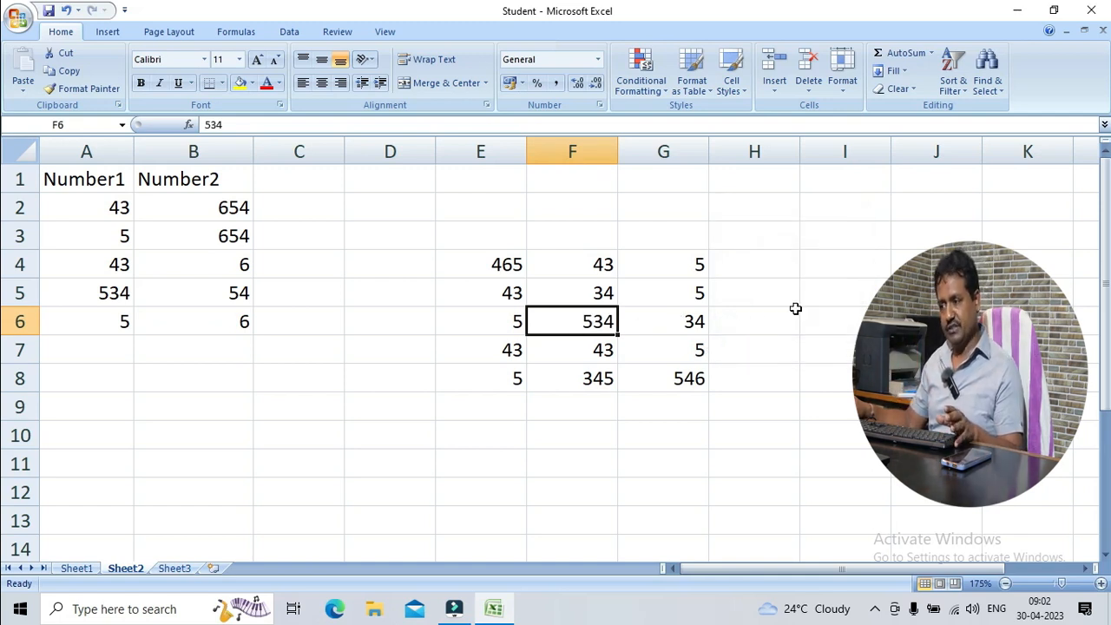
pyautogui.click(753, 328)
pyautogui.click(602, 341)
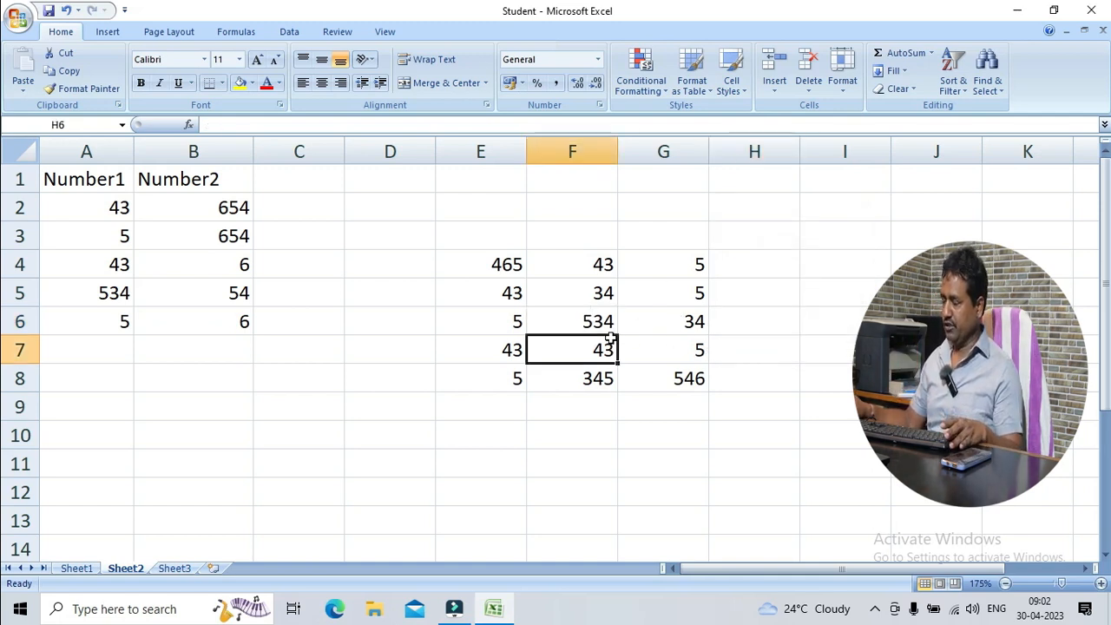
pyautogui.click(651, 343)
pyautogui.click(625, 320)
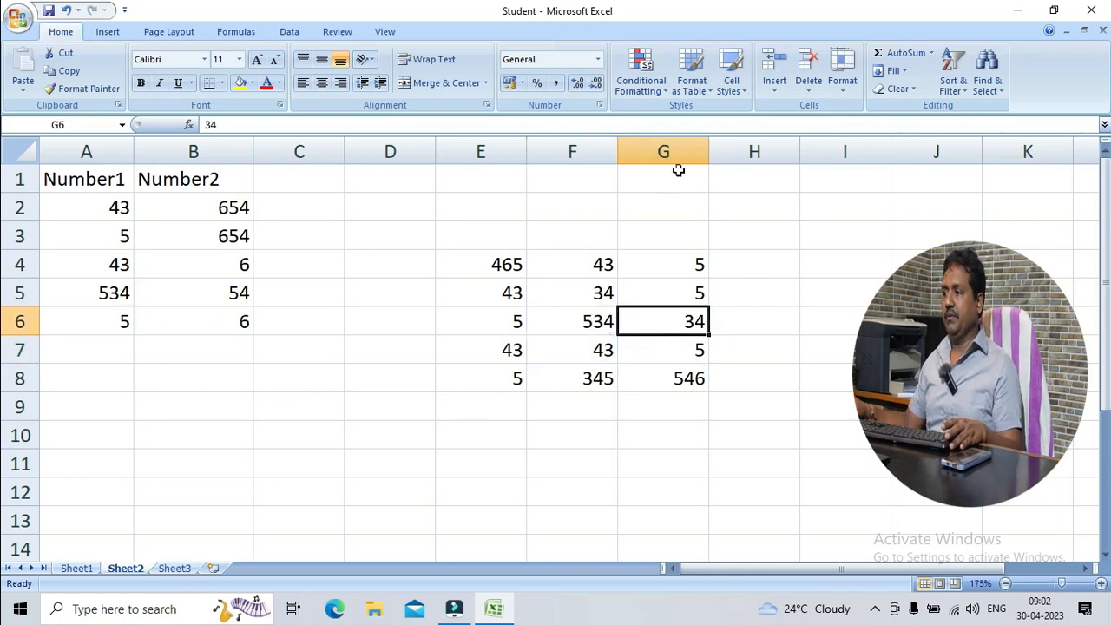
pyautogui.click(783, 91)
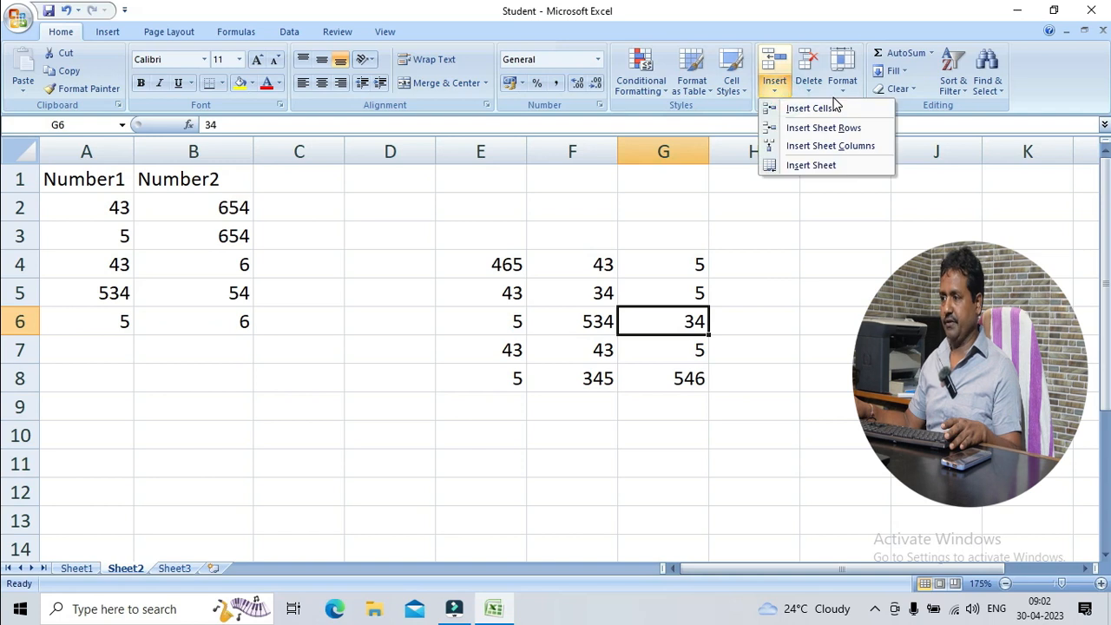
pyautogui.click(776, 92)
pyautogui.click(776, 92)
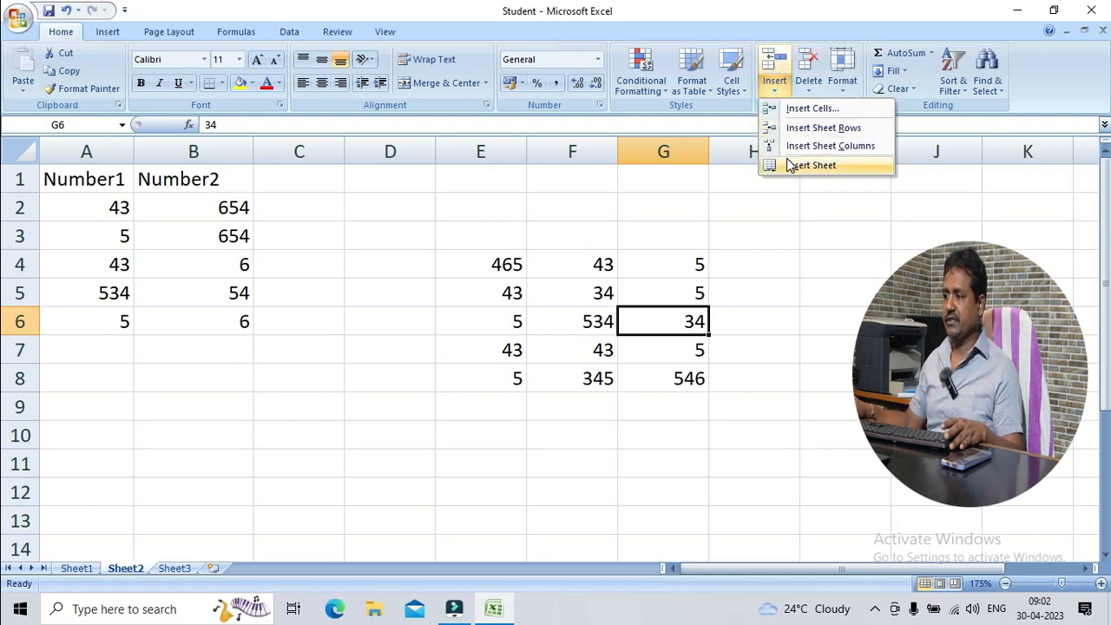
pyautogui.click(532, 295)
pyautogui.click(303, 302)
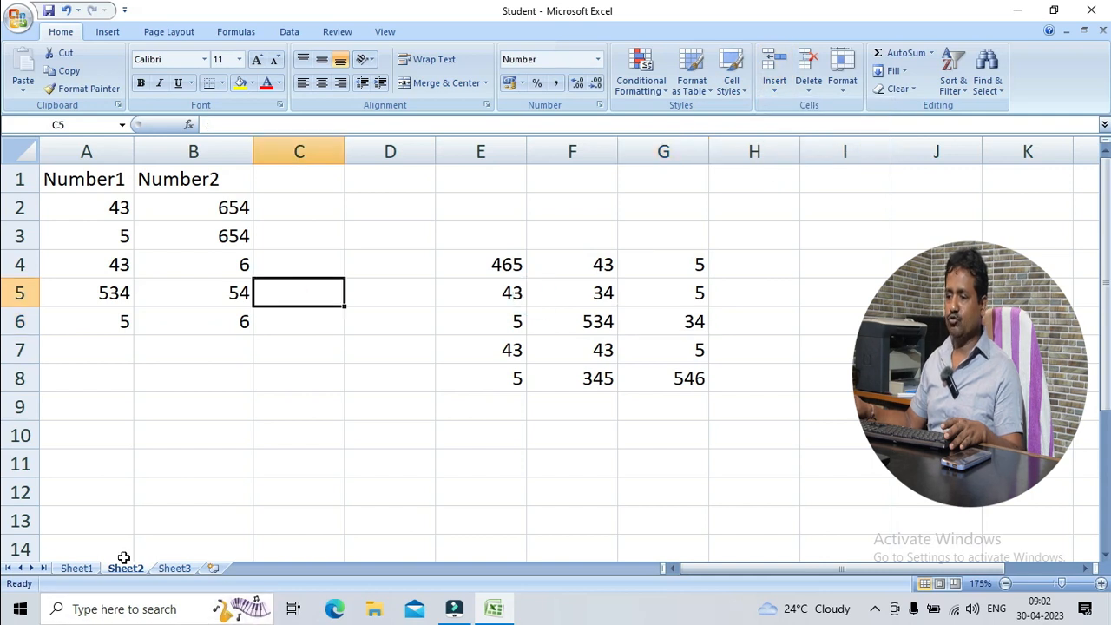
# Step: Switch to Sheet1 with the student marks table and review the options for inserting rows and columns
pyautogui.click(78, 568)
pyautogui.click(314, 305)
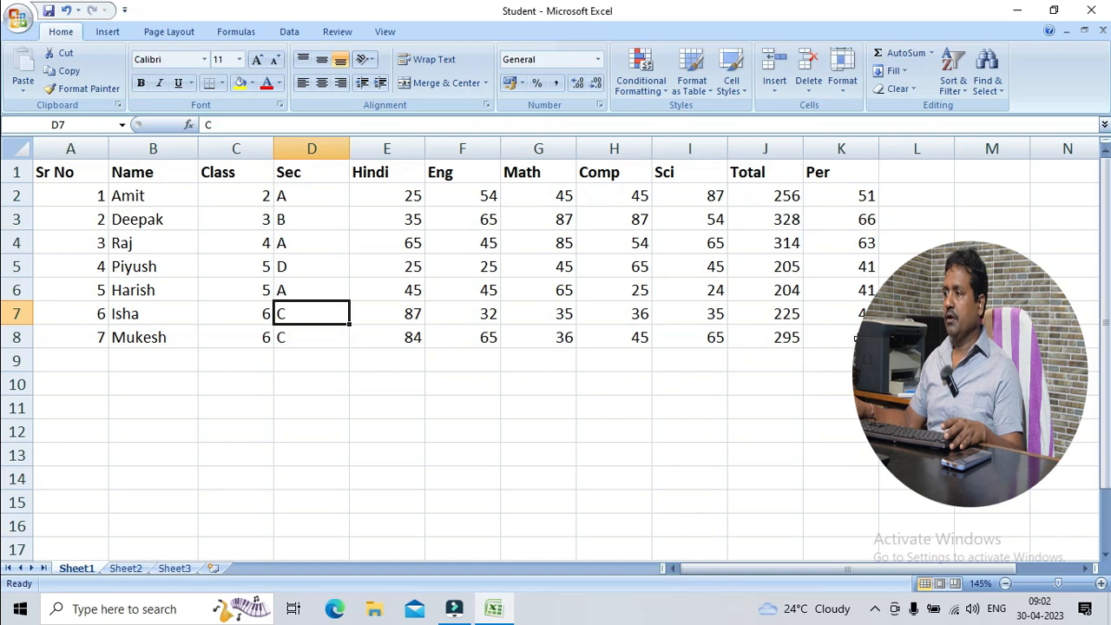
pyautogui.click(895, 74)
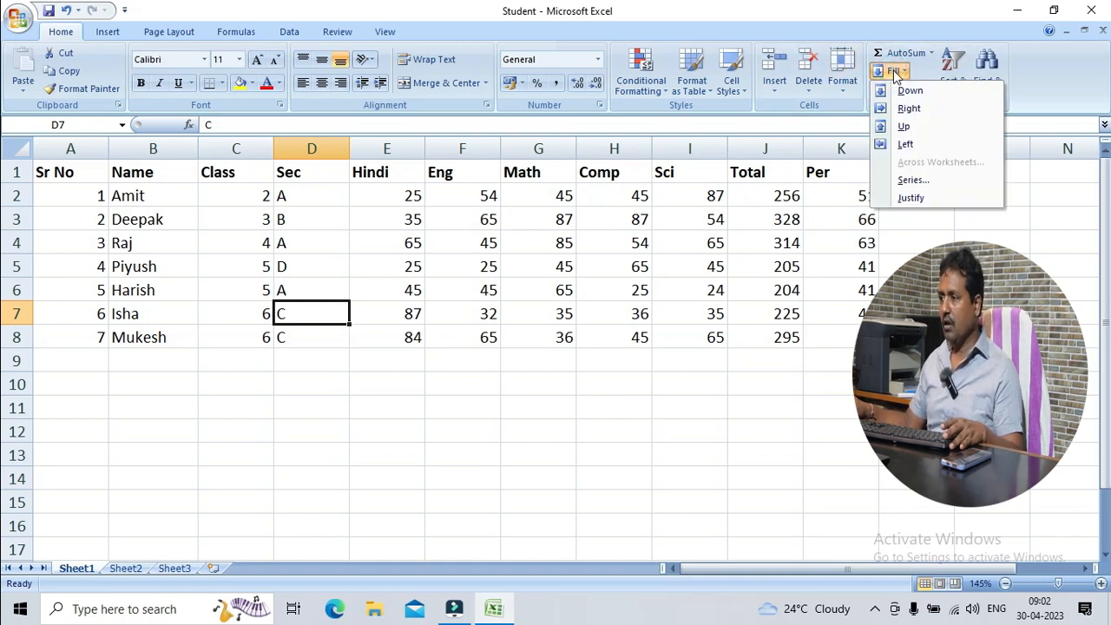
pyautogui.click(776, 86)
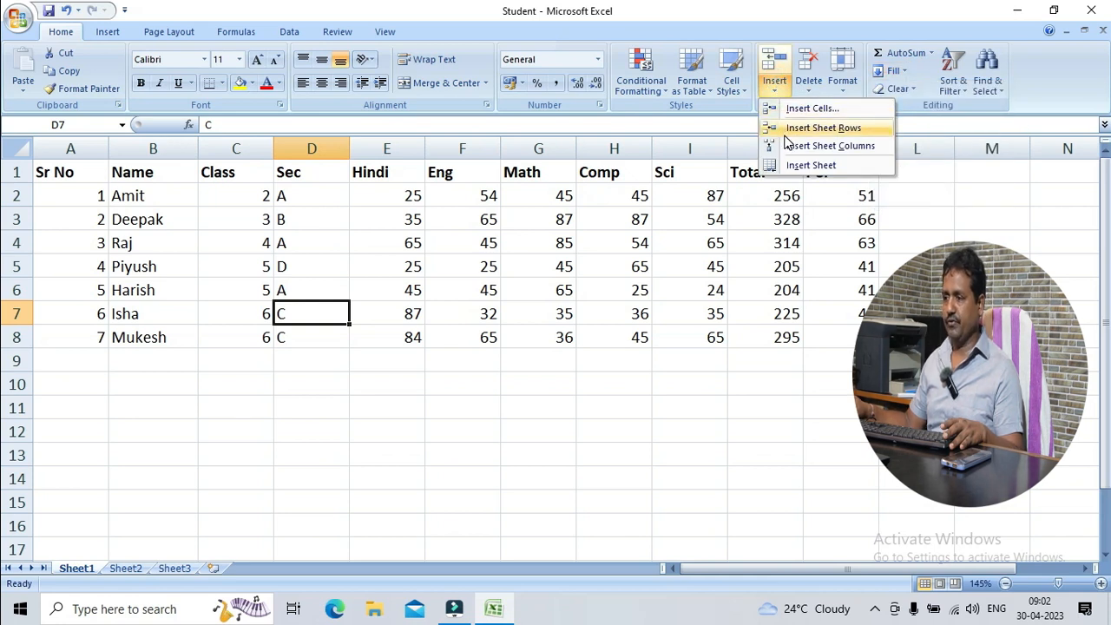
pyautogui.click(505, 239)
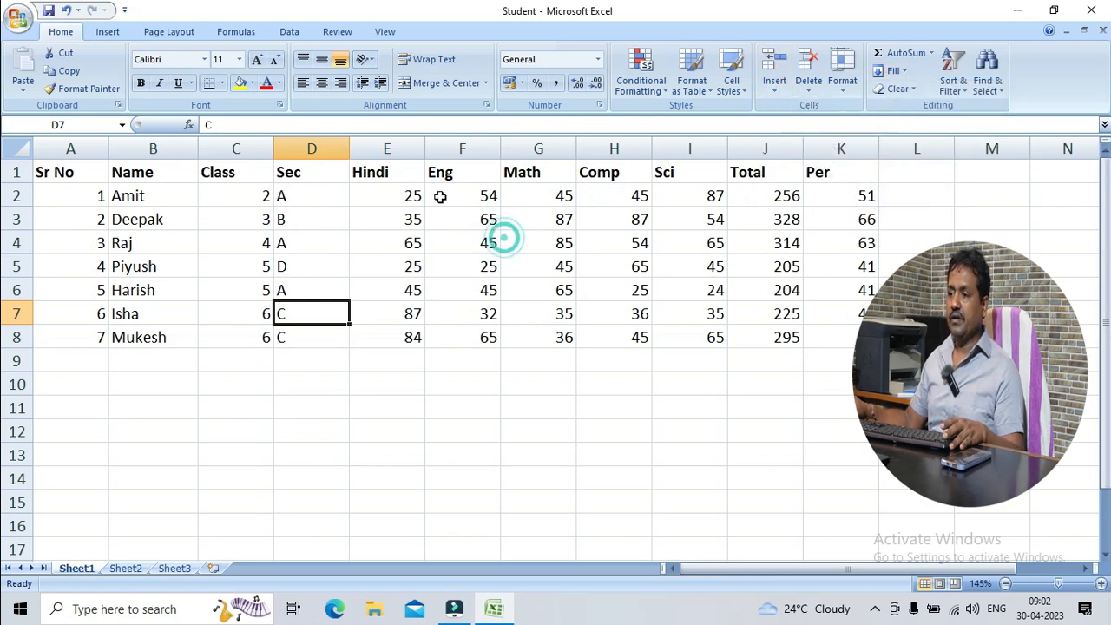
# Step: Examine the student entries around row 4 and select the names in B3:B4
pyautogui.click(147, 260)
pyautogui.click(144, 242)
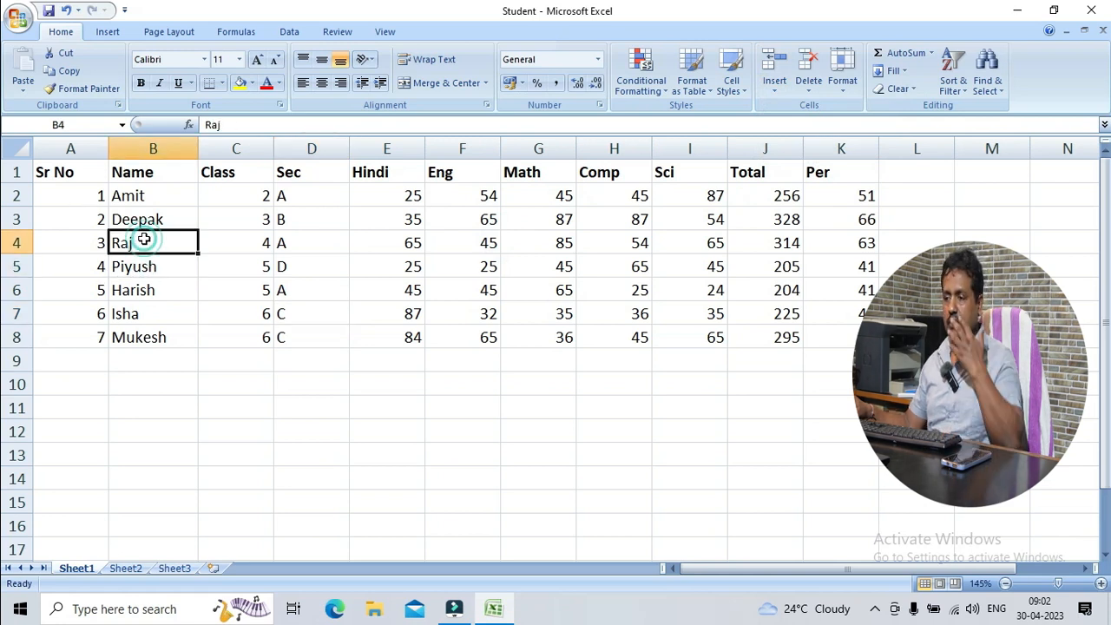
pyautogui.click(140, 280)
pyautogui.click(140, 238)
pyautogui.click(75, 246)
pyautogui.click(119, 244)
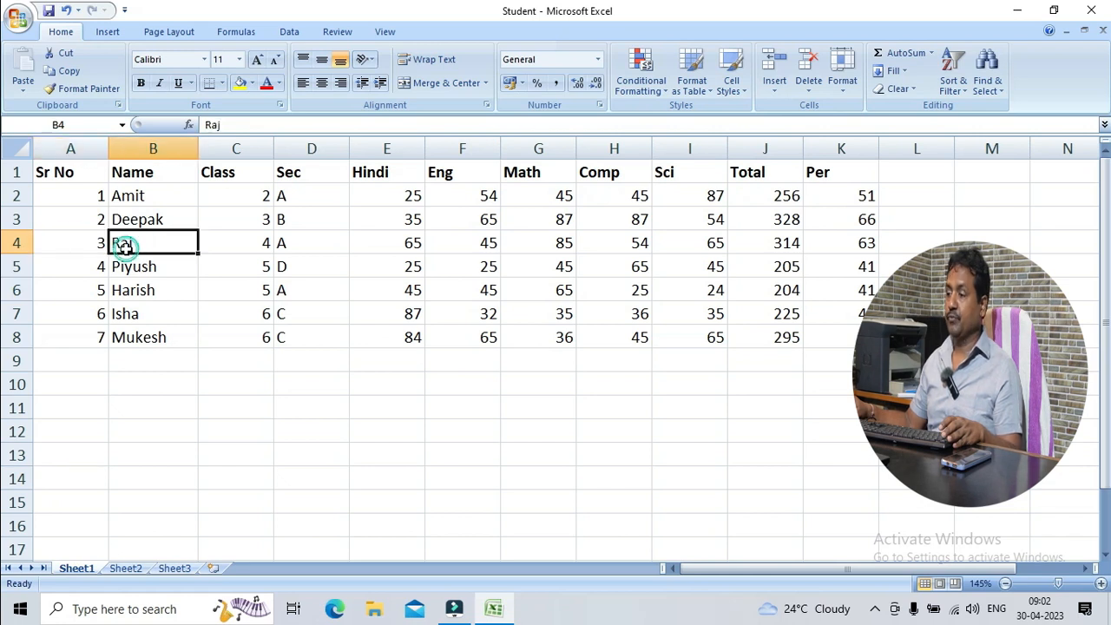
pyautogui.moveTo(124, 219)
pyautogui.mouseDown()
pyautogui.moveTo(119, 269)
pyautogui.moveTo(122, 238)
pyautogui.mouseUp()
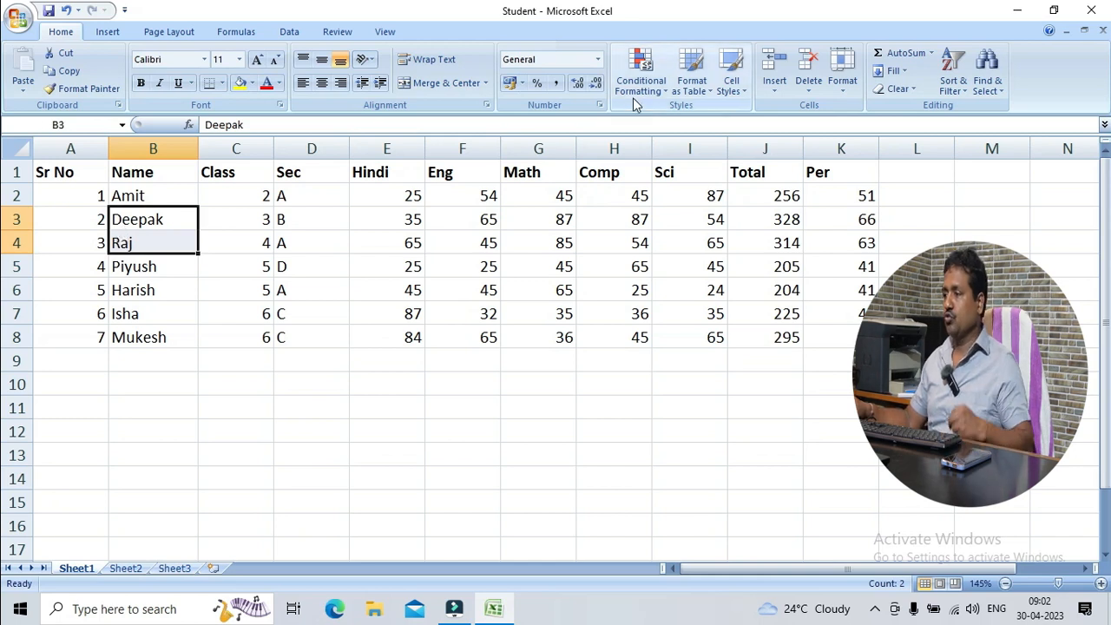
# Step: Insert two blank sheet rows at rows 3 and 4, moving the student entries below them down
pyautogui.click(772, 94)
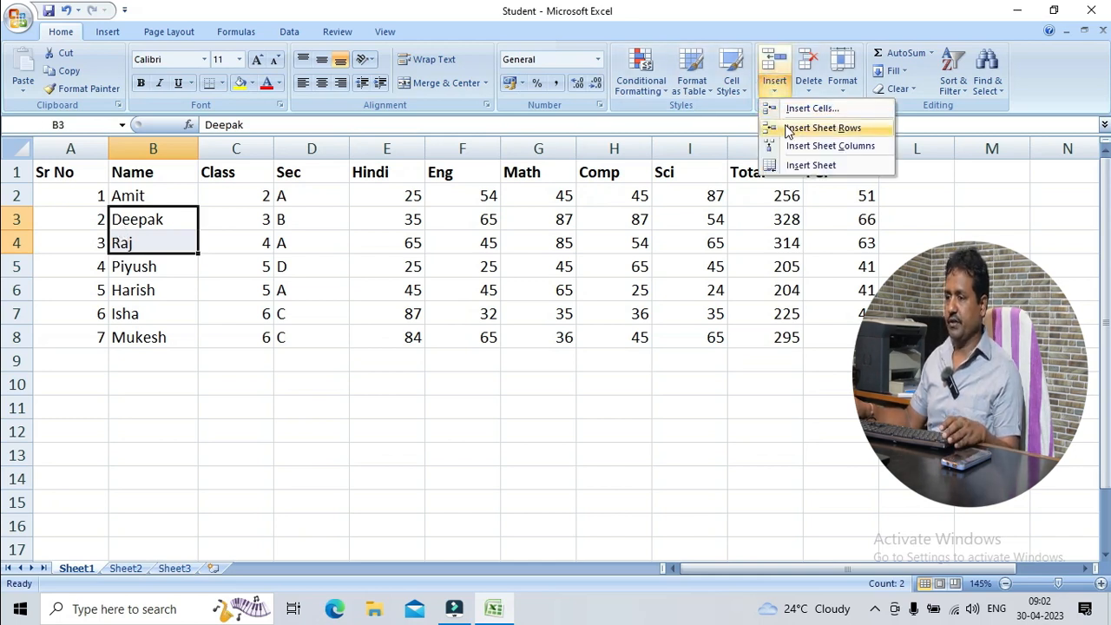
pyautogui.click(788, 130)
pyautogui.click(360, 237)
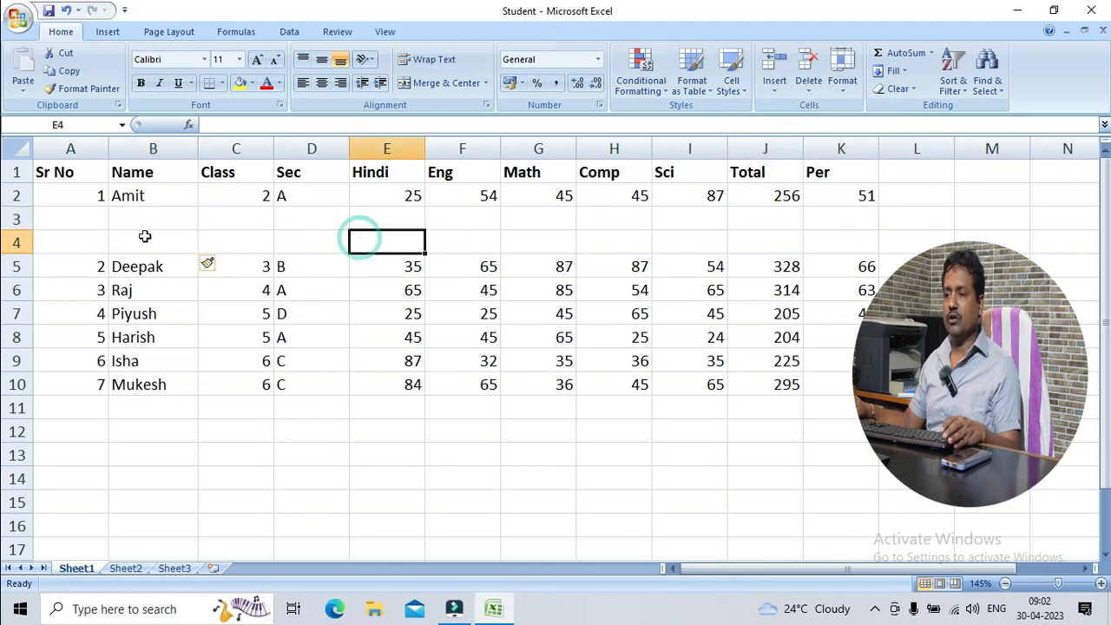
pyautogui.click(115, 270)
pyautogui.moveTo(129, 217); pyautogui.dragTo(124, 241)
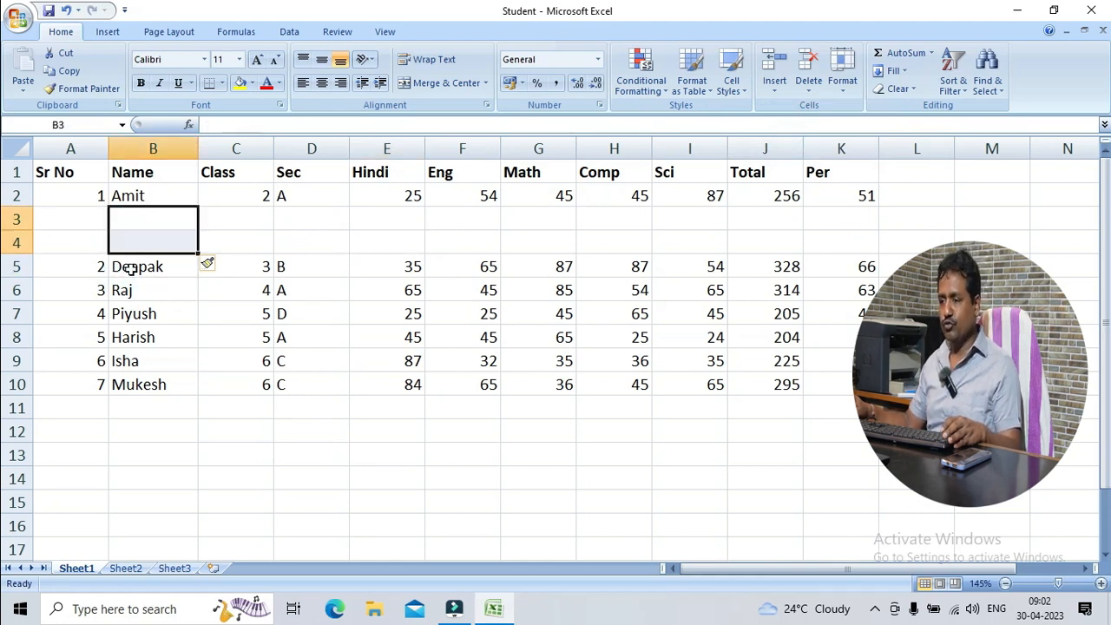
pyautogui.click(126, 384)
pyautogui.moveTo(149, 267); pyautogui.dragTo(144, 402)
pyautogui.click(146, 242)
# Step: Insert five more blank sheet rows at row 3, using B3:B7 as the selection
pyautogui.moveTo(146, 220); pyautogui.dragTo(148, 301)
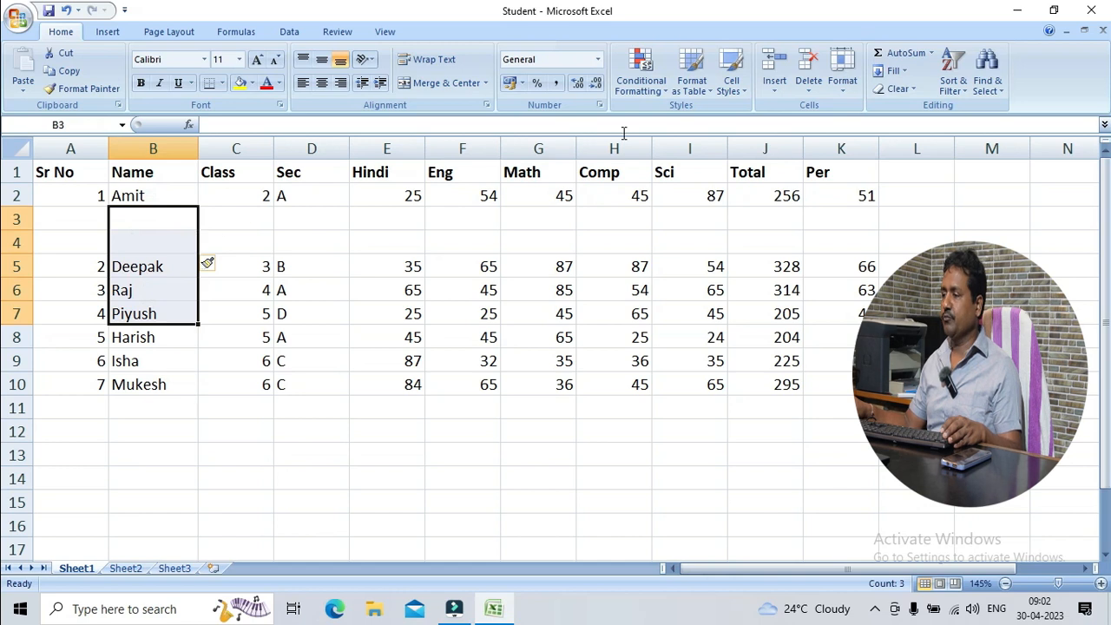
pyautogui.click(789, 88)
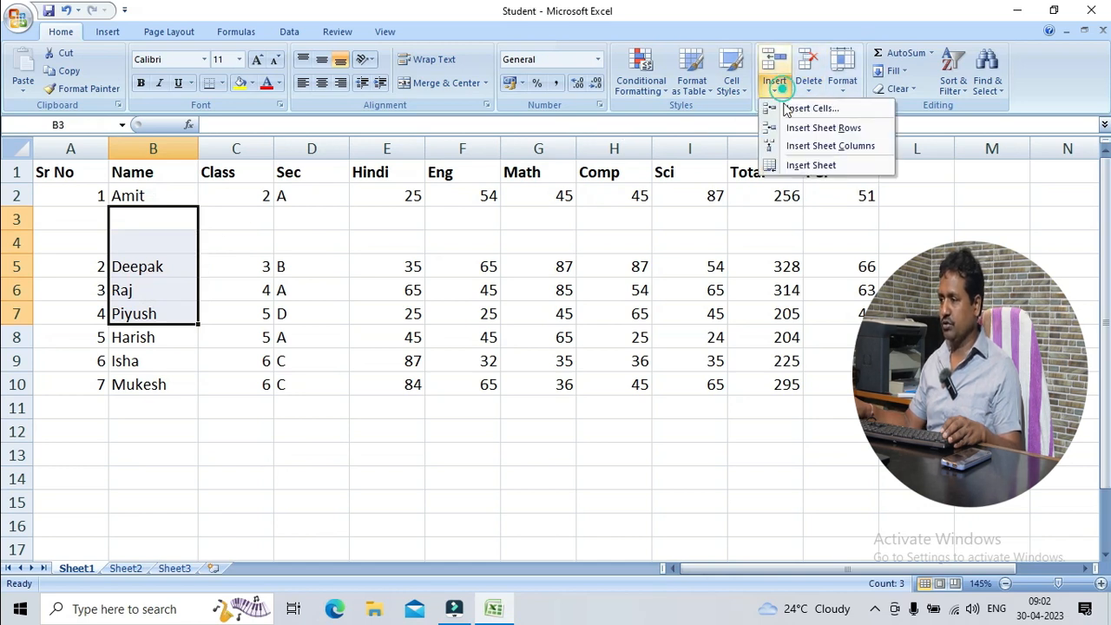
pyautogui.click(789, 130)
pyautogui.click(374, 284)
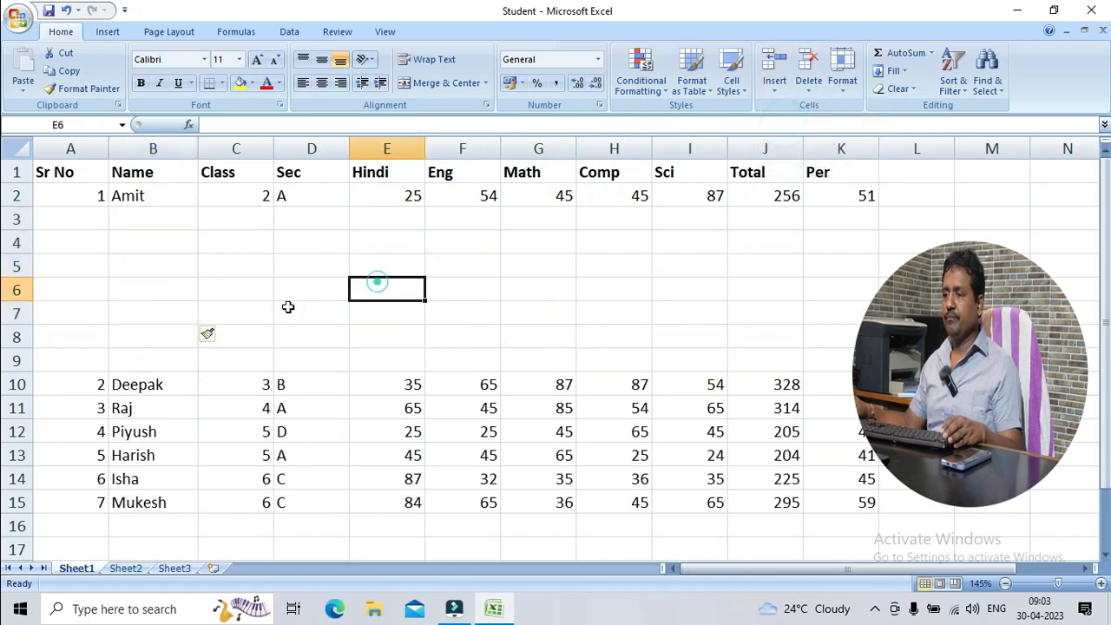
pyautogui.moveTo(124, 222); pyautogui.dragTo(124, 317)
pyautogui.click(116, 378)
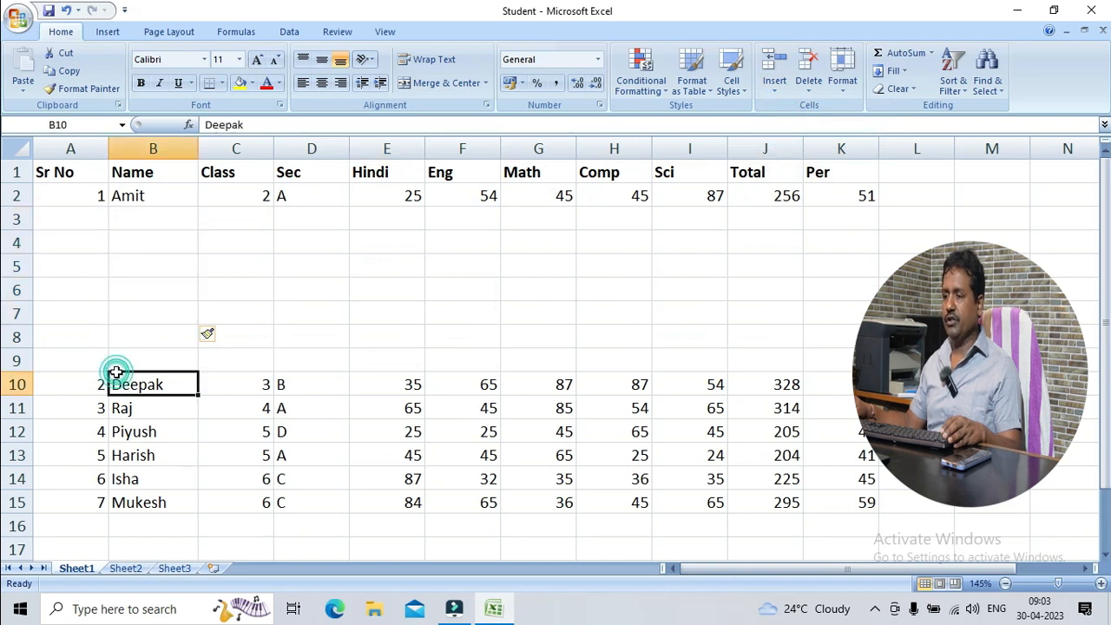
pyautogui.click(260, 352)
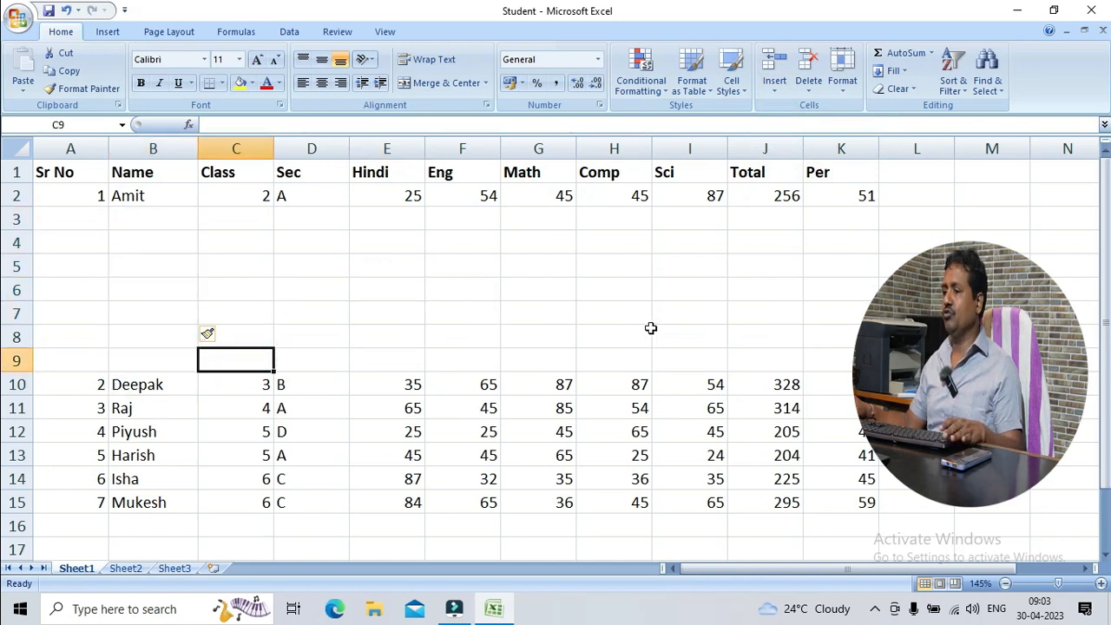
# Step: Select the empty block B3:K9 and review the insert and delete options for sheet rows
pyautogui.moveTo(130, 199); pyautogui.dragTo(318, 320)
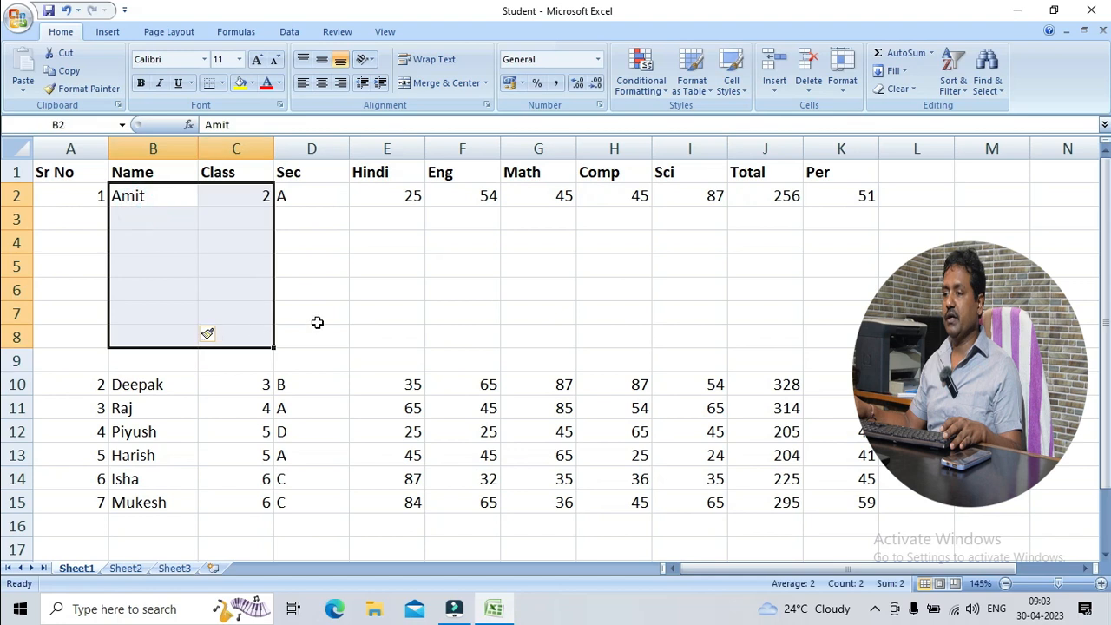
pyautogui.click(327, 318)
pyautogui.moveTo(141, 219)
pyautogui.mouseDown()
pyautogui.moveTo(669, 349)
pyautogui.moveTo(835, 353)
pyautogui.moveTo(732, 359)
pyautogui.moveTo(203, 290)
pyautogui.moveTo(146, 270)
pyautogui.moveTo(156, 226)
pyautogui.mouseUp()
pyautogui.click(696, 316)
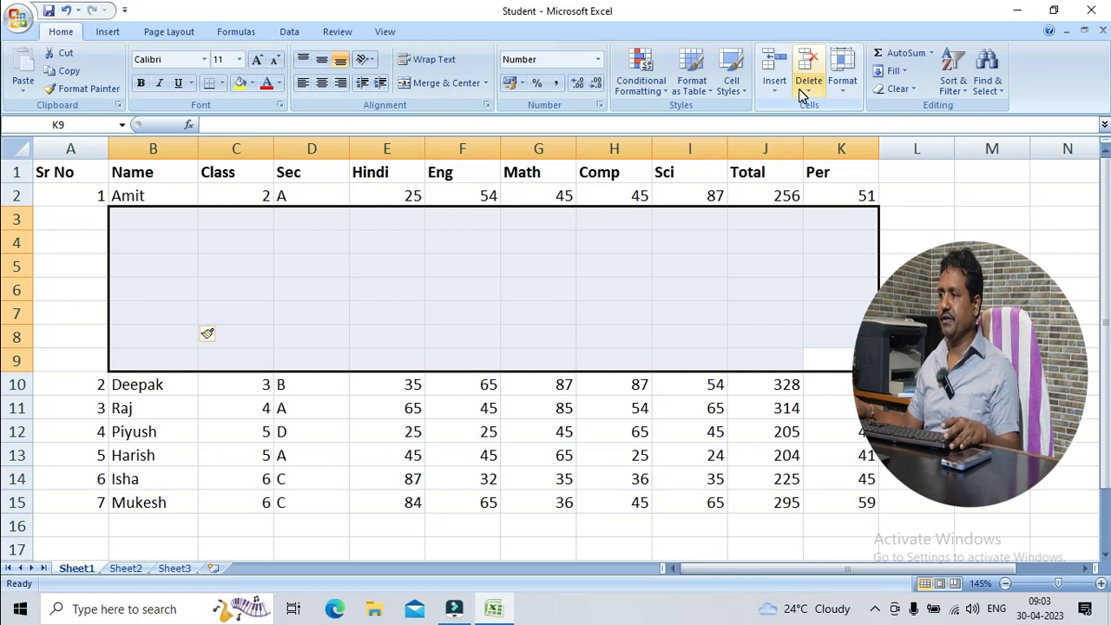
pyautogui.click(774, 87)
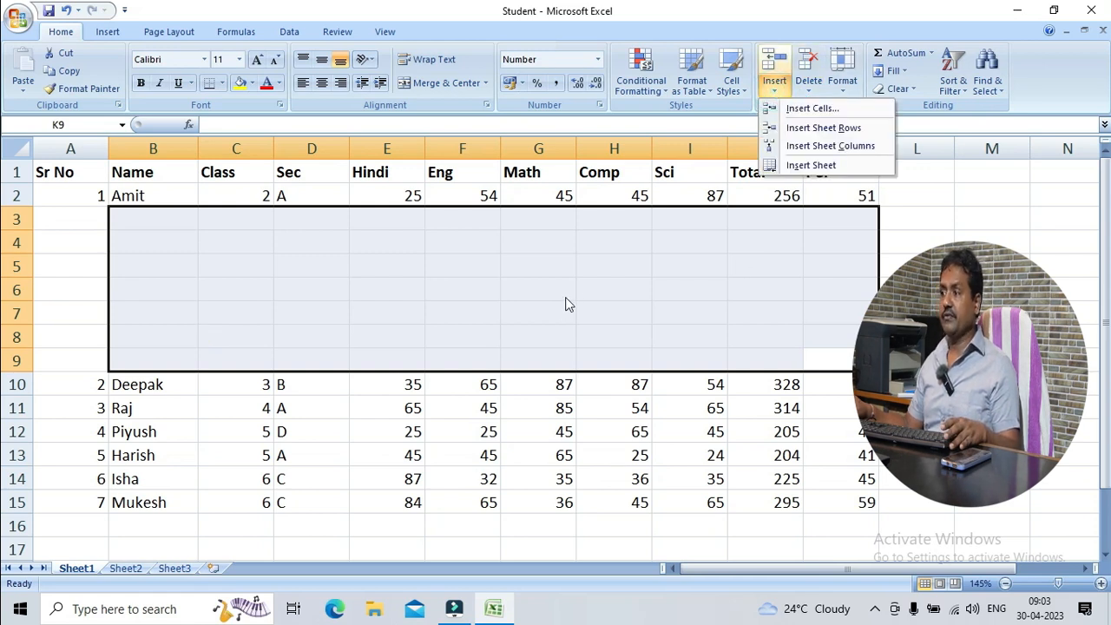
pyautogui.click(814, 87)
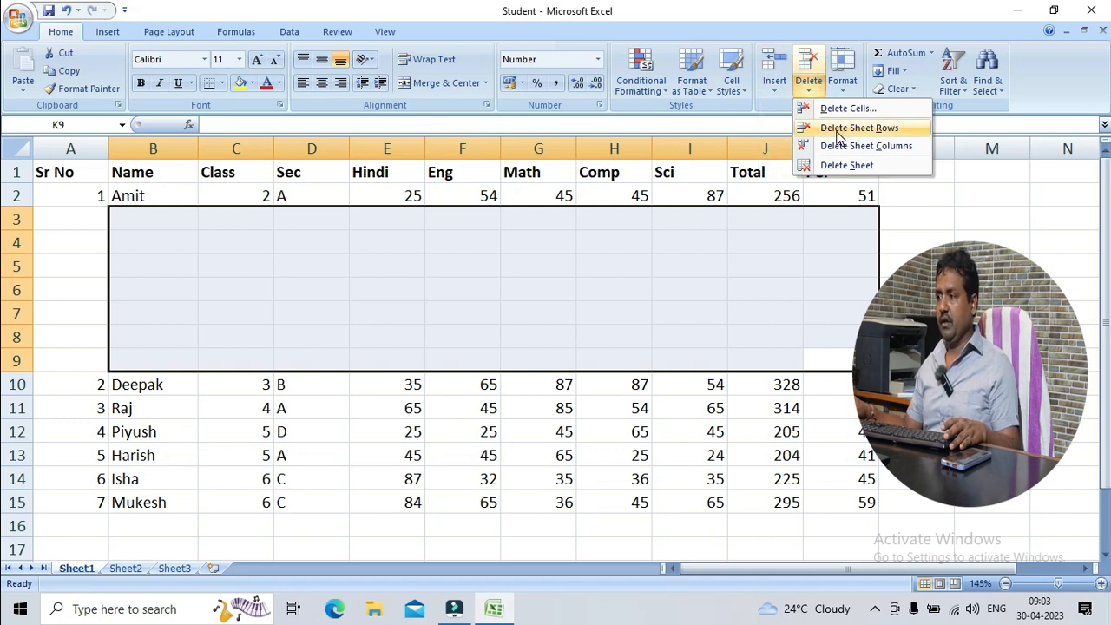
pyautogui.click(481, 414)
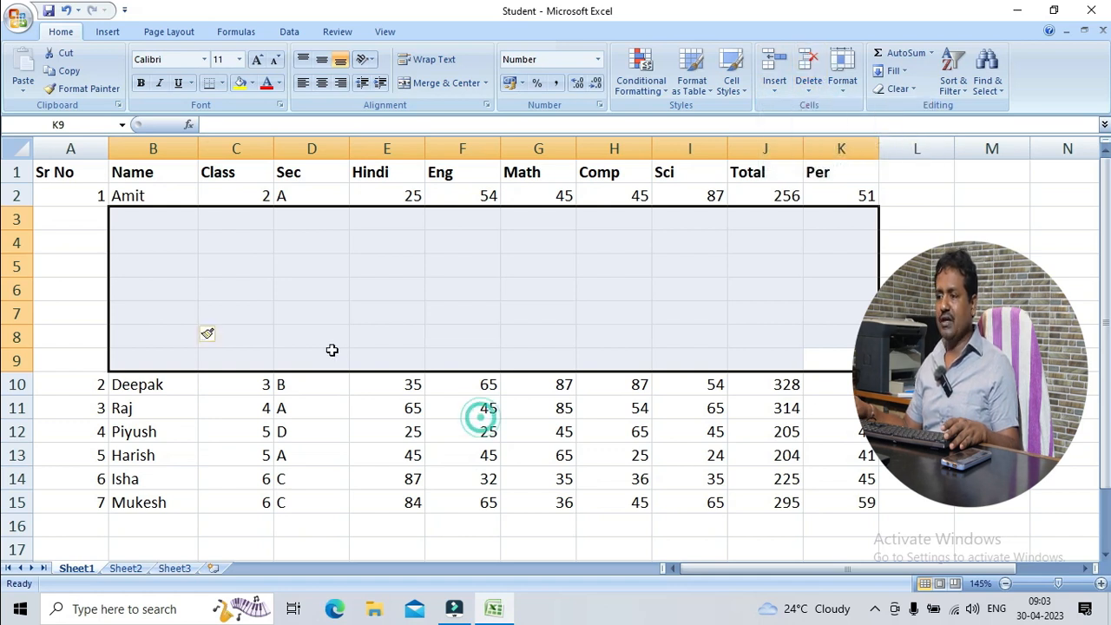
# Step: Delete the blank sheet rows 3 to 9 from the student marks table
pyautogui.click(328, 341)
pyautogui.moveTo(131, 364); pyautogui.dragTo(129, 225)
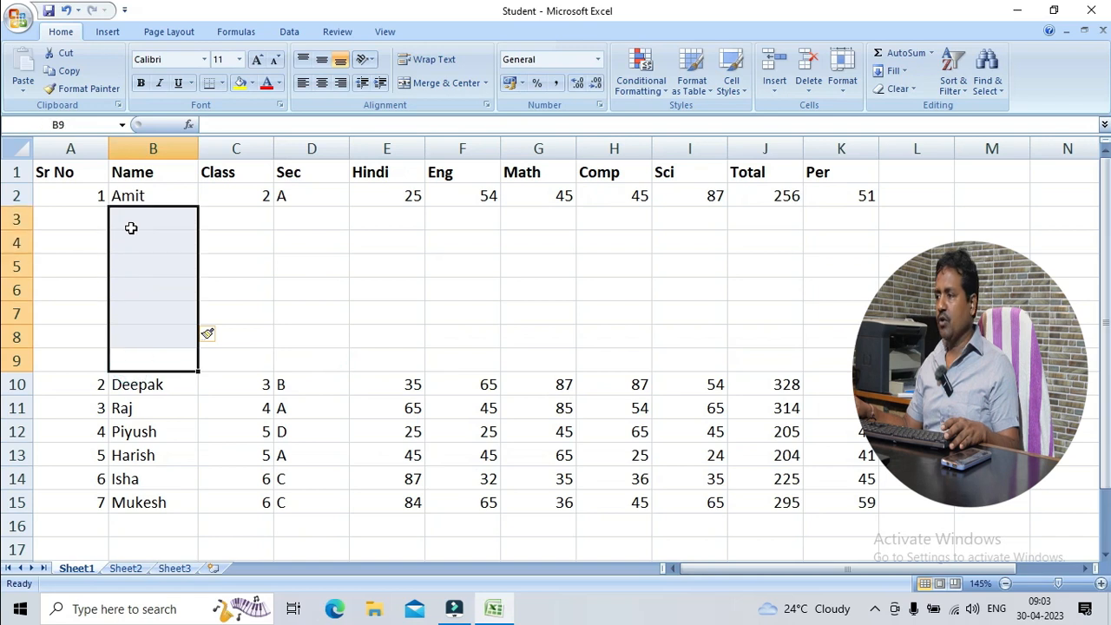
pyautogui.click(809, 88)
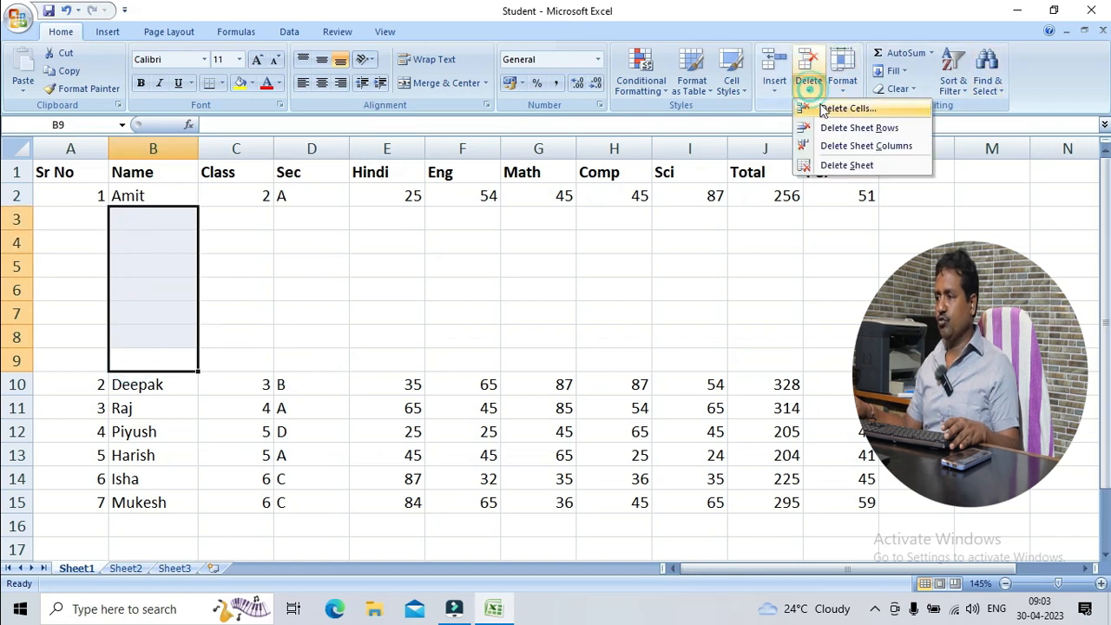
pyautogui.click(833, 128)
pyautogui.click(318, 334)
pyautogui.moveTo(151, 385); pyautogui.dragTo(141, 242)
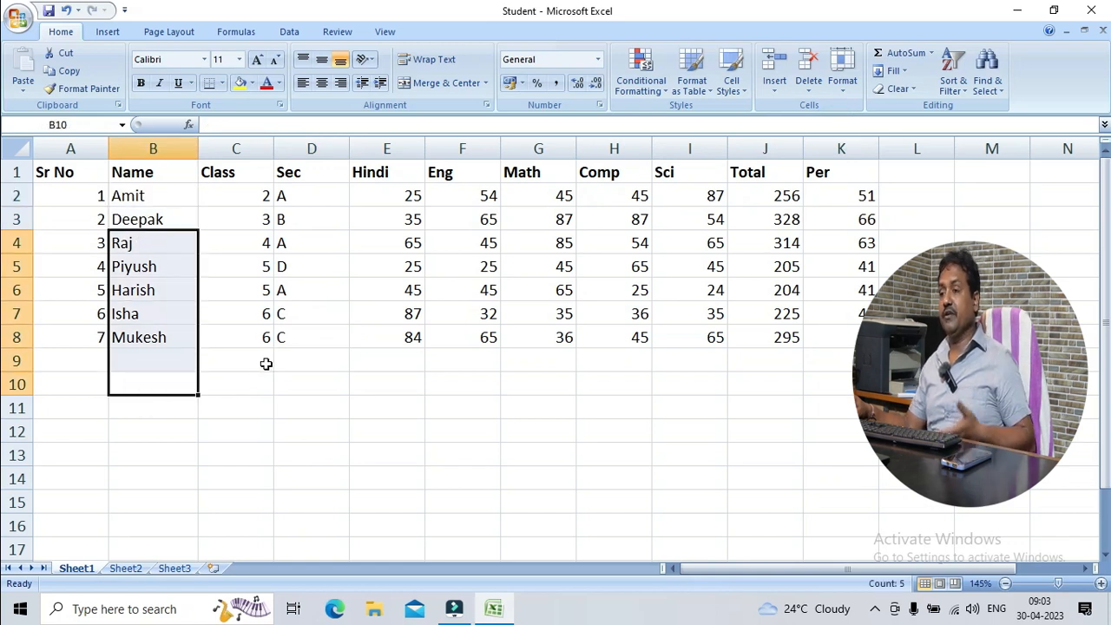
# Step: Review the options for deleting sheet columns and examine the section and subject column headings
pyautogui.click(324, 314)
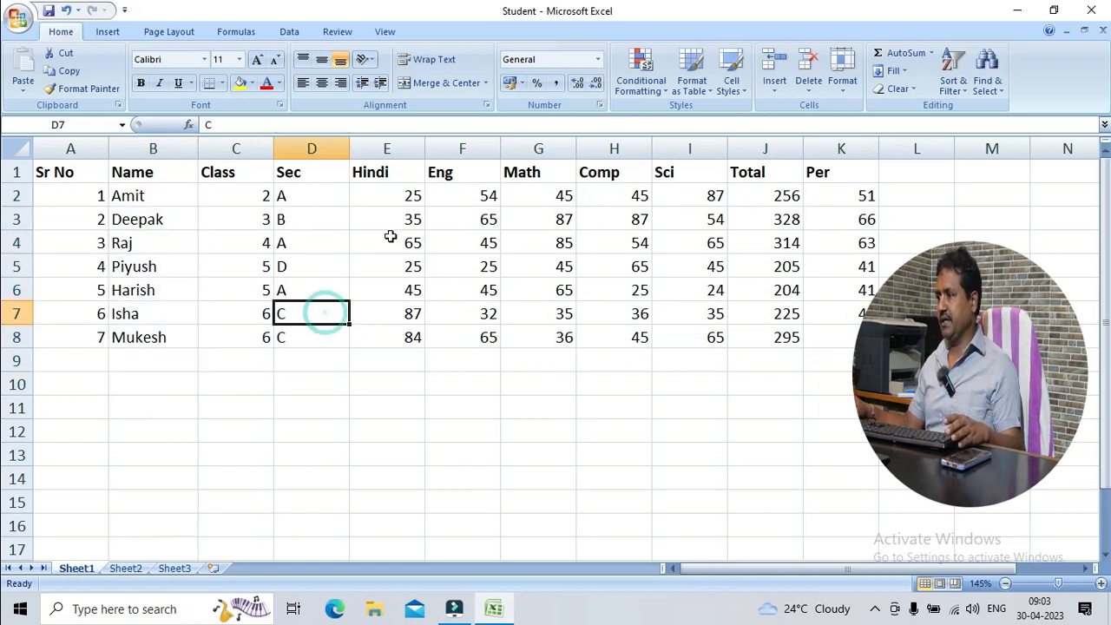
pyautogui.click(808, 78)
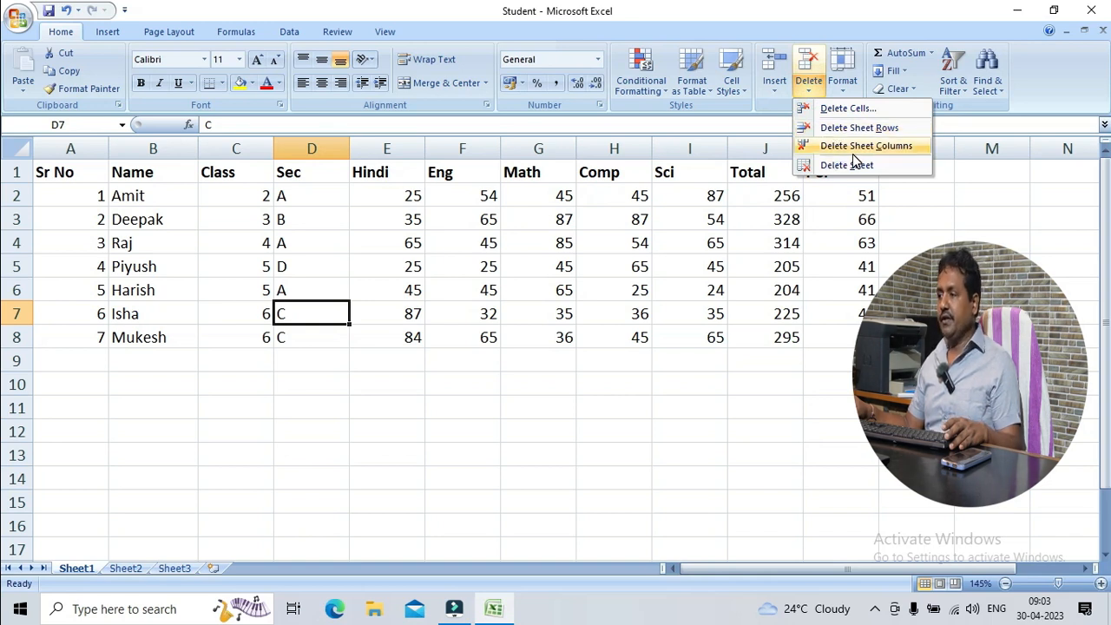
pyautogui.click(429, 293)
pyautogui.click(401, 219)
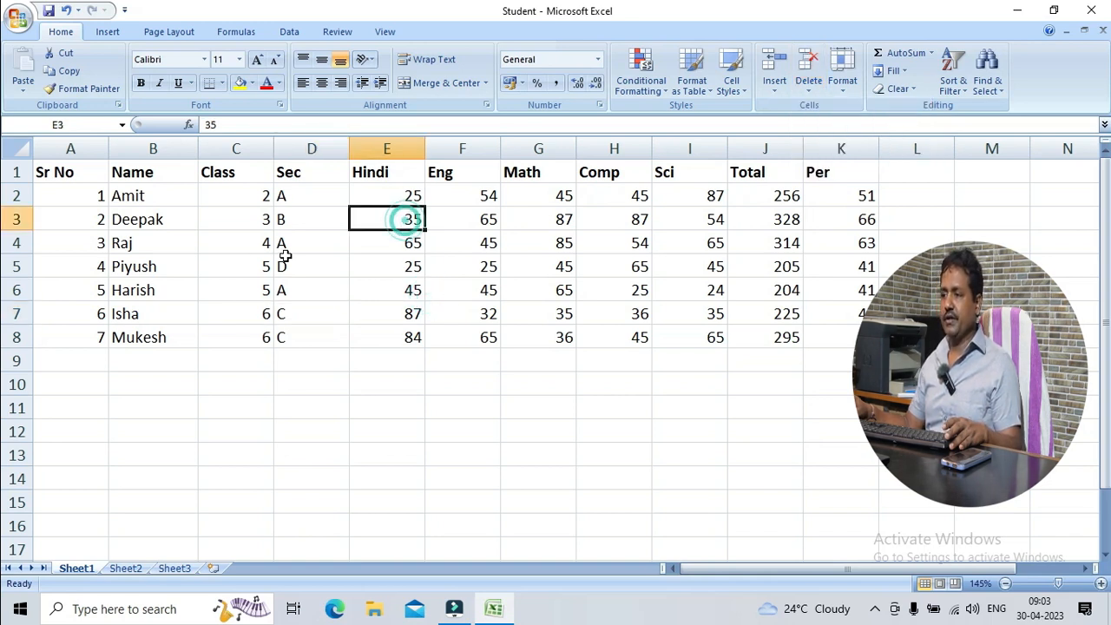
pyautogui.moveTo(295, 172); pyautogui.dragTo(542, 197)
pyautogui.click(614, 269)
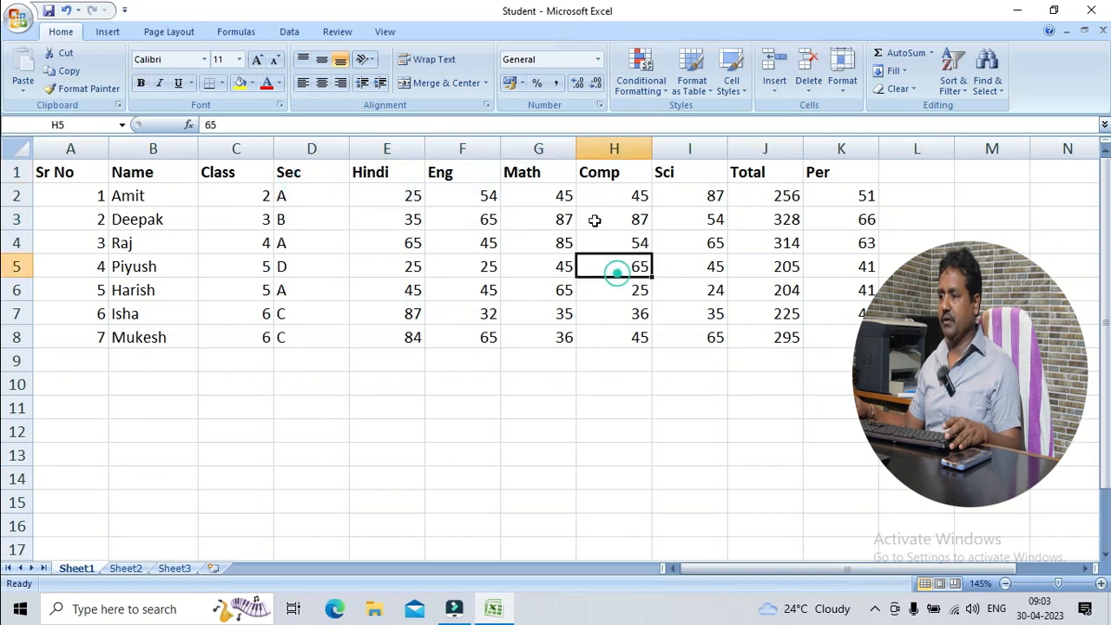
pyautogui.click(448, 174)
pyautogui.moveTo(372, 175); pyautogui.dragTo(486, 177)
pyautogui.click(439, 311)
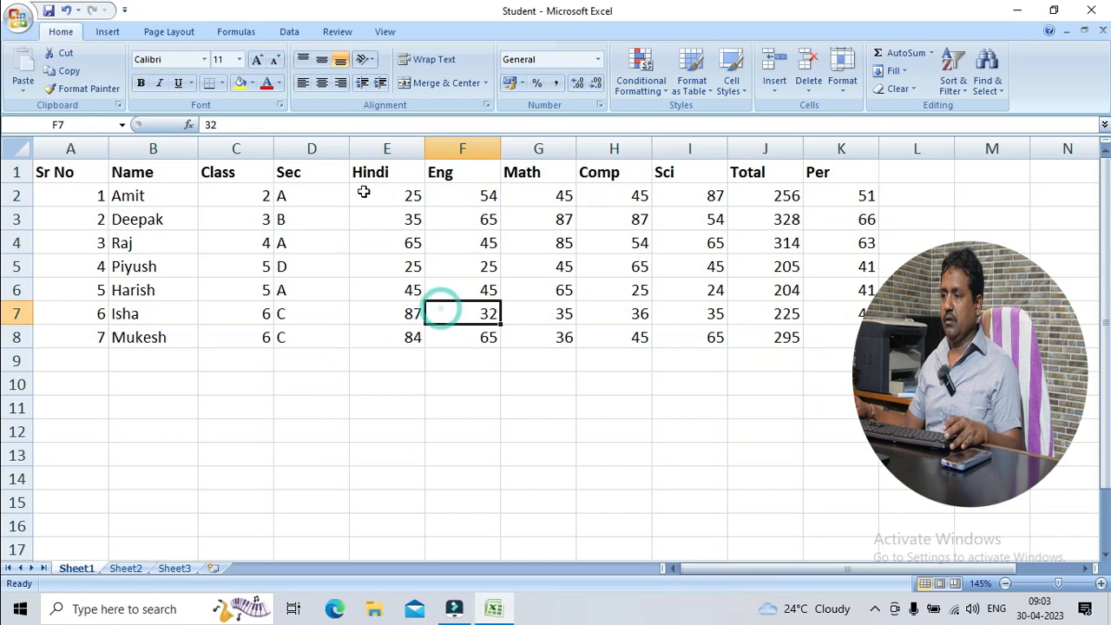
# Step: Delete the Sec column from the student marks table
pyautogui.click(292, 177)
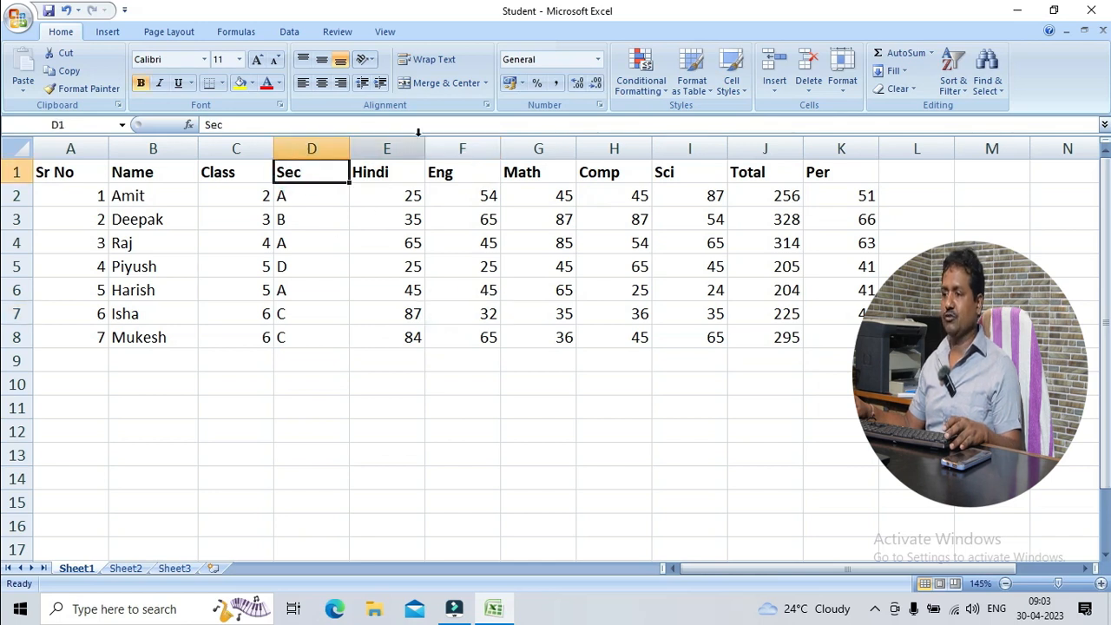
pyautogui.click(806, 91)
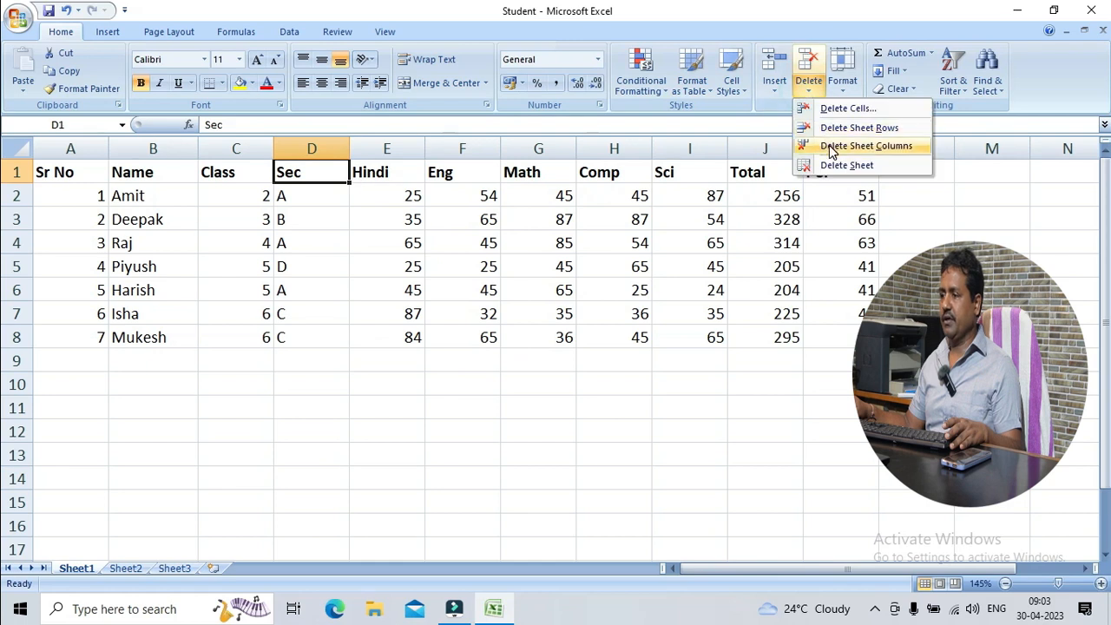
pyautogui.click(831, 147)
pyautogui.click(447, 267)
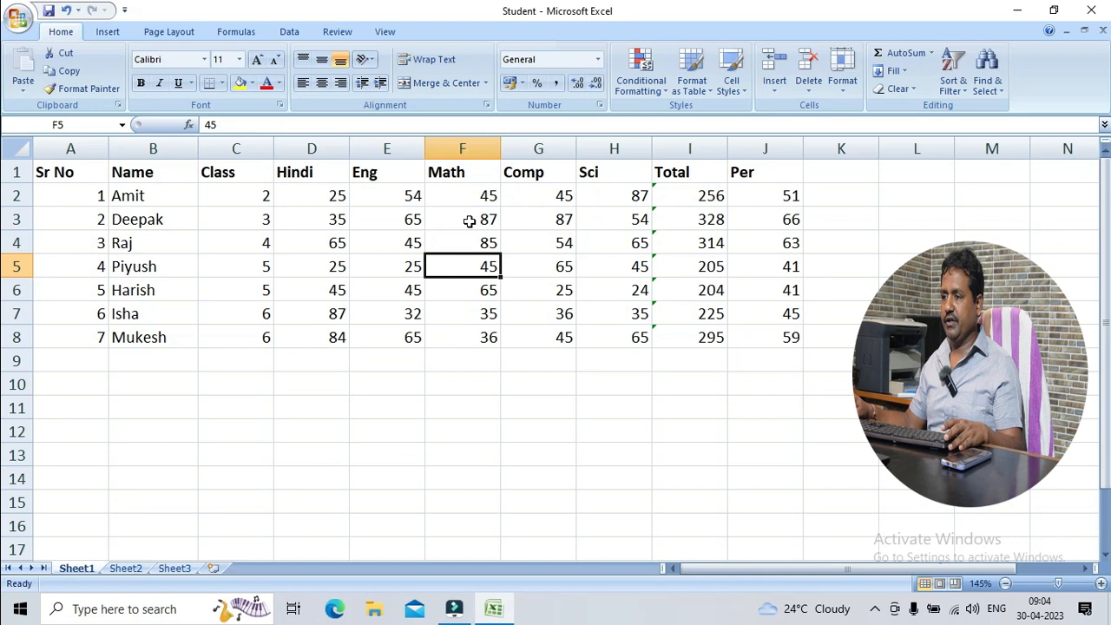
pyautogui.moveTo(313, 198); pyautogui.dragTo(325, 285)
pyautogui.click(407, 244)
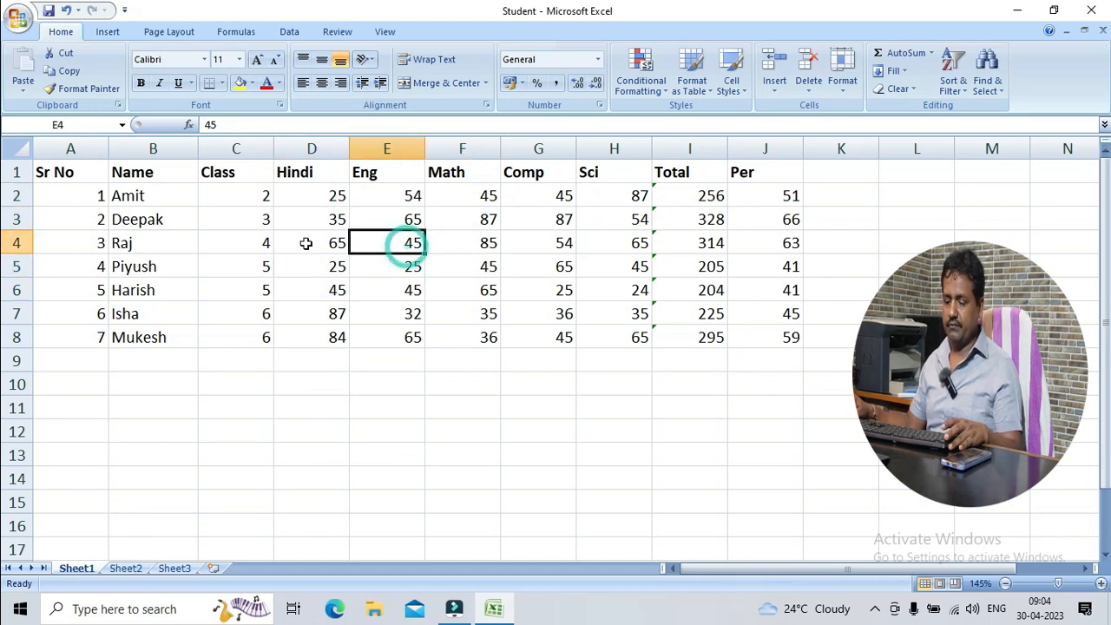
# Step: Undo the deletion of the Sec column
pyautogui.hotkey('ctrl', 'z')
pyautogui.click(328, 201)
pyautogui.click(364, 215)
# Step: Insert three blank sheet columns before the Class column, using C1:E1 as the selection
pyautogui.moveTo(249, 178); pyautogui.dragTo(384, 191)
pyautogui.click(393, 193)
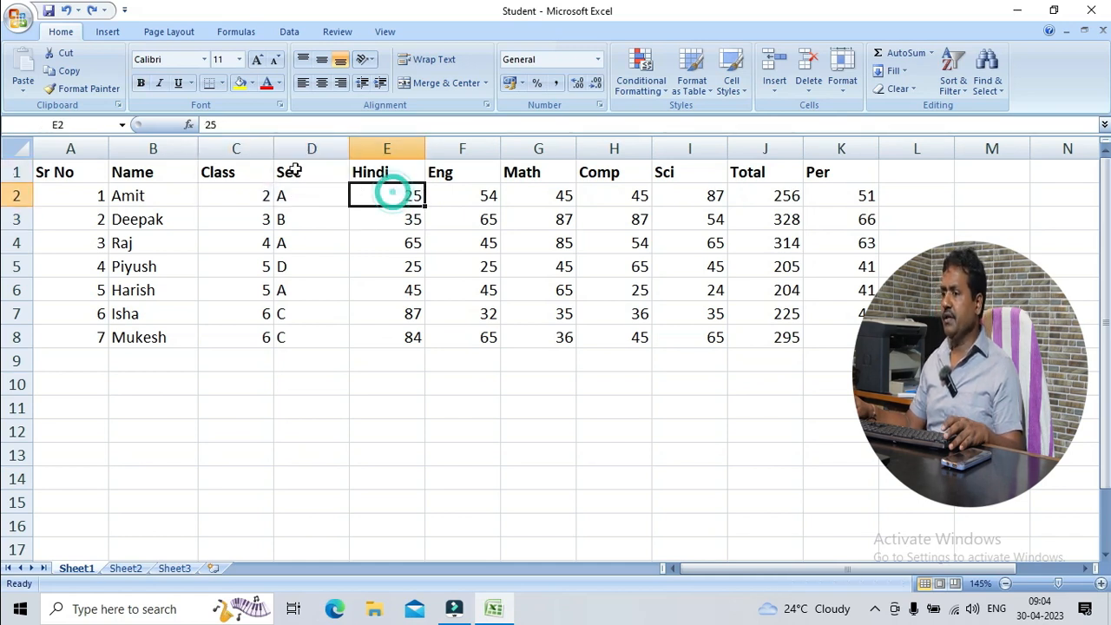
pyautogui.moveTo(243, 166); pyautogui.dragTo(392, 186)
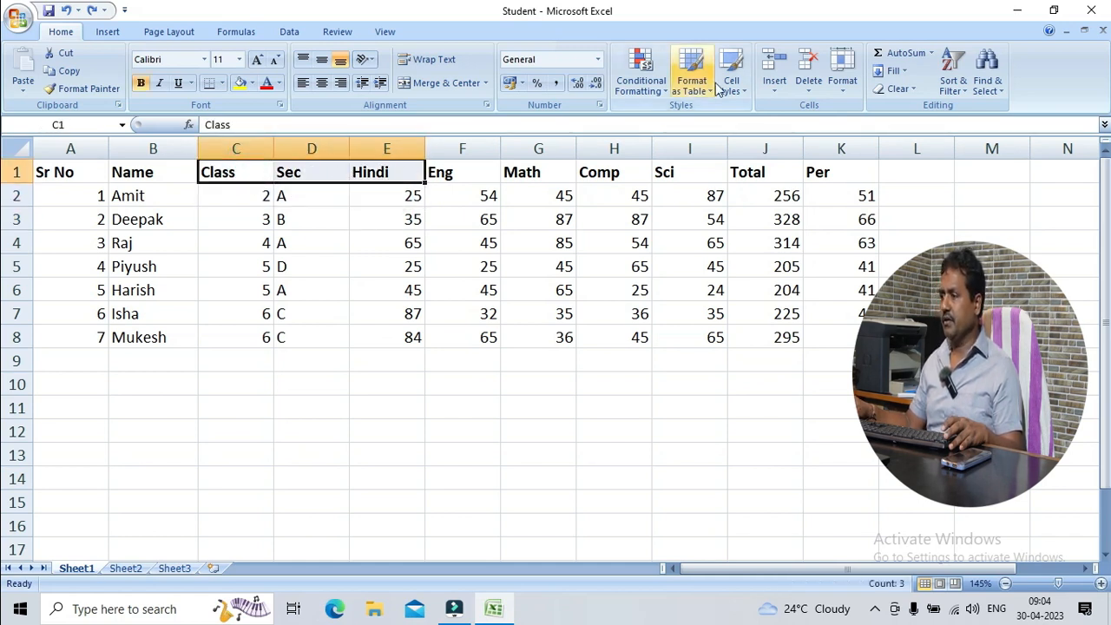
pyautogui.click(784, 95)
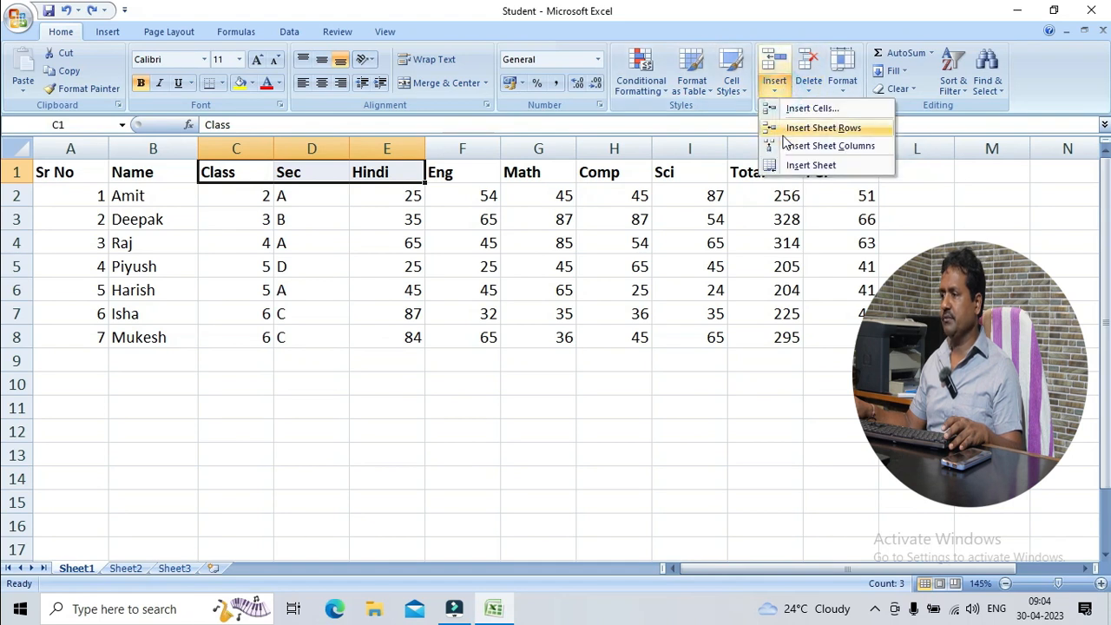
pyautogui.click(829, 146)
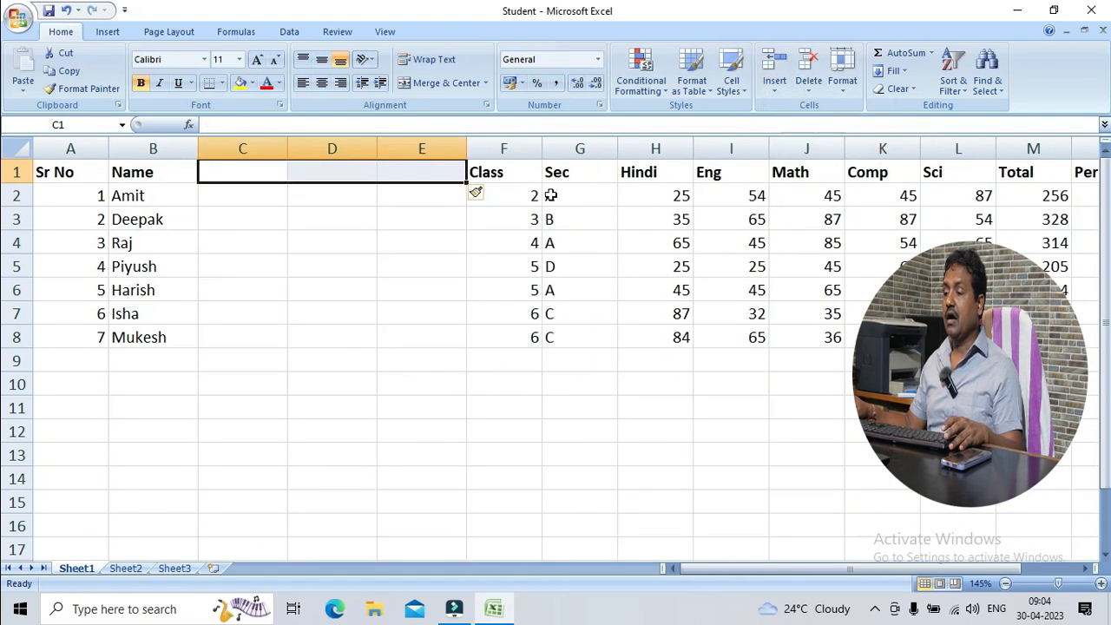
# Step: Delete the three blank sheet columns C to E between the Name and Class columns
pyautogui.click(496, 213)
pyautogui.moveTo(247, 183)
pyautogui.mouseDown()
pyautogui.moveTo(397, 185)
pyautogui.moveTo(249, 173)
pyautogui.mouseUp()
pyautogui.click(397, 184)
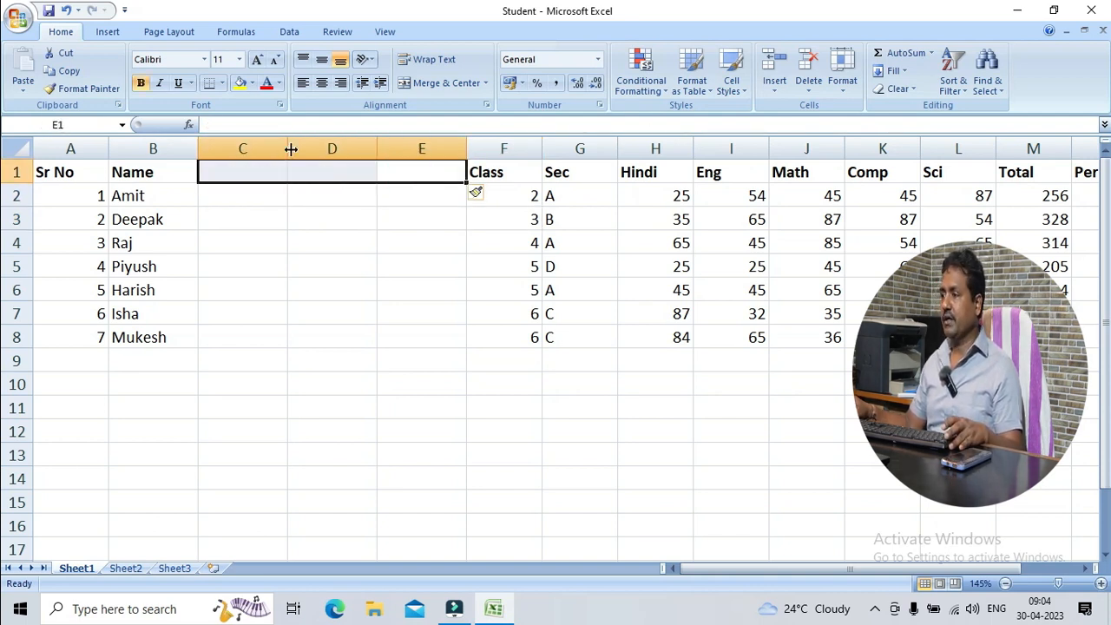
pyautogui.click(808, 84)
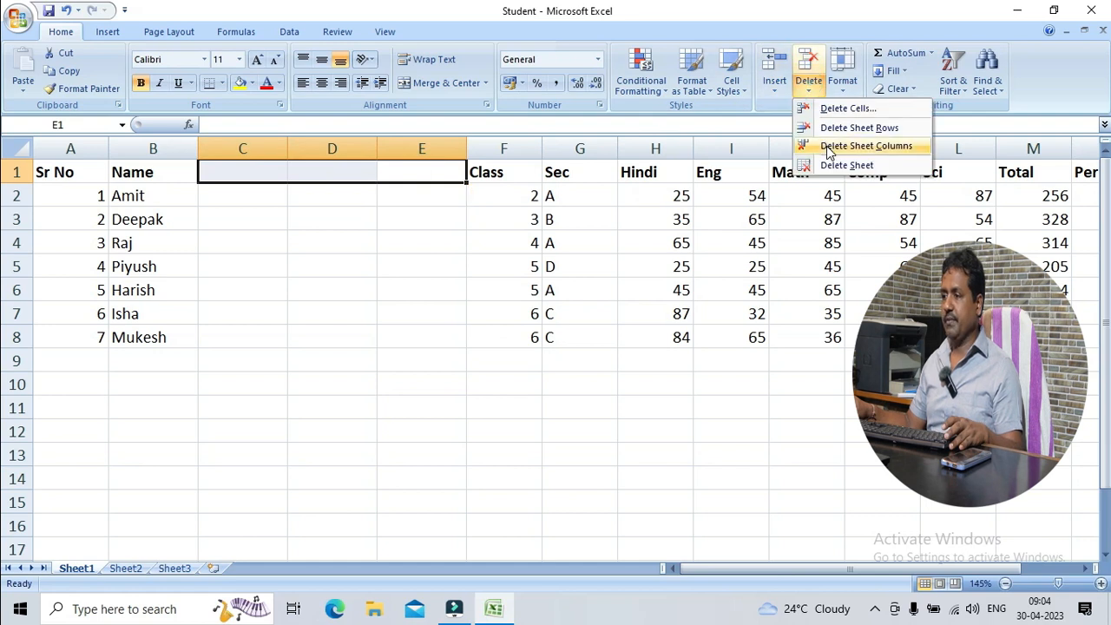
pyautogui.click(825, 146)
pyautogui.click(415, 224)
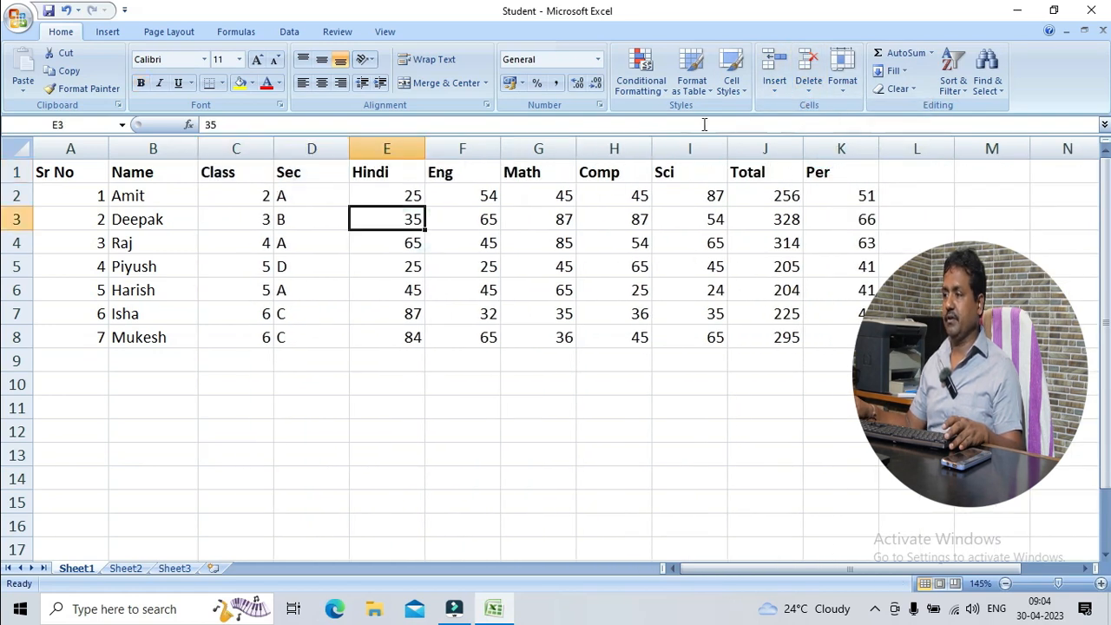
# Step: Review the deletion options for rows and columns and select the first student's subject marks in E2:I2
pyautogui.click(807, 86)
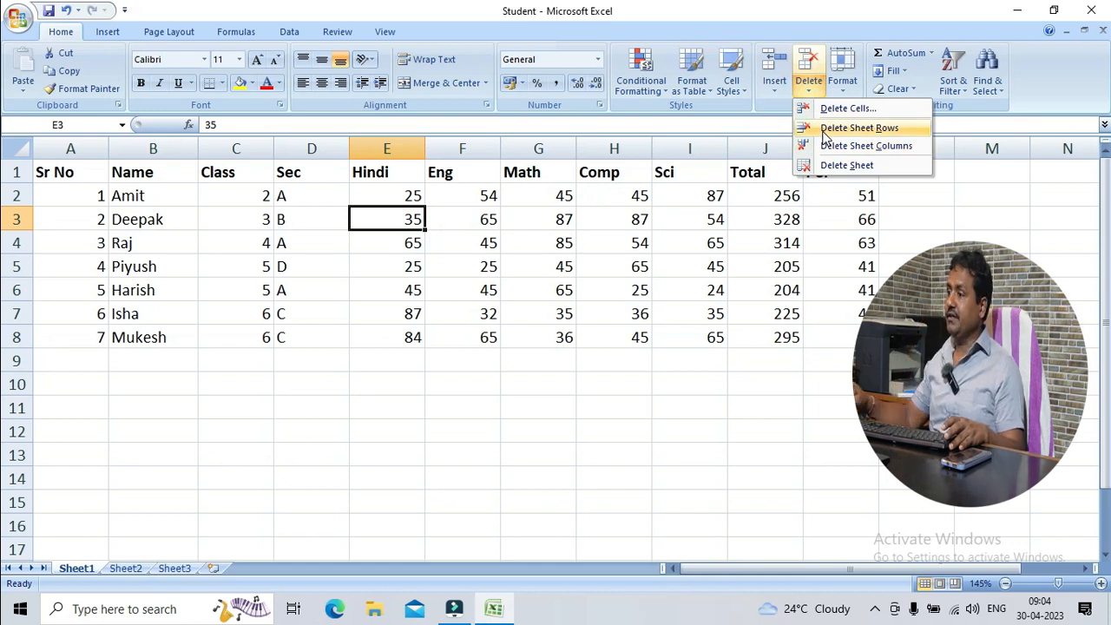
pyautogui.click(407, 275)
pyautogui.click(292, 198)
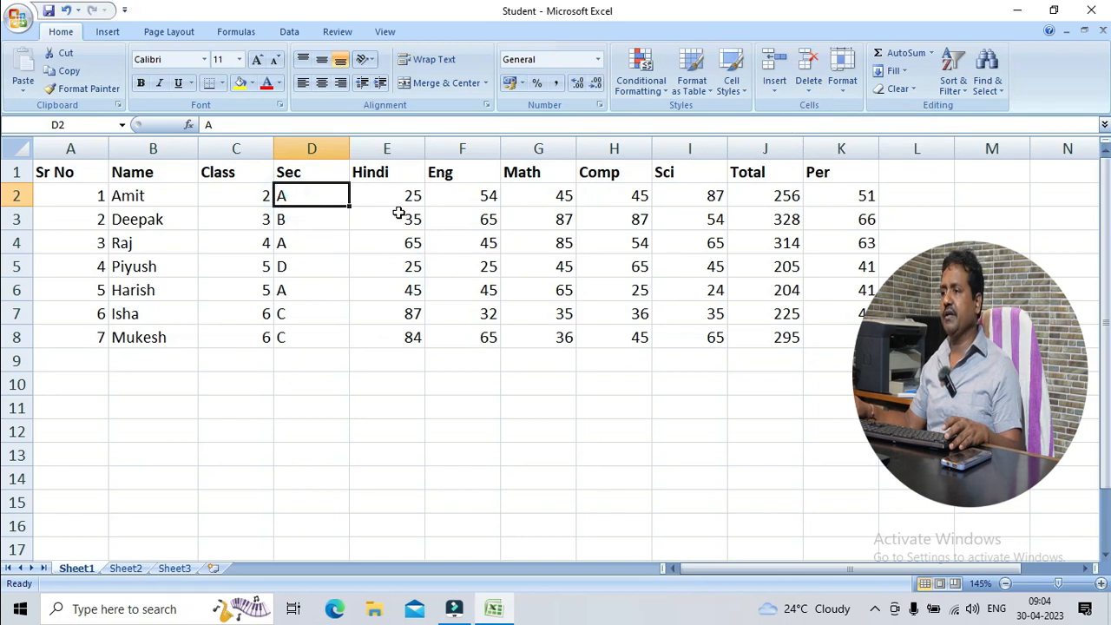
pyautogui.moveTo(393, 200); pyautogui.dragTo(699, 200)
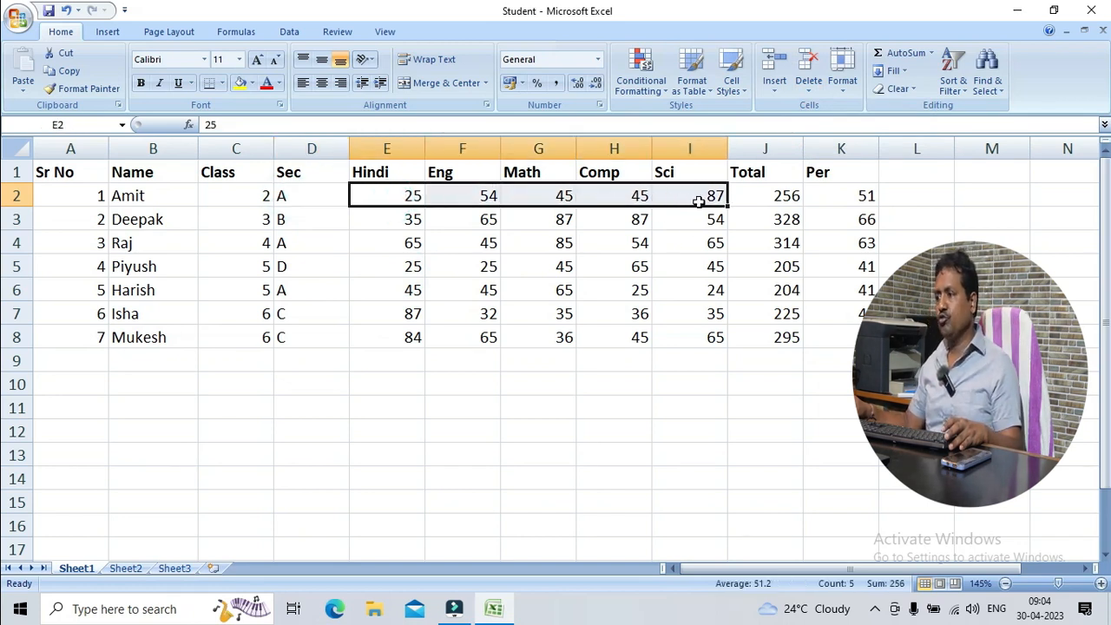
# Step: Examine the students' subject marks in rows 2 and 3, the Total and Per columns, and the percentage formula in K2
pyautogui.click(763, 194)
pyautogui.moveTo(372, 202); pyautogui.dragTo(712, 199)
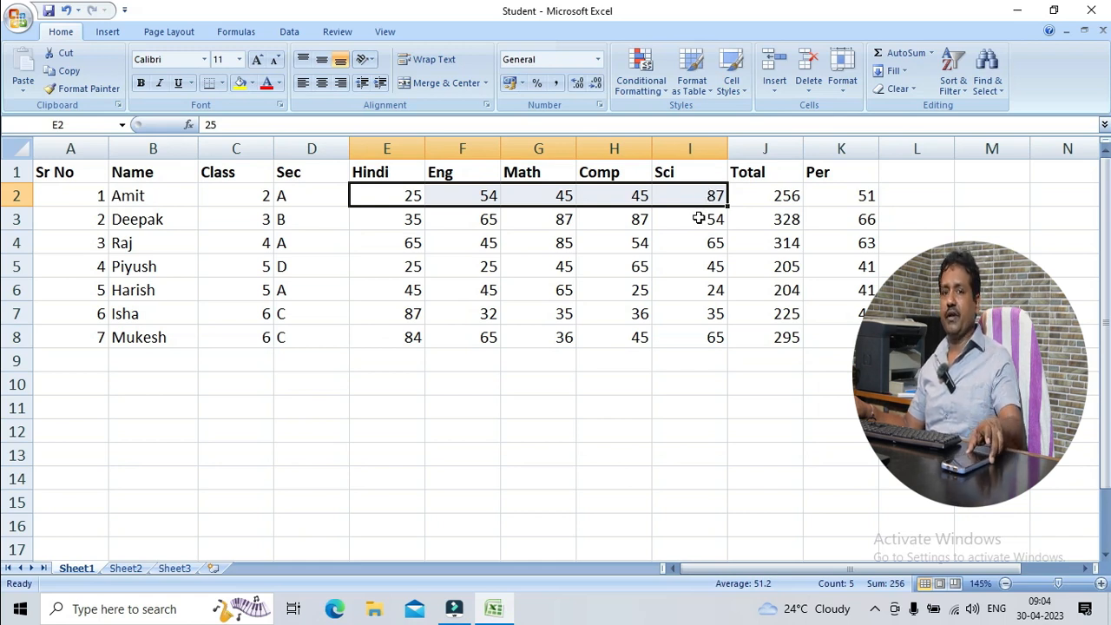
pyautogui.click(627, 234)
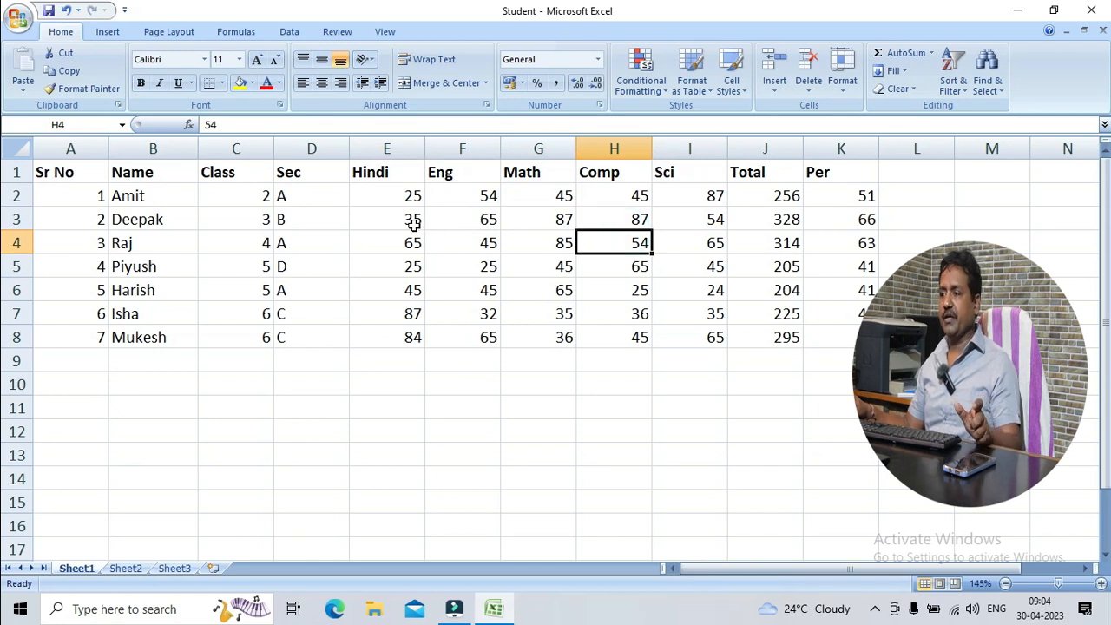
pyautogui.click(488, 220)
pyautogui.moveTo(383, 217); pyautogui.dragTo(738, 236)
pyautogui.click(697, 228)
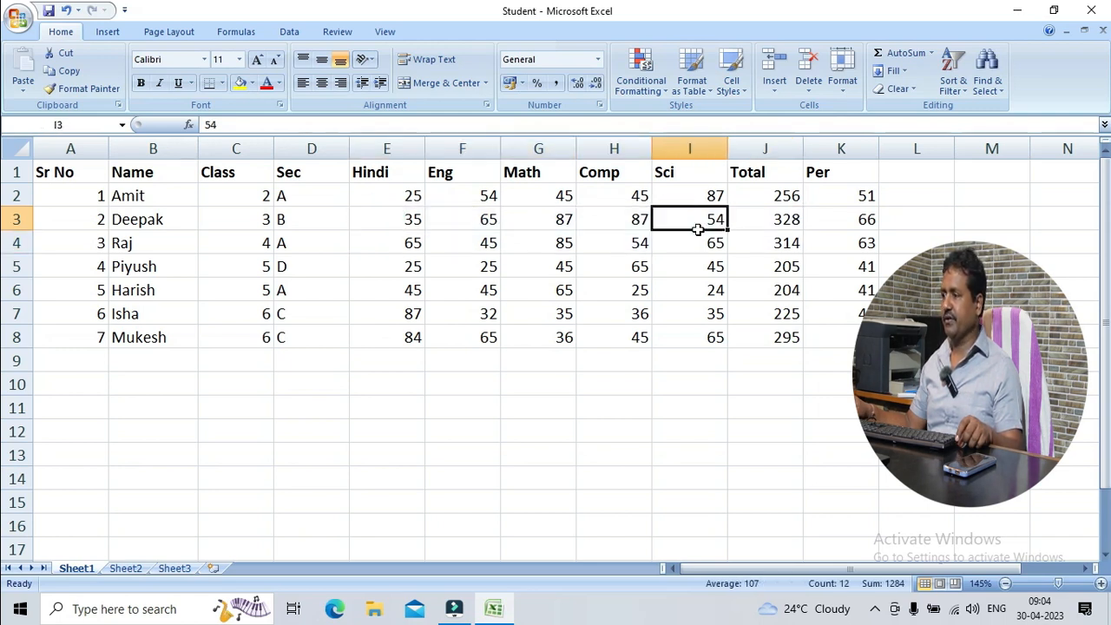
pyautogui.moveTo(748, 172); pyautogui.dragTo(781, 338)
pyautogui.moveTo(854, 174); pyautogui.dragTo(855, 333)
pyautogui.click(854, 329)
pyautogui.click(883, 209)
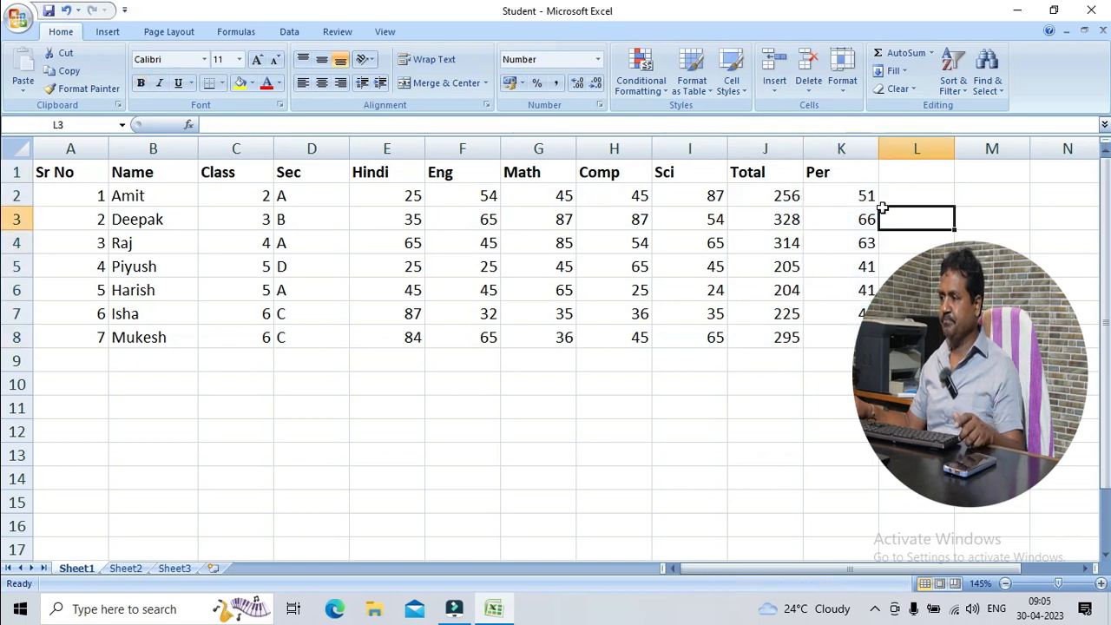
pyautogui.click(857, 195)
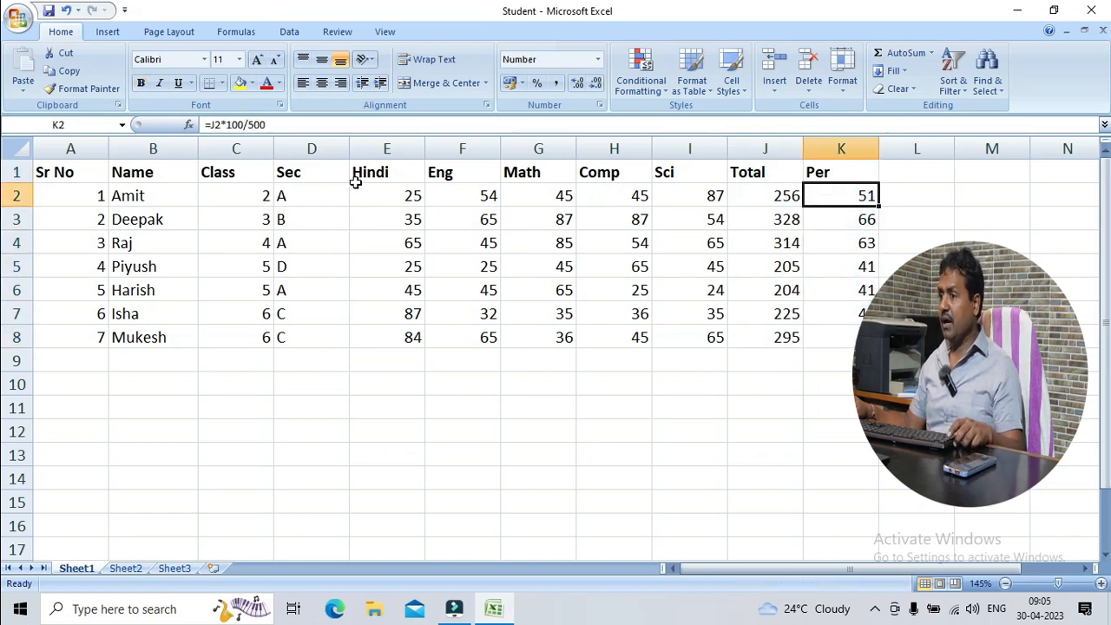
# Step: Try inserting a blank sheet column before the Sec column, check the first student's Total formula, and undo the insertion
pyautogui.click(330, 179)
pyautogui.click(772, 90)
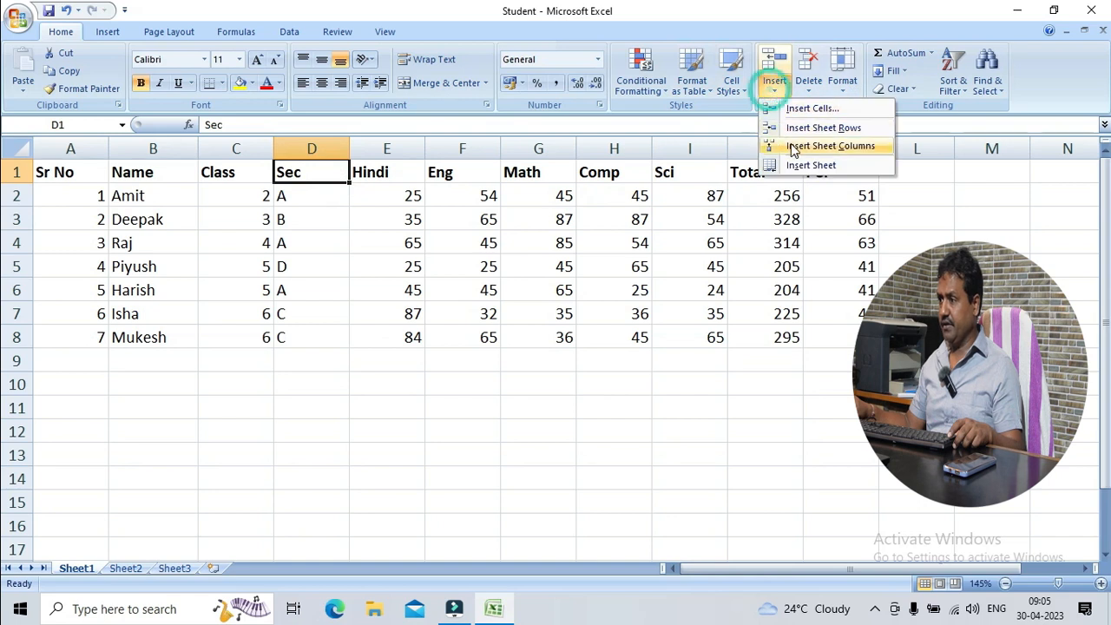
pyautogui.click(792, 148)
pyautogui.click(556, 221)
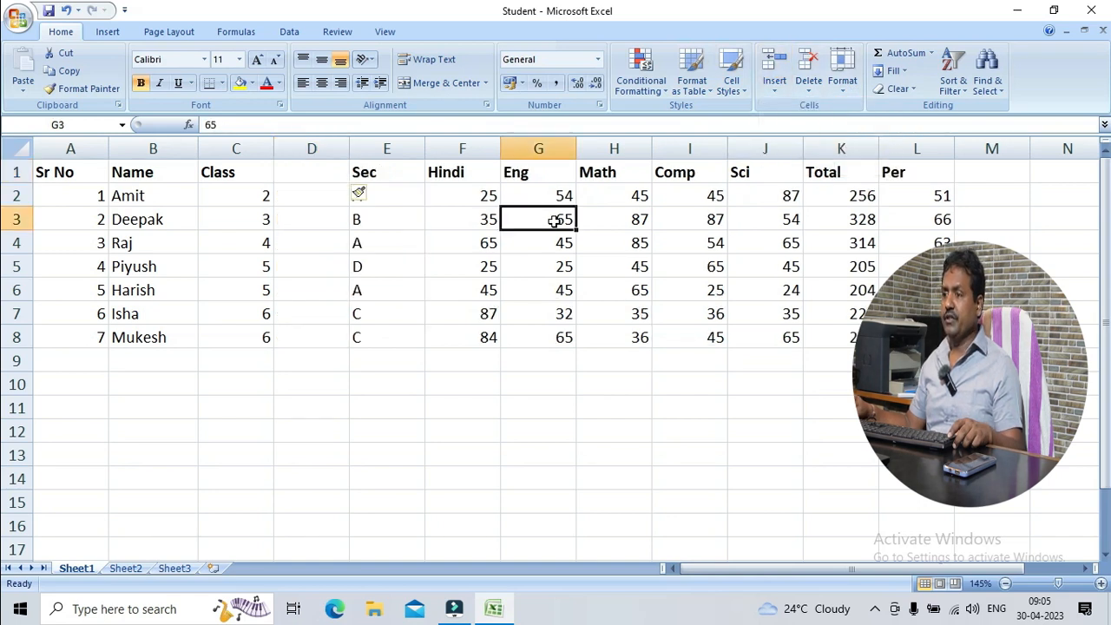
pyautogui.moveTo(309, 332); pyautogui.dragTo(304, 165)
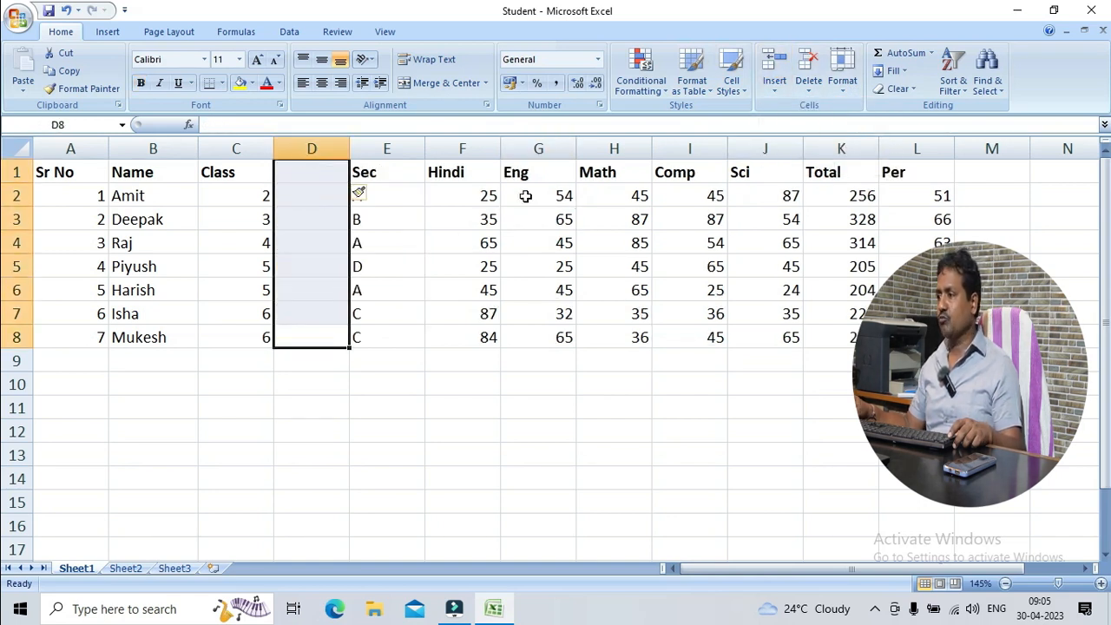
pyautogui.click(875, 196)
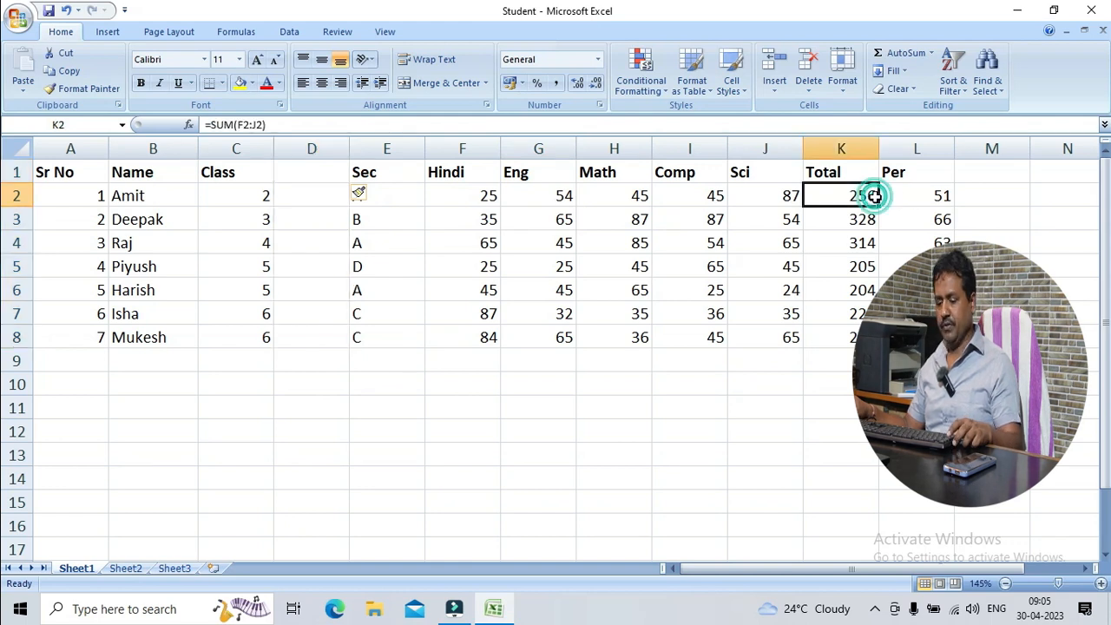
pyautogui.hotkey('ctrl', 'z')
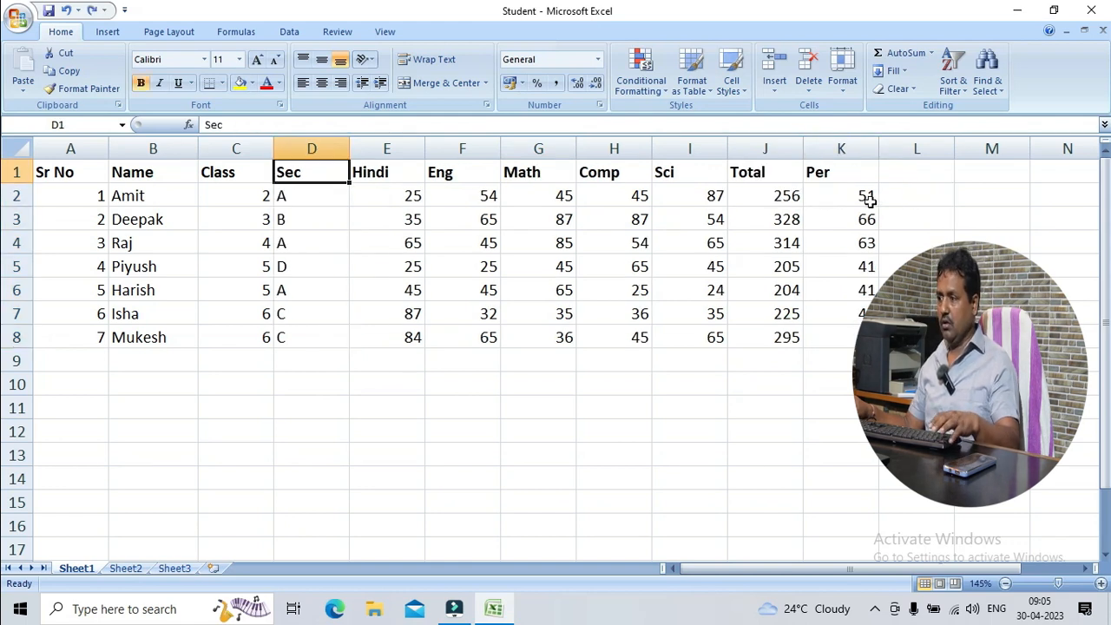
# Step: Inspect the cell range used by the first student's Total formula in J2, leaving the formula unedited
pyautogui.click(767, 196)
pyautogui.doubleClick(767, 196)
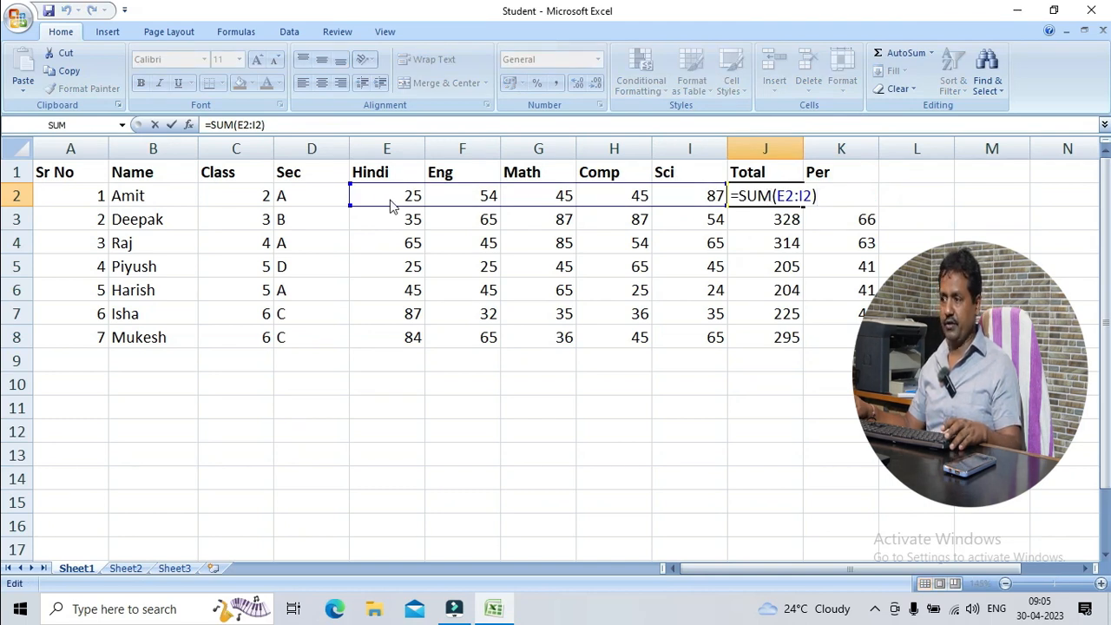
pyautogui.press('Escape')
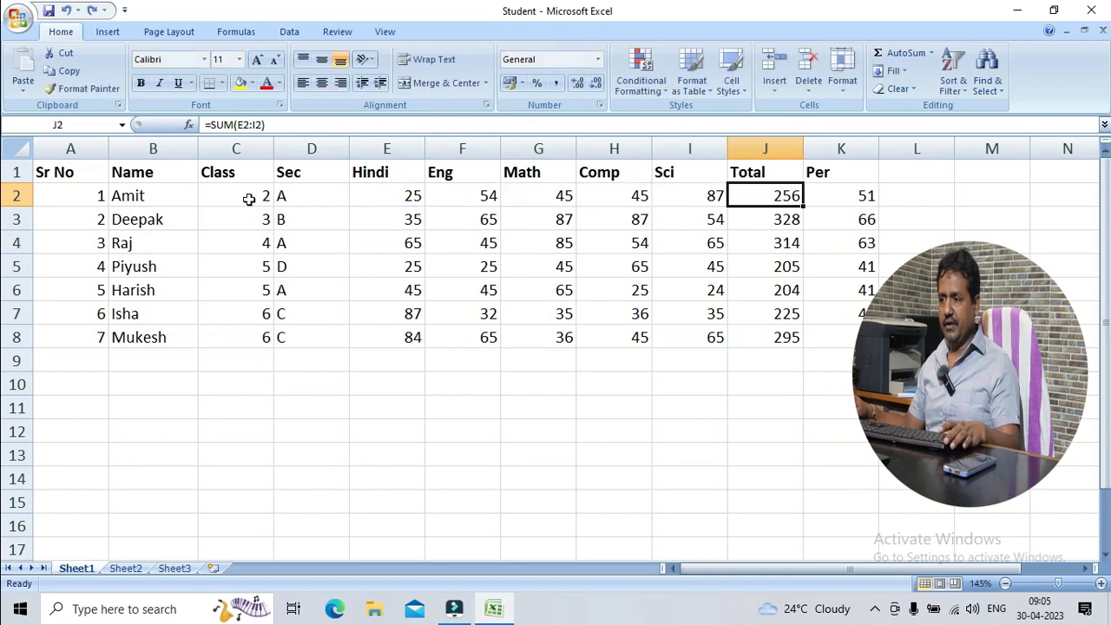
# Step: Insert one blank sheet column before the Class column
pyautogui.click(247, 198)
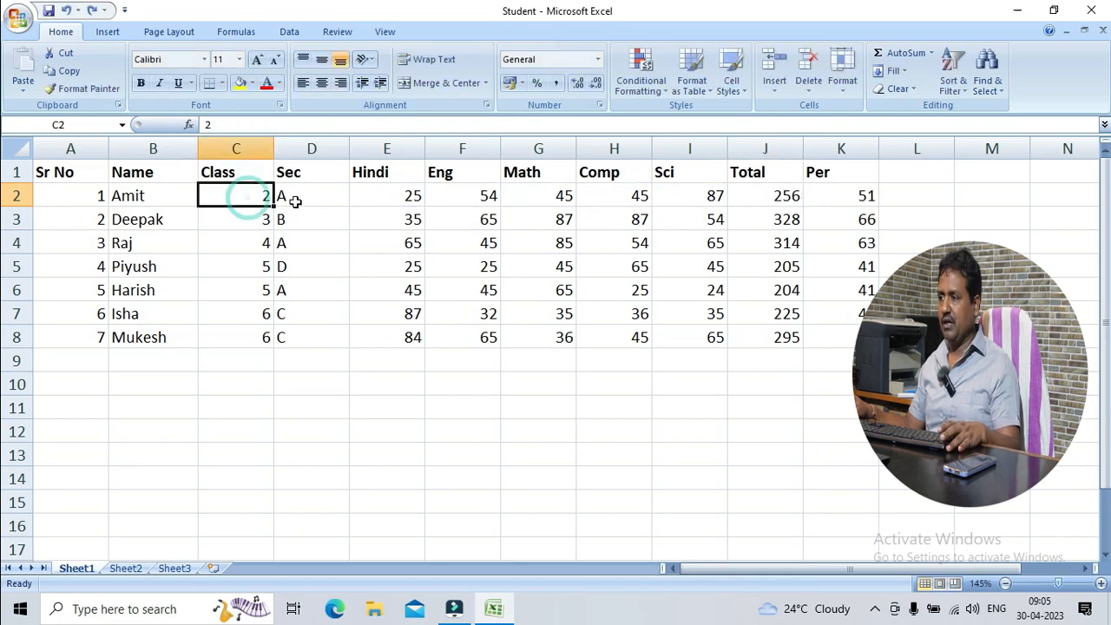
pyautogui.click(775, 92)
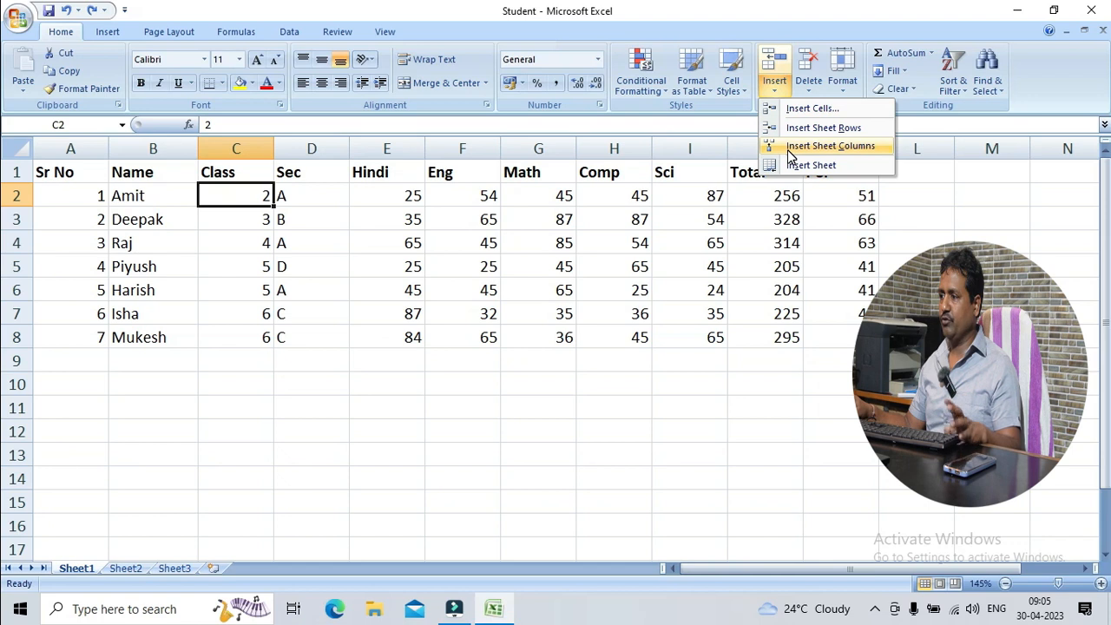
pyautogui.click(792, 149)
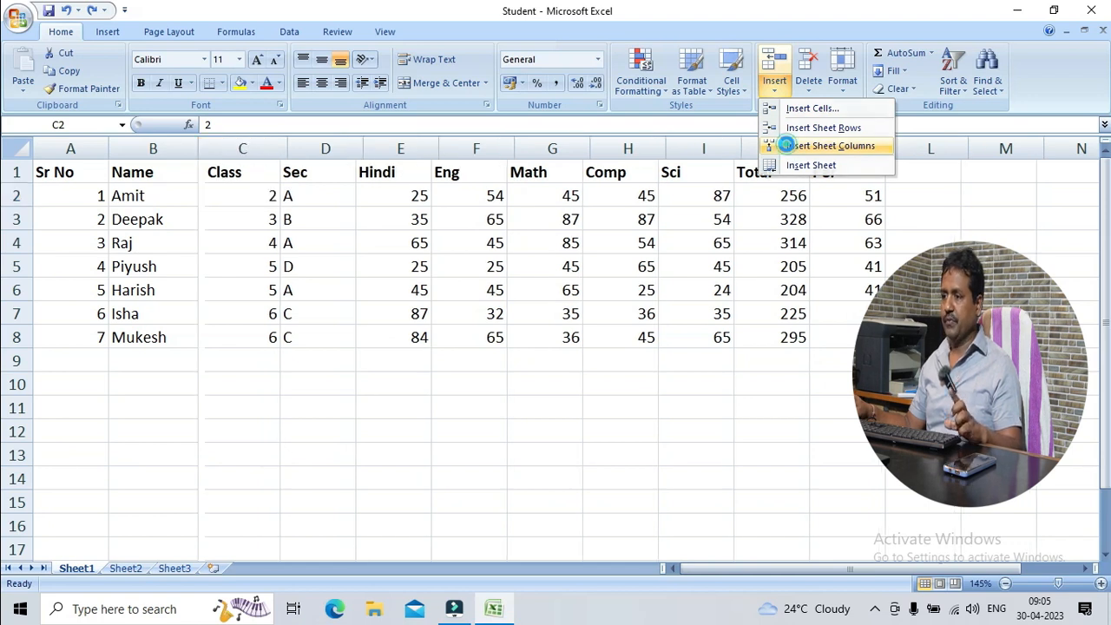
# Step: Check which mark cells the first student's Total formula in K2 refers to, leaving the formula unedited
pyautogui.moveTo(491, 199); pyautogui.dragTo(639, 193)
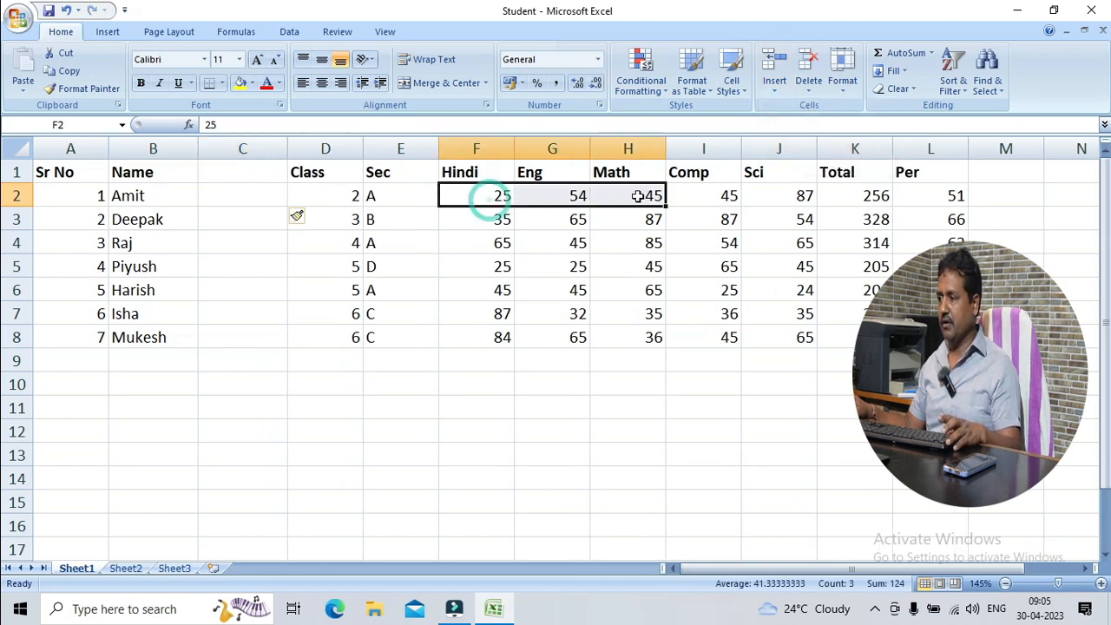
pyautogui.click(873, 195)
pyautogui.doubleClick(873, 195)
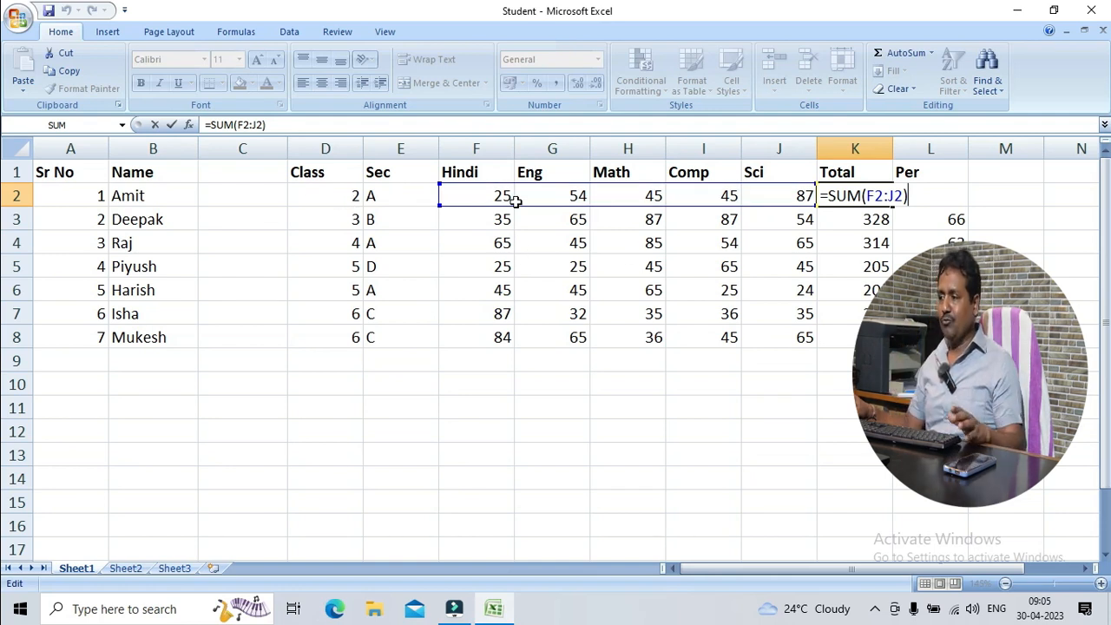
pyautogui.click(869, 206)
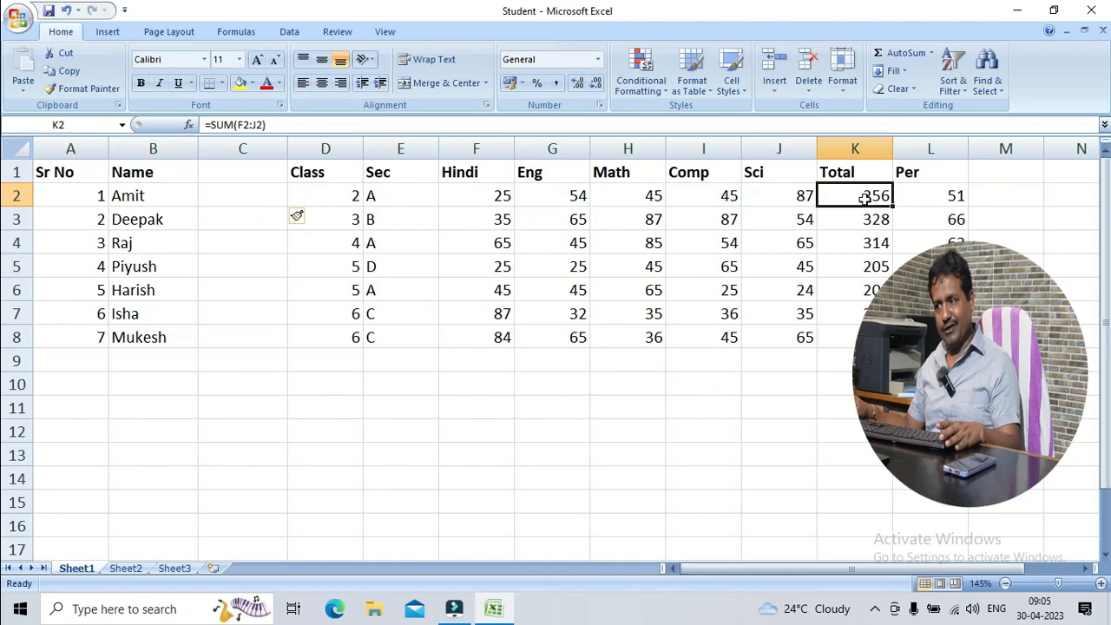
# Step: Delete the blank sheet column C between the Name and Class columns
pyautogui.moveTo(239, 185); pyautogui.dragTo(231, 342)
pyautogui.click(243, 308)
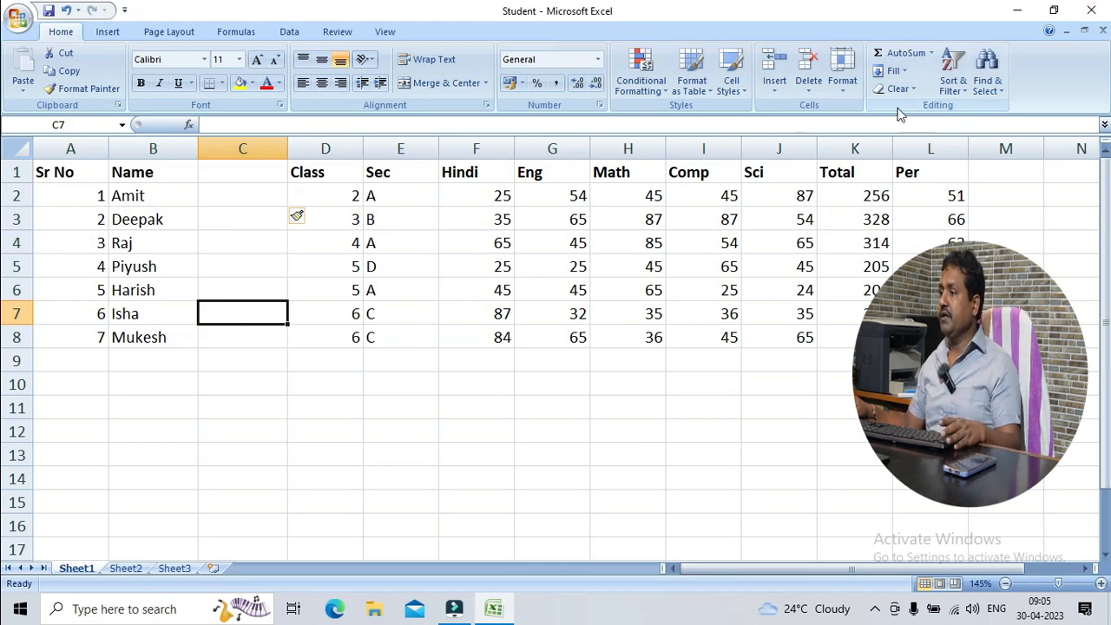
pyautogui.click(808, 82)
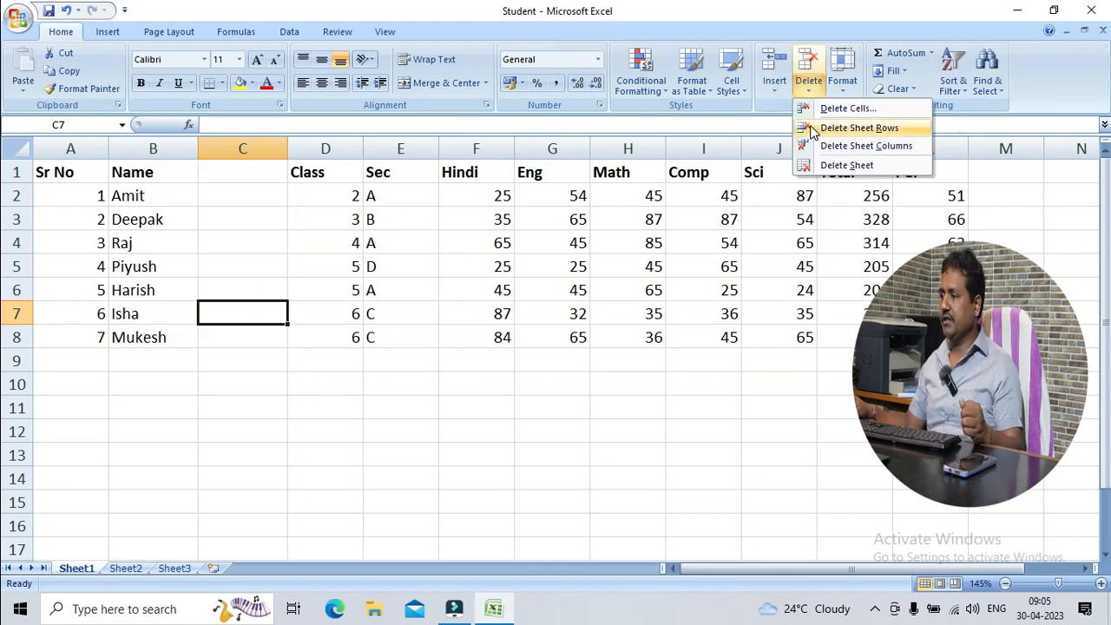
pyautogui.click(825, 147)
pyautogui.click(470, 328)
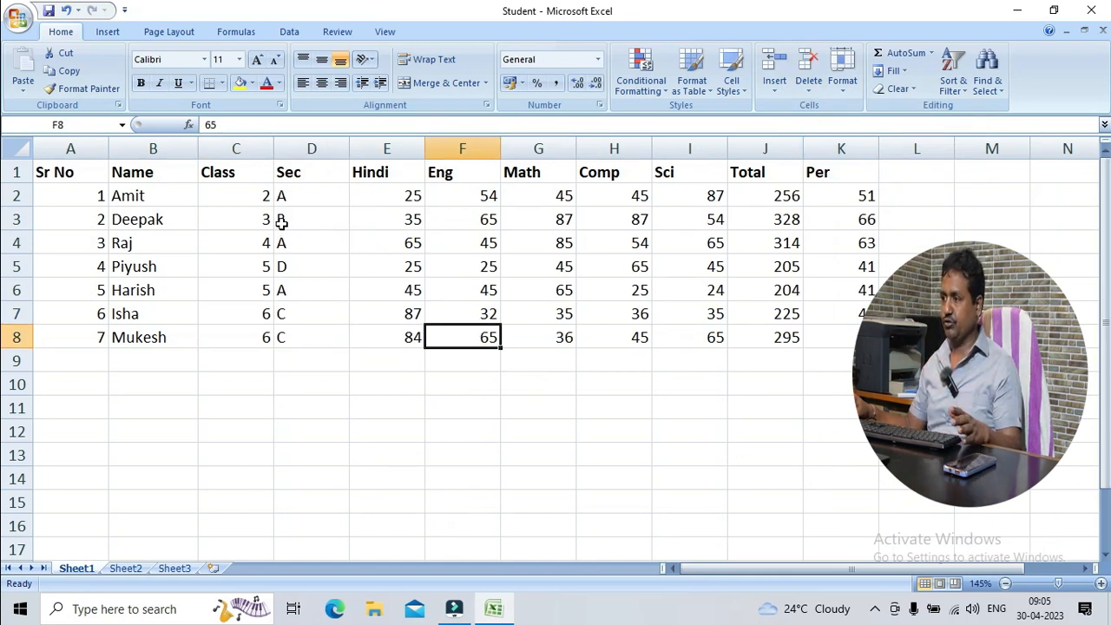
pyautogui.click(247, 237)
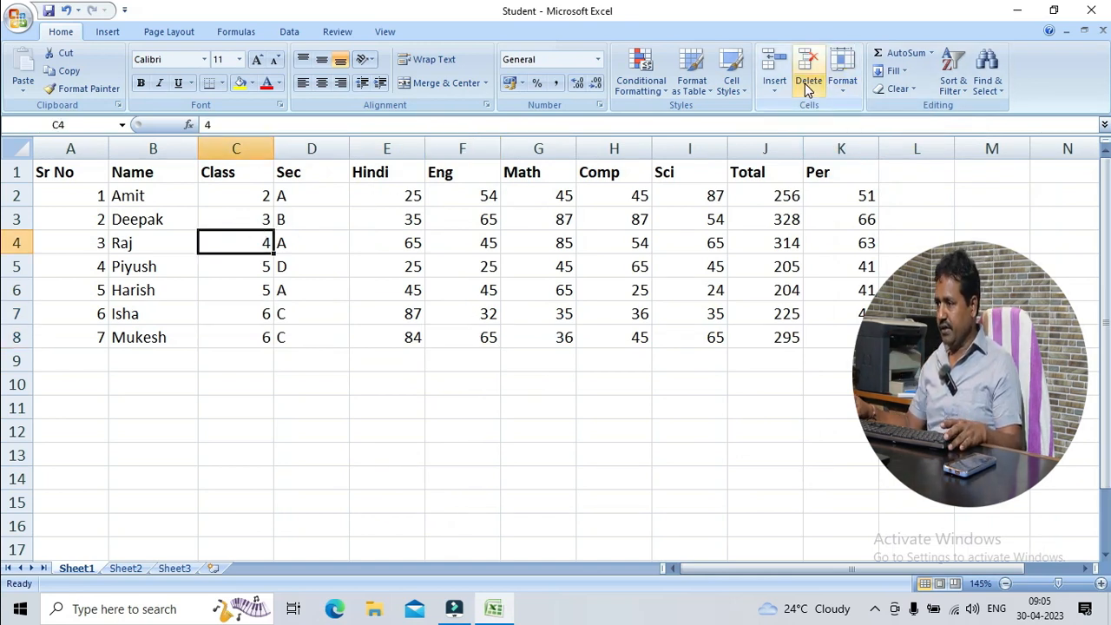
pyautogui.click(699, 314)
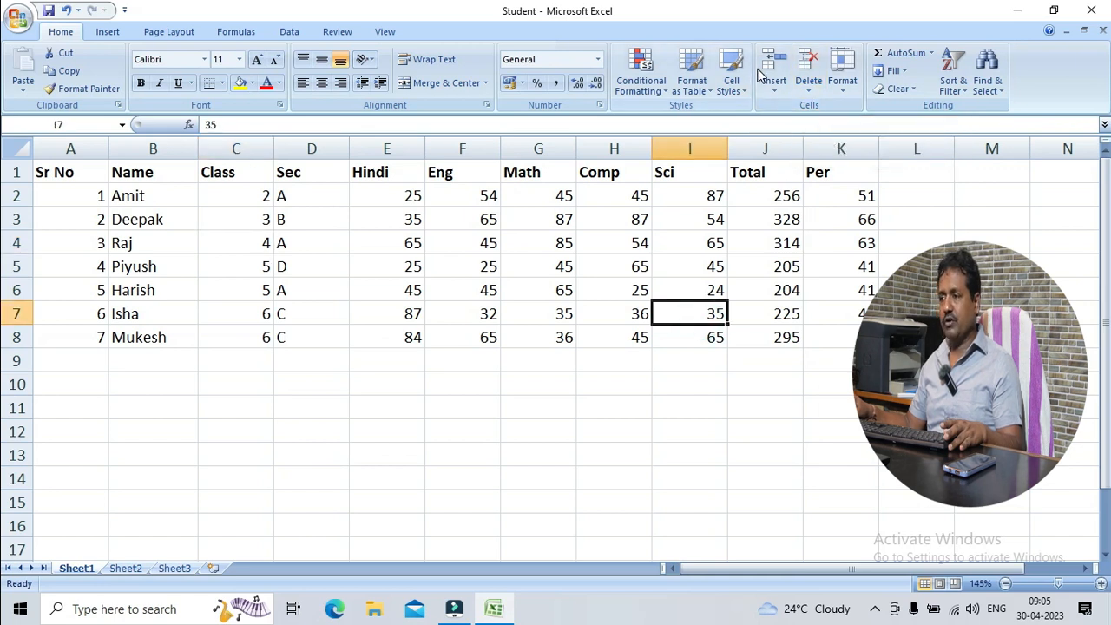
pyautogui.click(427, 289)
pyautogui.click(225, 264)
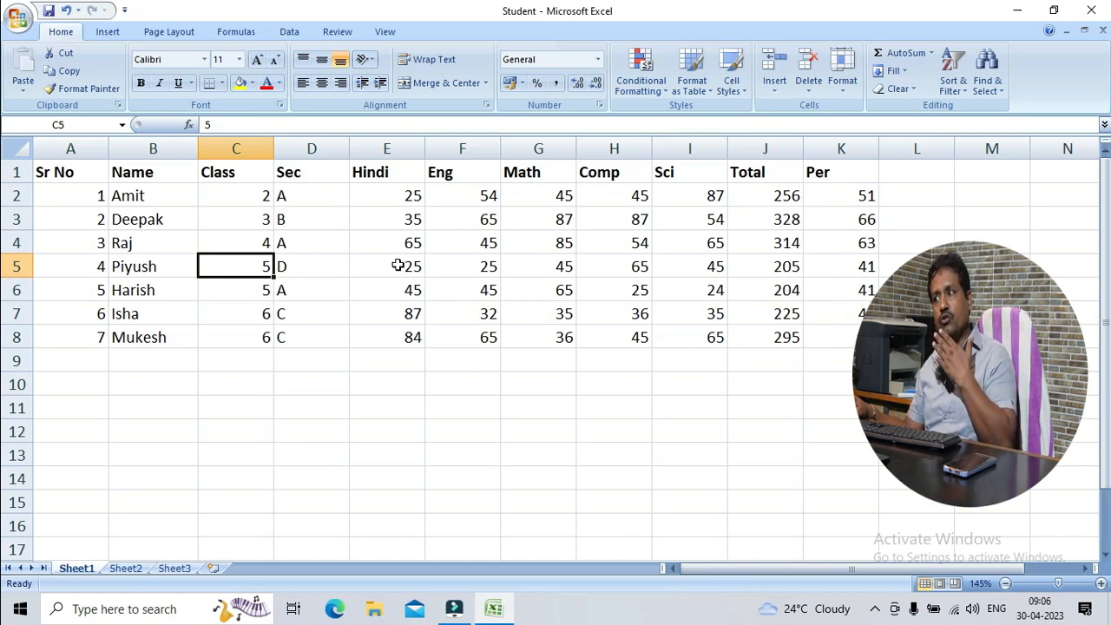
pyautogui.click(477, 281)
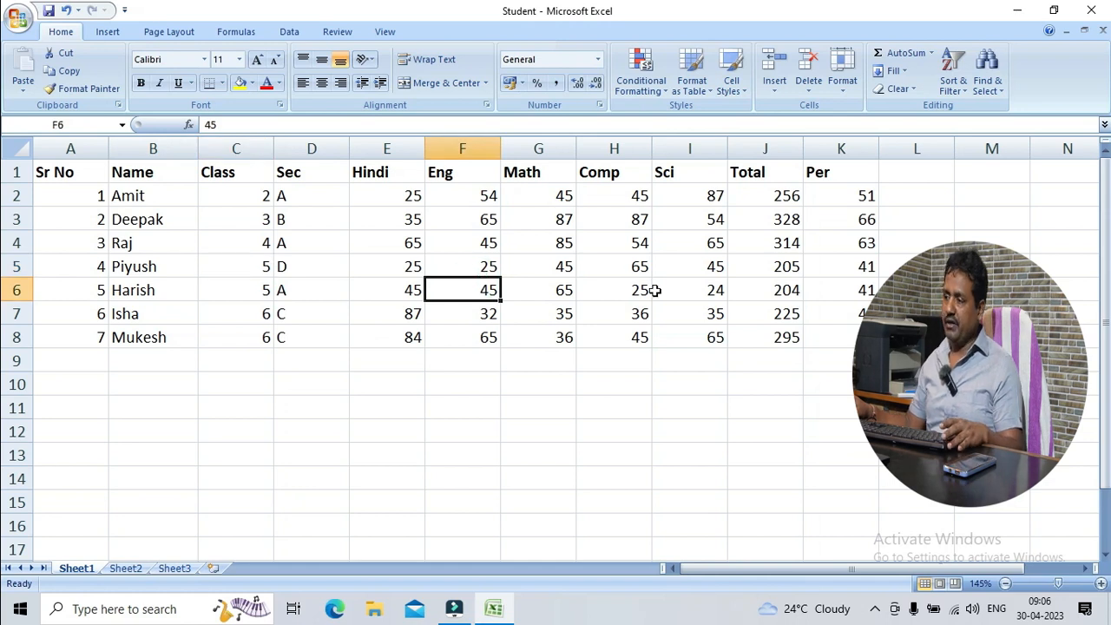
pyautogui.click(810, 309)
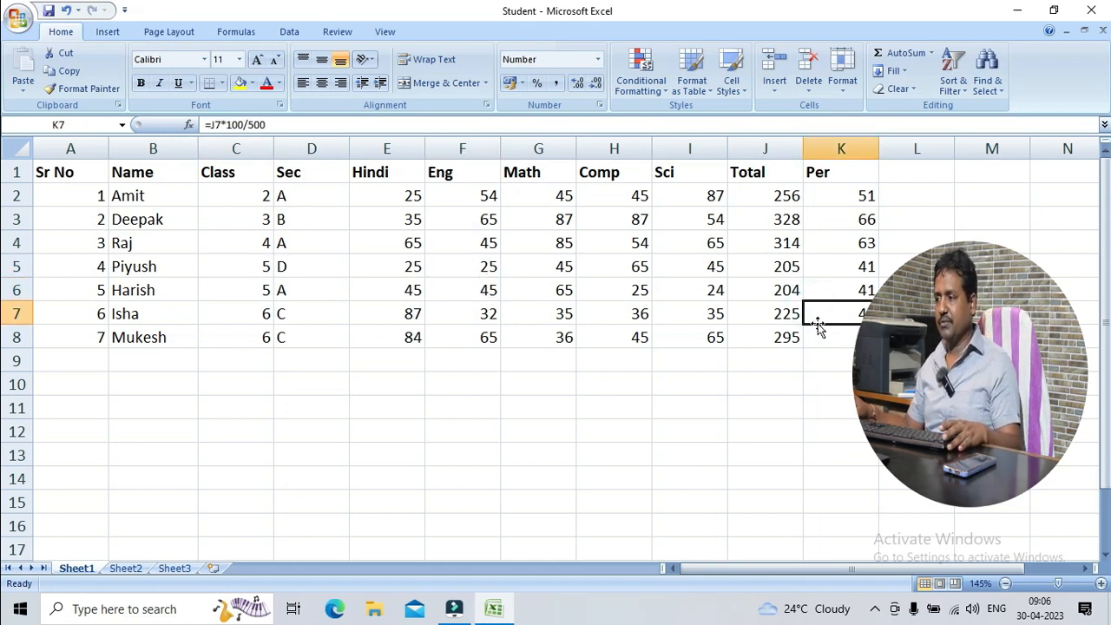
pyautogui.click(750, 288)
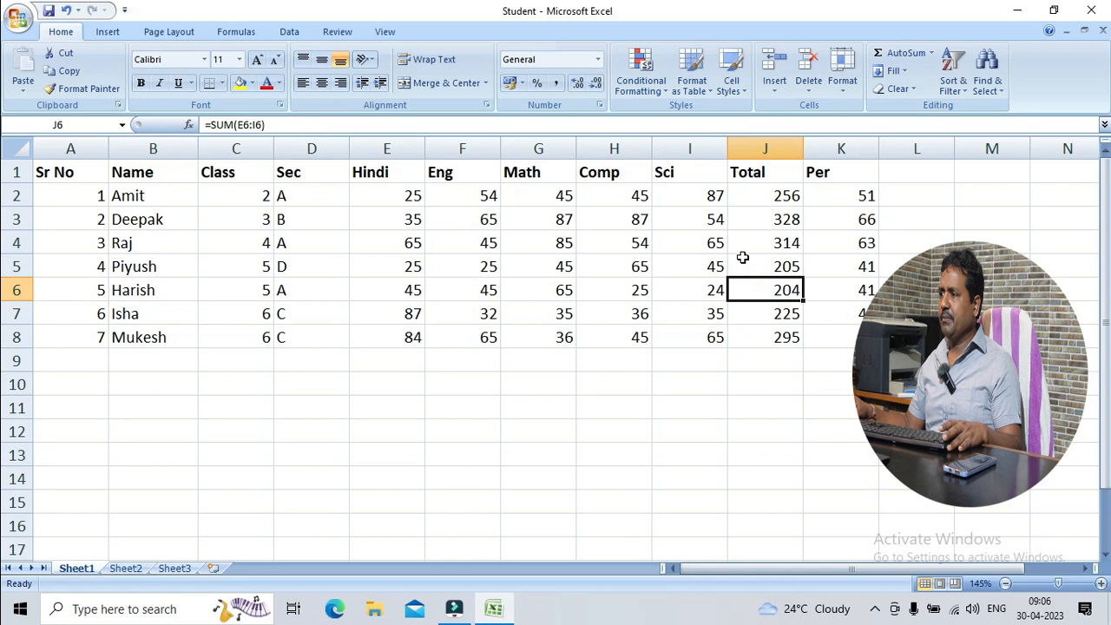
pyautogui.click(744, 247)
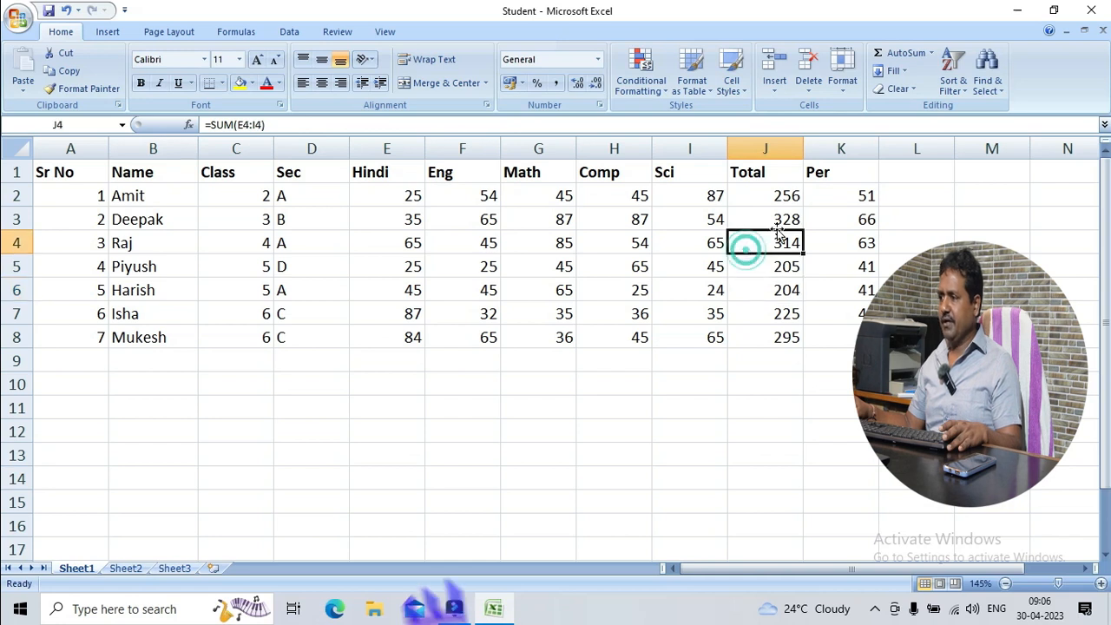
# Step: Review the insert options for adding a new worksheet without choosing one
pyautogui.click(786, 84)
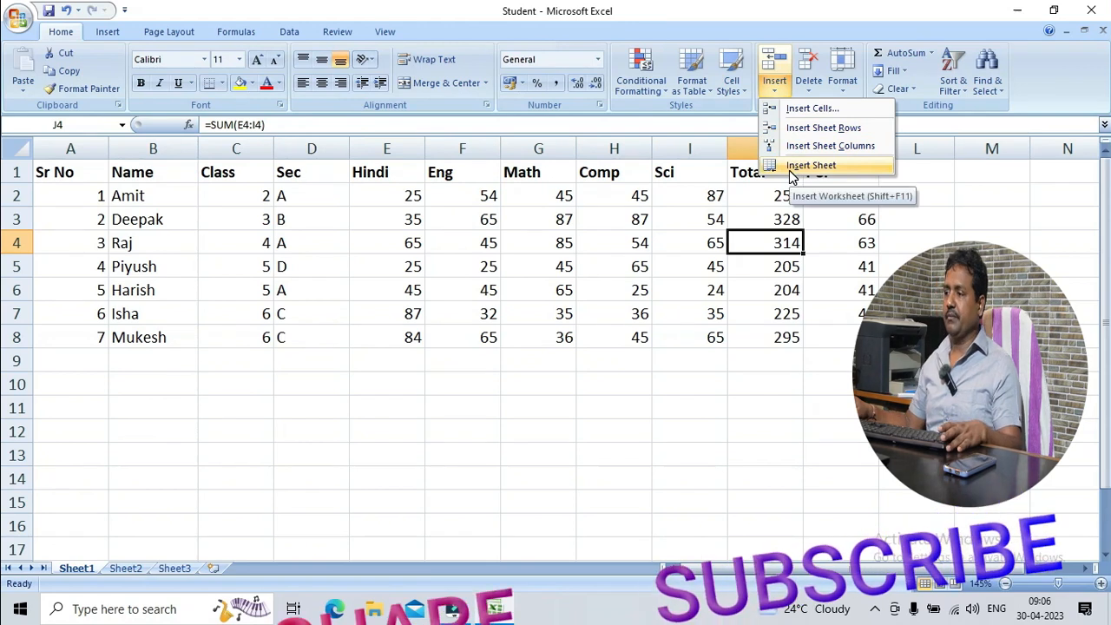
pyautogui.click(295, 521)
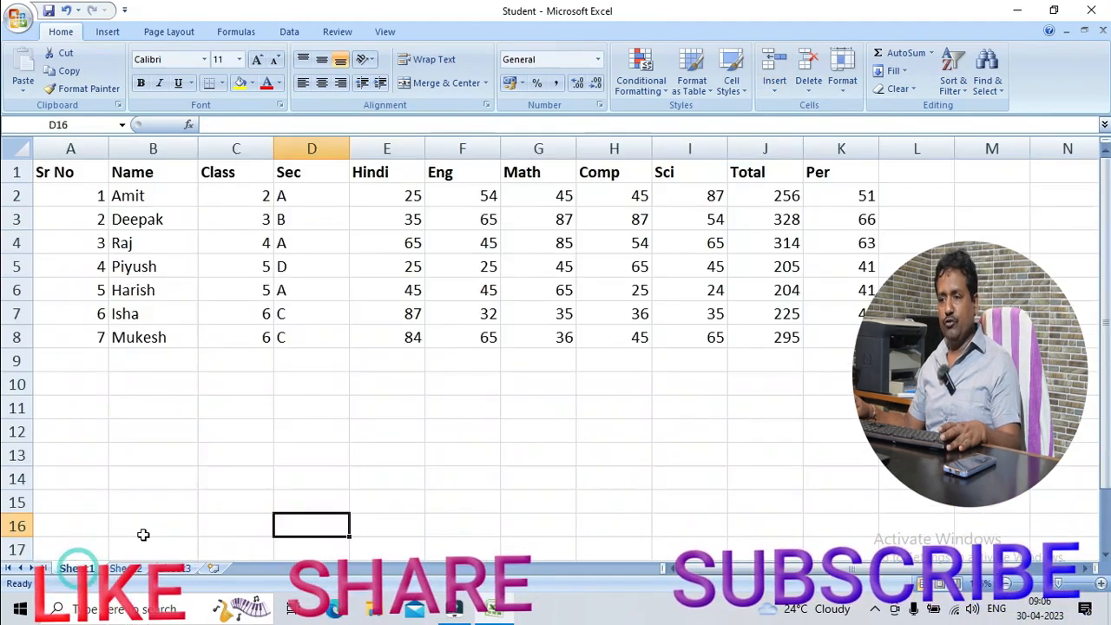
pyautogui.click(230, 337)
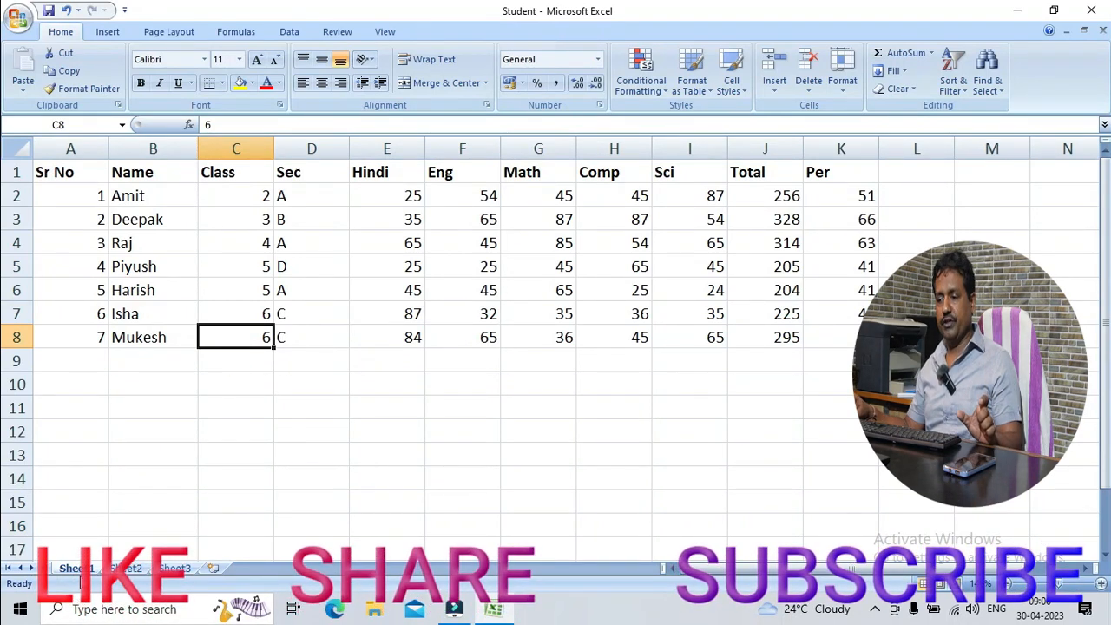
# Step: Look through the workbook's existing sheets Sheet1, Sheet2 and Sheet3, ending on Sheet2
pyautogui.click(126, 569)
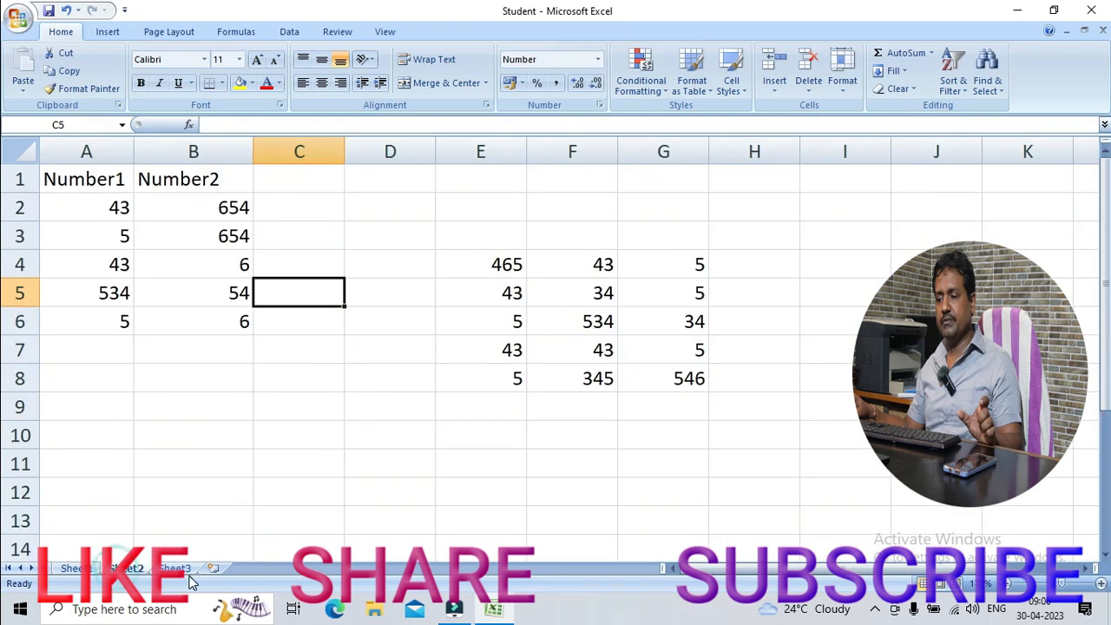
pyautogui.click(175, 568)
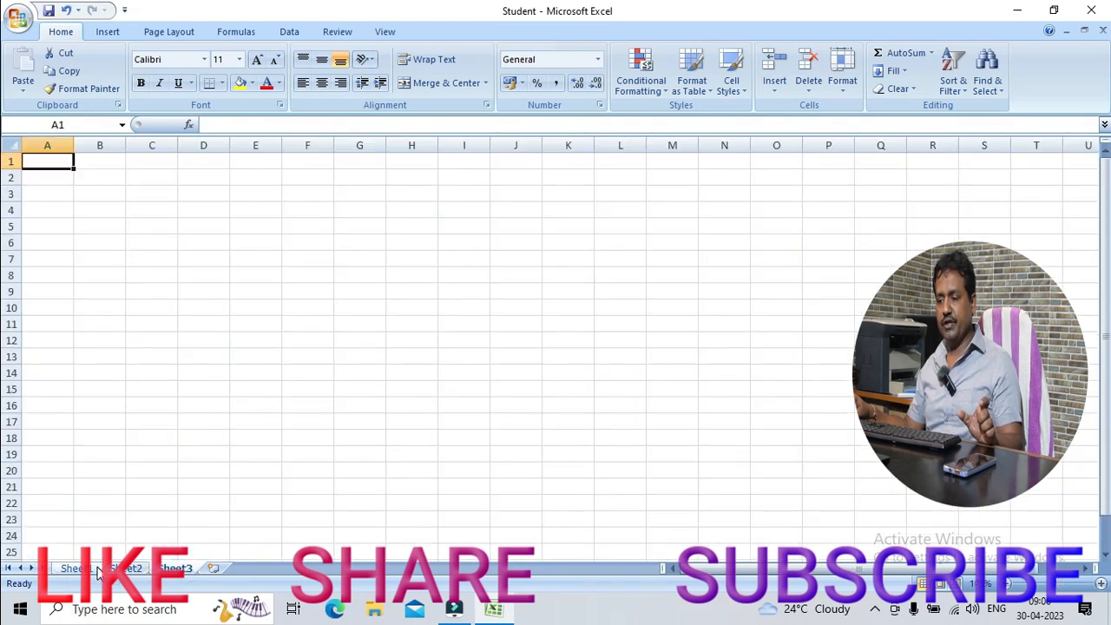
pyautogui.click(93, 571)
pyautogui.hotkey('ctrl', 'pagedown')
pyautogui.hotkey('ctrl', 'pagedown')
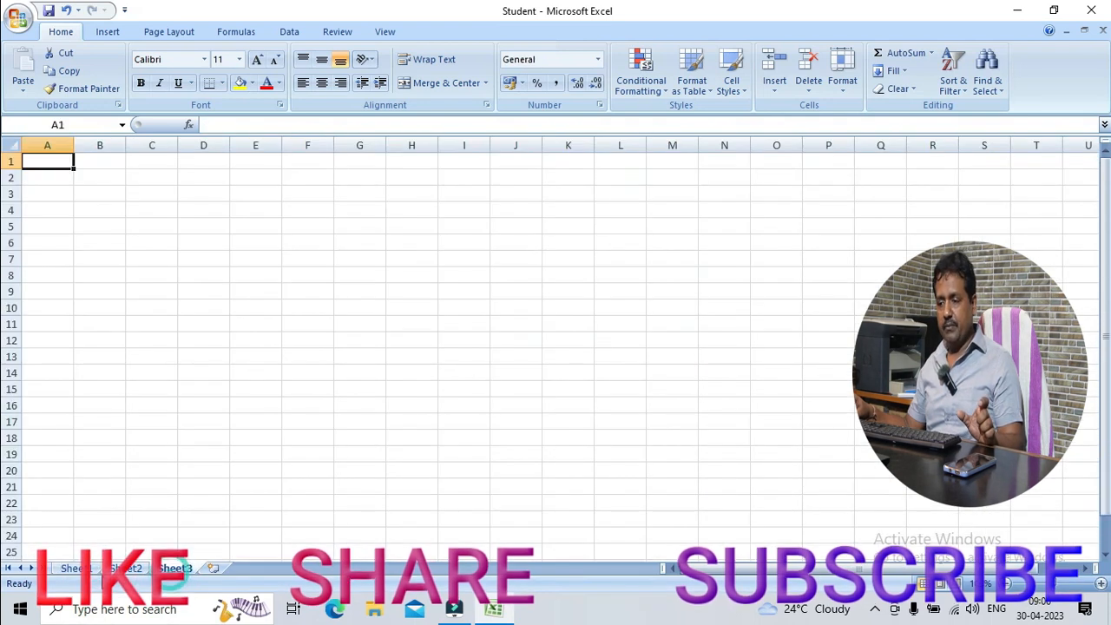
pyautogui.click(77, 568)
pyautogui.click(127, 568)
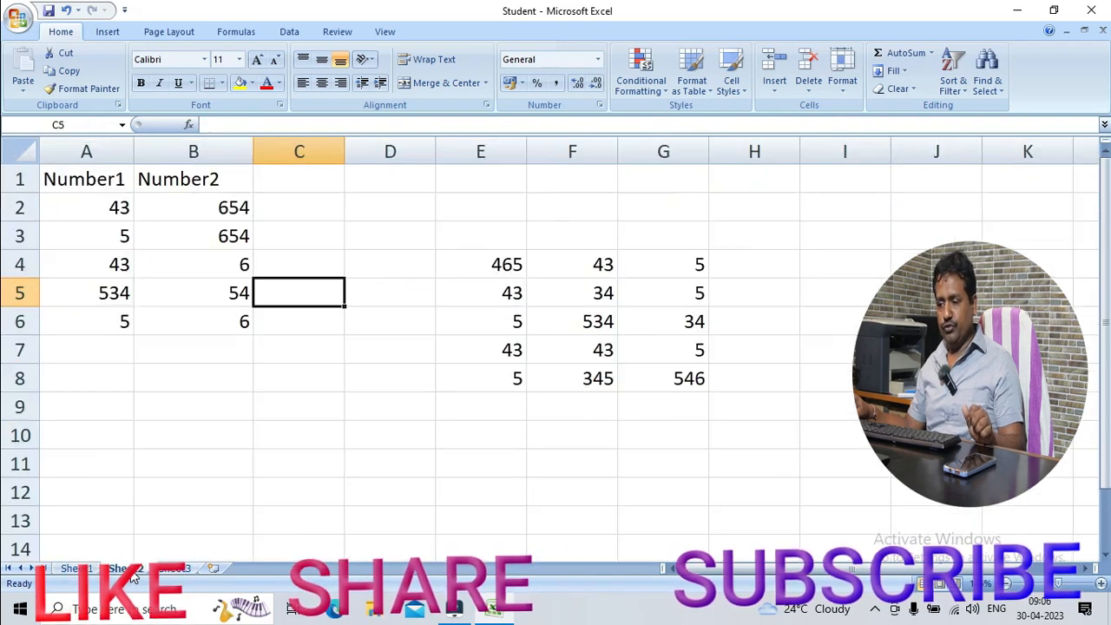
# Step: Insert two new worksheets before Sheet3 in the workbook
pyautogui.click(171, 571)
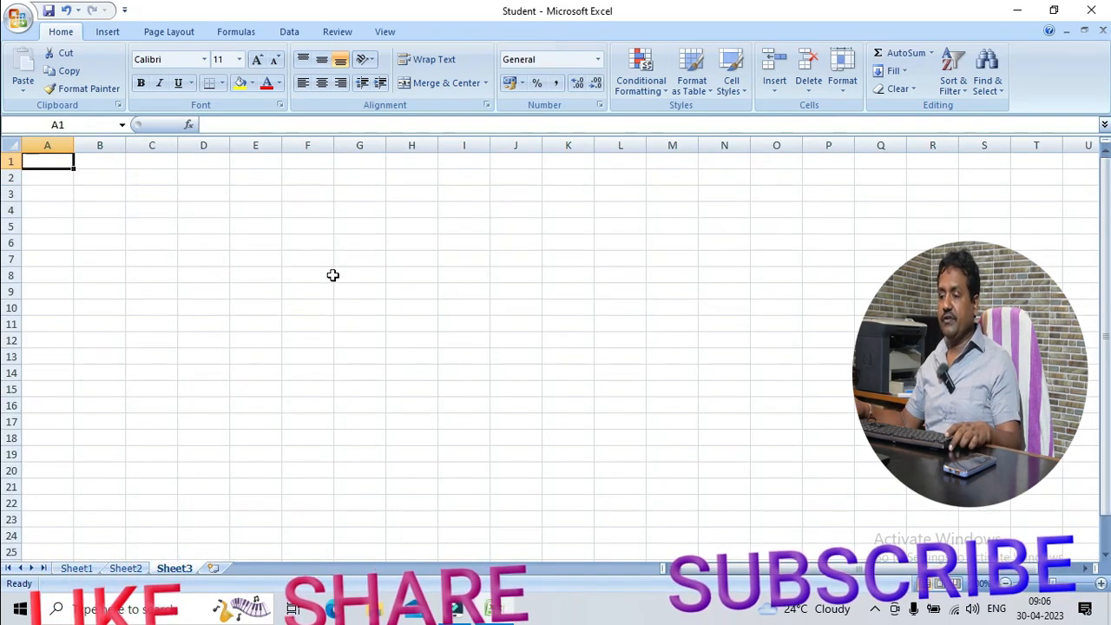
pyautogui.click(289, 326)
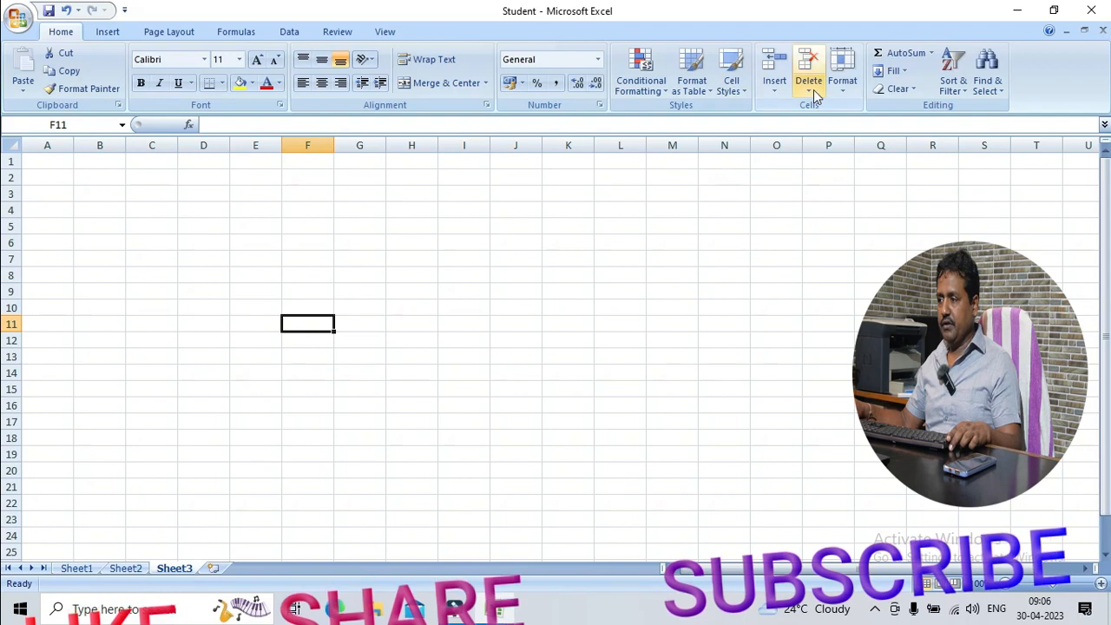
pyautogui.click(775, 87)
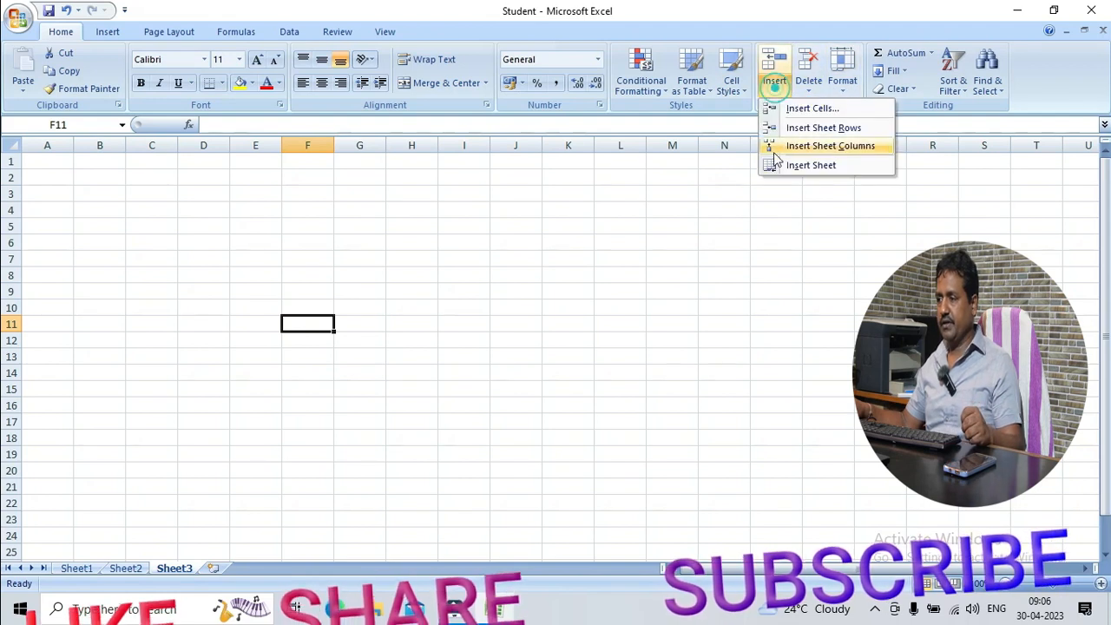
pyautogui.click(779, 168)
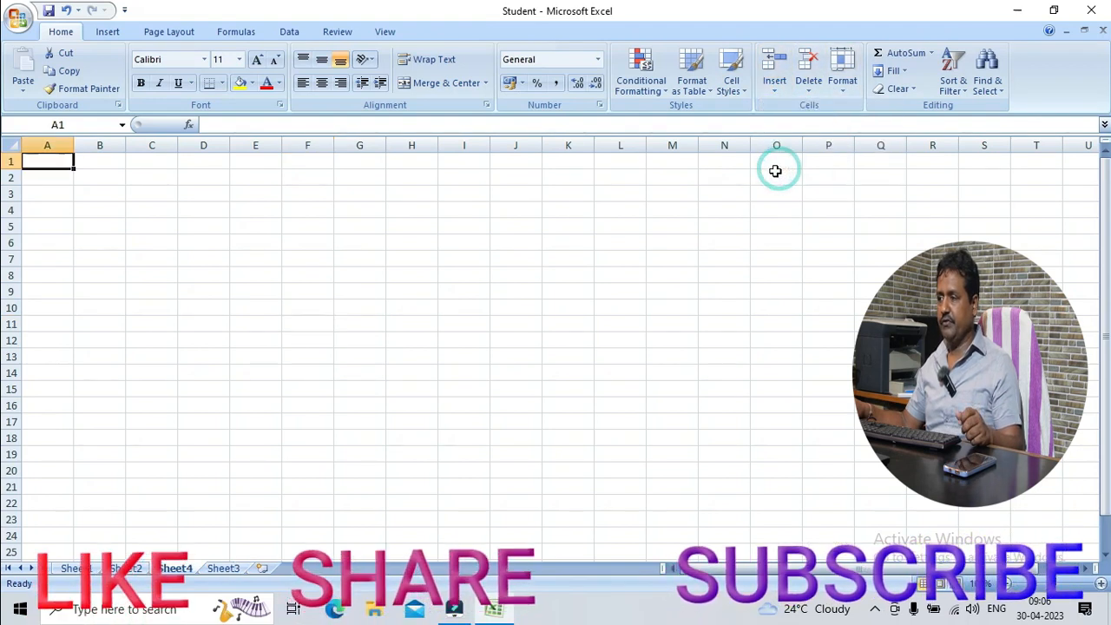
pyautogui.click(772, 87)
pyautogui.click(796, 165)
pyautogui.click(515, 372)
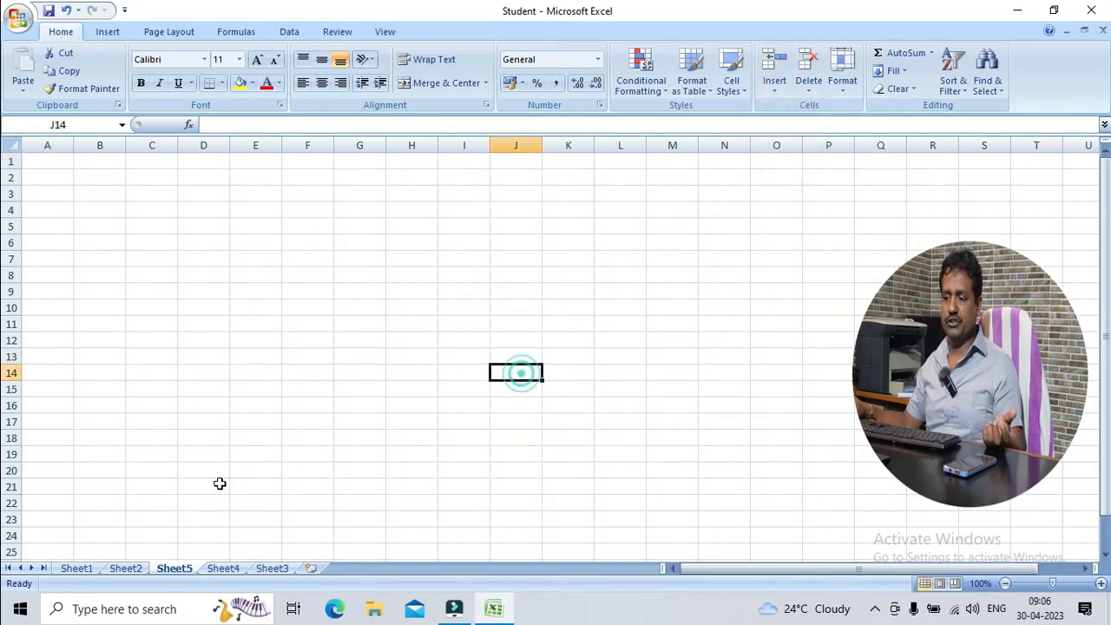
# Step: Delete the blank worksheets Sheet4 and Sheet5 from the workbook
pyautogui.click(223, 569)
pyautogui.click(307, 438)
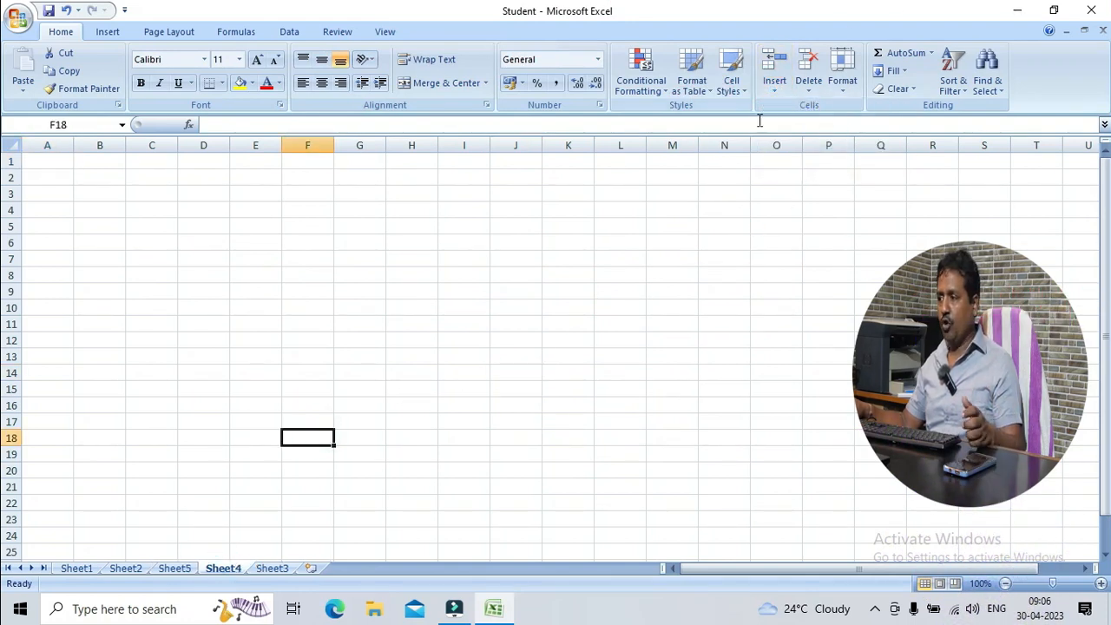
pyautogui.click(816, 94)
pyautogui.click(833, 165)
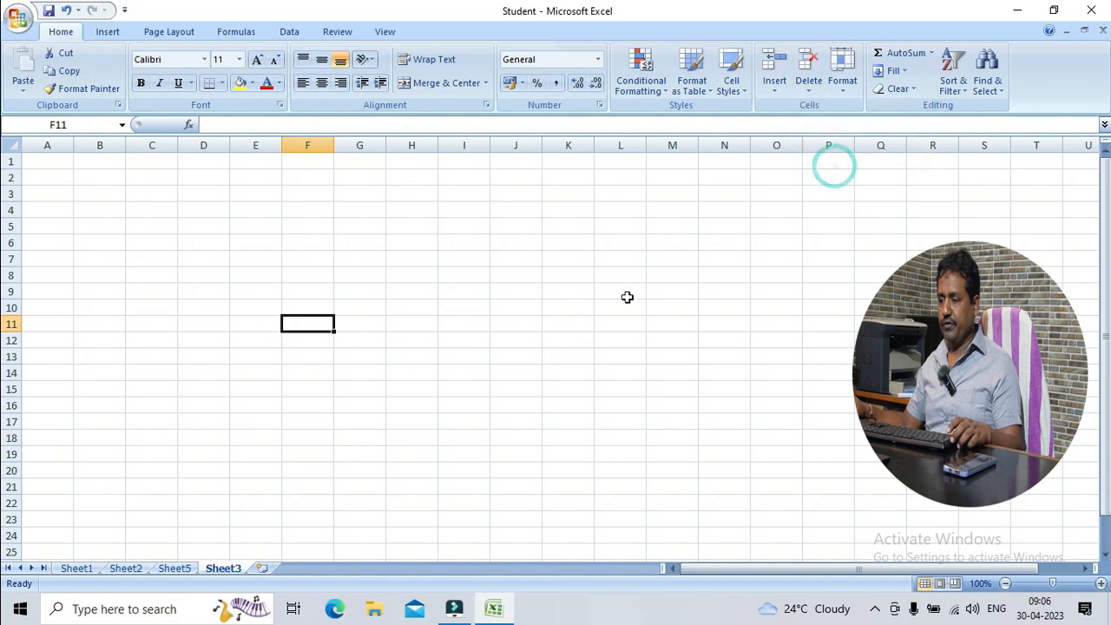
pyautogui.click(171, 569)
pyautogui.click(447, 356)
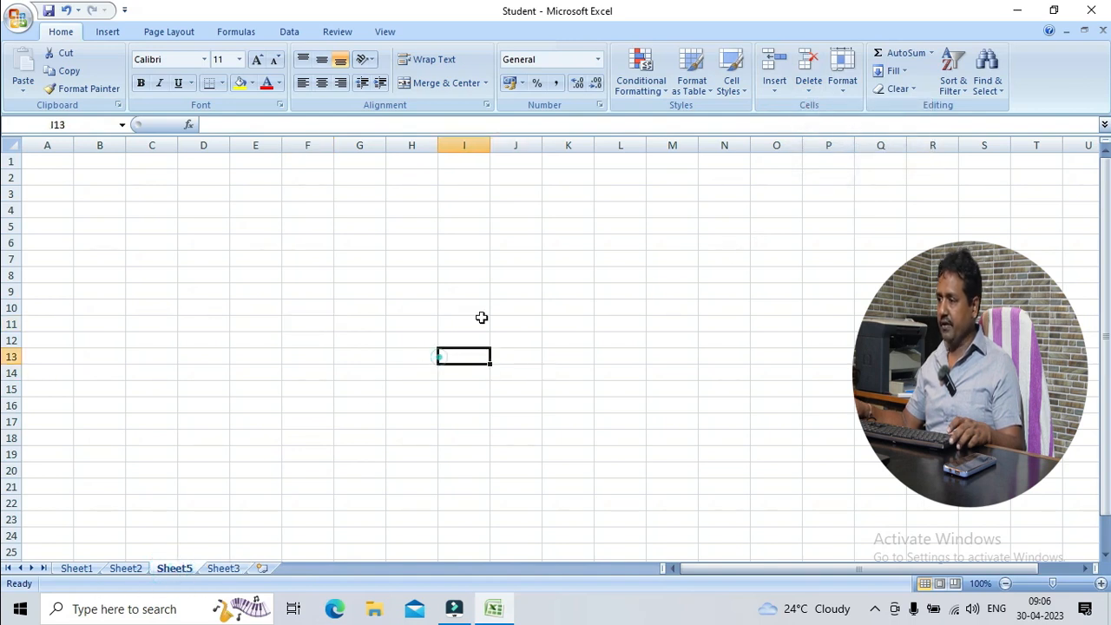
pyautogui.click(813, 91)
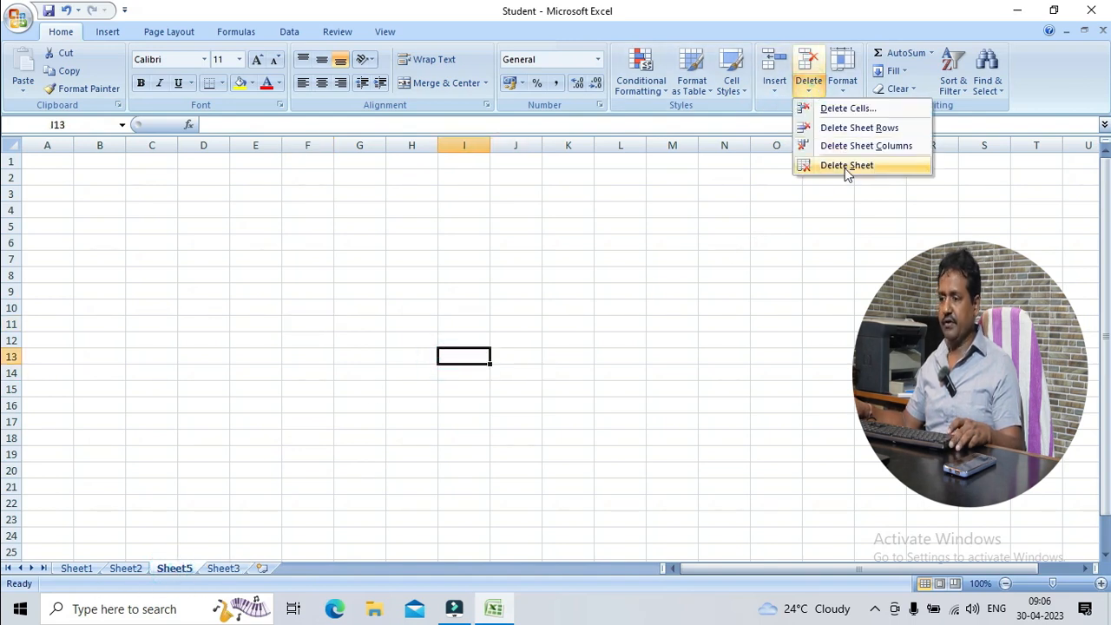
pyautogui.click(843, 168)
pyautogui.click(562, 372)
# Step: Return to Sheet1 and review the insert, delete and format options for cells without choosing any
pyautogui.click(76, 569)
pyautogui.click(124, 569)
pyautogui.click(78, 568)
pyautogui.click(290, 384)
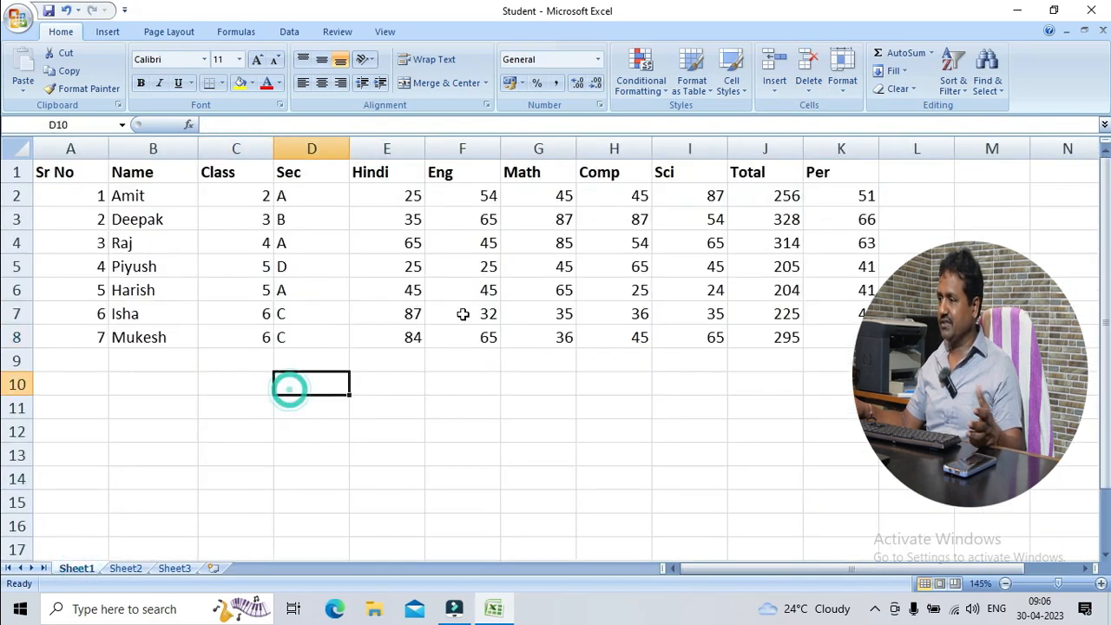
pyautogui.click(804, 88)
pyautogui.click(775, 90)
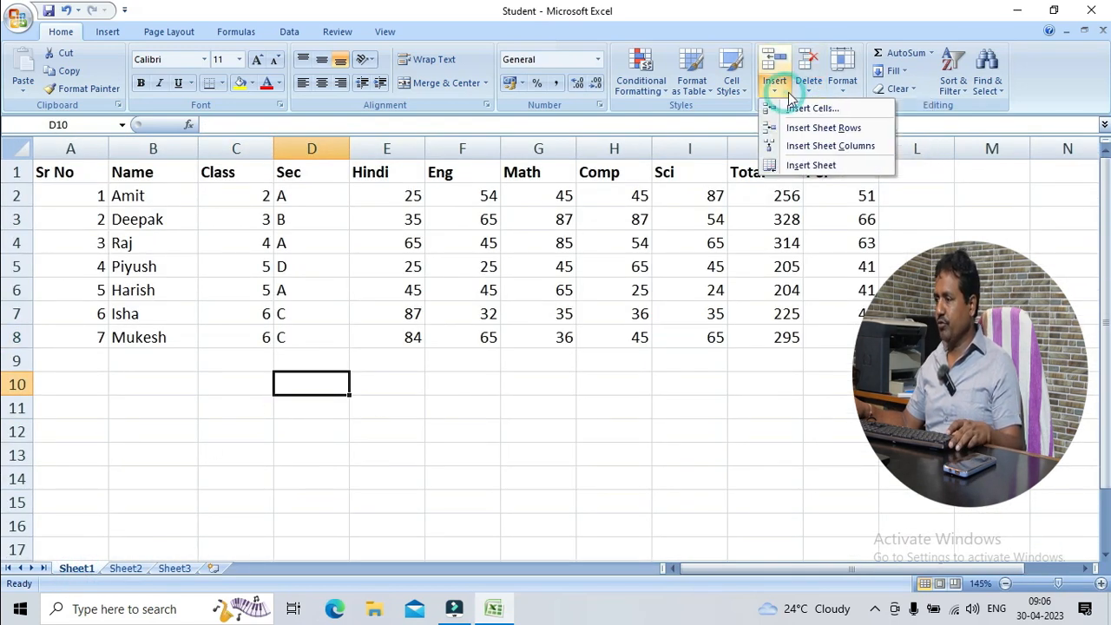
pyautogui.click(817, 90)
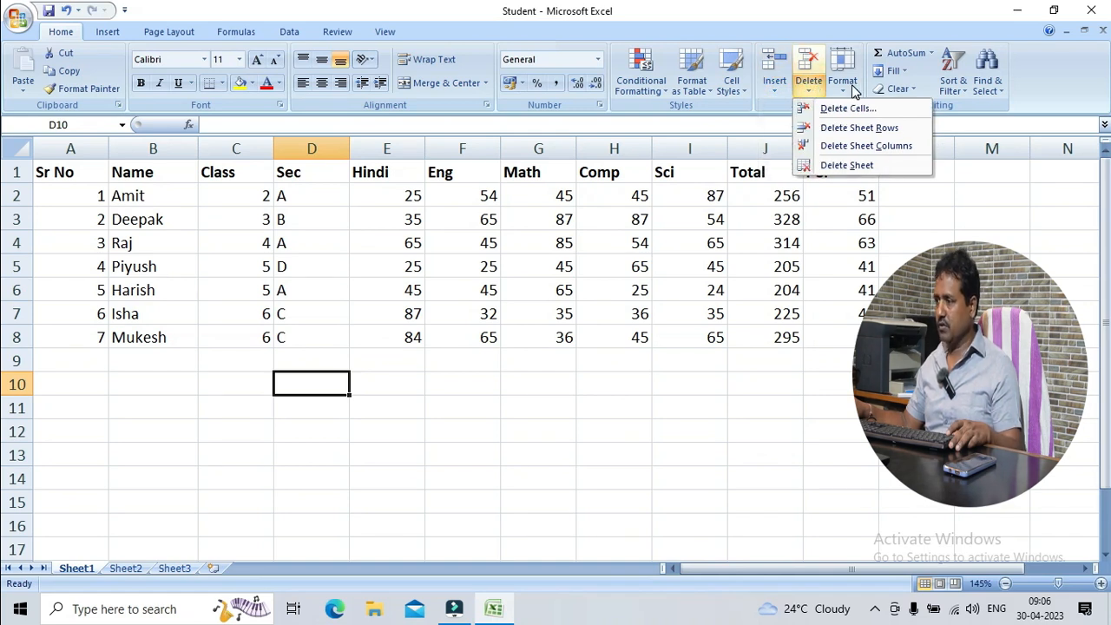
pyautogui.click(844, 82)
pyautogui.click(485, 342)
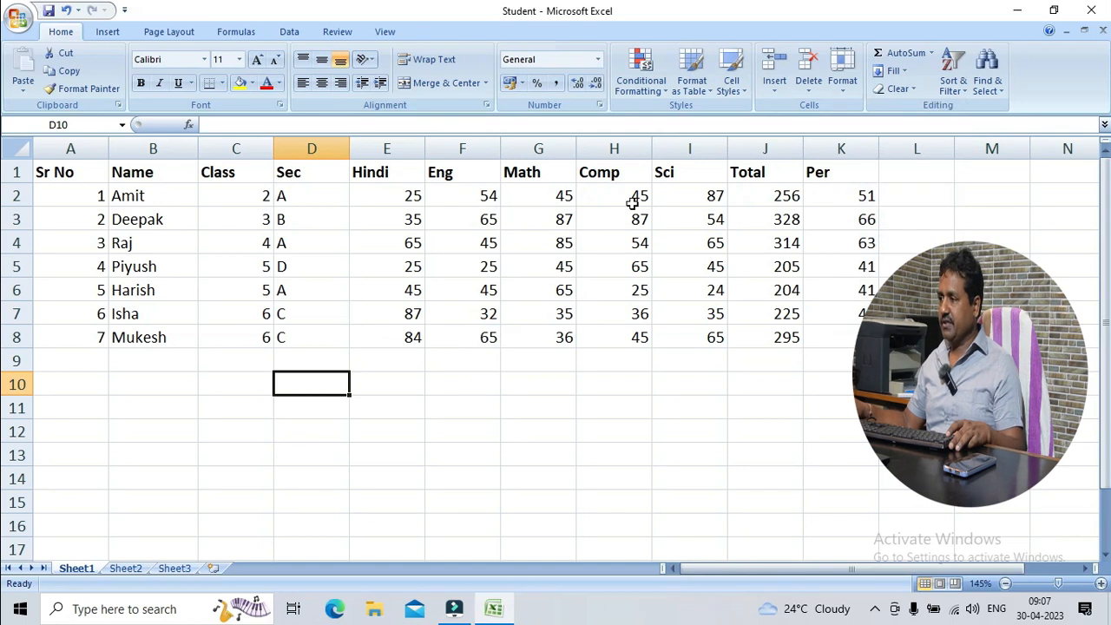
pyautogui.click(842, 78)
pyautogui.click(670, 239)
pyautogui.click(639, 266)
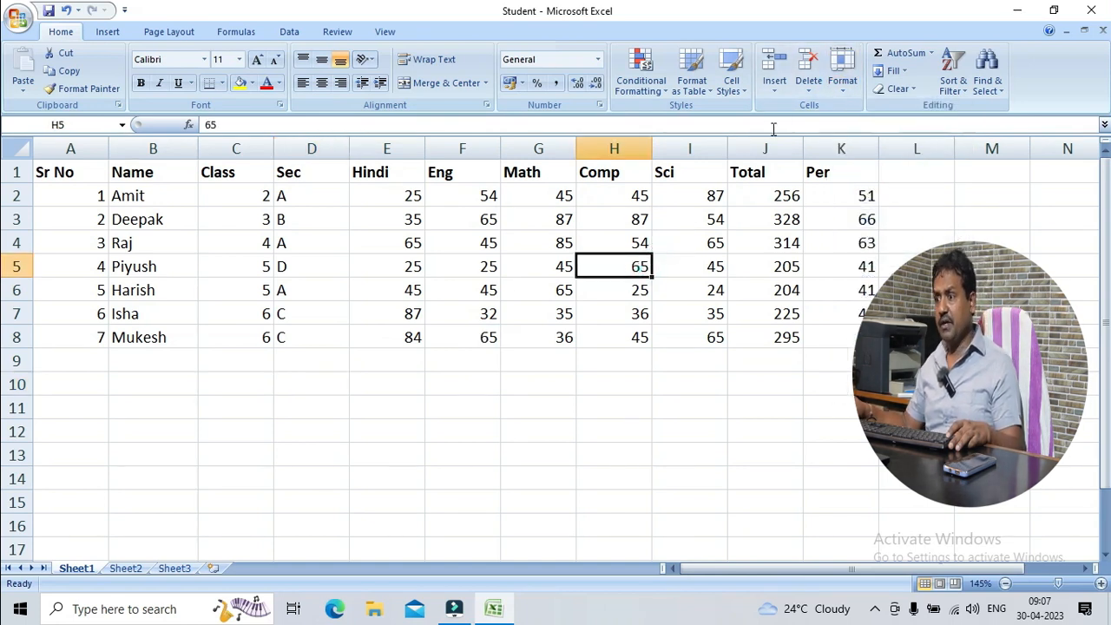
pyautogui.click(286, 294)
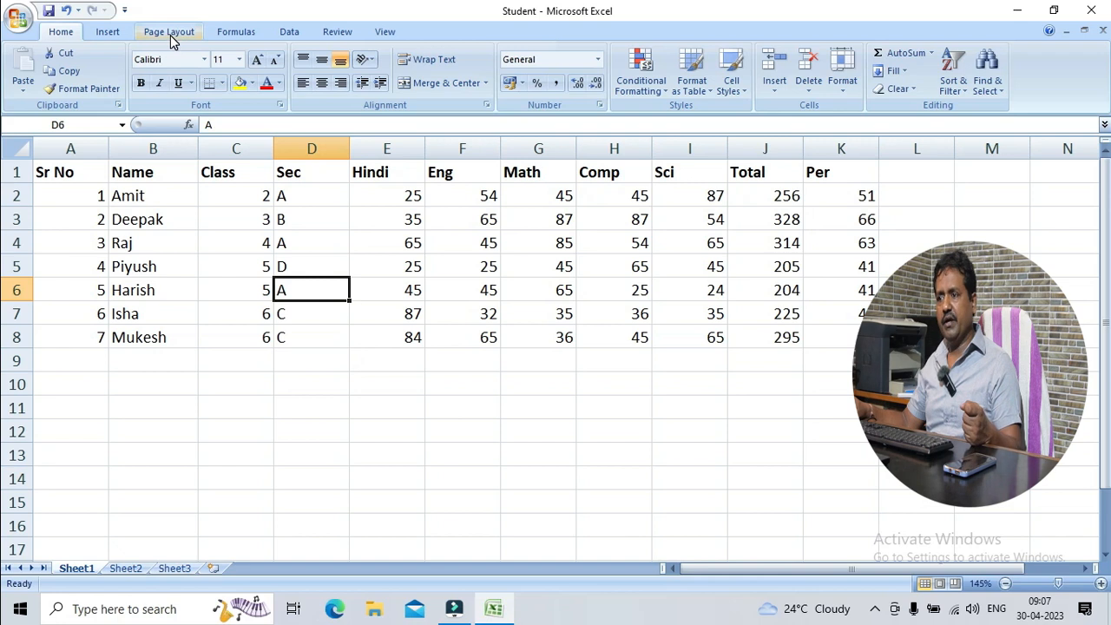
pyautogui.click(529, 264)
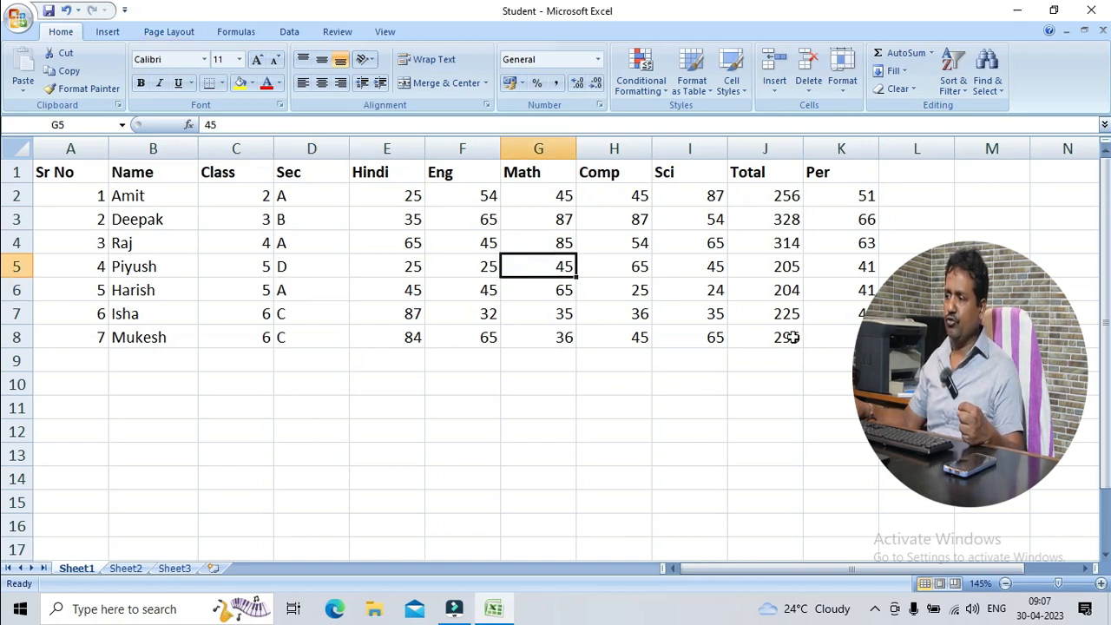
pyautogui.moveTo(836, 340); pyautogui.dragTo(63, 154)
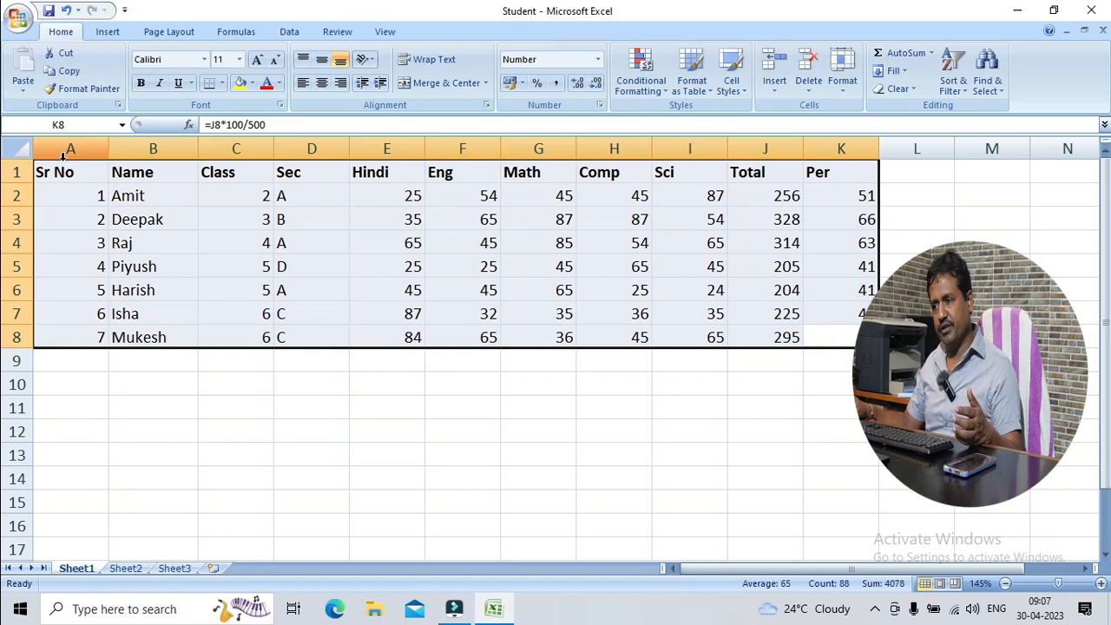
# Step: Check the row height and column width settings for cell D5, cancelling both without changes
pyautogui.click(300, 266)
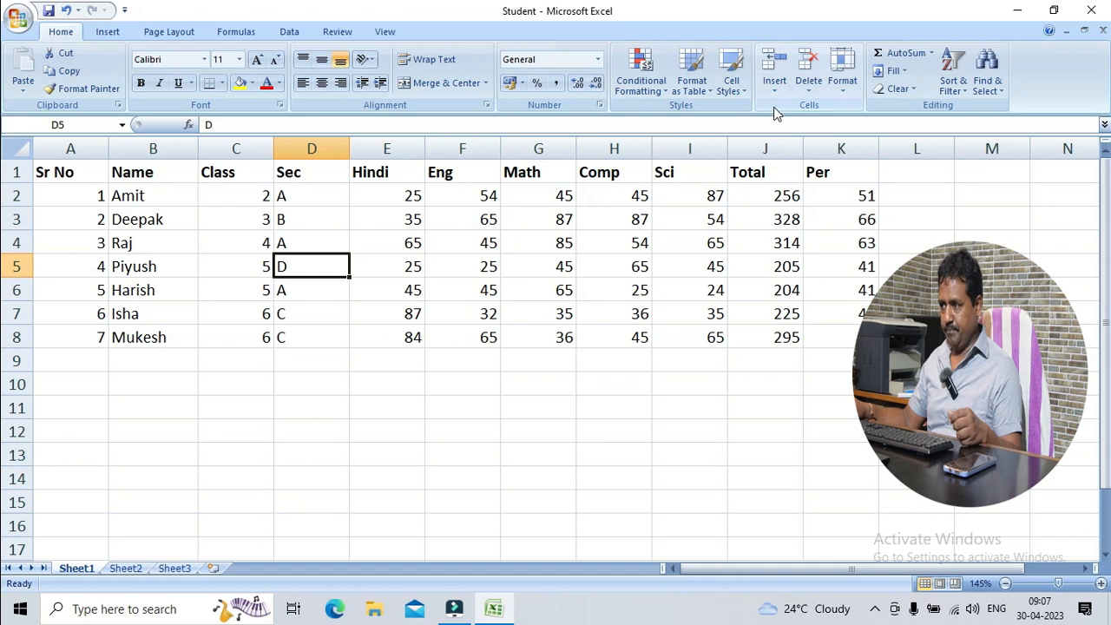
pyautogui.click(842, 82)
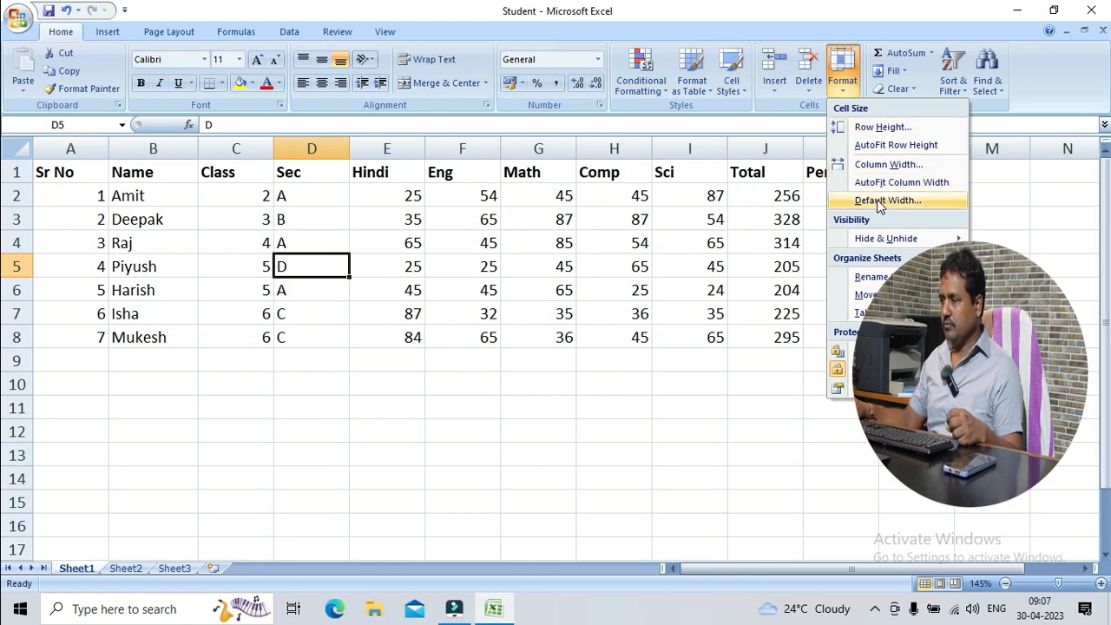
pyautogui.click(875, 127)
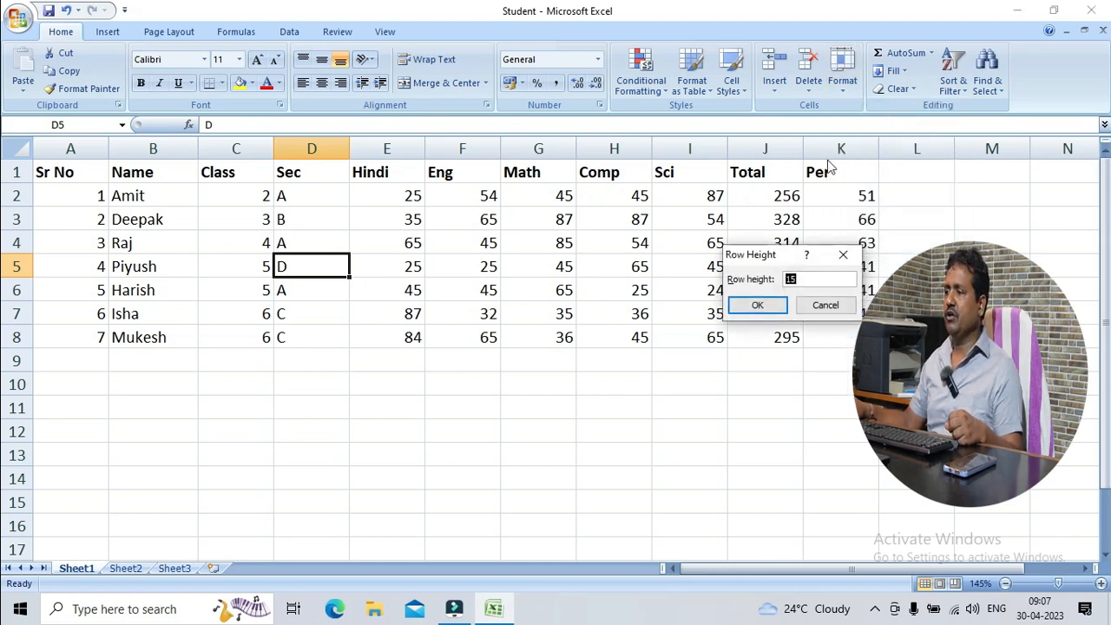
pyautogui.click(825, 304)
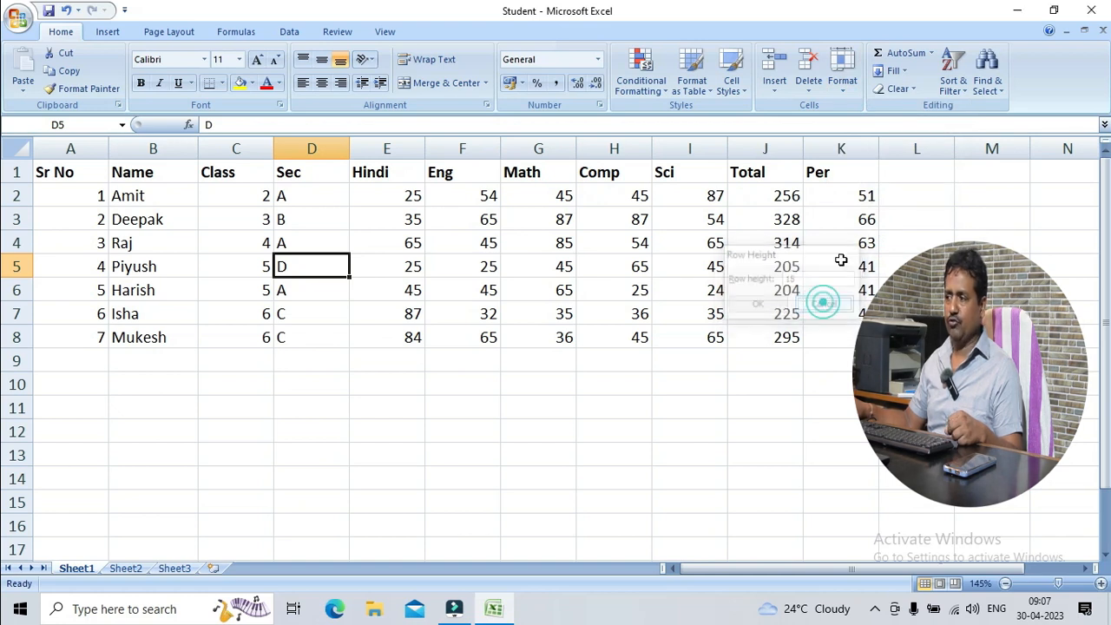
pyautogui.click(842, 87)
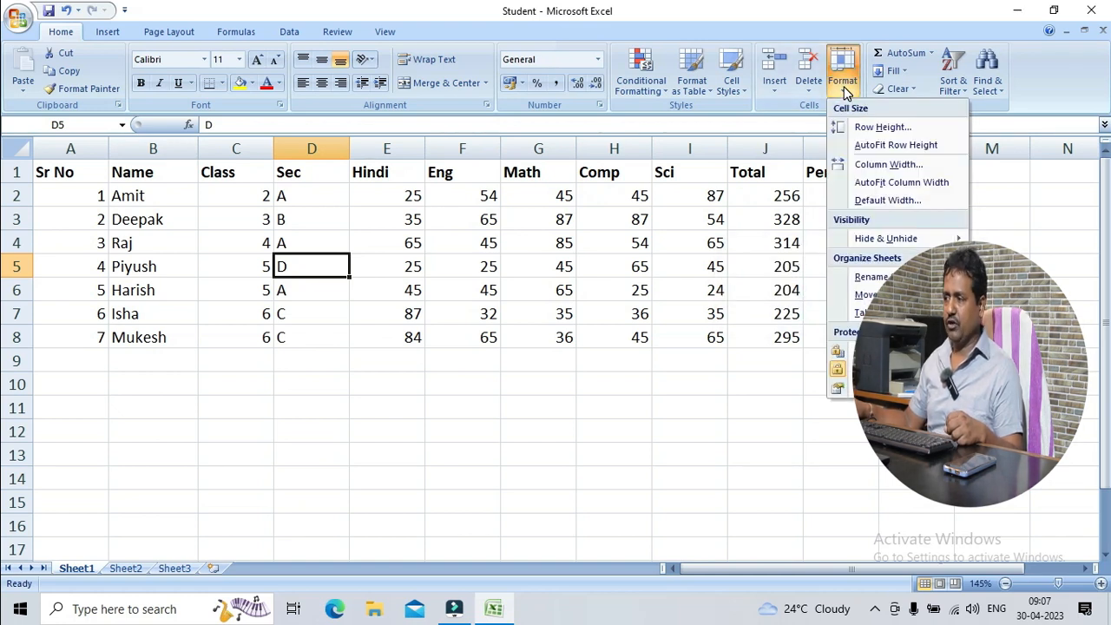
pyautogui.click(864, 165)
pyautogui.click(814, 277)
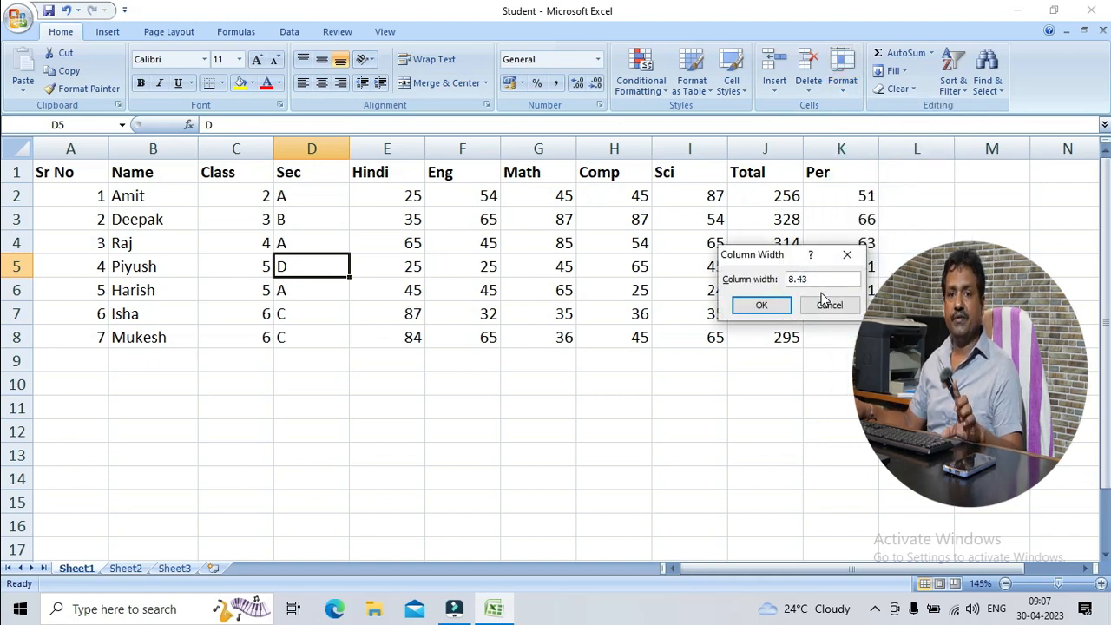
pyautogui.click(828, 305)
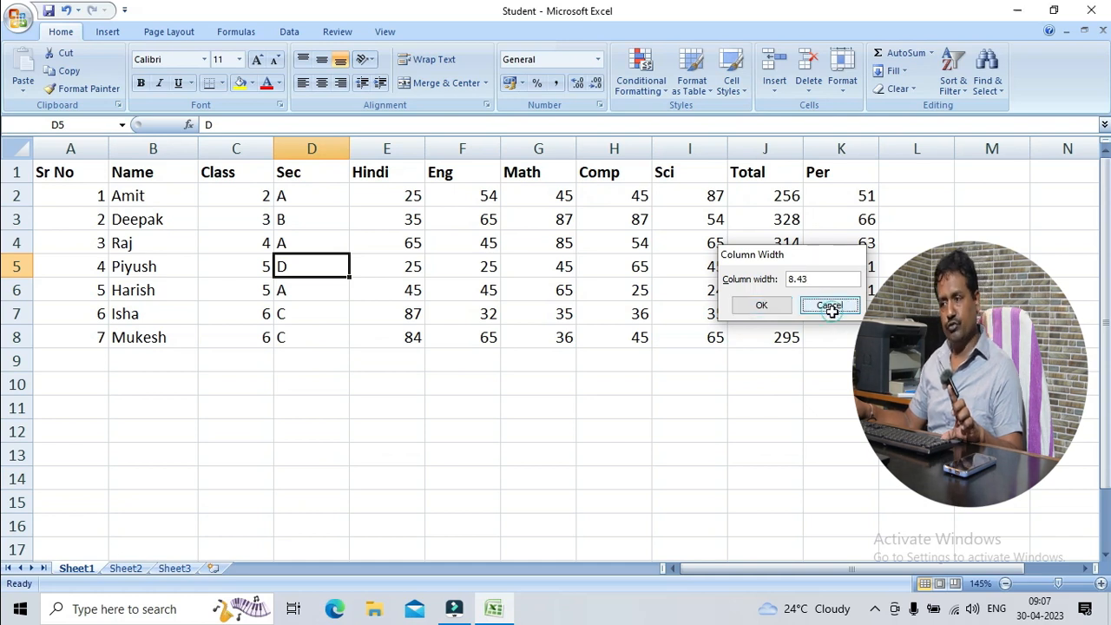
# Step: Preview how the marks table prints on the page, then close the print preview
pyautogui.click(607, 241)
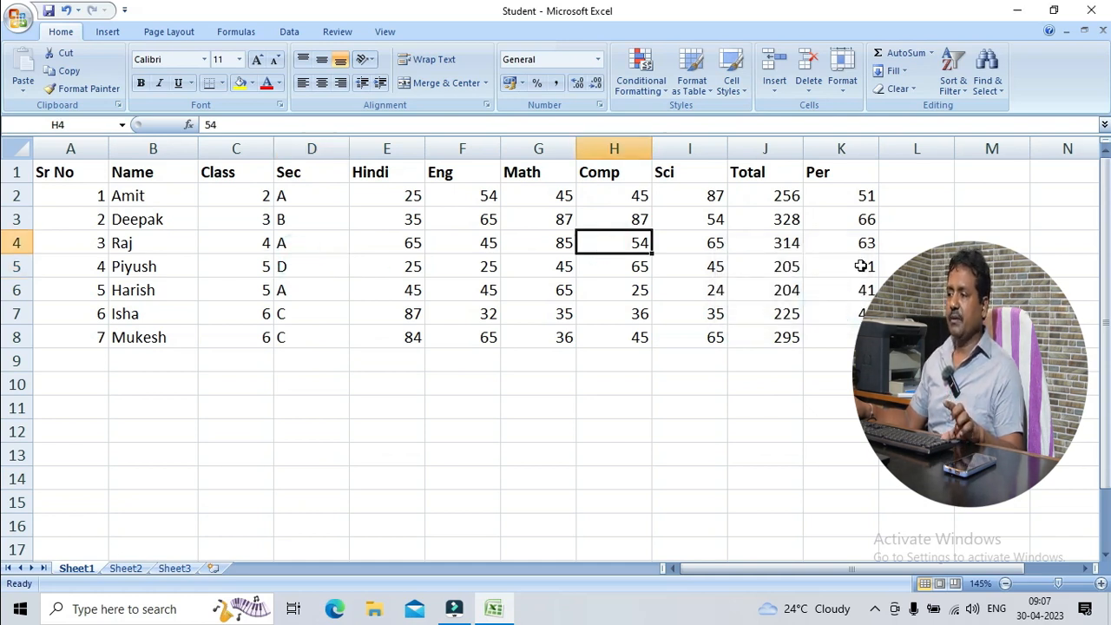
pyautogui.click(848, 293)
pyautogui.click(26, 21)
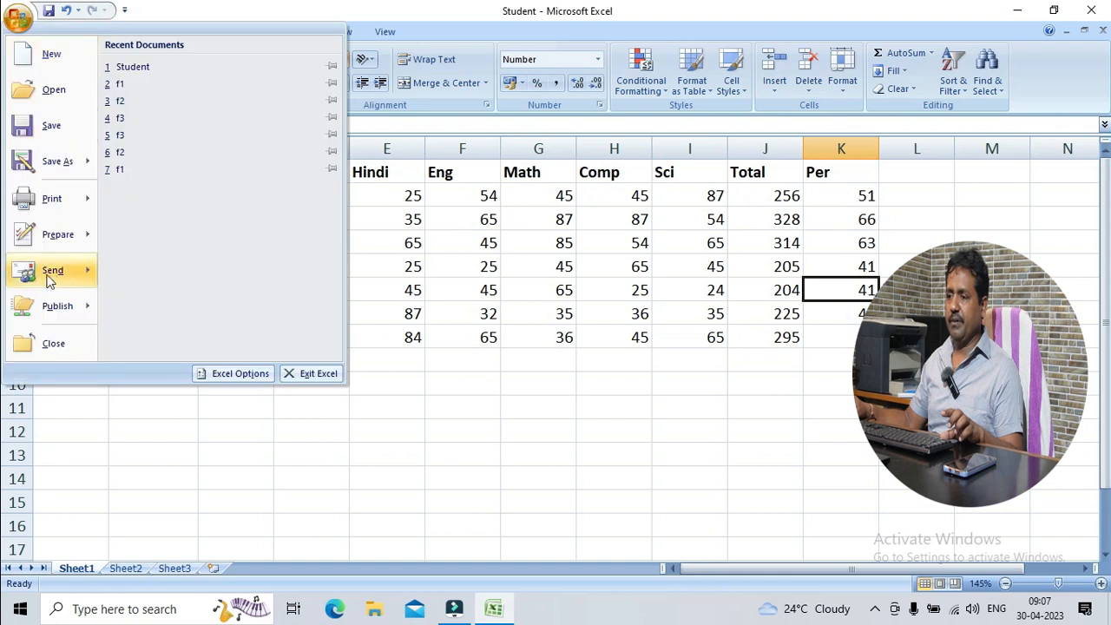
pyautogui.moveTo(52, 197)
pyautogui.click(171, 165)
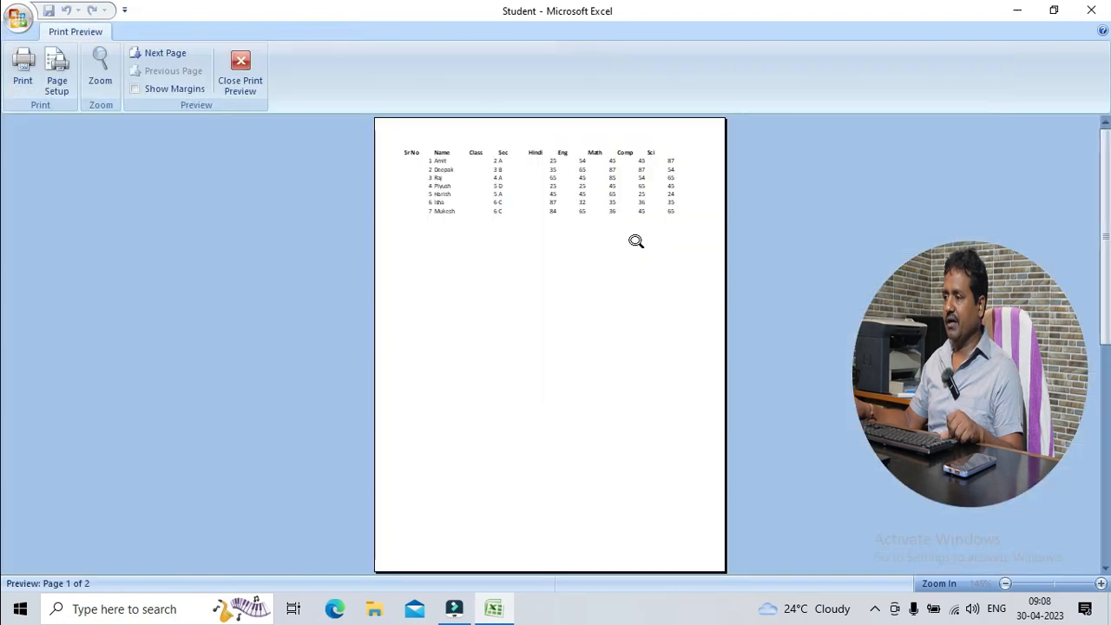
pyautogui.click(642, 227)
pyautogui.click(651, 149)
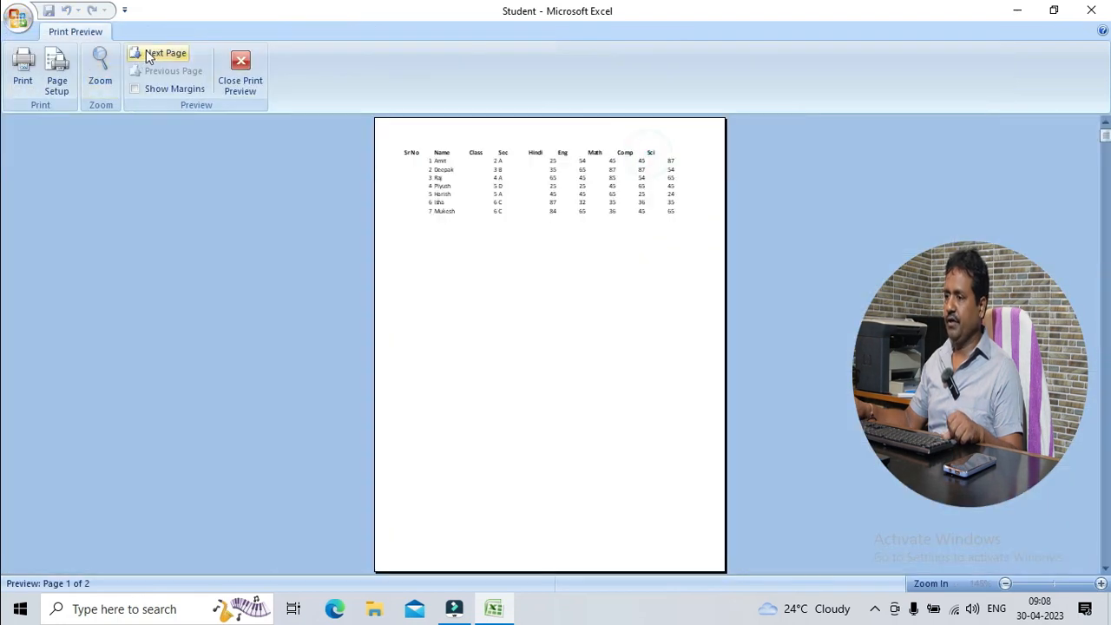
pyautogui.click(241, 74)
# Step: Examine the Total and Per columns in J1:K8 against the dotted page break line
pyautogui.click(683, 219)
pyautogui.moveTo(772, 173); pyautogui.dragTo(838, 329)
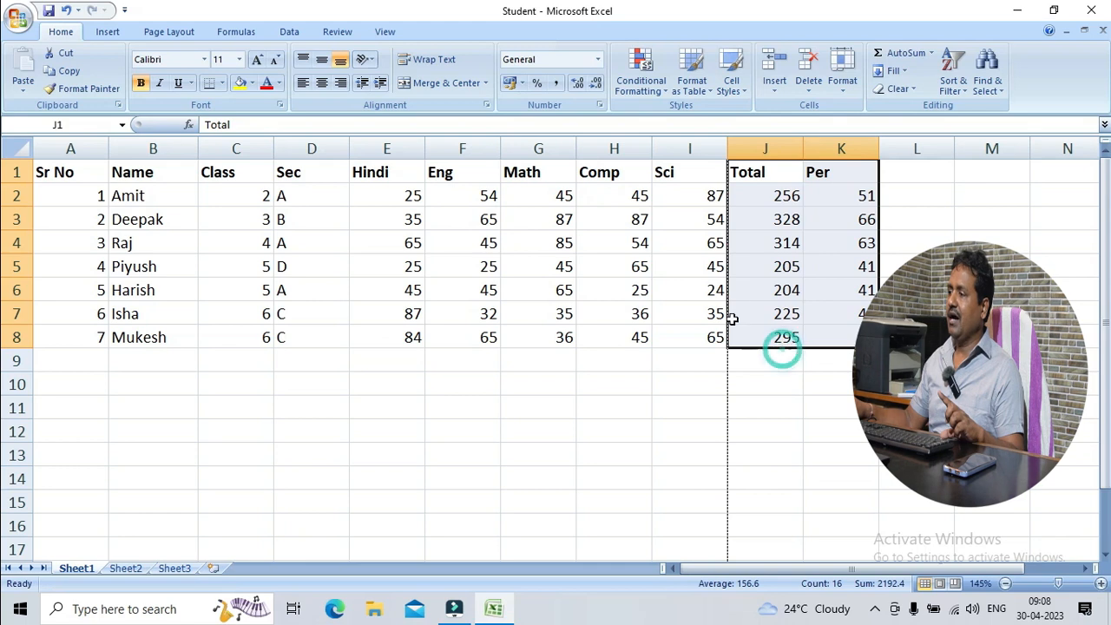
pyautogui.click(791, 287)
pyautogui.moveTo(847, 332); pyautogui.dragTo(776, 179)
pyautogui.click(763, 221)
pyautogui.click(670, 233)
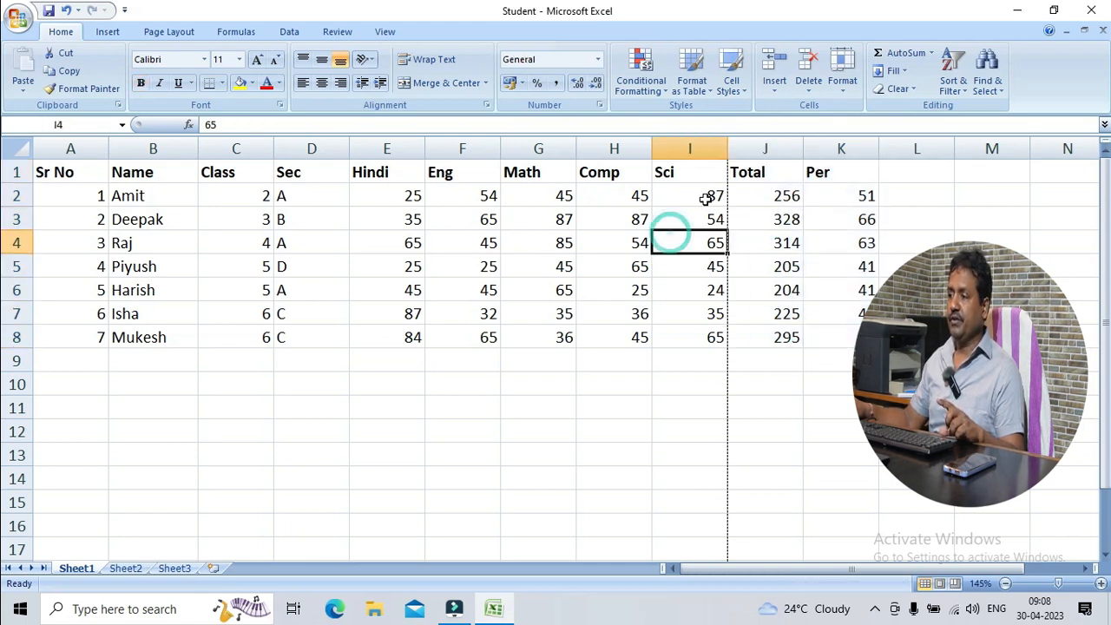
# Step: Set the width of columns C through K, from Class to Per, to 7
pyautogui.moveTo(698, 173); pyautogui.dragTo(204, 172)
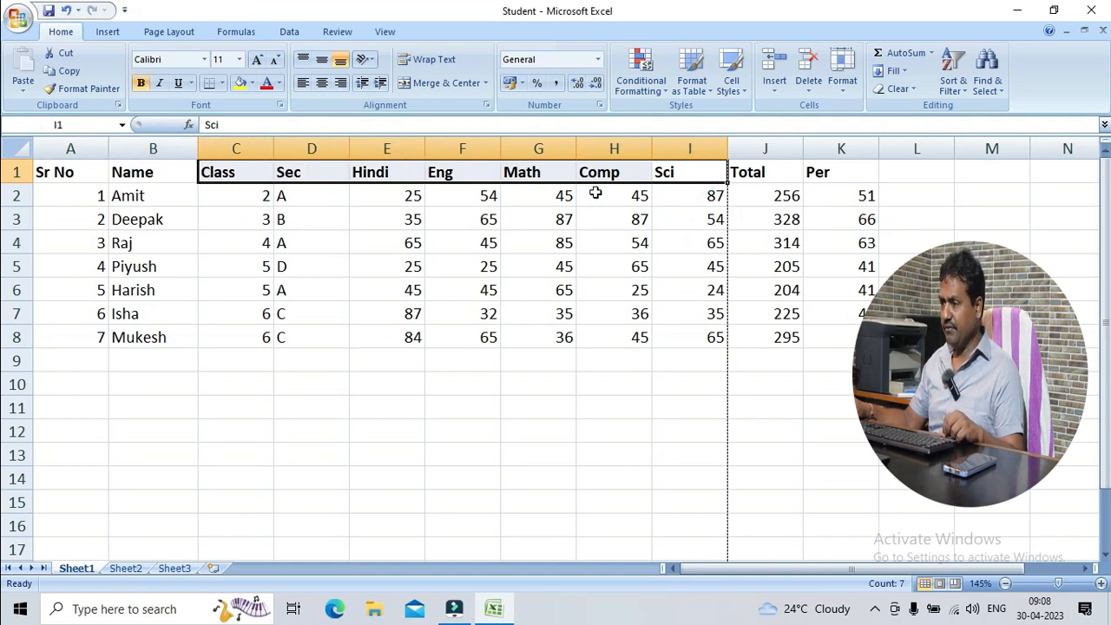
pyautogui.click(431, 224)
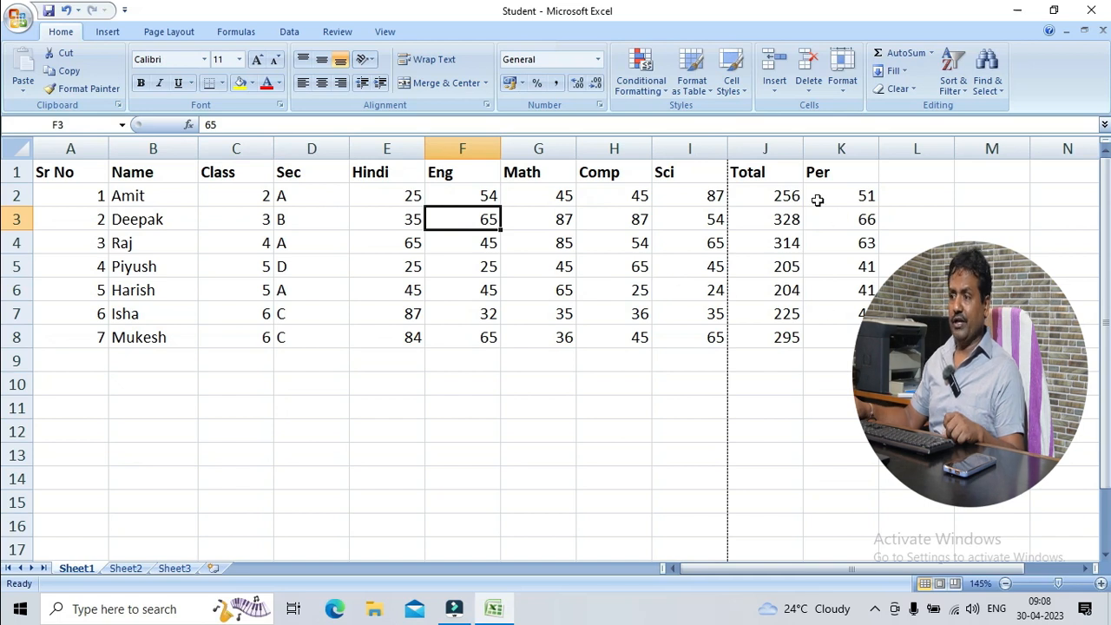
pyautogui.moveTo(824, 174); pyautogui.dragTo(259, 175)
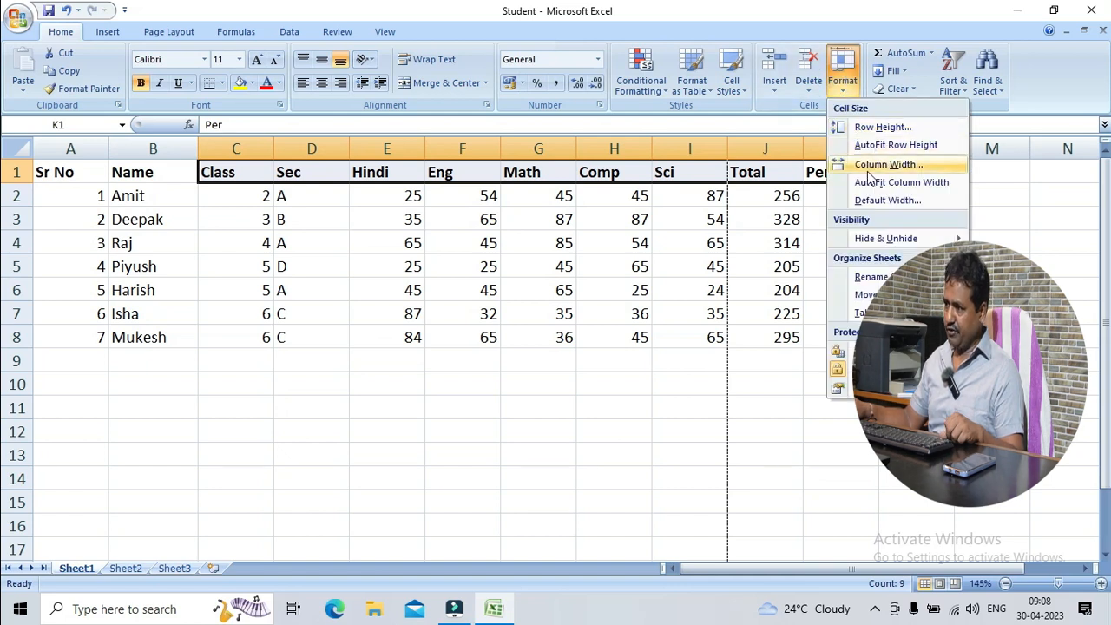
pyautogui.click(868, 167)
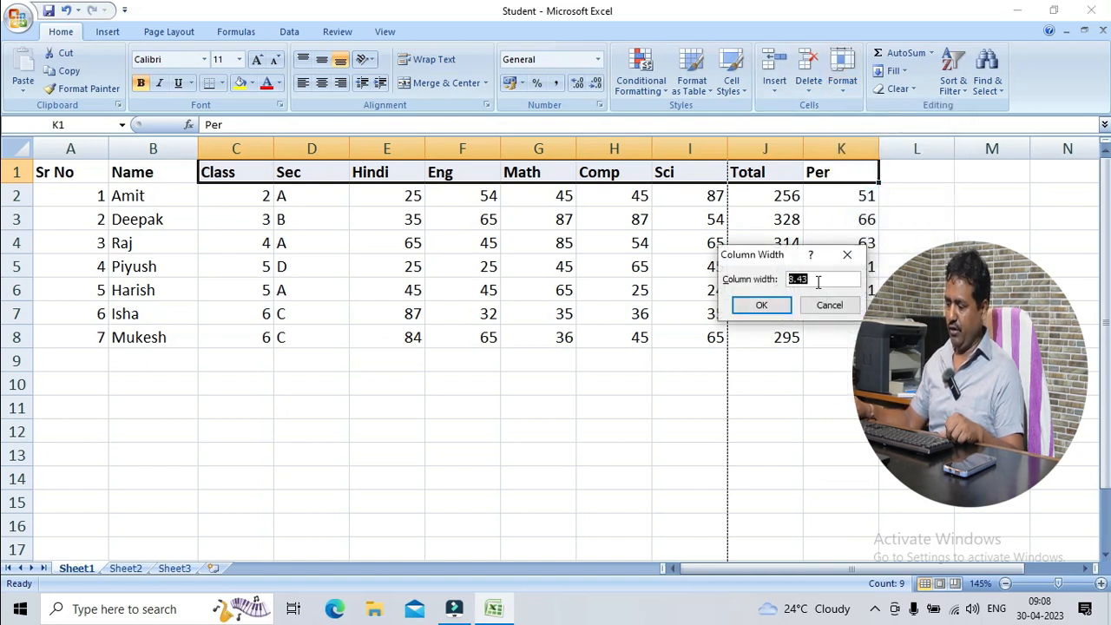
pyautogui.write('7')
pyautogui.press('Return')
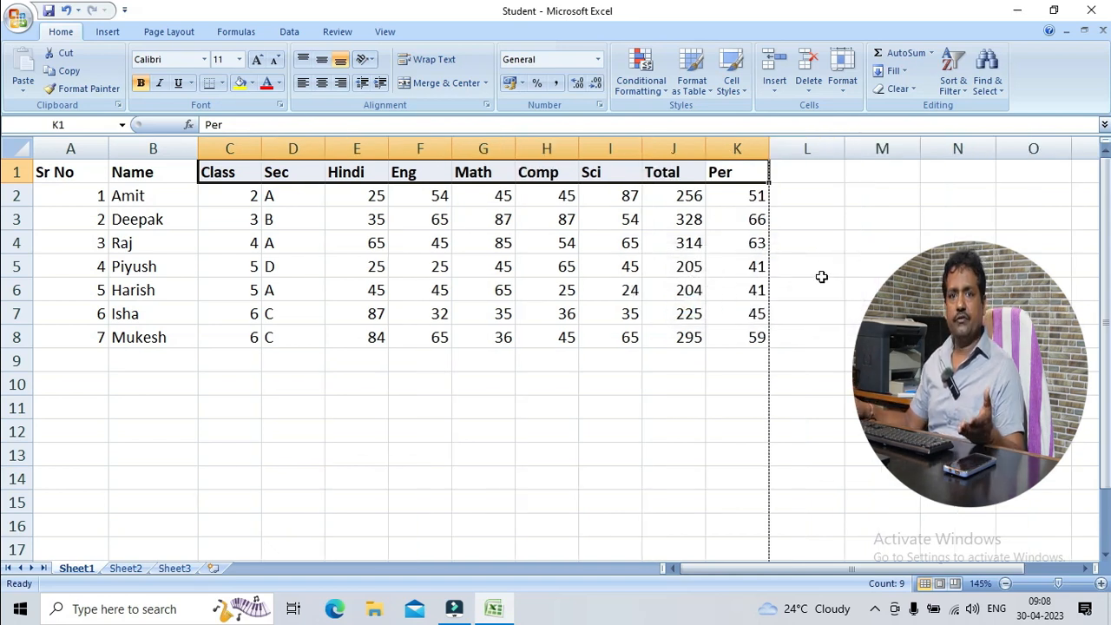
# Step: Examine the whole marks table in A1:K8 against the dotted page break line beside the Per column
pyautogui.click(711, 219)
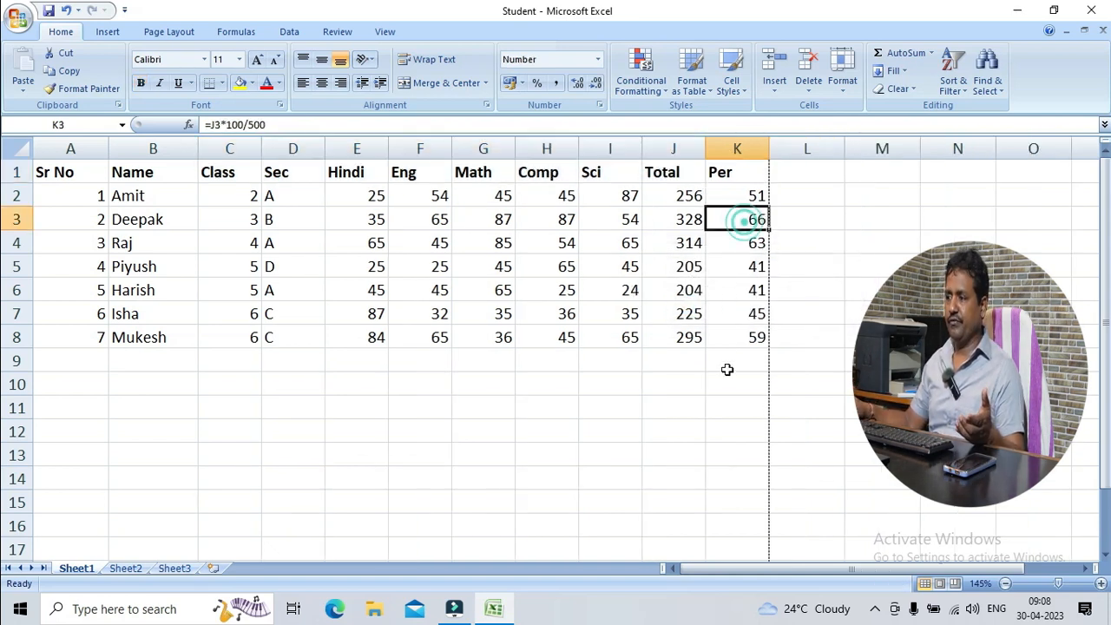
pyautogui.moveTo(749, 330); pyautogui.dragTo(50, 174)
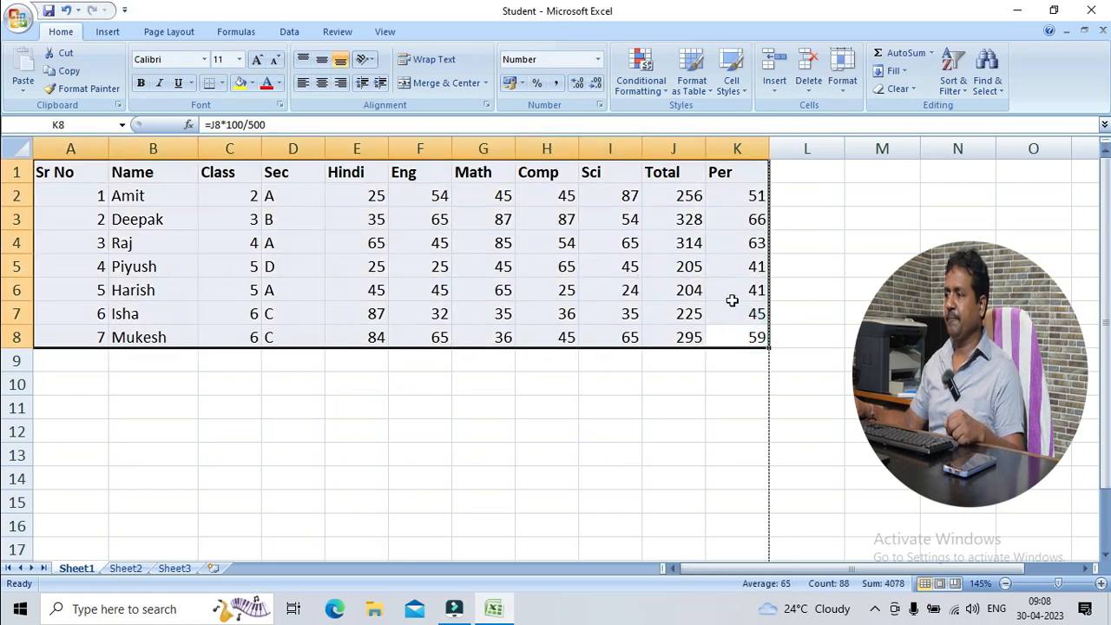
pyautogui.click(835, 289)
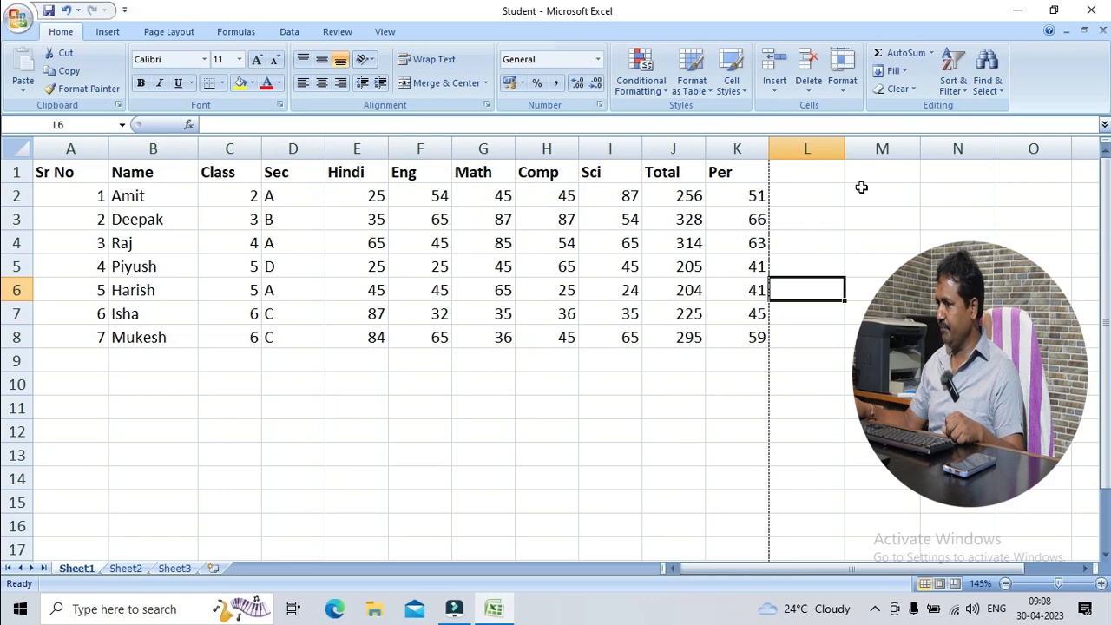
pyautogui.moveTo(735, 342); pyautogui.dragTo(52, 173)
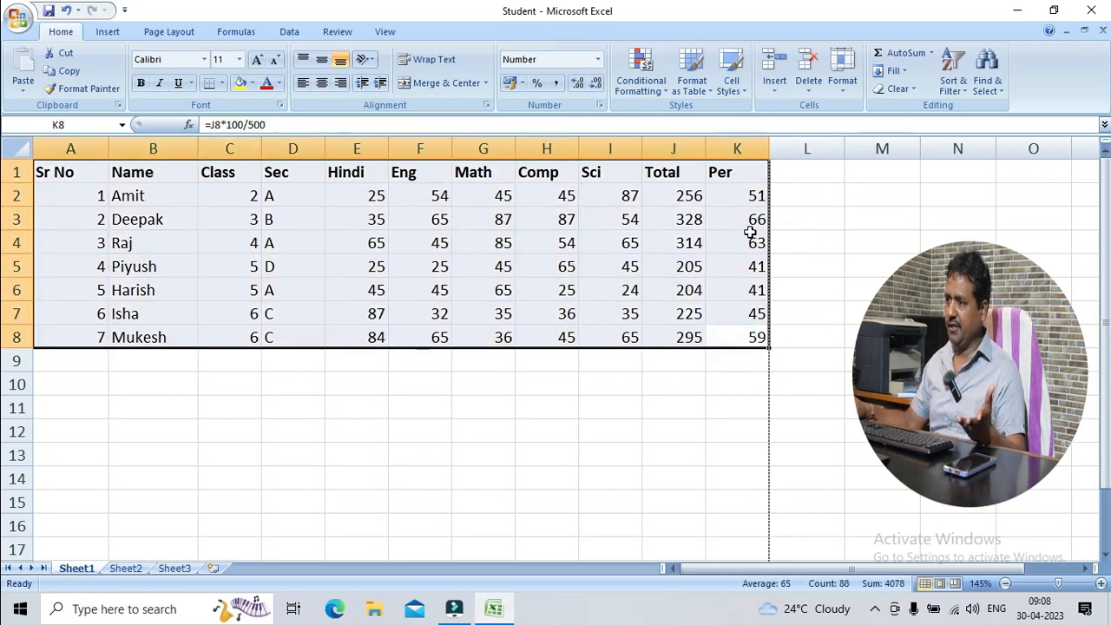
pyautogui.click(683, 313)
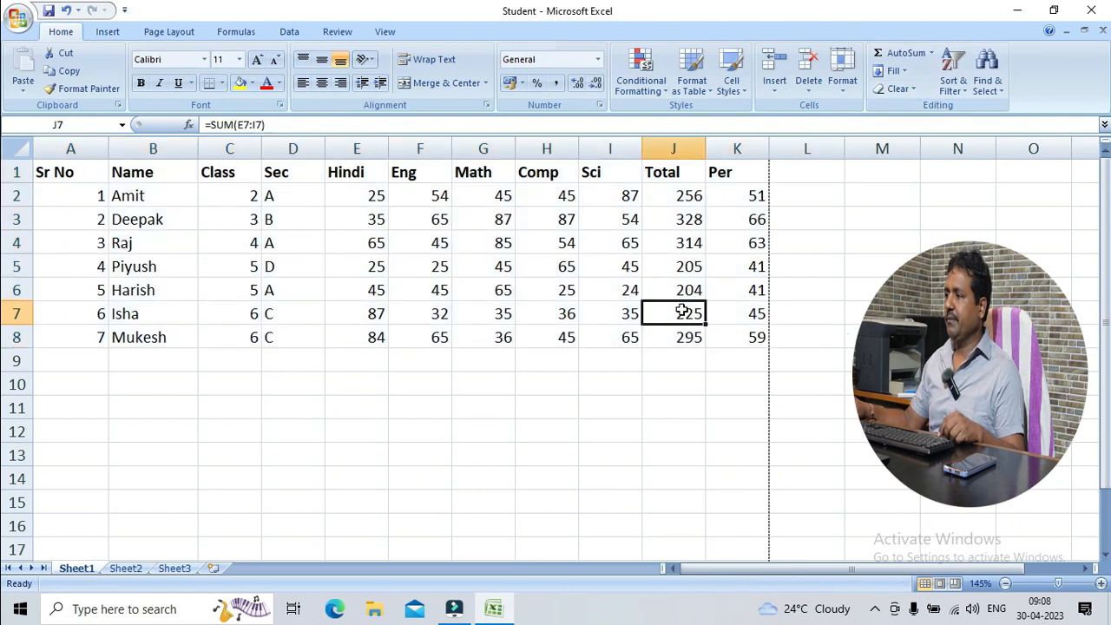
pyautogui.click(842, 80)
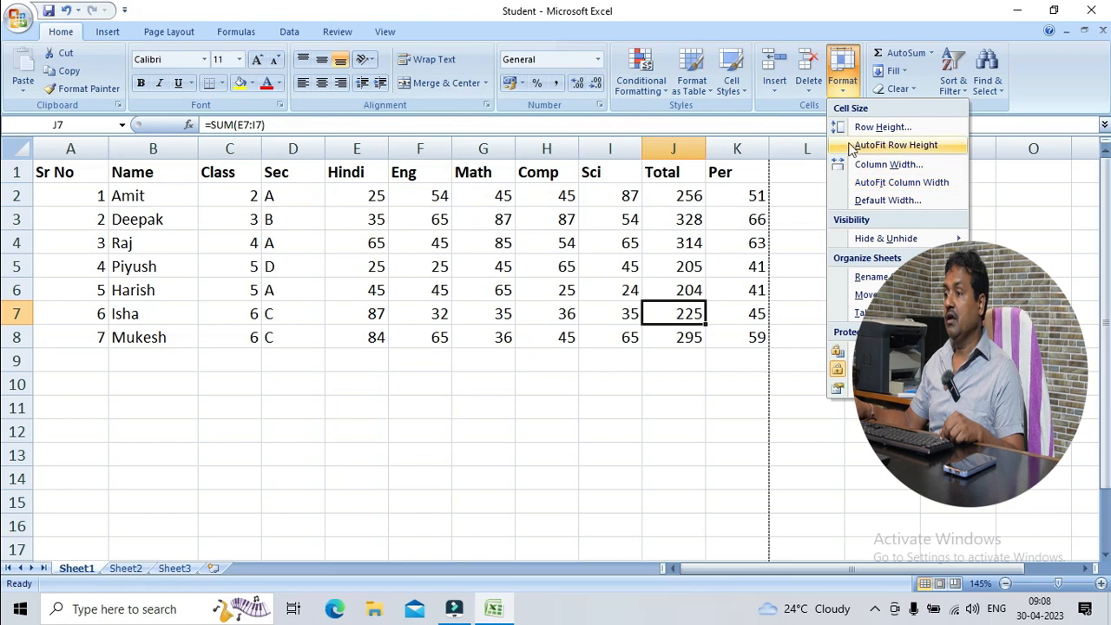
pyautogui.click(364, 370)
pyautogui.click(366, 356)
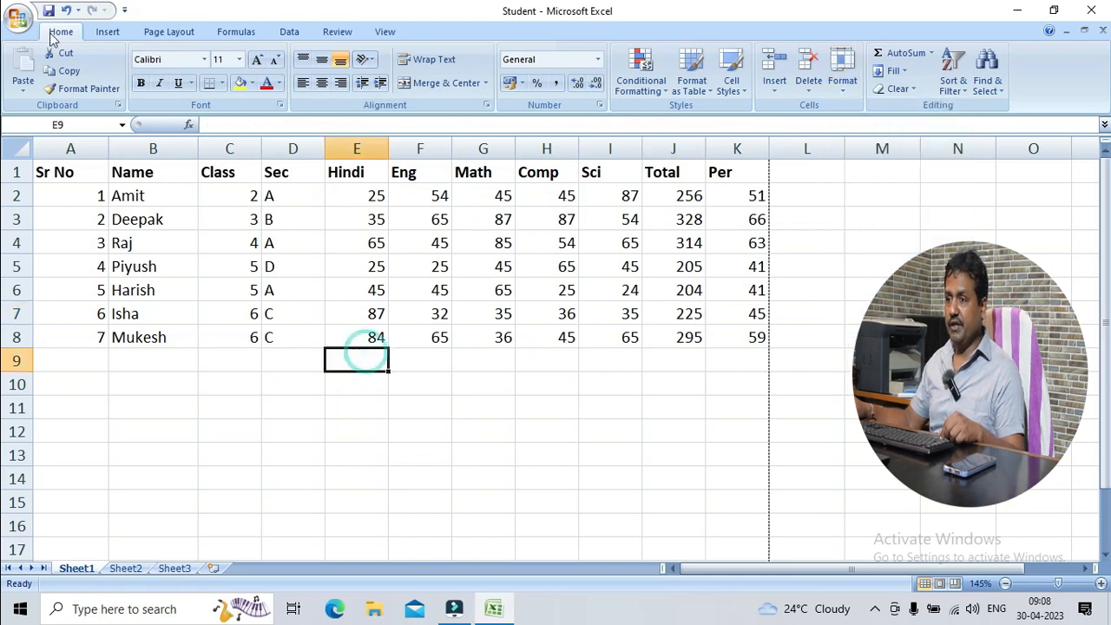
# Step: Preview how the table prints with the narrower Class to Per columns, check it up close, and close the preview
pyautogui.click(19, 19)
pyautogui.moveTo(26, 213)
pyautogui.click(147, 149)
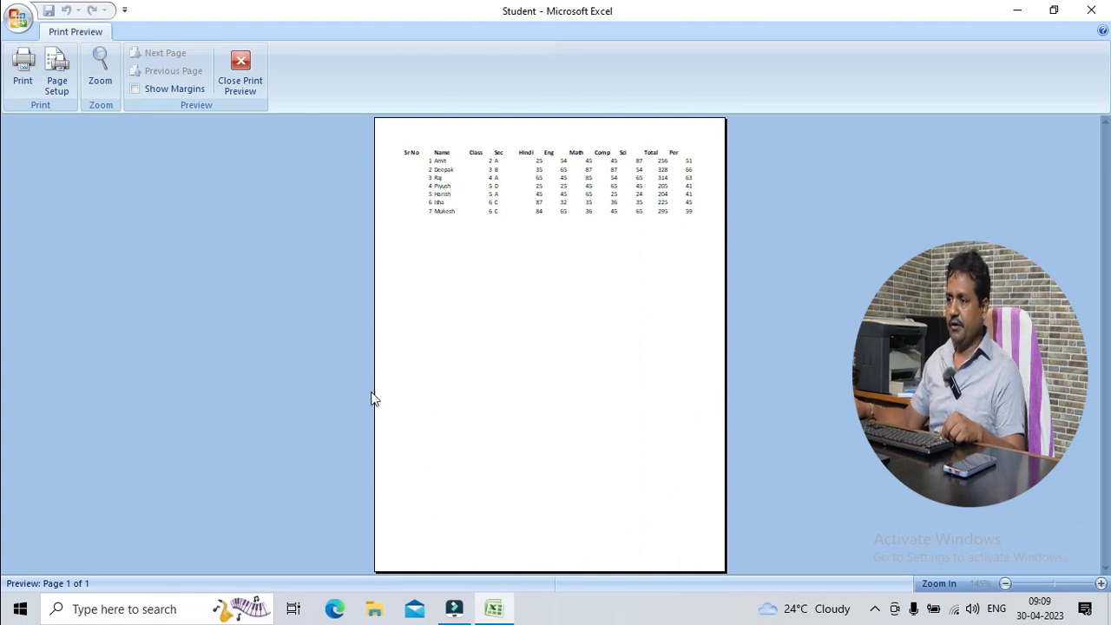
pyautogui.click(477, 154)
pyautogui.click(575, 158)
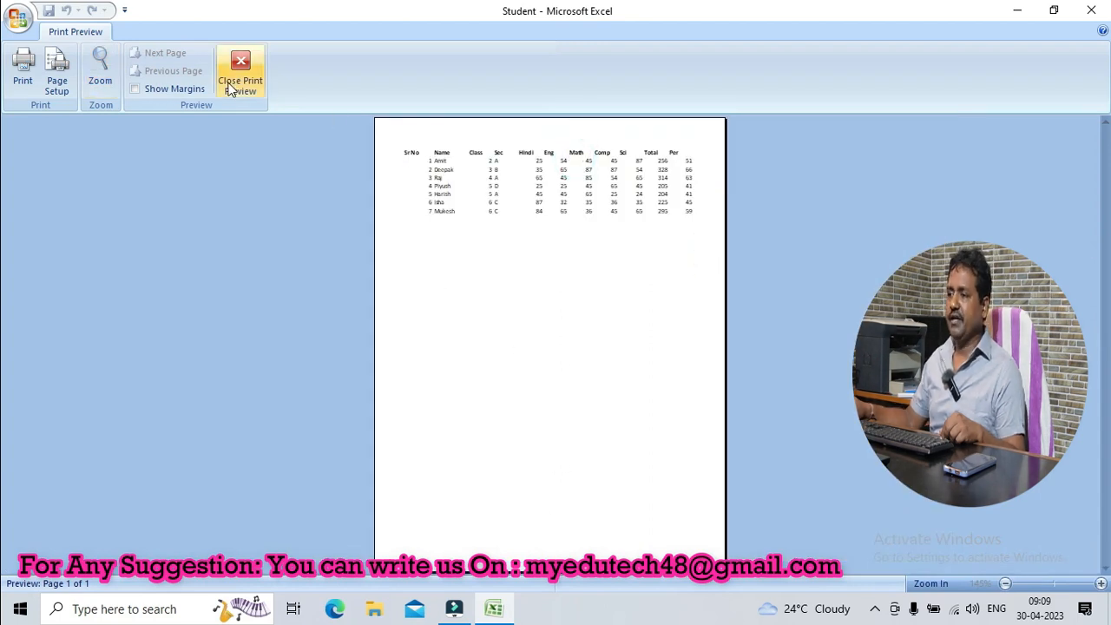
pyautogui.click(531, 146)
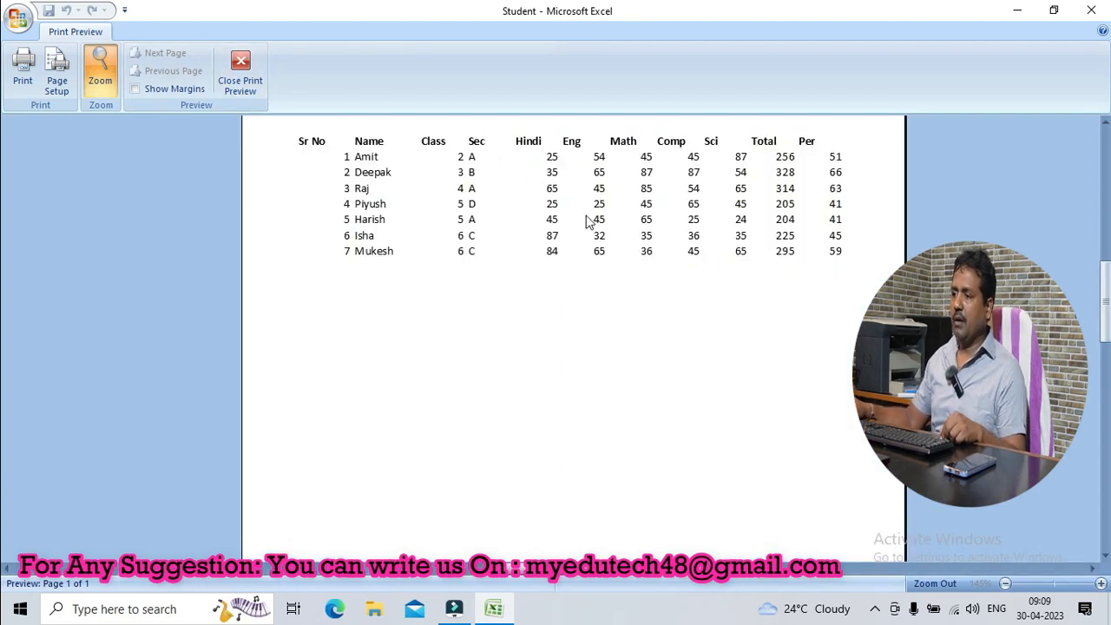
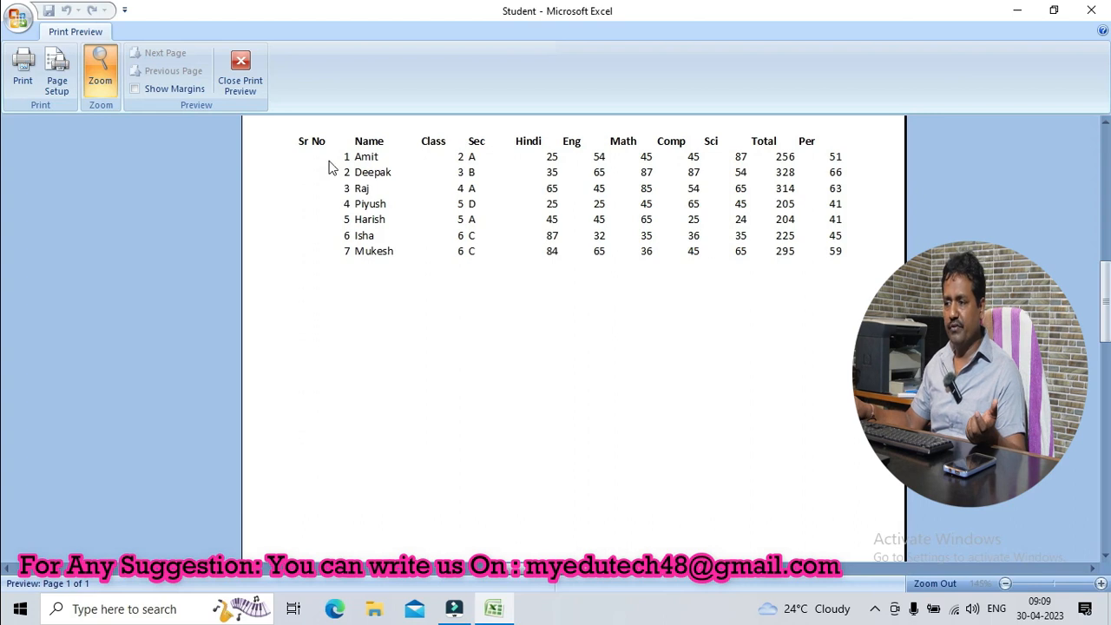
pyautogui.click(247, 93)
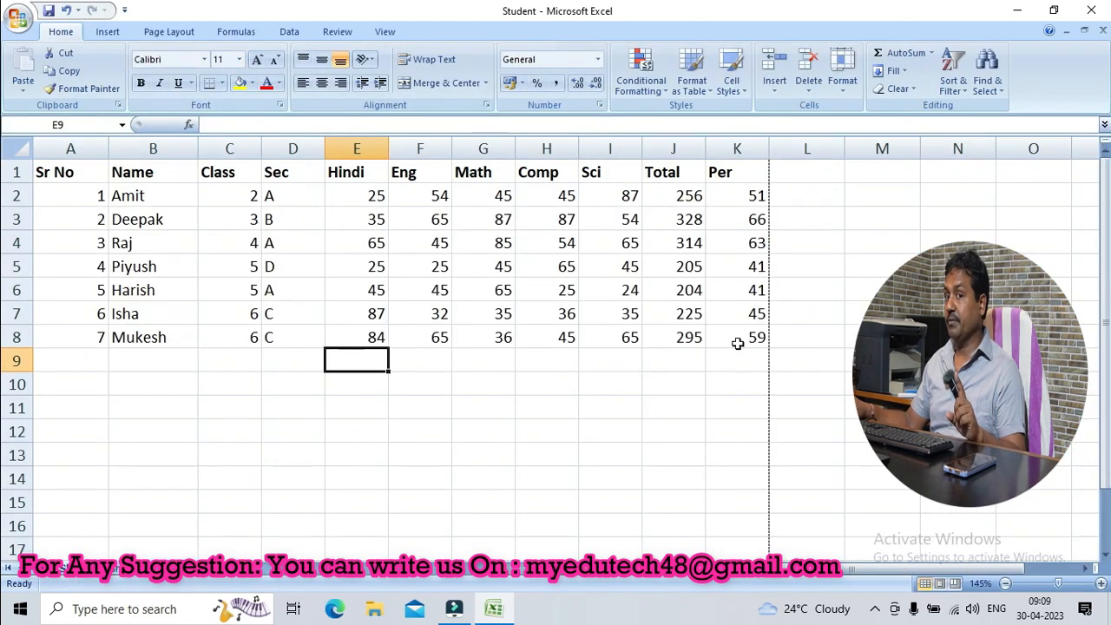
# Step: Apply All Borders to the marks table in A1:K8
pyautogui.moveTo(737, 345); pyautogui.dragTo(43, 169)
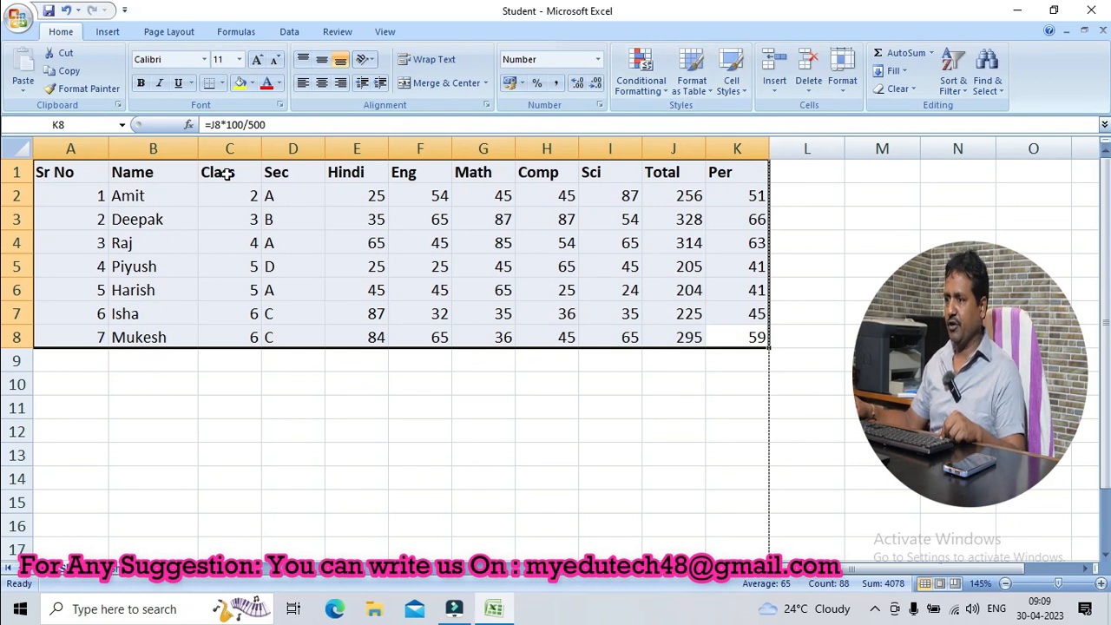
pyautogui.click(223, 84)
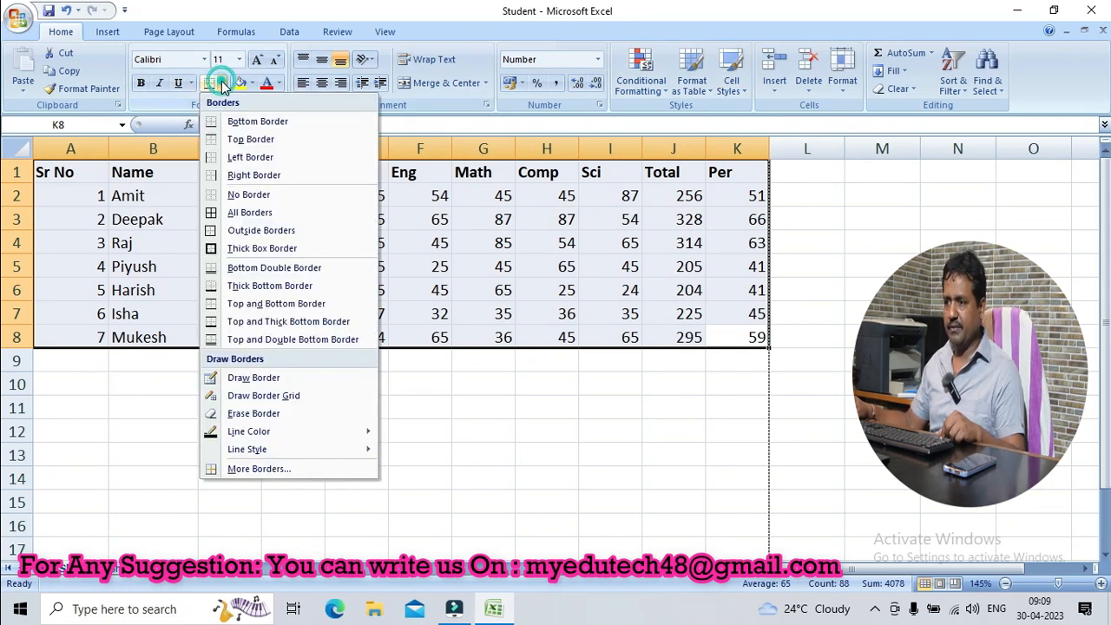
pyautogui.click(236, 213)
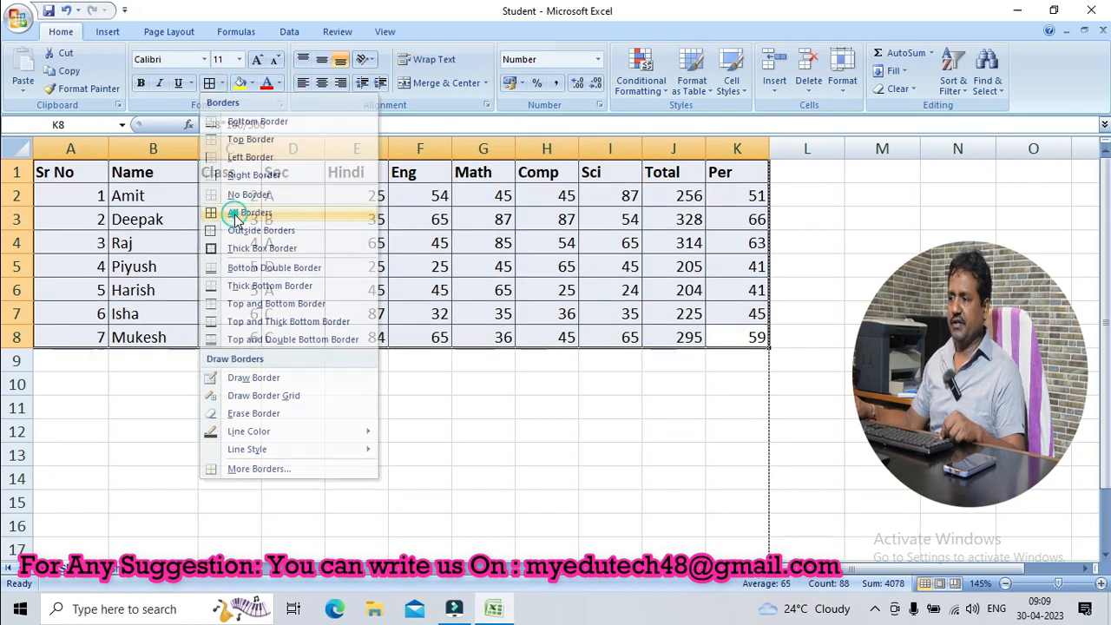
pyautogui.click(618, 431)
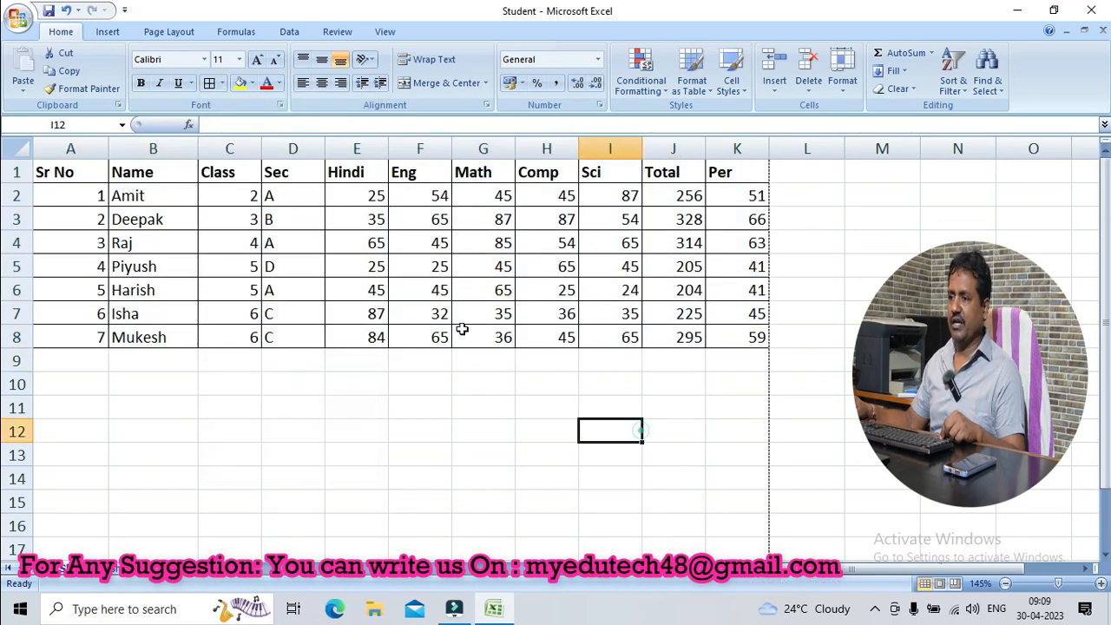
# Step: Check the bordered marks table in the print preview, then return to the worksheet
pyautogui.click(17, 19)
pyautogui.moveTo(54, 204)
pyautogui.click(149, 167)
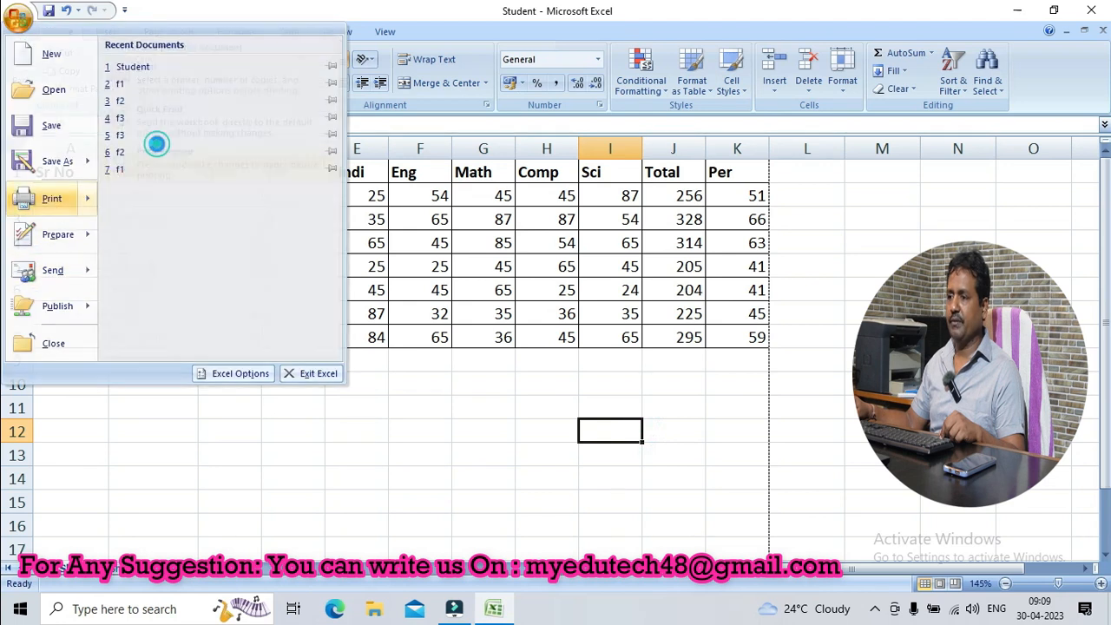
pyautogui.click(569, 194)
pyautogui.click(576, 152)
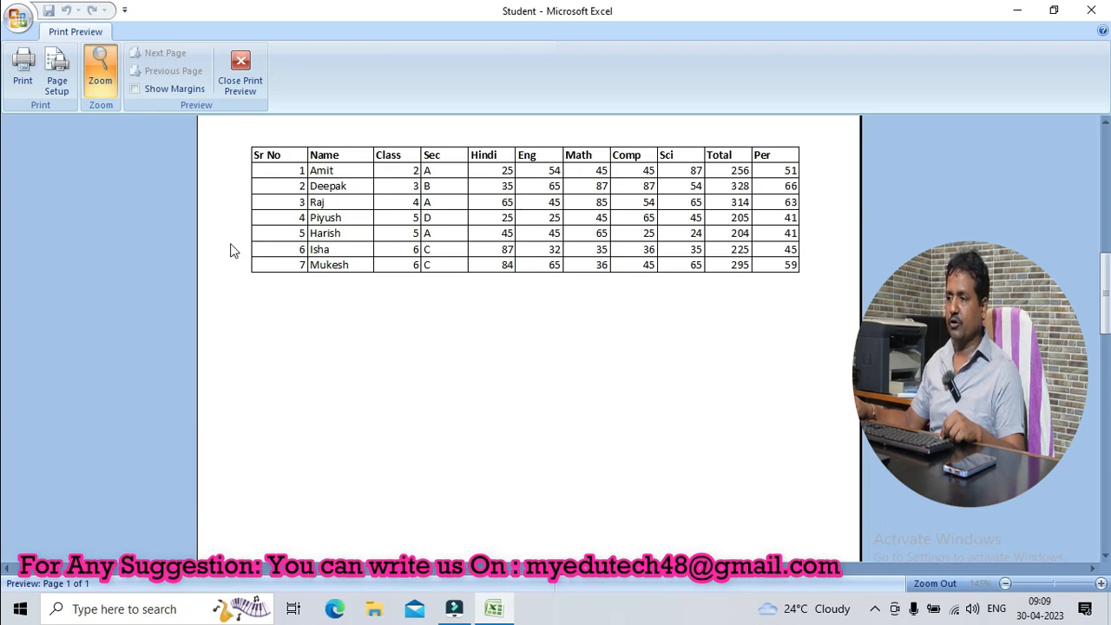
pyautogui.click(240, 76)
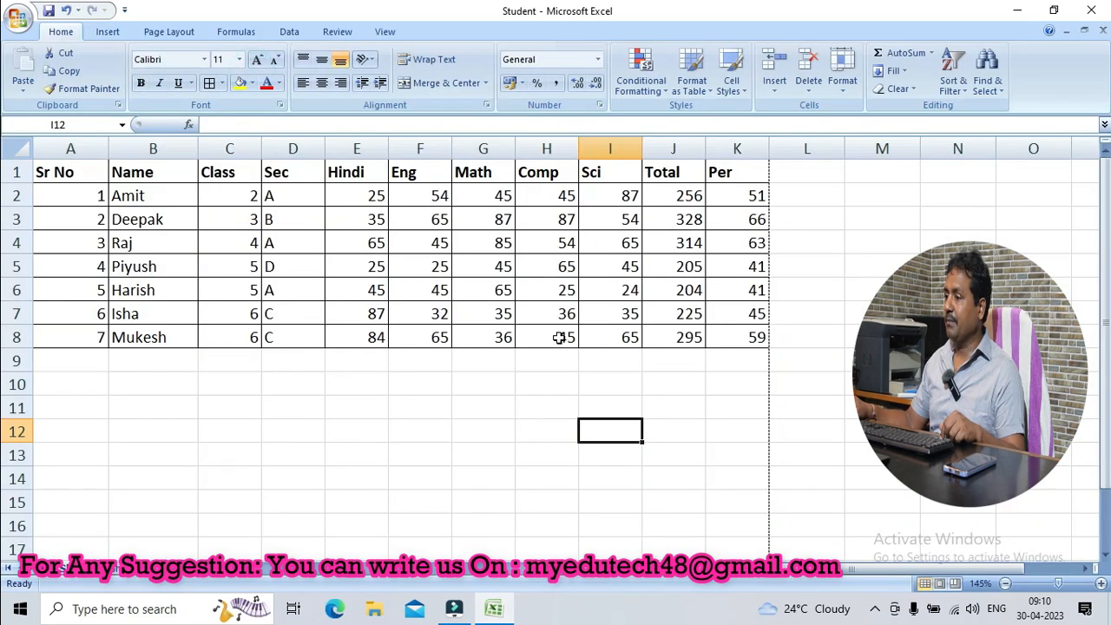
# Step: Set the row height of the whole marks table, rows 1 to 8, to 30
pyautogui.scroll(-9, 690, 339)
pyautogui.scroll(9, 691, 343)
pyautogui.moveTo(757, 340); pyautogui.dragTo(17, 170)
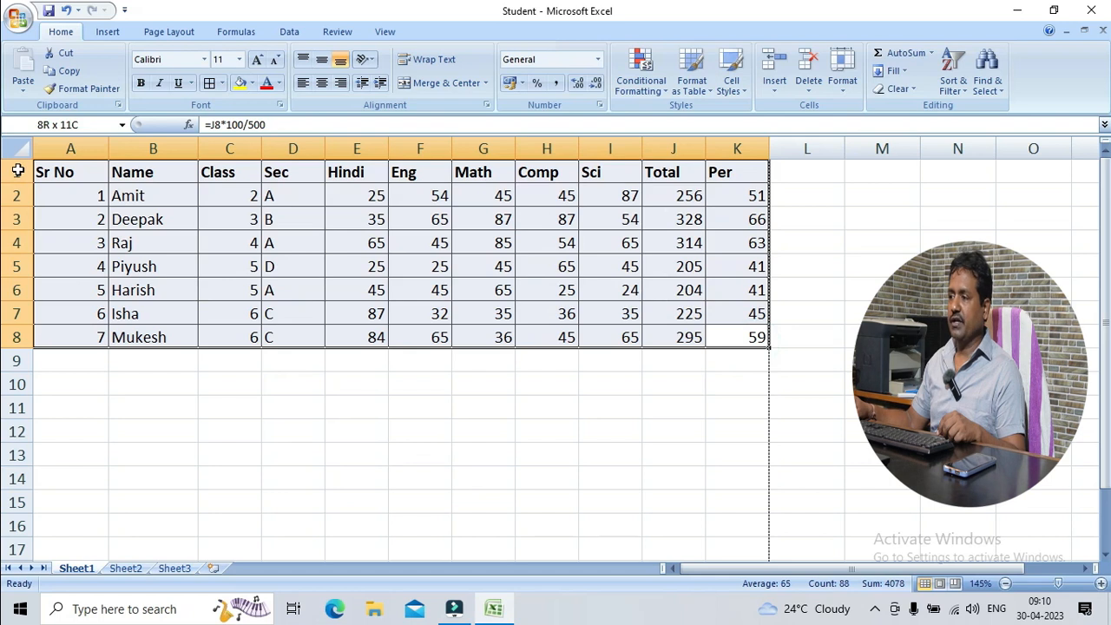
pyautogui.click(841, 91)
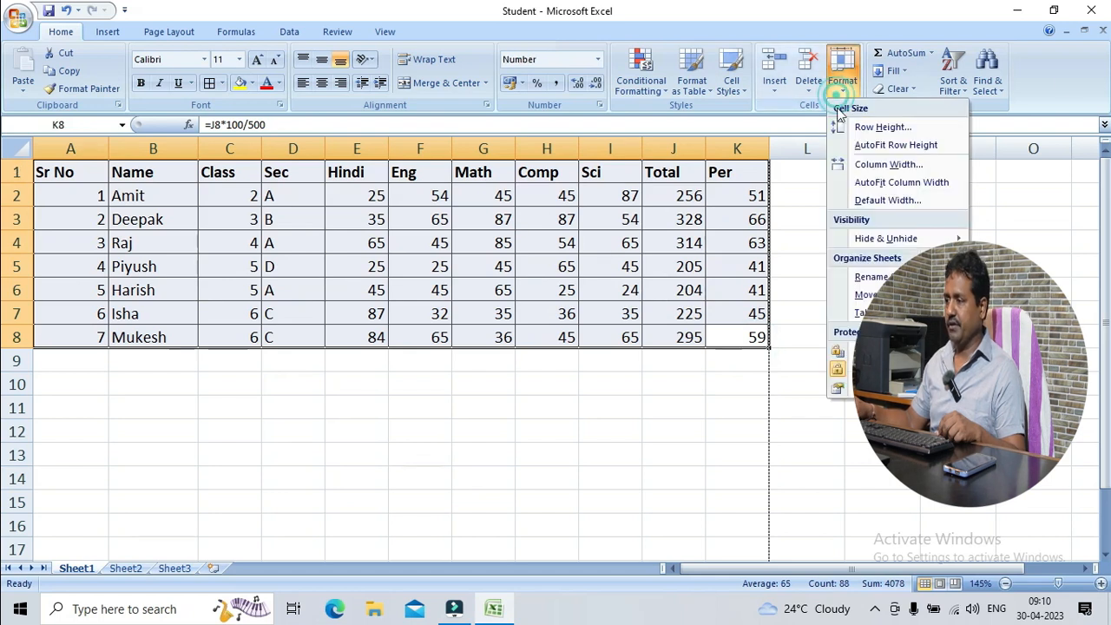
pyautogui.click(876, 127)
pyautogui.write('30')
pyautogui.press('Return')
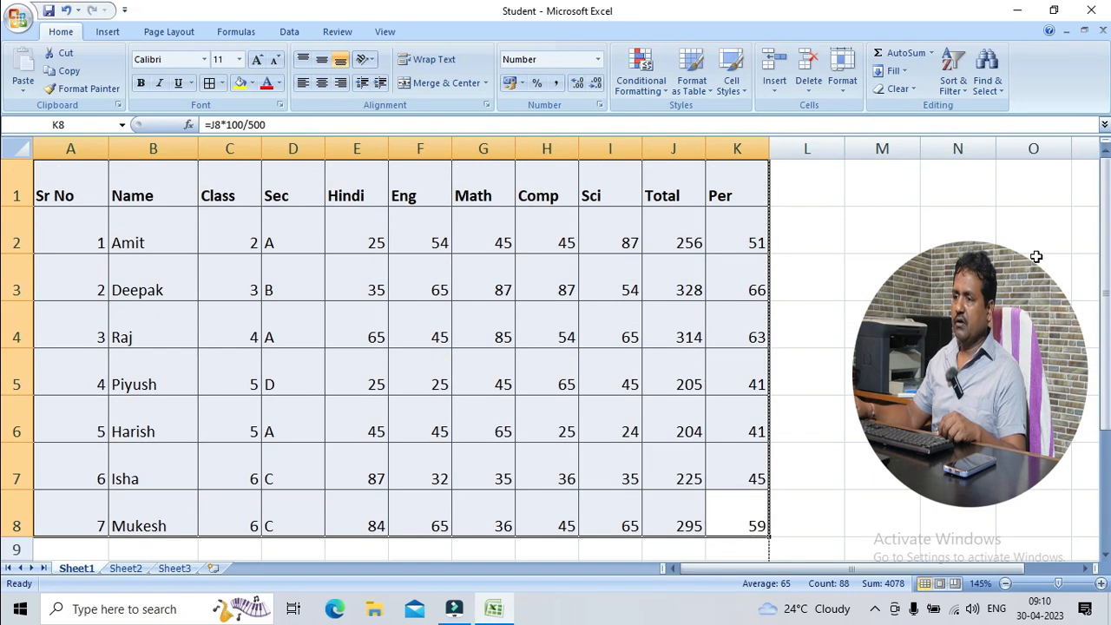
pyautogui.click(501, 335)
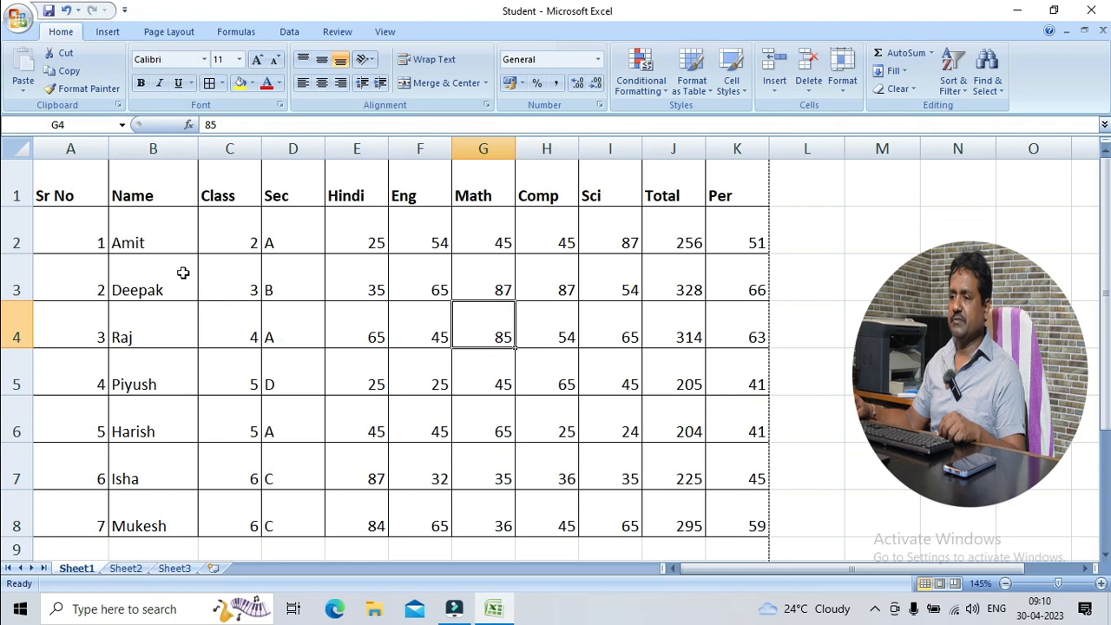
# Step: Preview how the marks table prints with the row height of 30, then close the print preview
pyautogui.click(17, 17)
pyautogui.moveTo(40, 205)
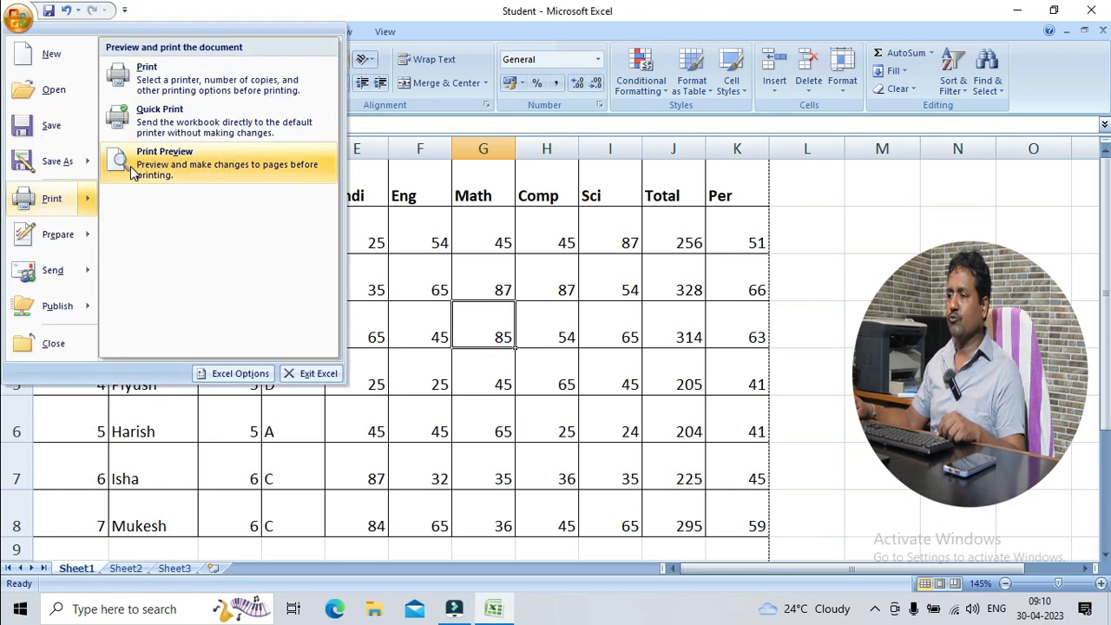
pyautogui.click(169, 161)
pyautogui.click(499, 230)
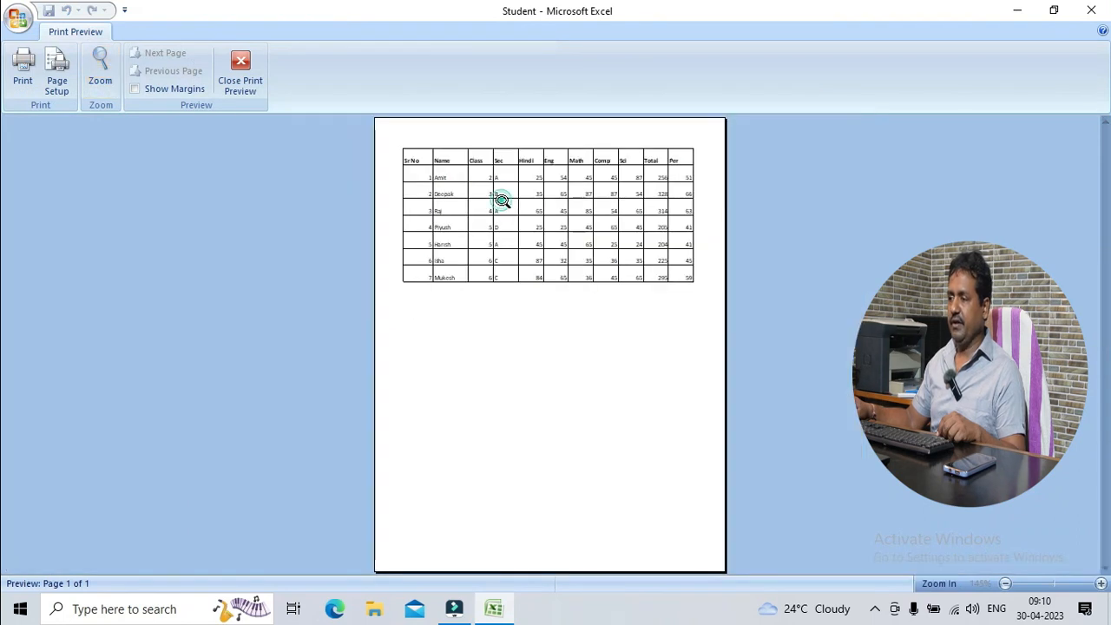
pyautogui.click(547, 193)
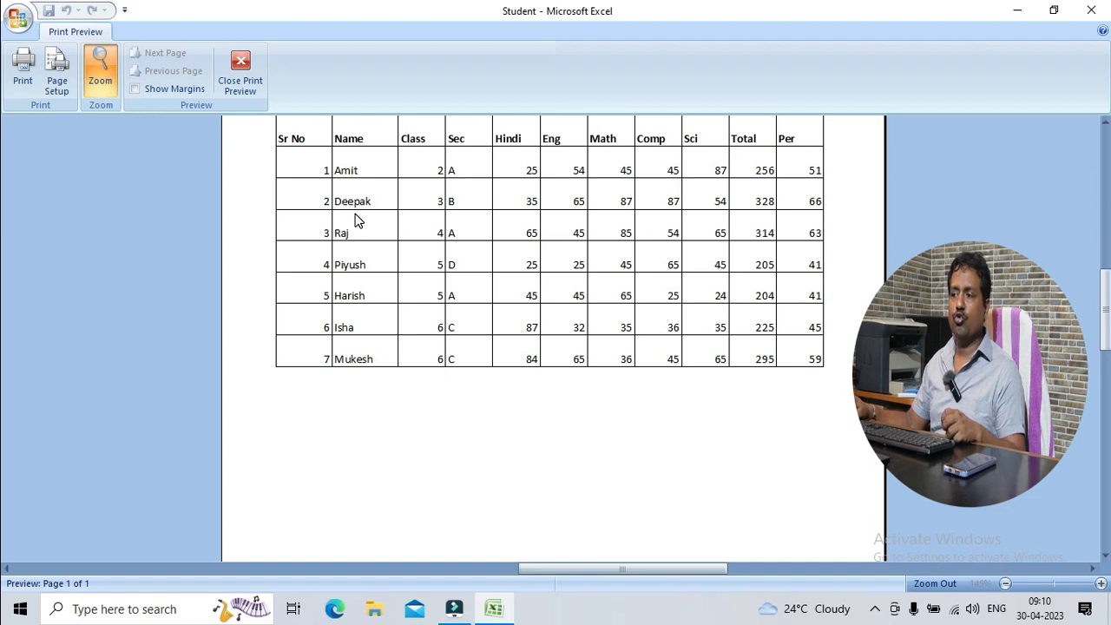
pyautogui.click(258, 83)
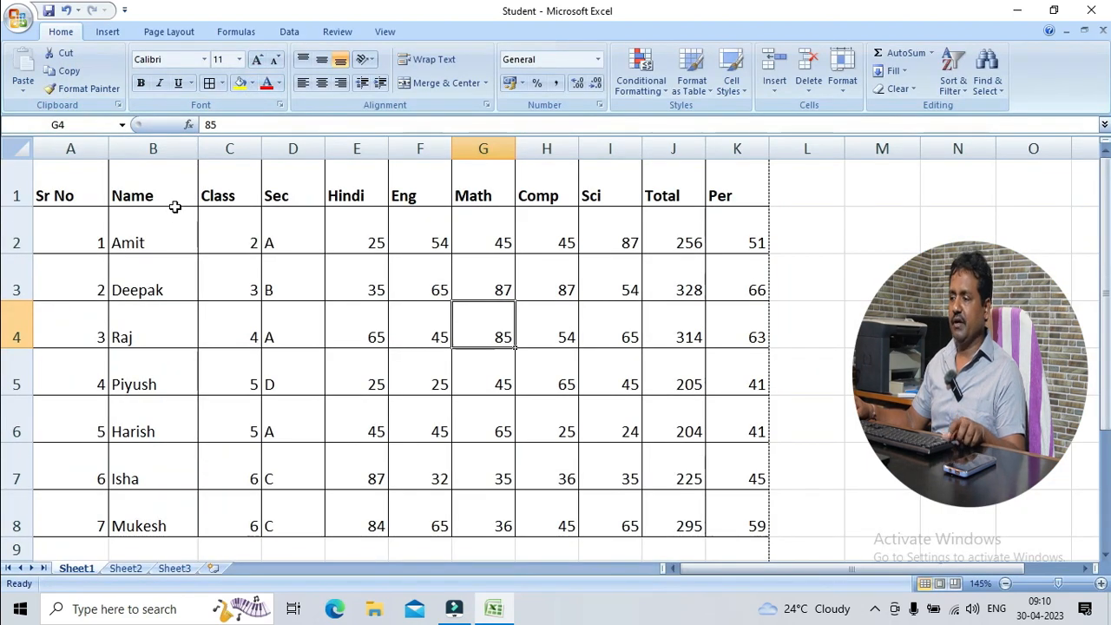
# Step: Set the row height of rows 1 to 8 to 40, using the Name column cells B1:B8 as the selection
pyautogui.scroll(-2, 244, 480)
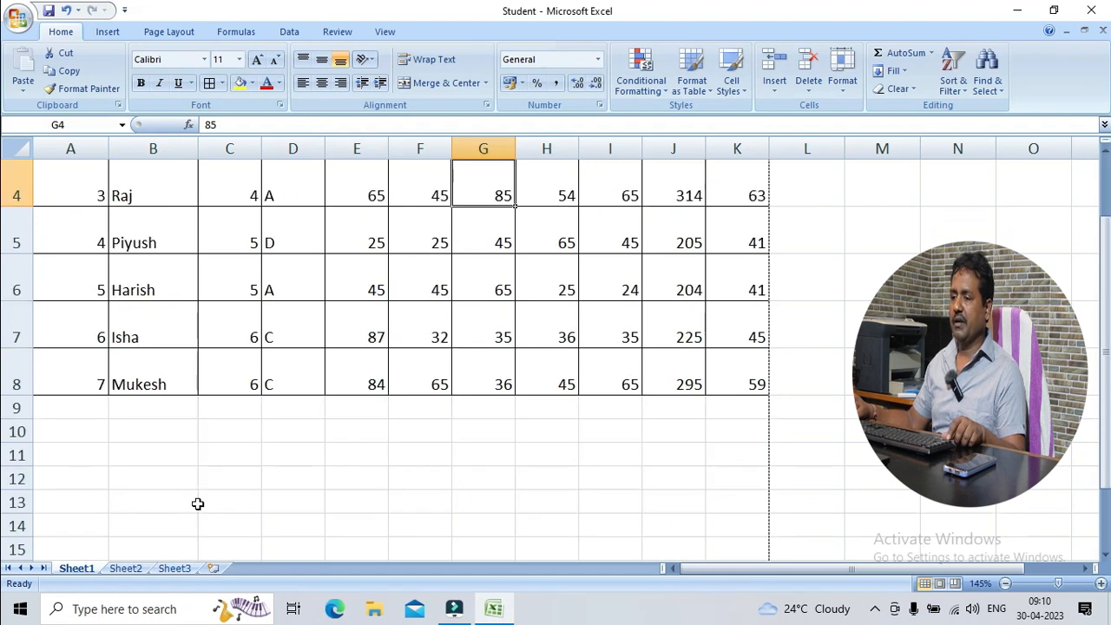
pyautogui.scroll(1, 174, 417)
pyautogui.click(164, 384)
pyautogui.moveTo(163, 341); pyautogui.dragTo(176, 191)
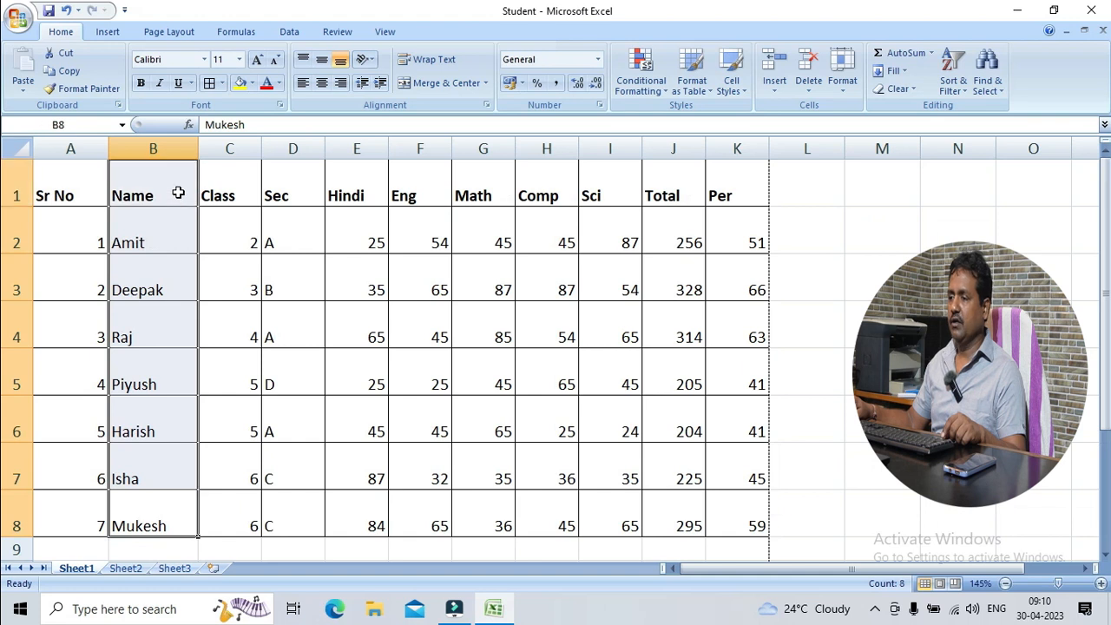
pyautogui.click(841, 73)
pyautogui.click(864, 125)
pyautogui.write('40')
pyautogui.press('Return')
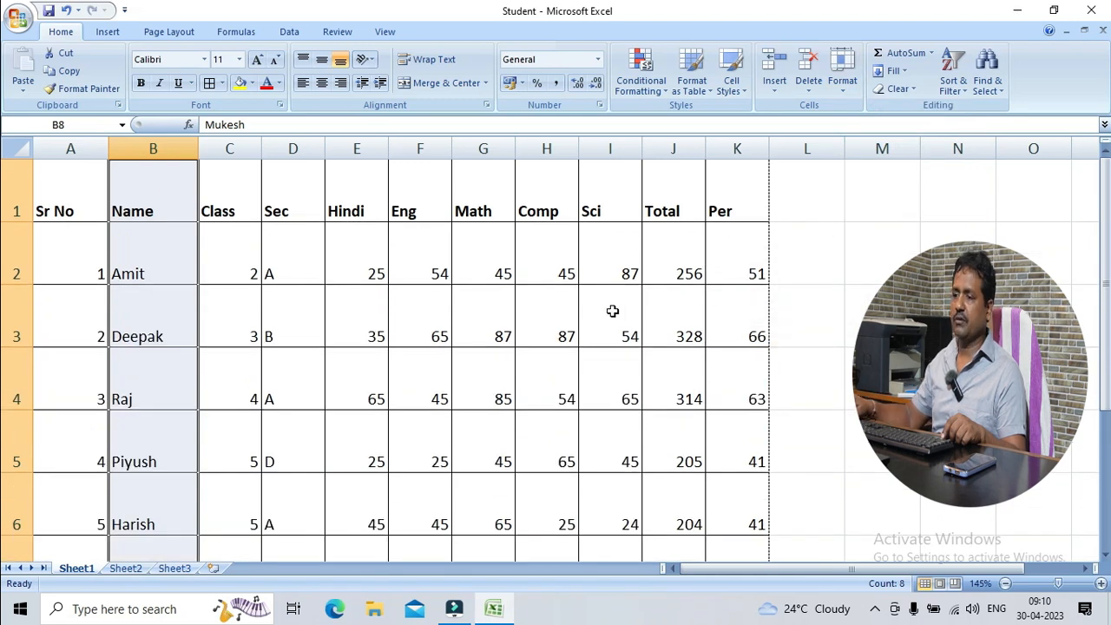
pyautogui.click(573, 311)
# Step: Narrow the Sr No column to just fit its heading and widen the Name column by a similar amount
pyautogui.moveTo(108, 149); pyautogui.dragTo(79, 154)
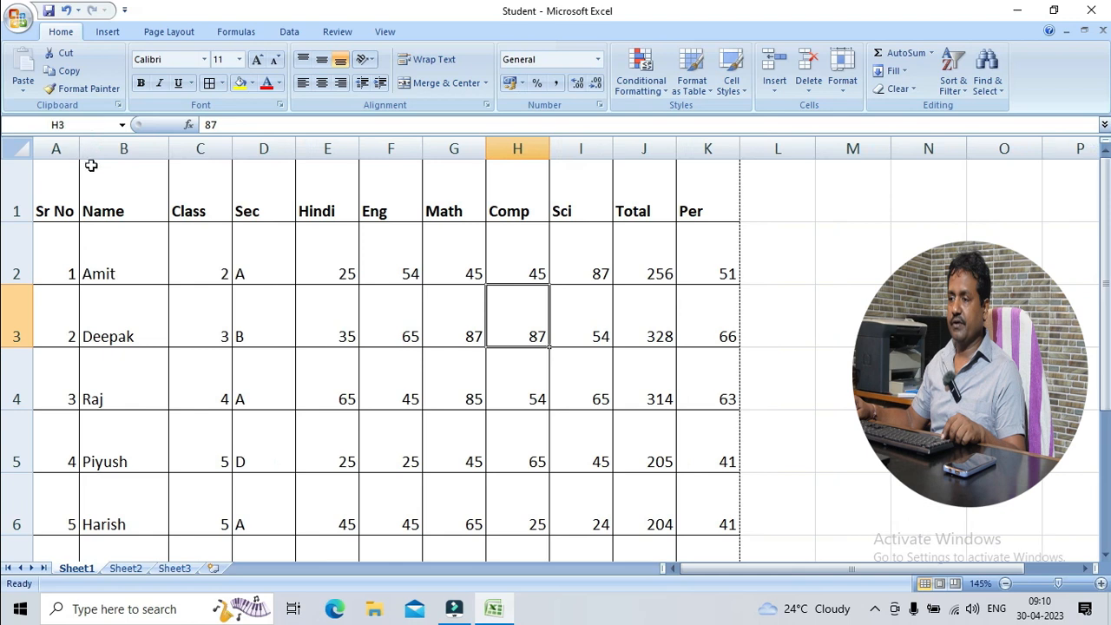
pyautogui.moveTo(169, 149); pyautogui.dragTo(196, 150)
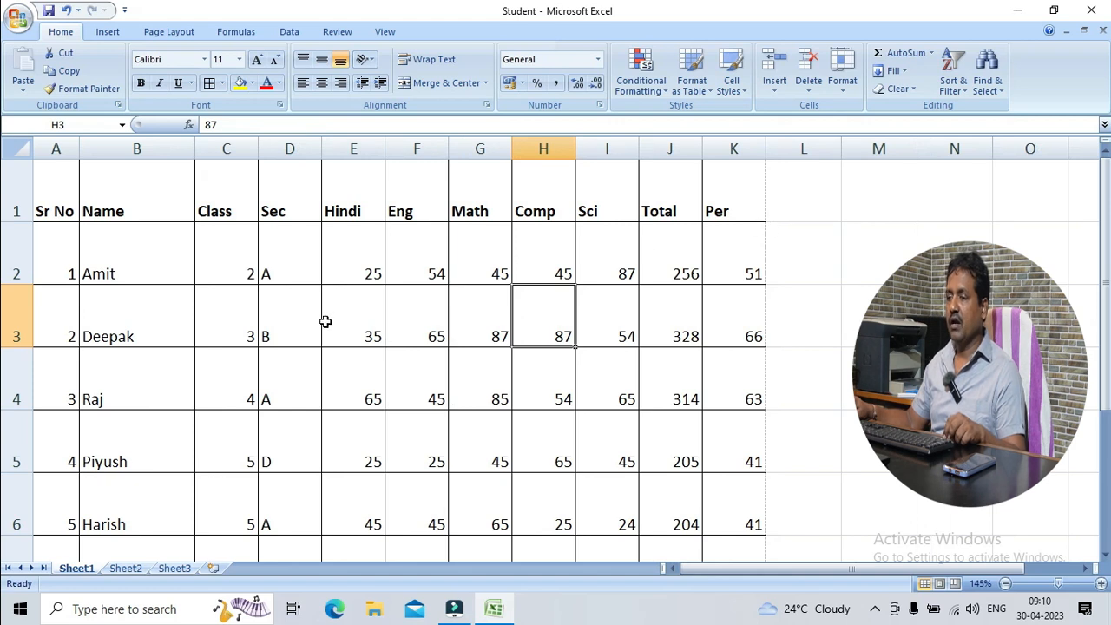
pyautogui.scroll(-1, 326, 322)
# Step: Preview the printed page with the taller rows and resized Sr No and Name columns, viewing the table up close
pyautogui.click(26, 16)
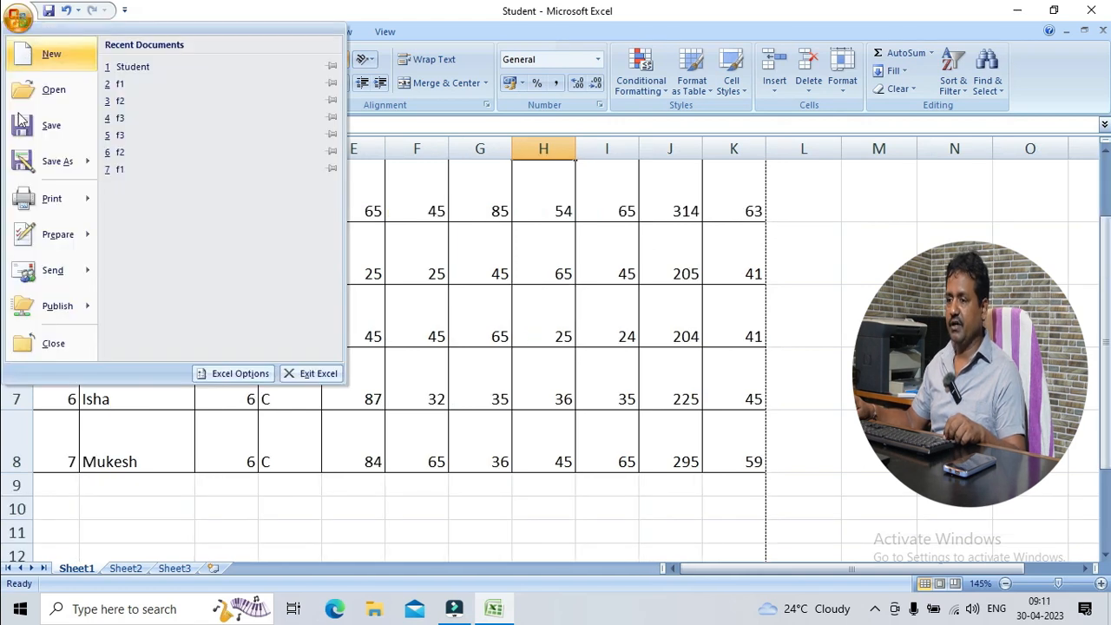
pyautogui.moveTo(52, 198)
pyautogui.click(324, 229)
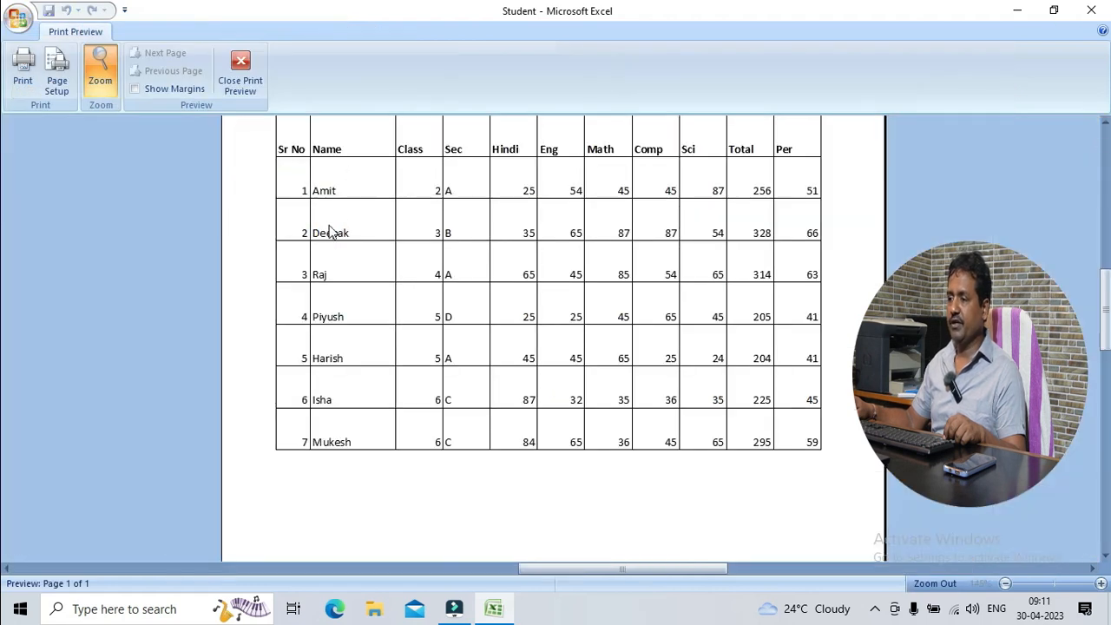
pyautogui.click(350, 208)
pyautogui.click(430, 181)
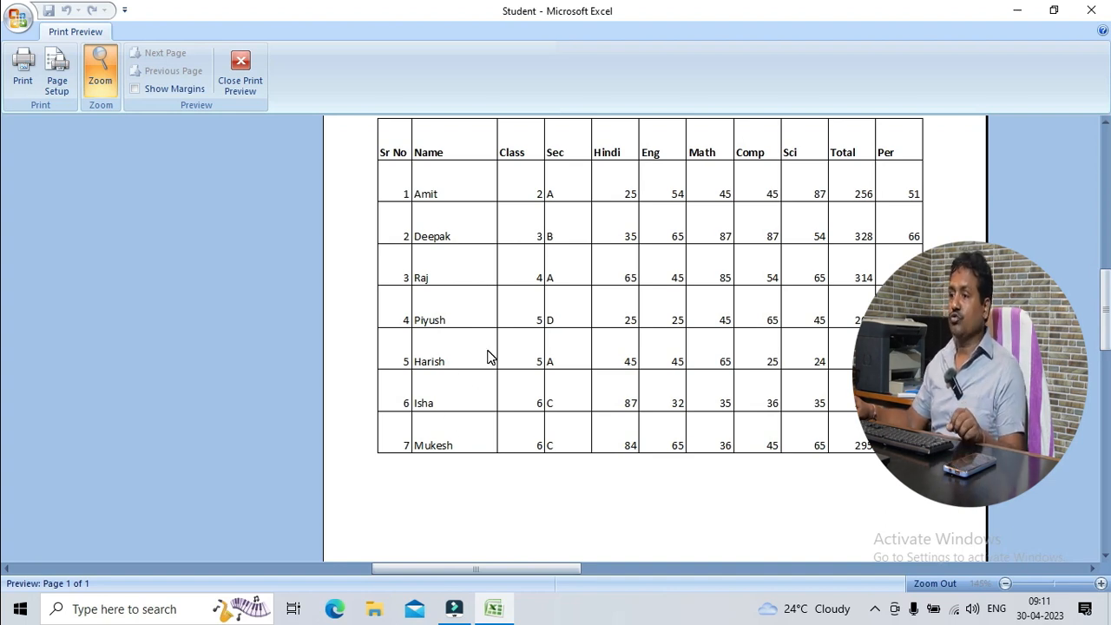
# Step: Close the print preview and return to the marks table, with no cell formatting option applied
pyautogui.click(240, 69)
pyautogui.click(734, 292)
pyautogui.click(841, 80)
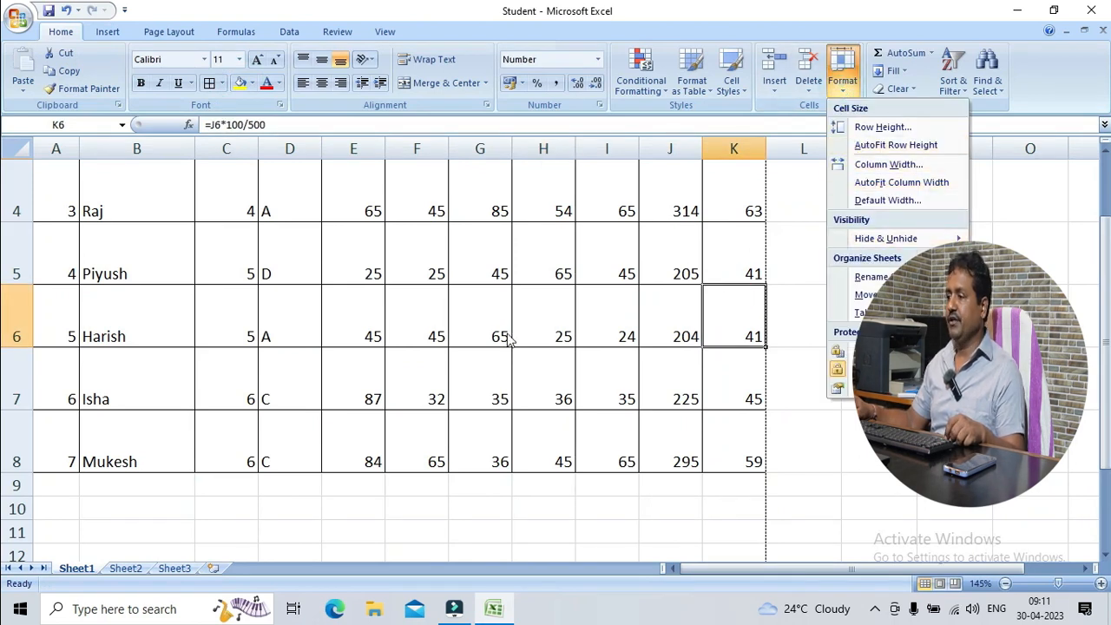
pyautogui.click(274, 311)
pyautogui.click(378, 508)
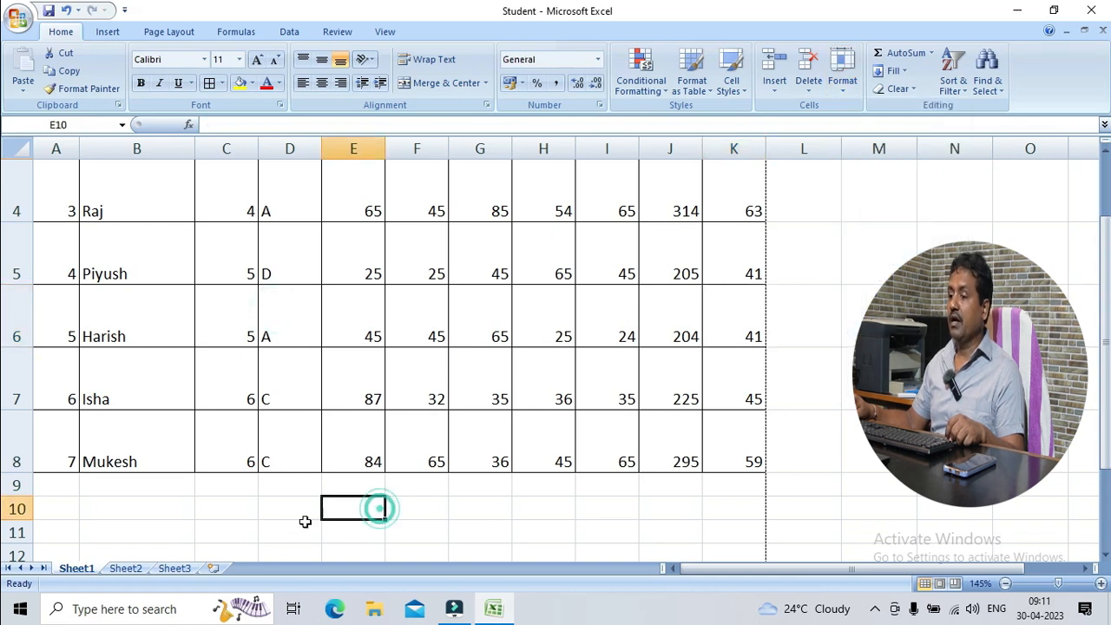
pyautogui.click(73, 570)
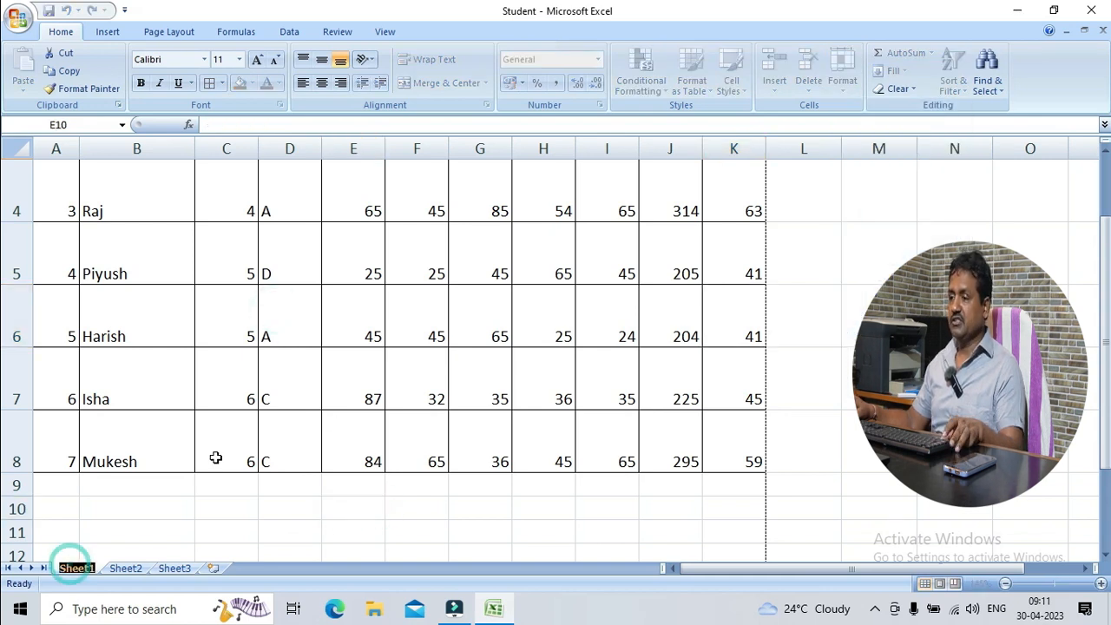
pyautogui.click(368, 290)
pyautogui.scroll(1, 367, 289)
pyautogui.click(235, 232)
pyautogui.click(188, 182)
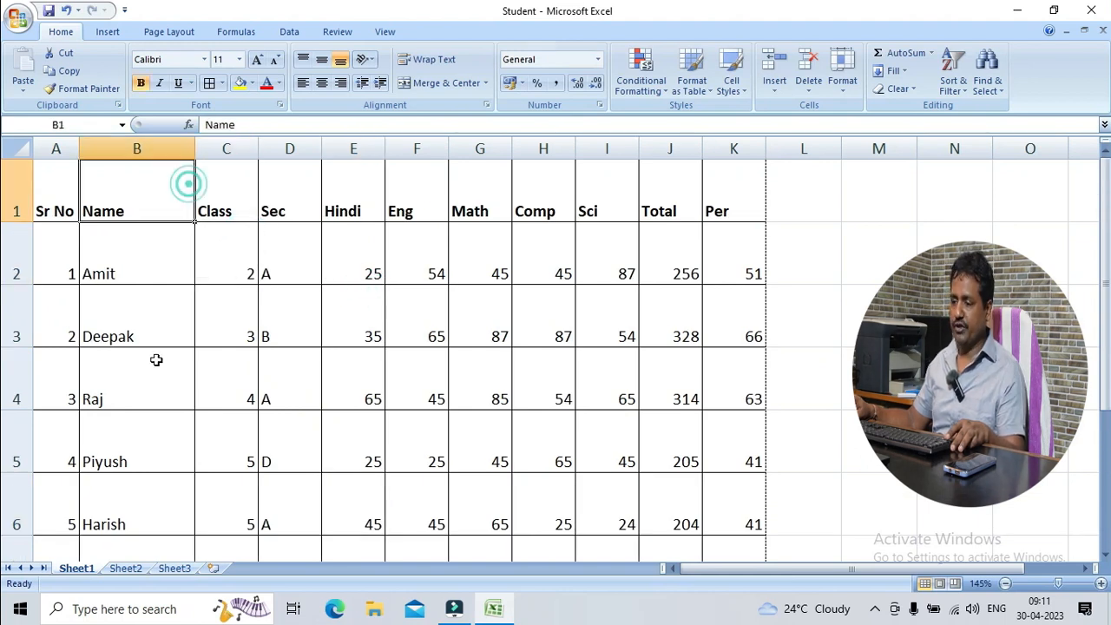
# Step: Rename Sheet1, which holds the marks table, as GIC Inter College Deoria
pyautogui.doubleClick(74, 569)
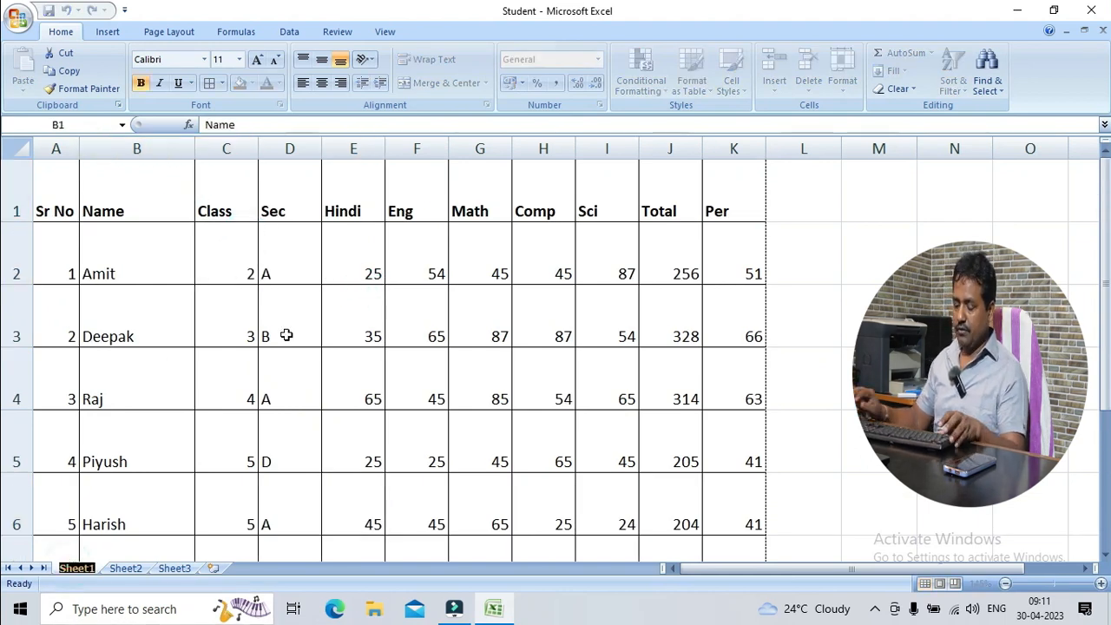
pyautogui.write('G')
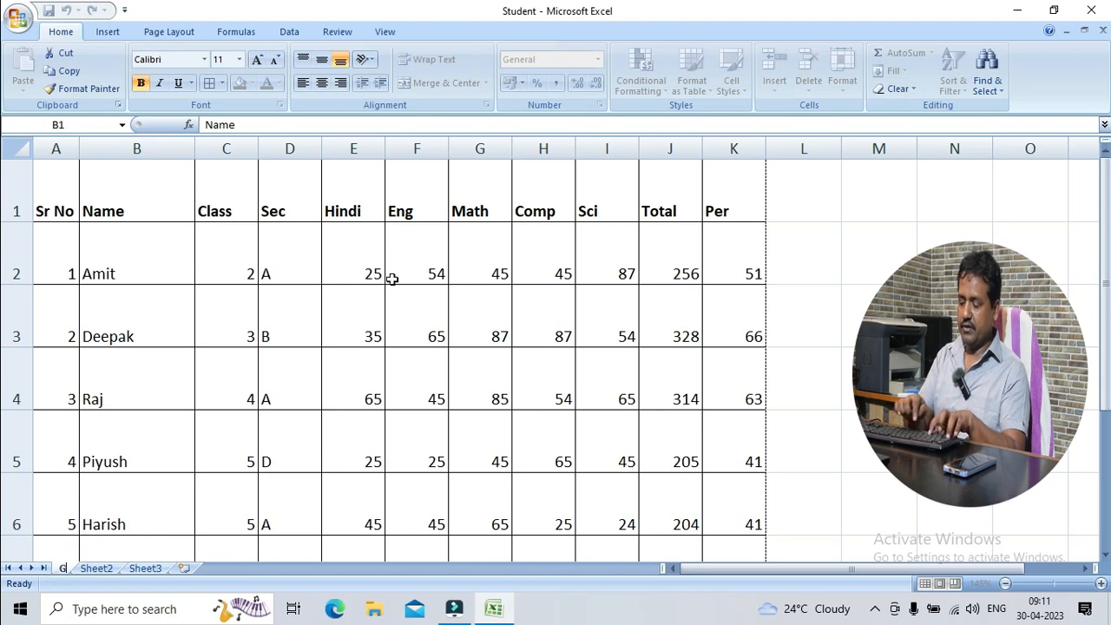
pyautogui.write('IV Inter College De4orial')
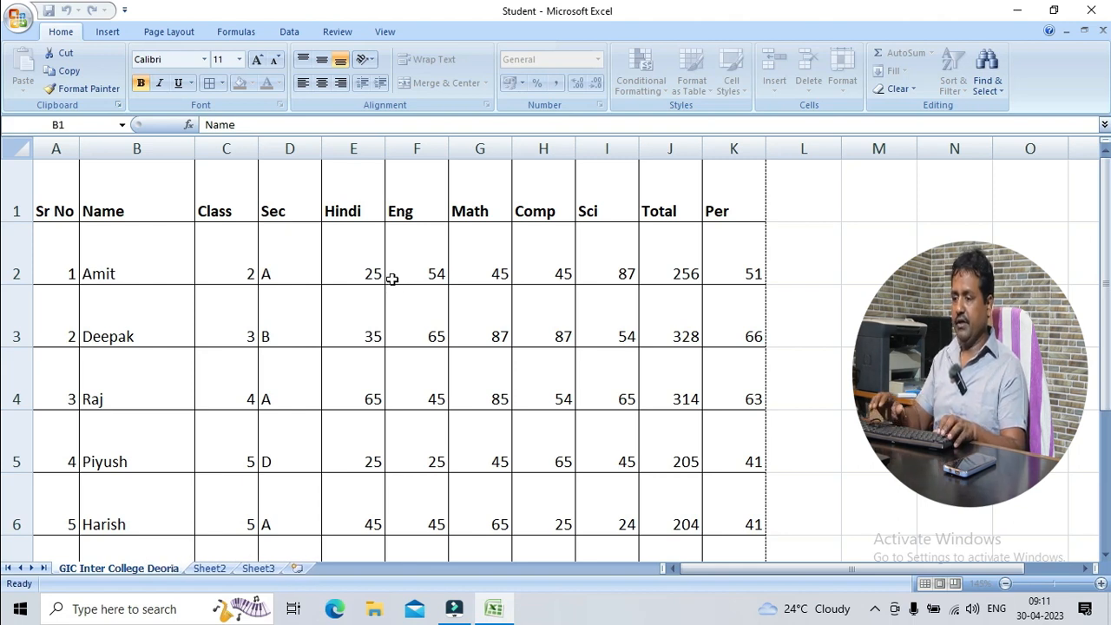
pyautogui.press('Return')
pyautogui.click(340, 359)
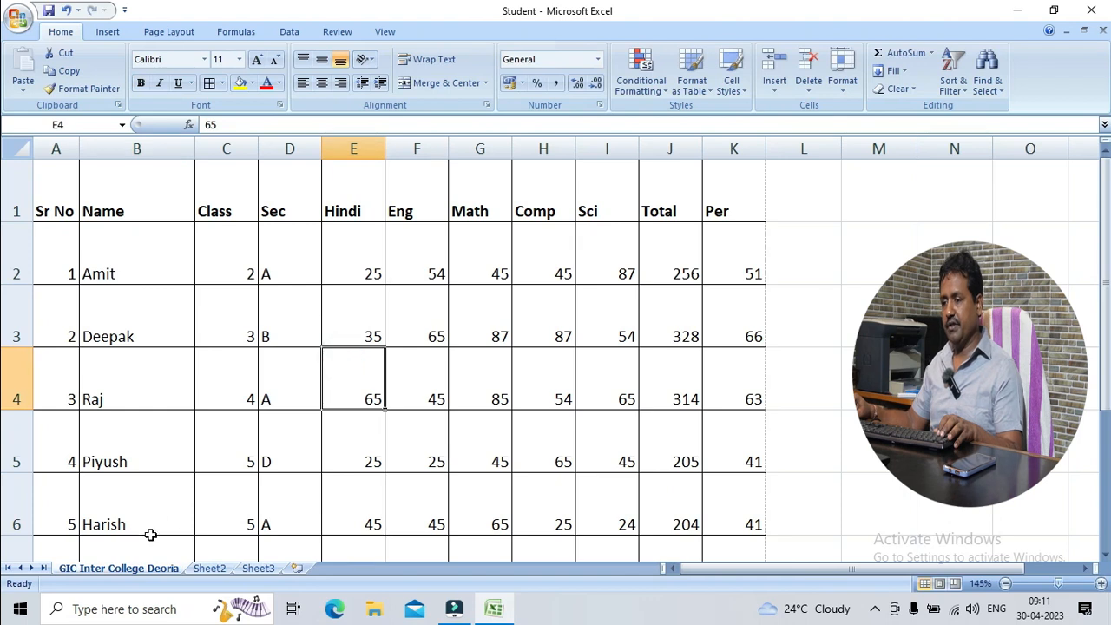
pyautogui.click(149, 448)
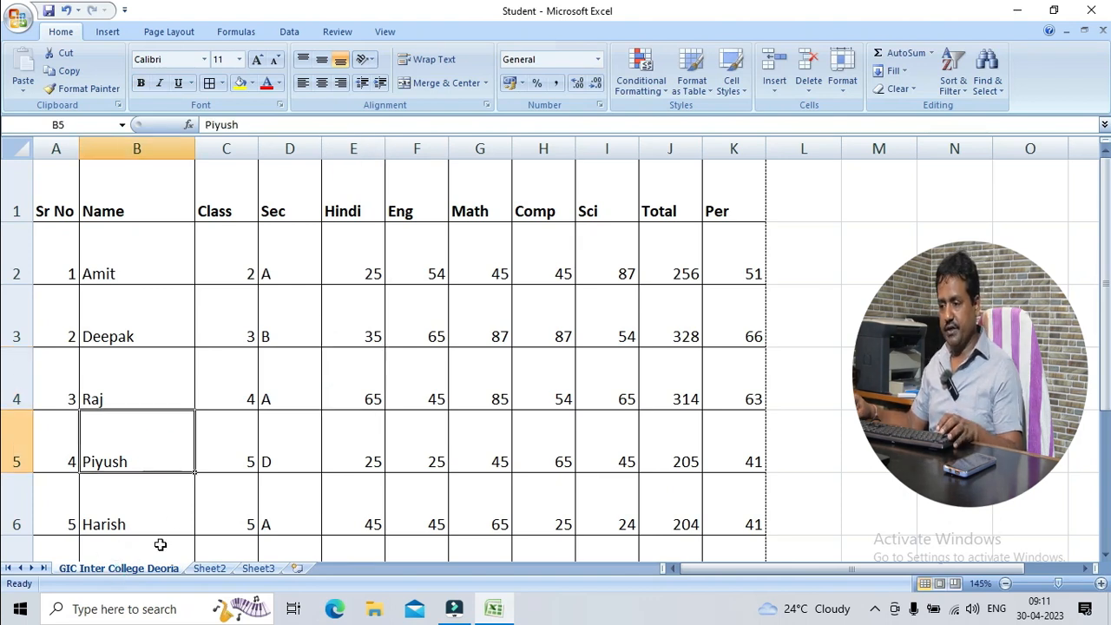
pyautogui.click(197, 569)
pyautogui.click(156, 569)
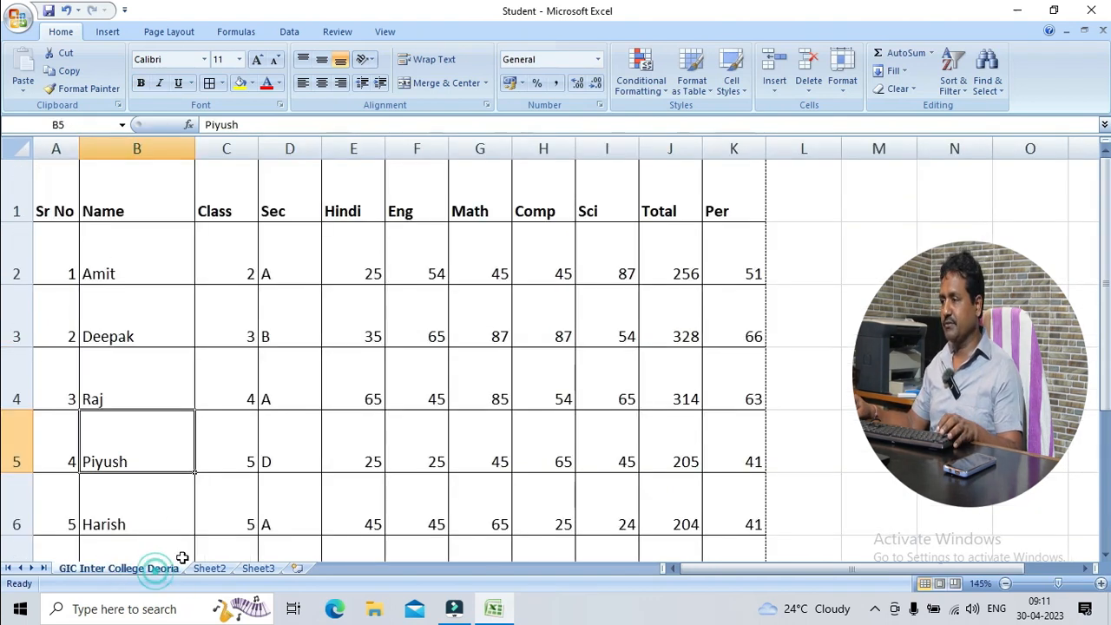
pyautogui.click(263, 483)
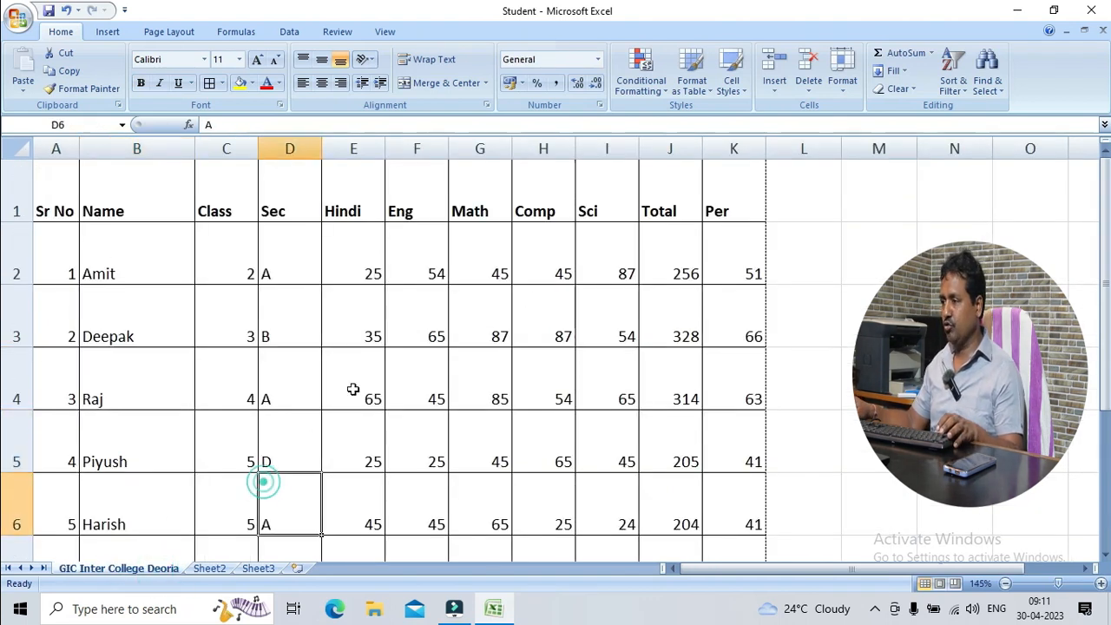
pyautogui.click(852, 85)
pyautogui.moveTo(878, 242)
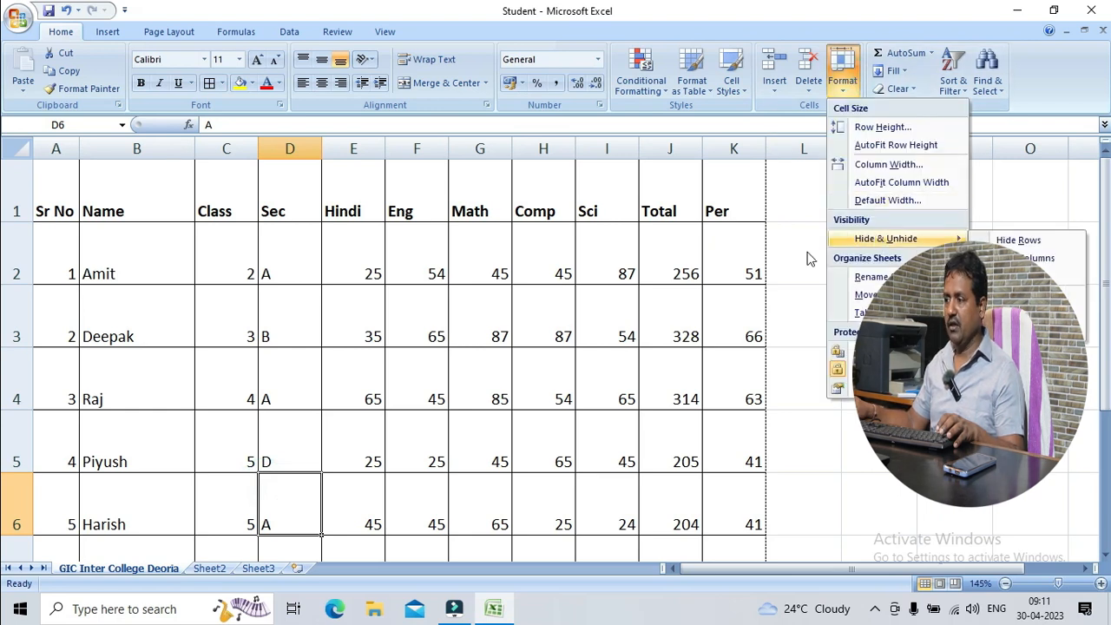
pyautogui.click(530, 367)
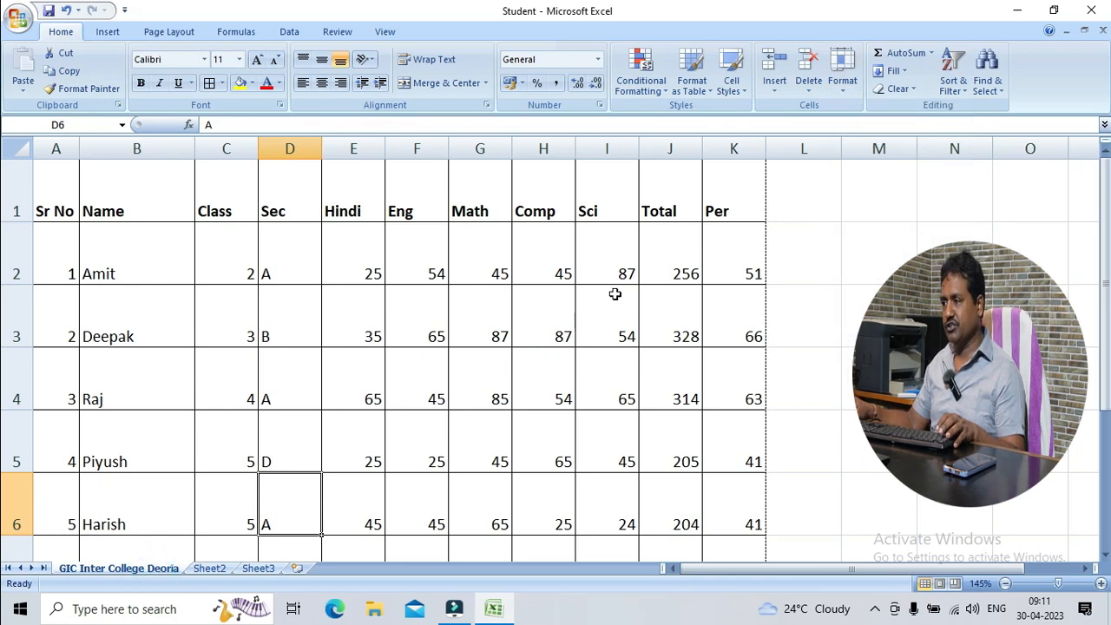
# Step: Create a copy of the GIC Inter College Deoria sheet at the end of Student.xlsx and compare it with the original
pyautogui.click(841, 87)
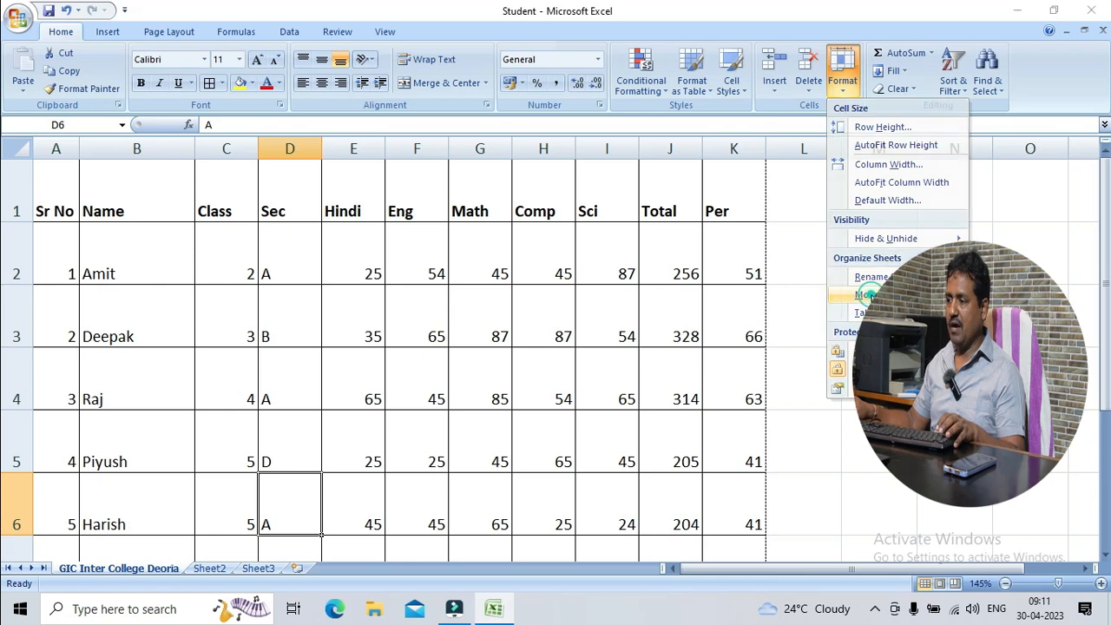
pyautogui.click(868, 294)
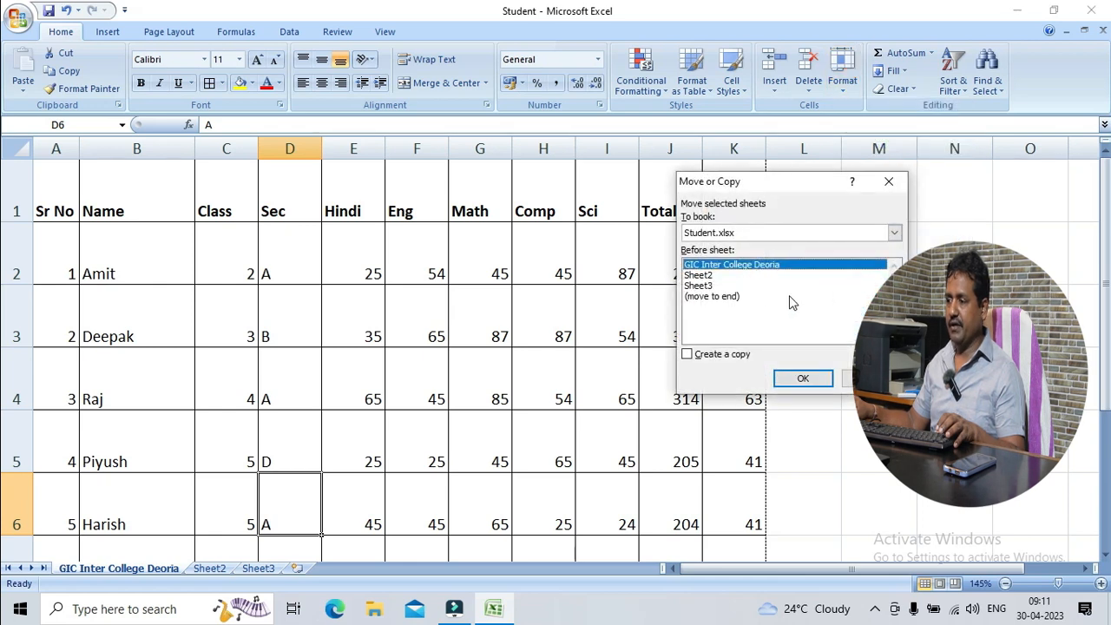
pyautogui.click(710, 296)
pyautogui.click(699, 357)
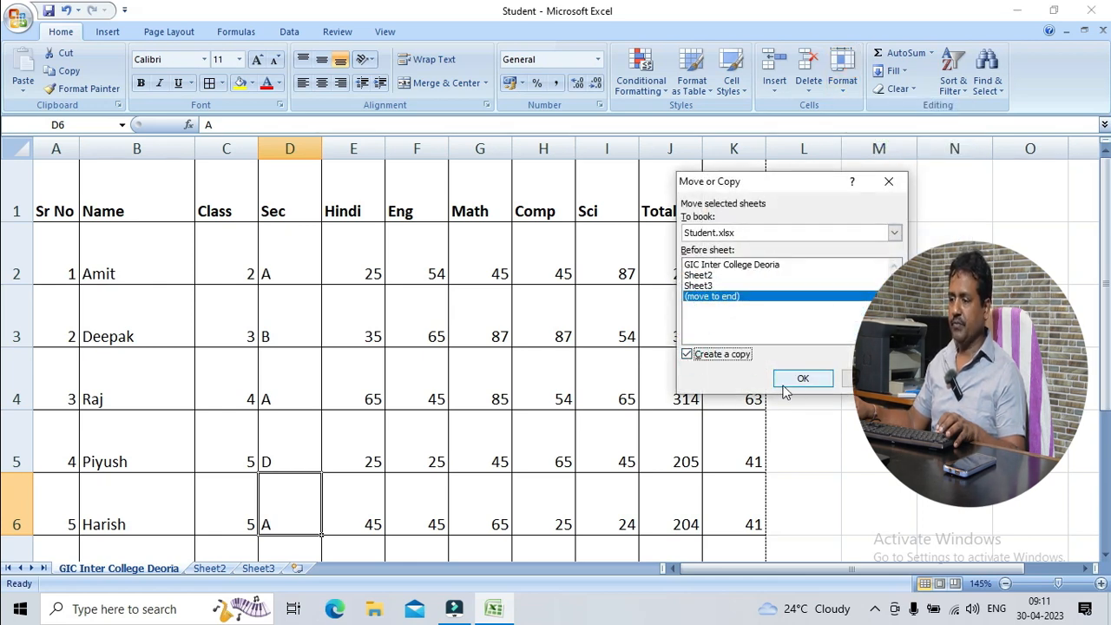
pyautogui.click(796, 383)
pyautogui.click(378, 568)
pyautogui.click(372, 392)
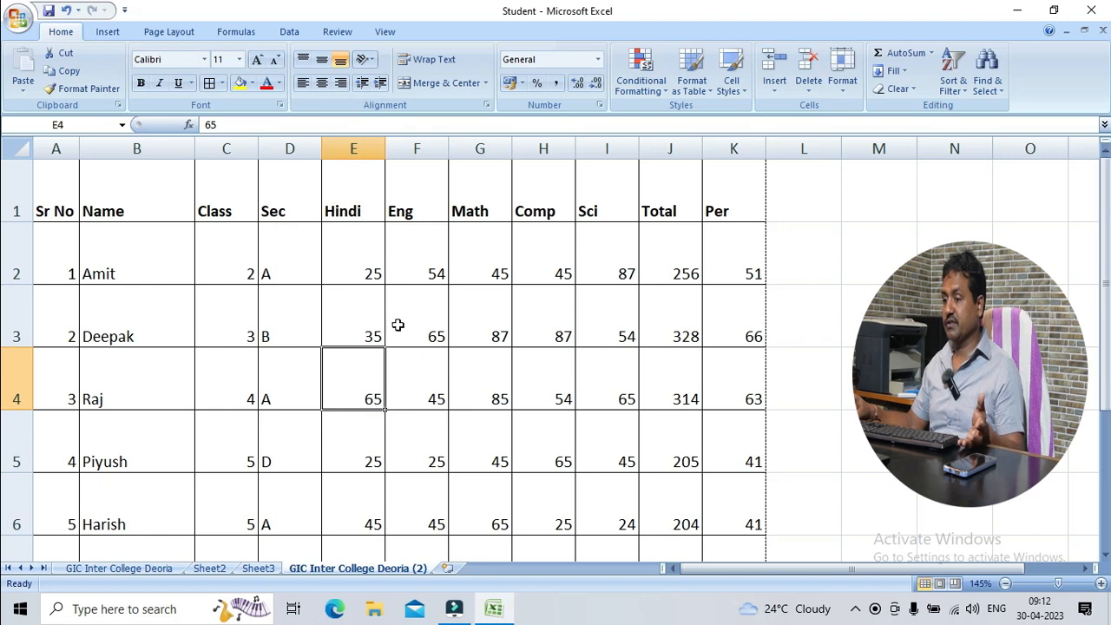
pyautogui.click(139, 569)
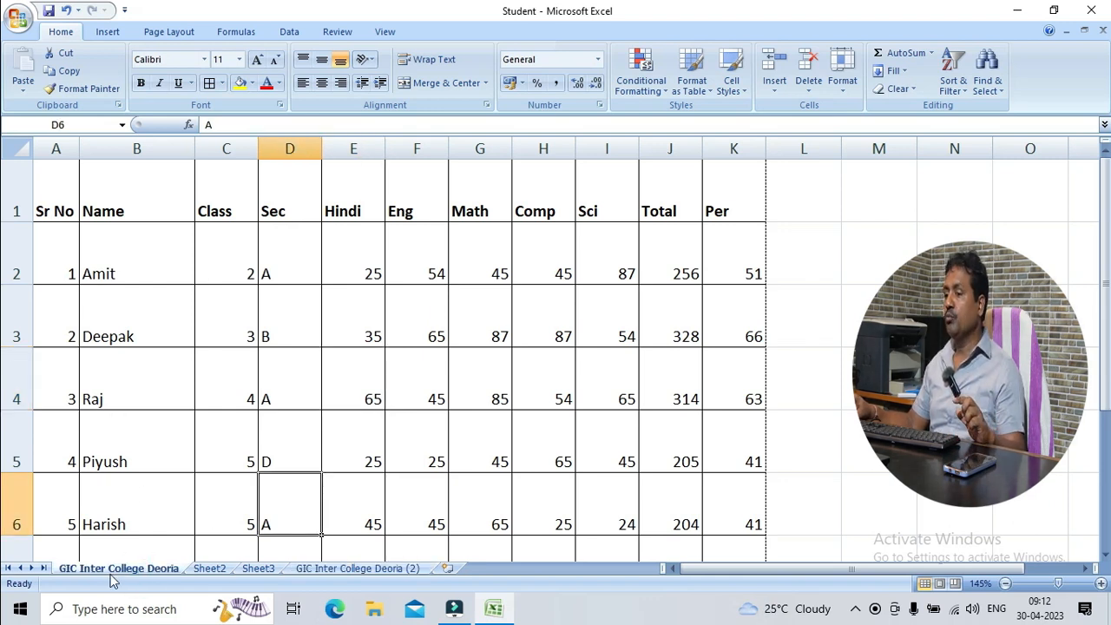
pyautogui.click(375, 569)
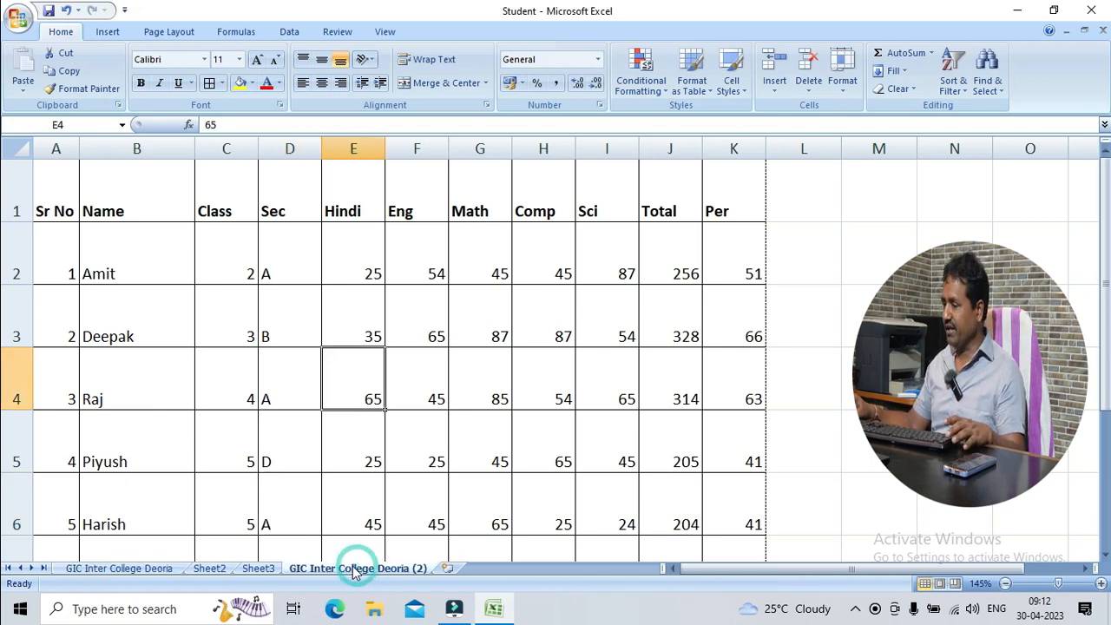
pyautogui.click(349, 494)
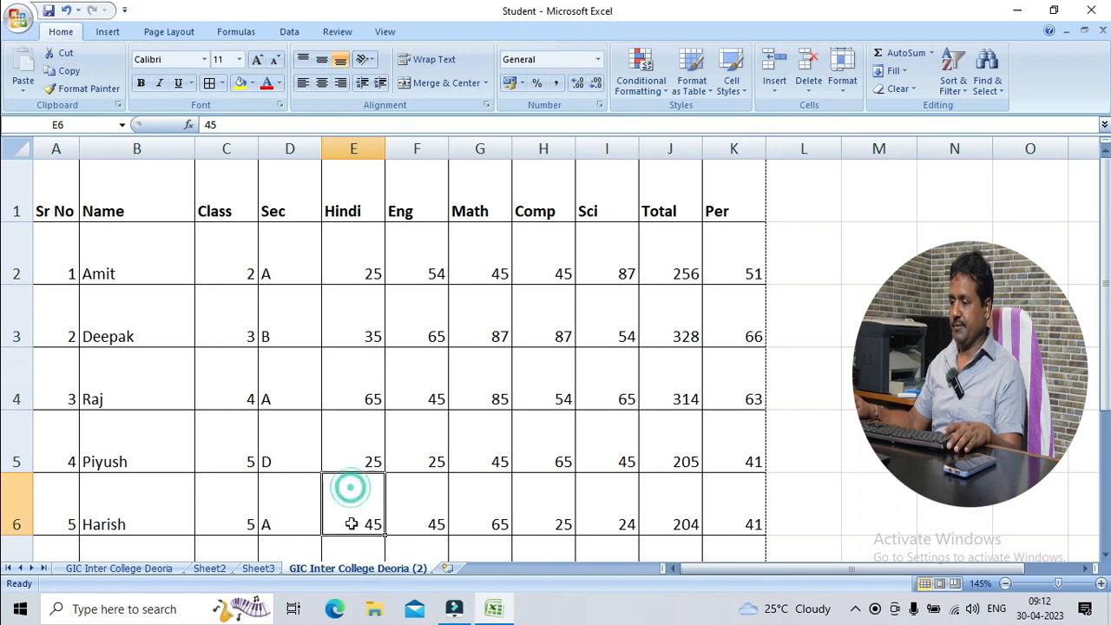
# Step: Delete the copied sheet GIC Inter College Deoria (2) permanently and go back to the original marks sheet
pyautogui.rightClick(334, 577)
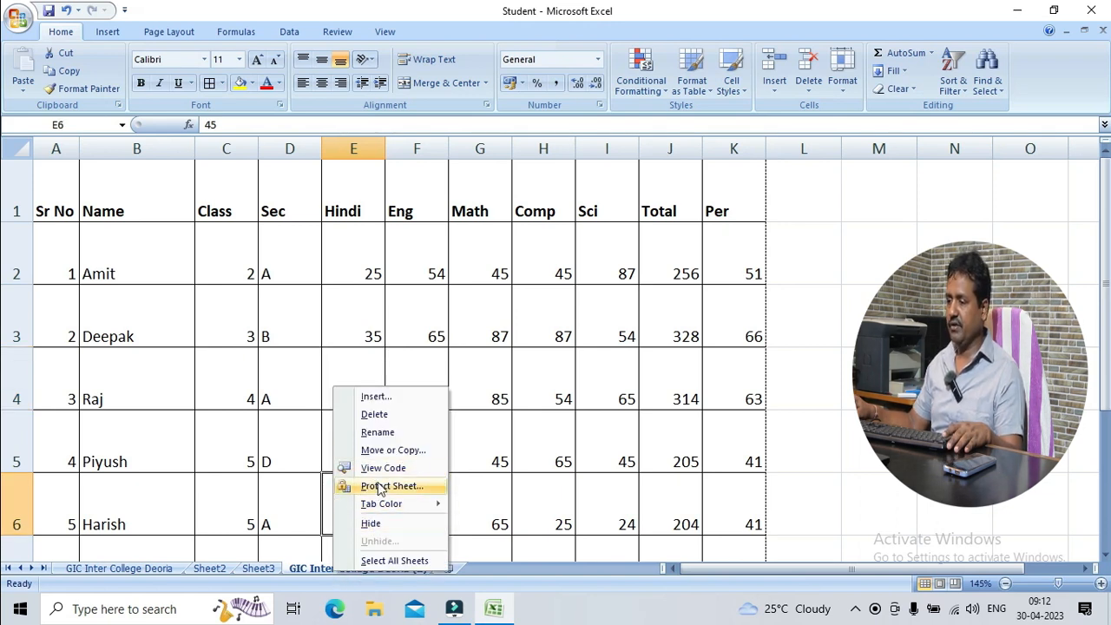
pyautogui.click(385, 416)
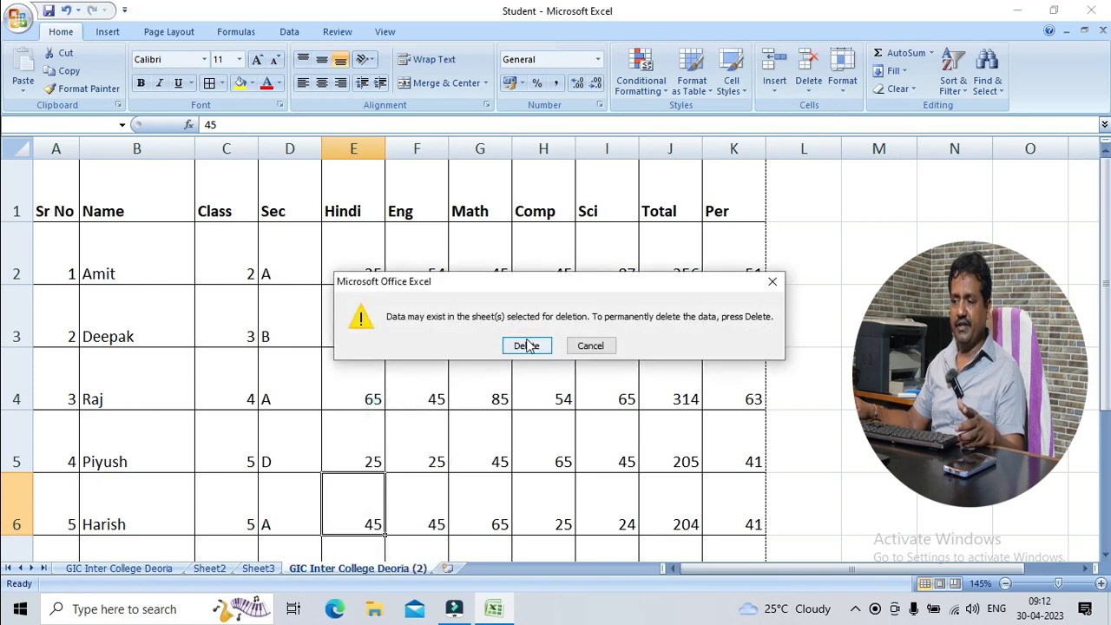
pyautogui.click(527, 345)
pyautogui.click(318, 426)
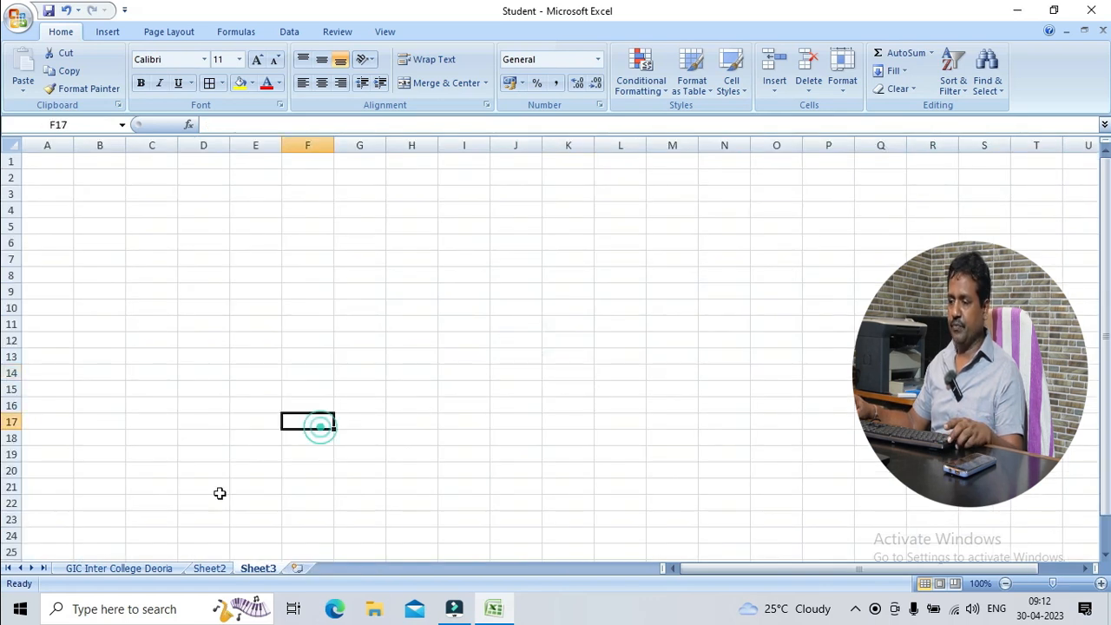
pyautogui.click(142, 568)
pyautogui.click(290, 371)
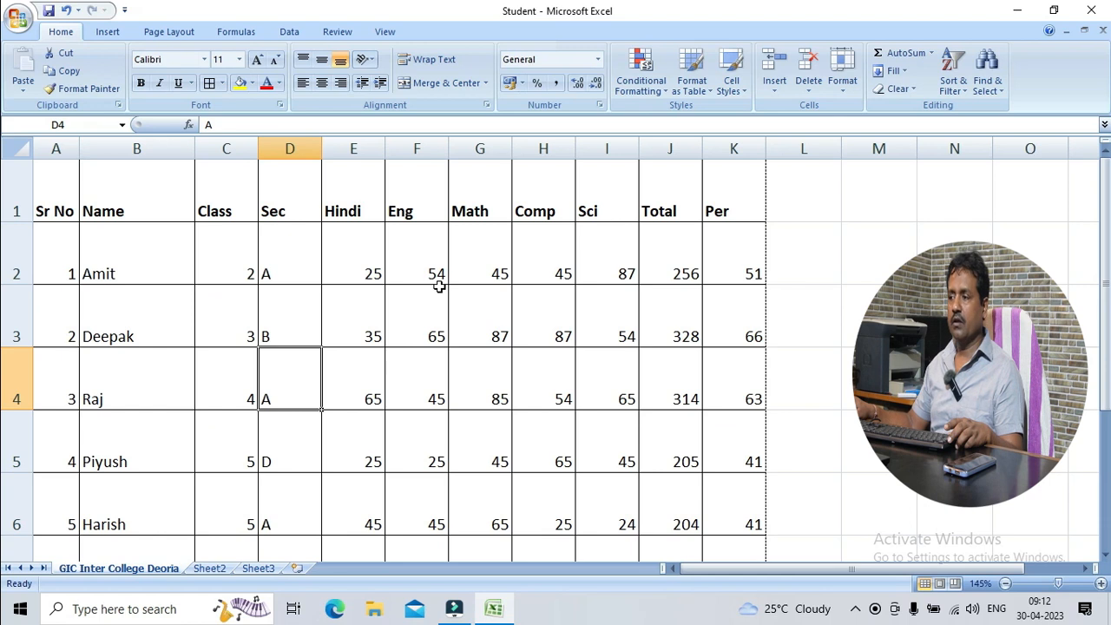
# Step: Select the heading row together with the first student's row, starting from the Sr No heading
pyautogui.click(480, 275)
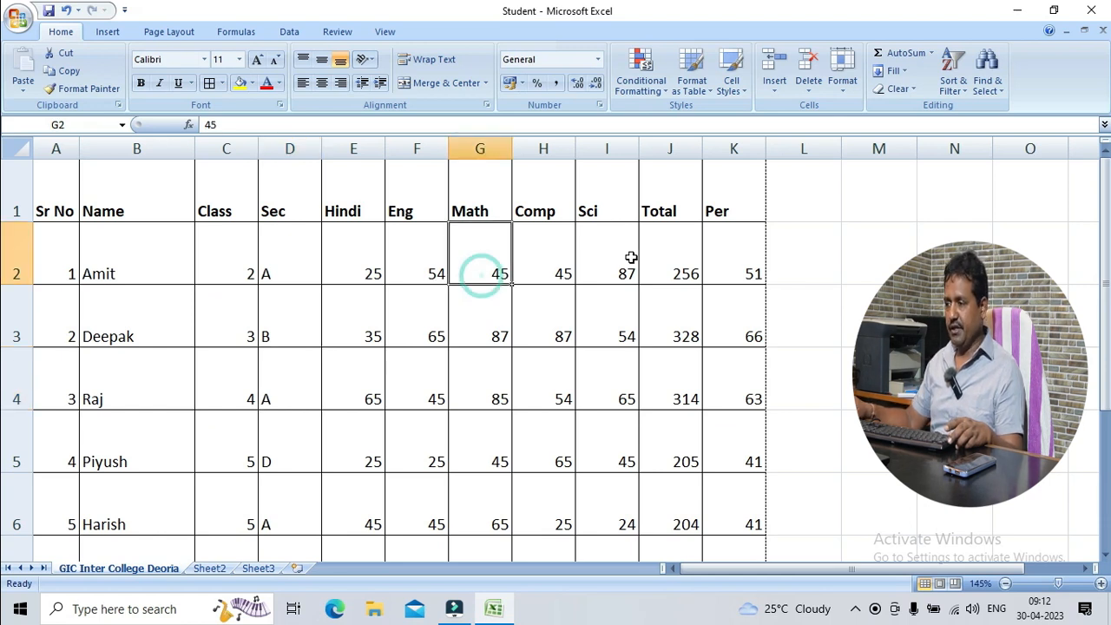
pyautogui.moveTo(721, 248); pyautogui.dragTo(42, 209)
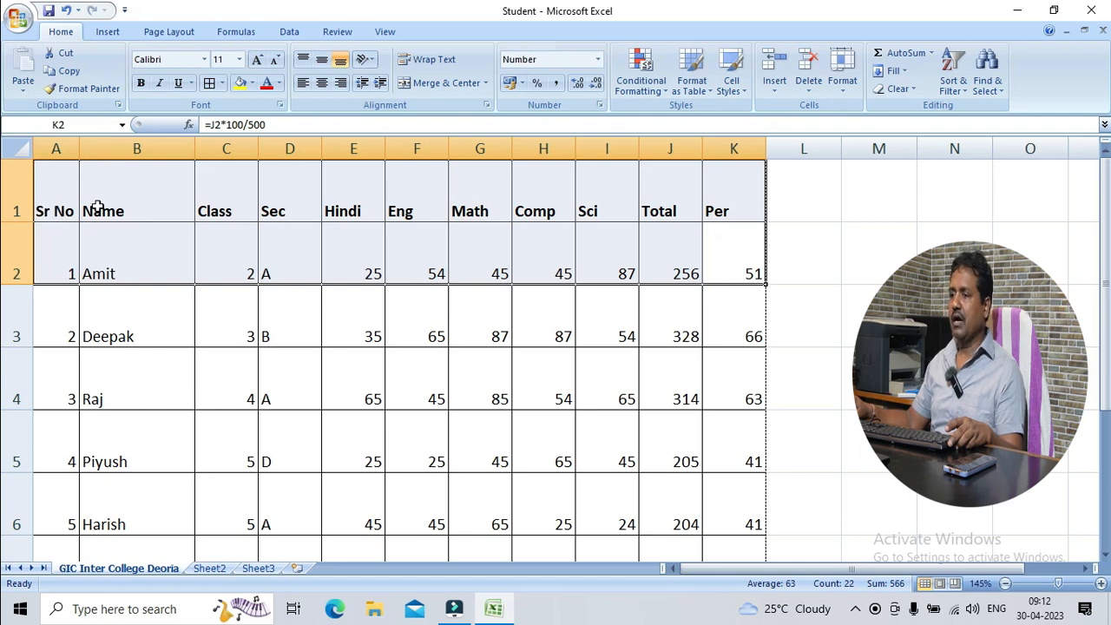
pyautogui.click(209, 211)
pyautogui.moveTo(726, 255); pyautogui.dragTo(35, 184)
pyautogui.click(164, 230)
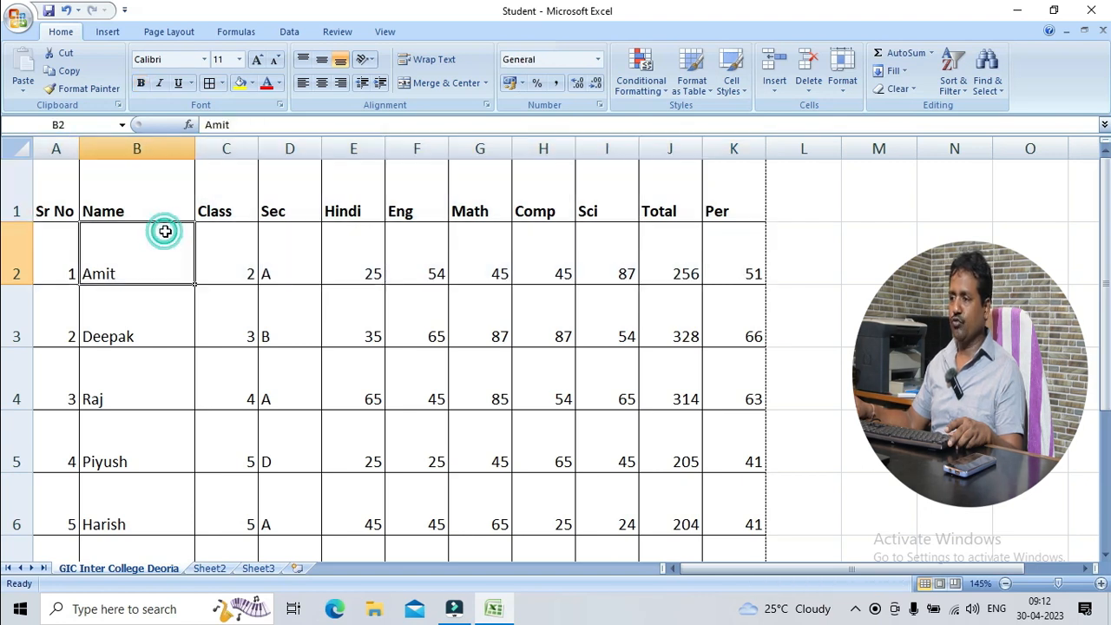
pyautogui.moveTo(727, 242); pyautogui.dragTo(54, 198)
pyautogui.click(367, 245)
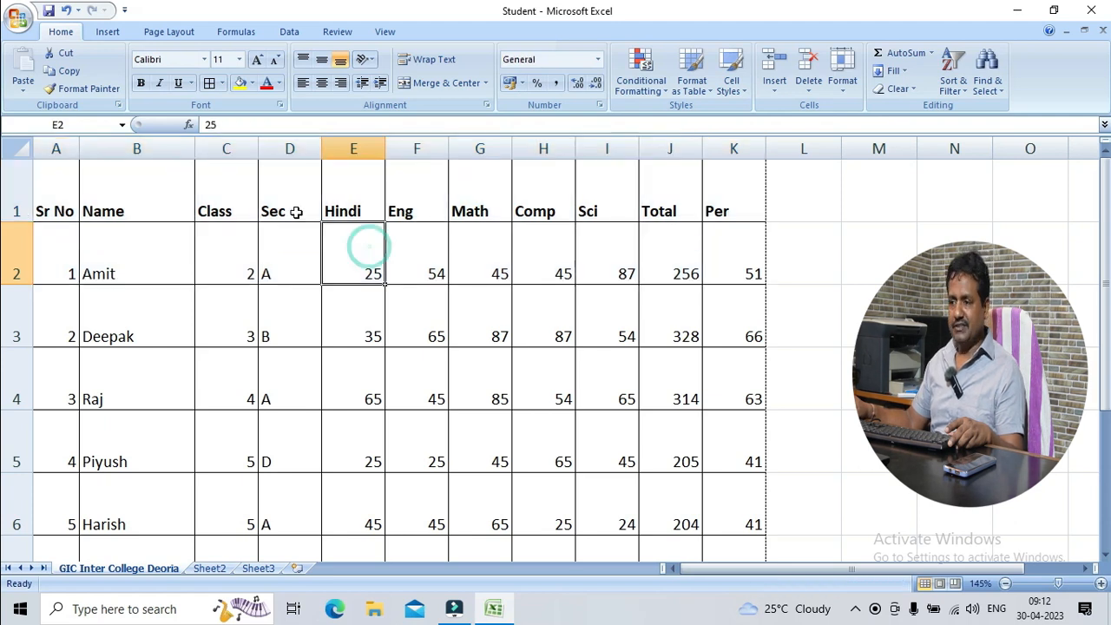
pyautogui.click(195, 206)
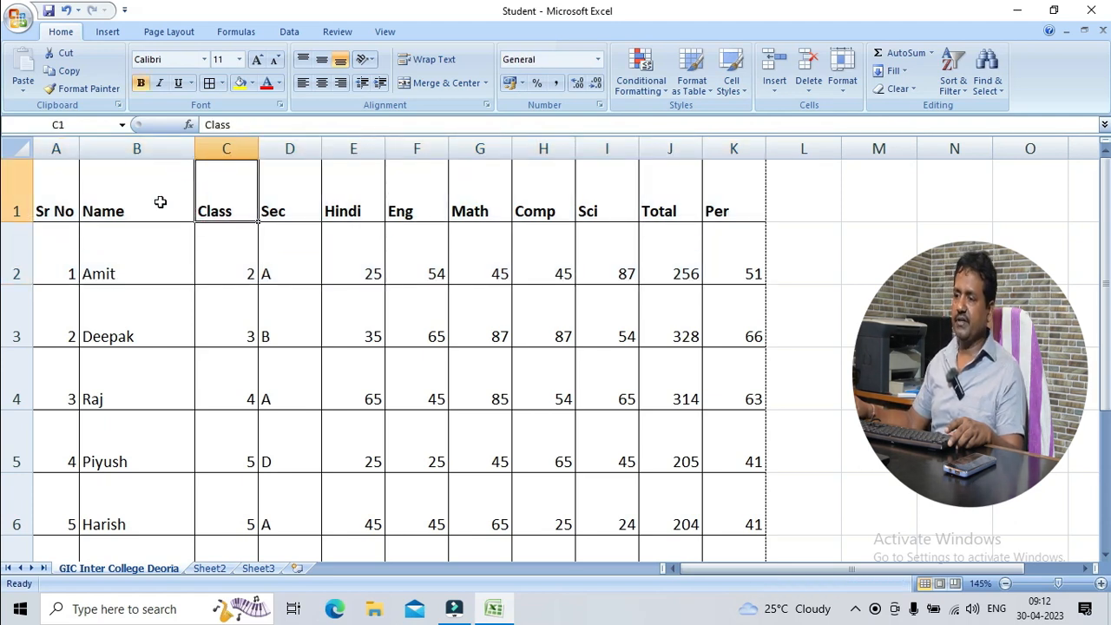
pyautogui.moveTo(54, 179); pyautogui.dragTo(661, 249)
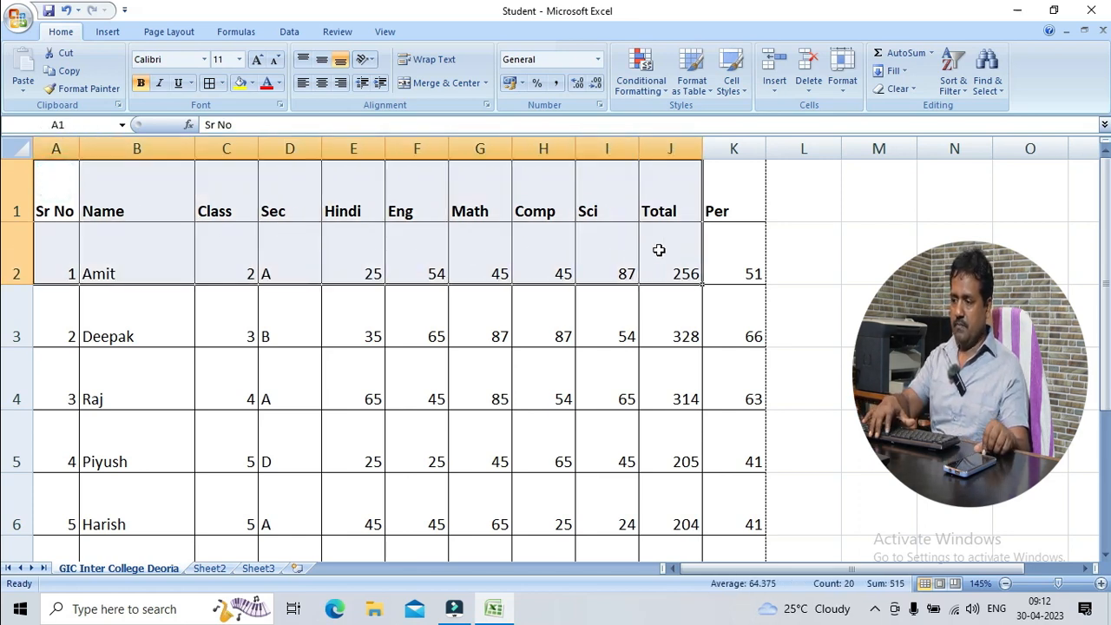